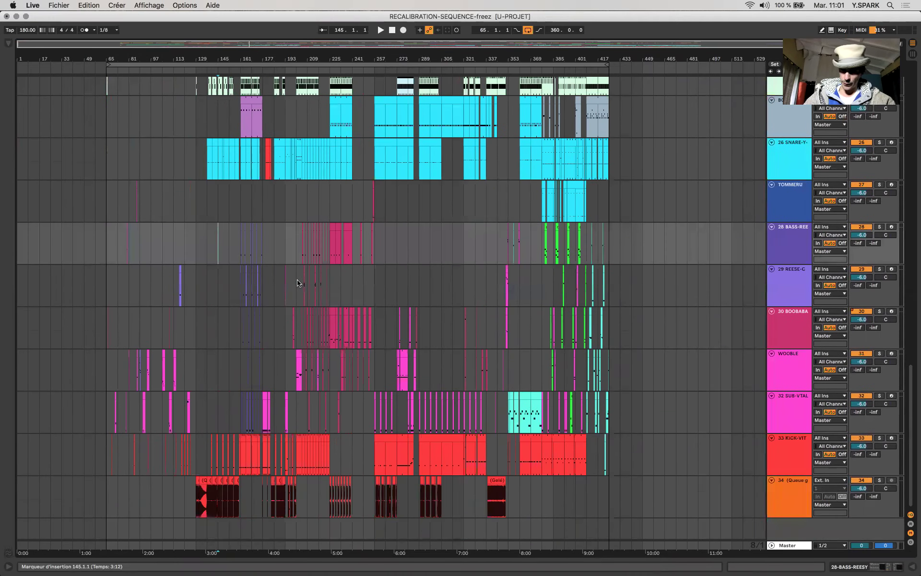
- Select frozen track 34 and zoom the arrangement in on its last frozen clip, spanning bars 338 to 351
click(797, 509)
scroll(791, 494, up, 5)
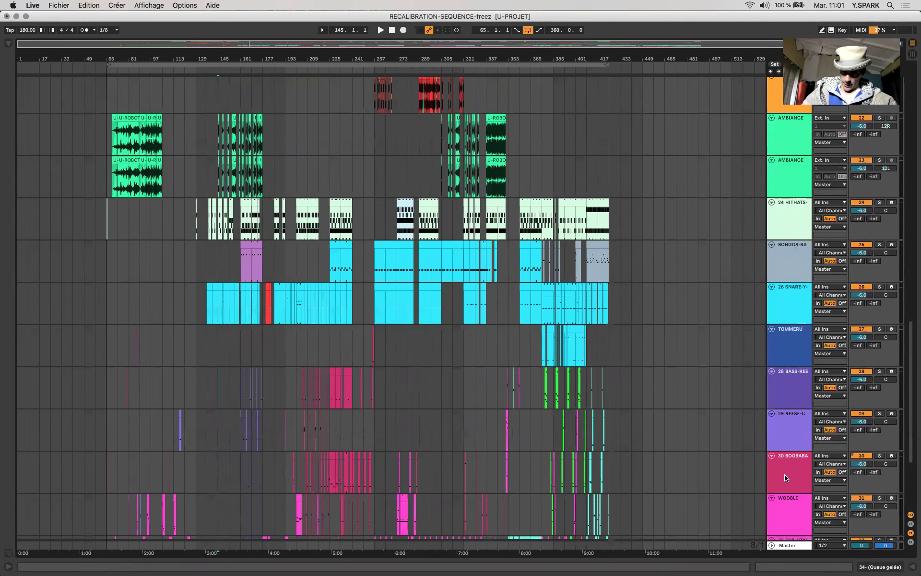
scroll(784, 482, down, 4)
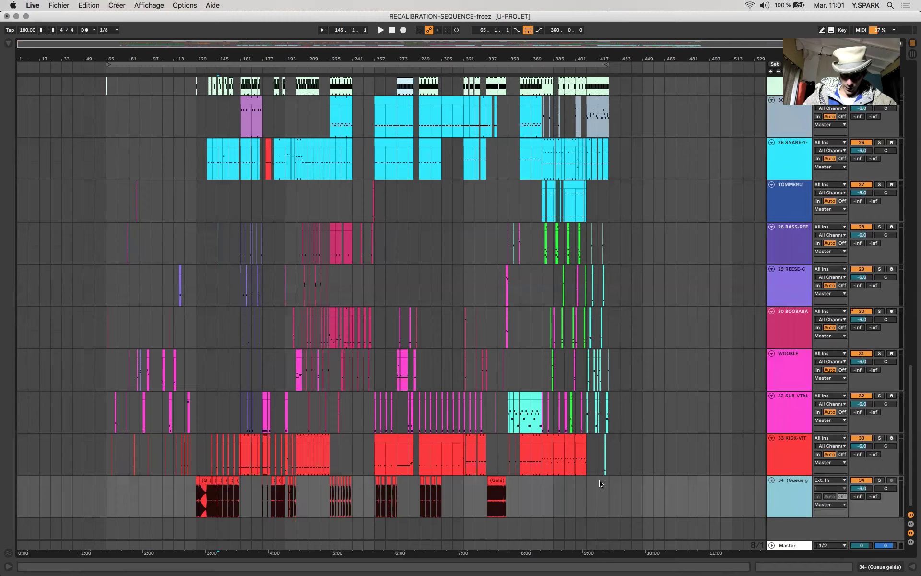
key(plus)
click(368, 481)
click(369, 481)
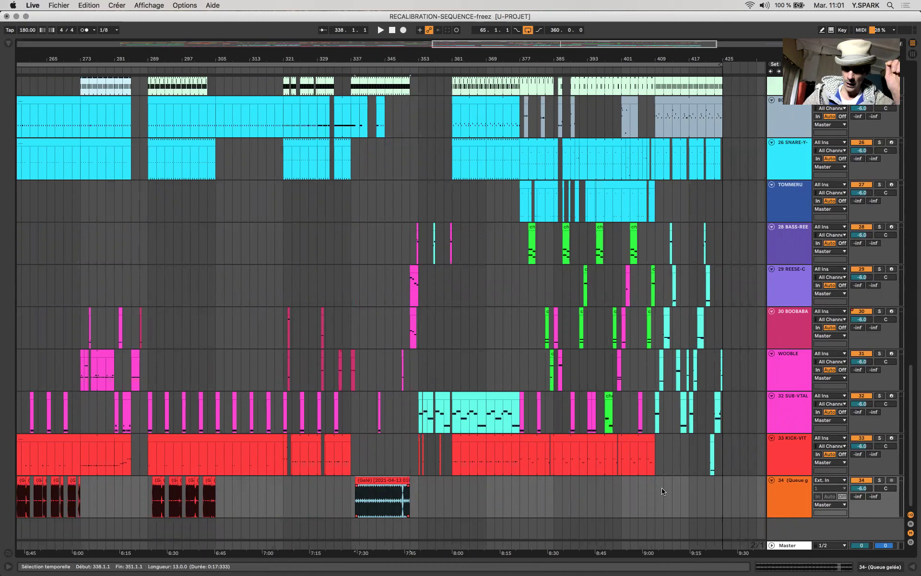
- Show the device chain of the KICK-VITAL track and select its CRASH-KICK effect rack
click(790, 453)
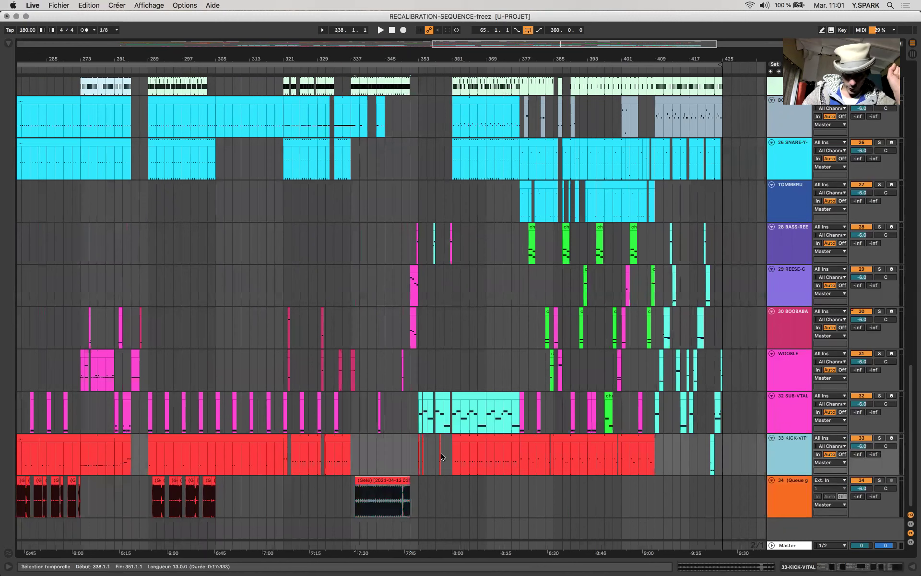
click(872, 564)
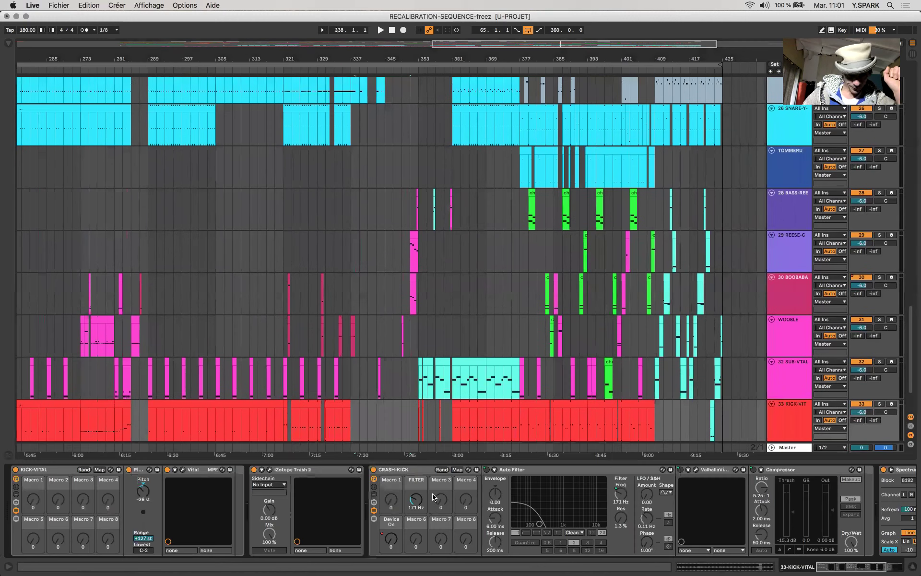
scroll(433, 496, right, 5)
scroll(433, 496, left, 5)
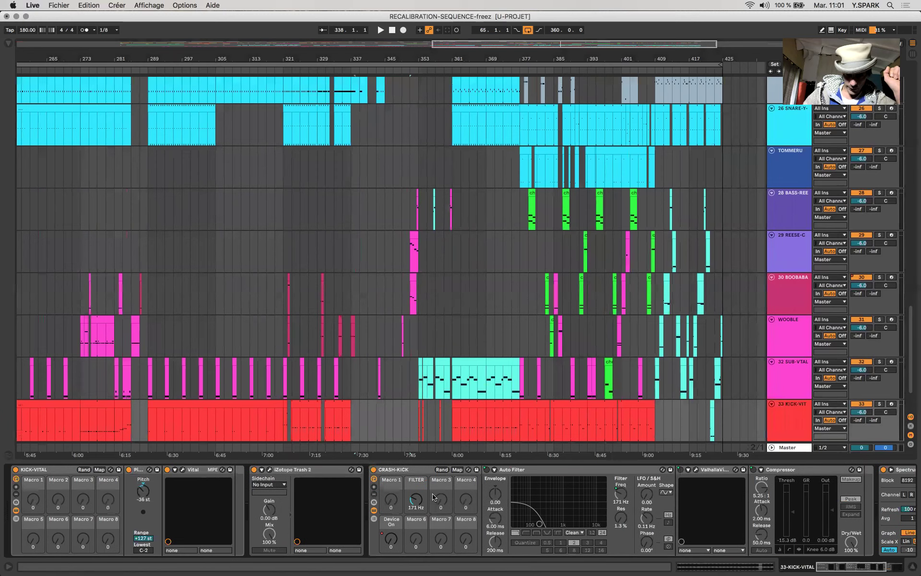
click(391, 471)
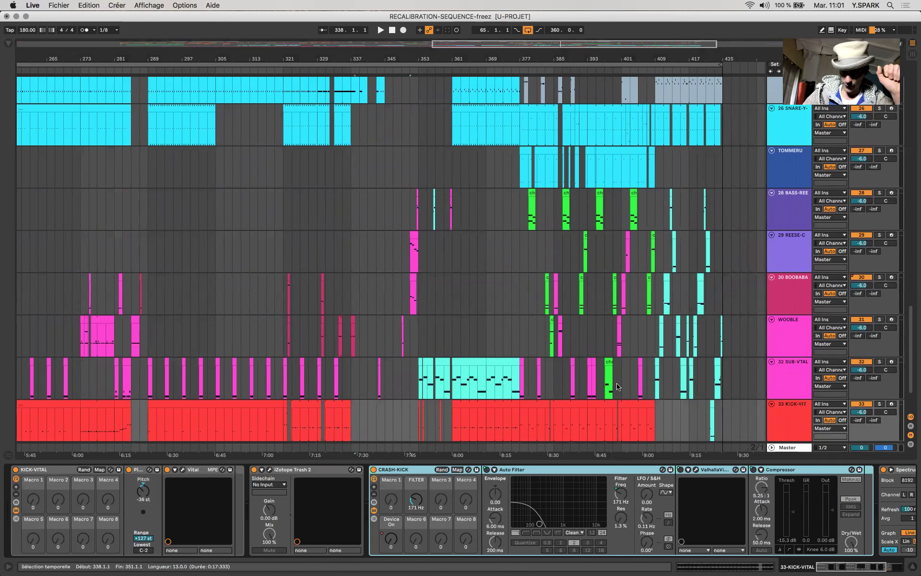
- Examine the device chains of the SUB-VTAL, WOOBLE and BOOBABASS tracks, including the BOOBABASS Audio Effect Rack
click(793, 382)
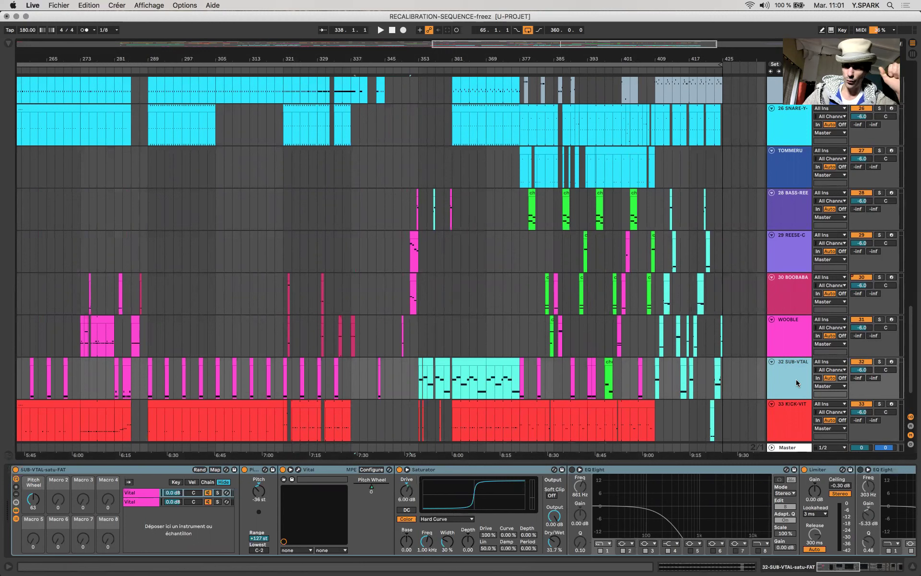
click(795, 330)
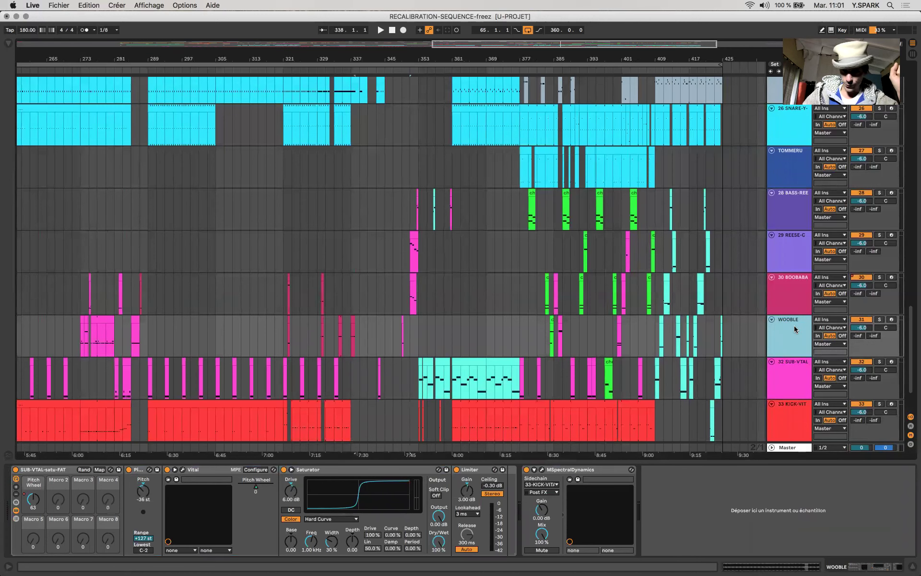
scroll(794, 330, up, 2)
click(795, 332)
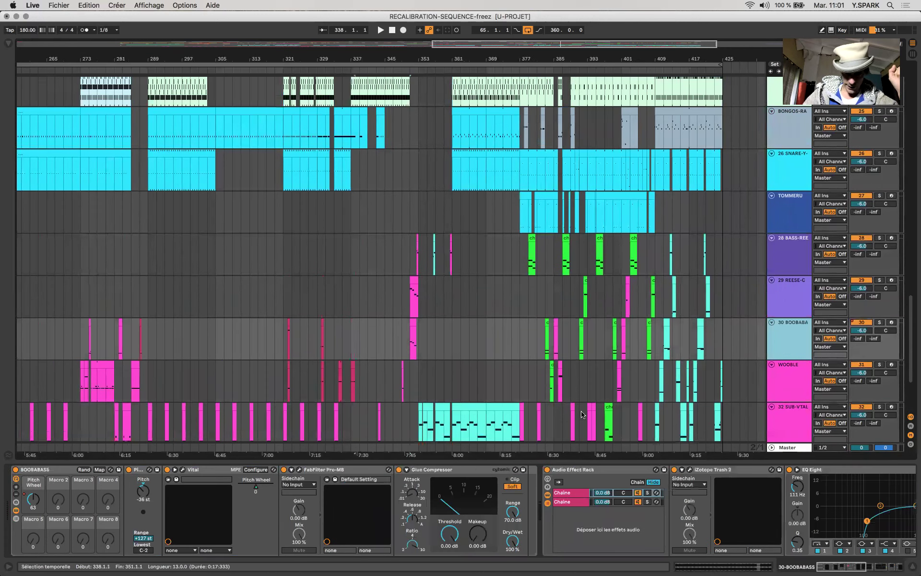
click(586, 471)
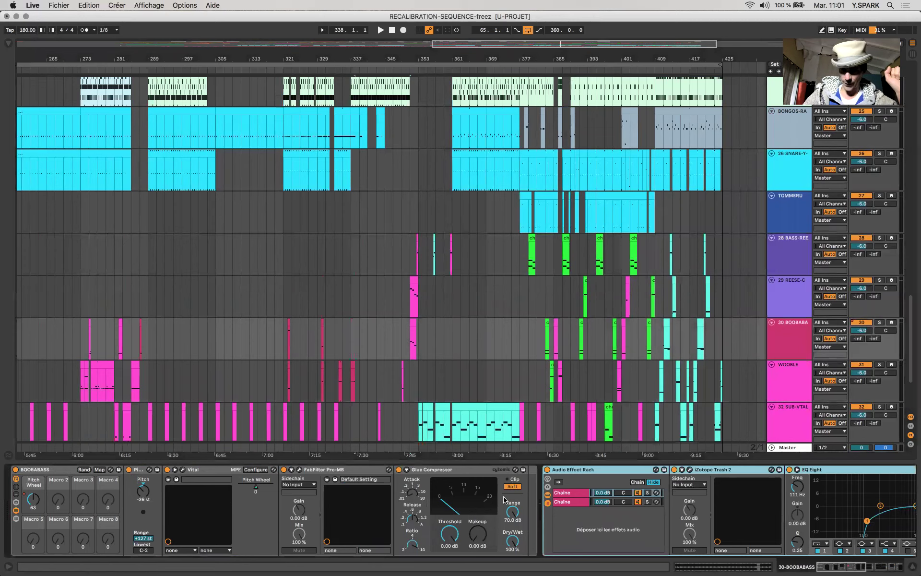
scroll(504, 500, right, 5)
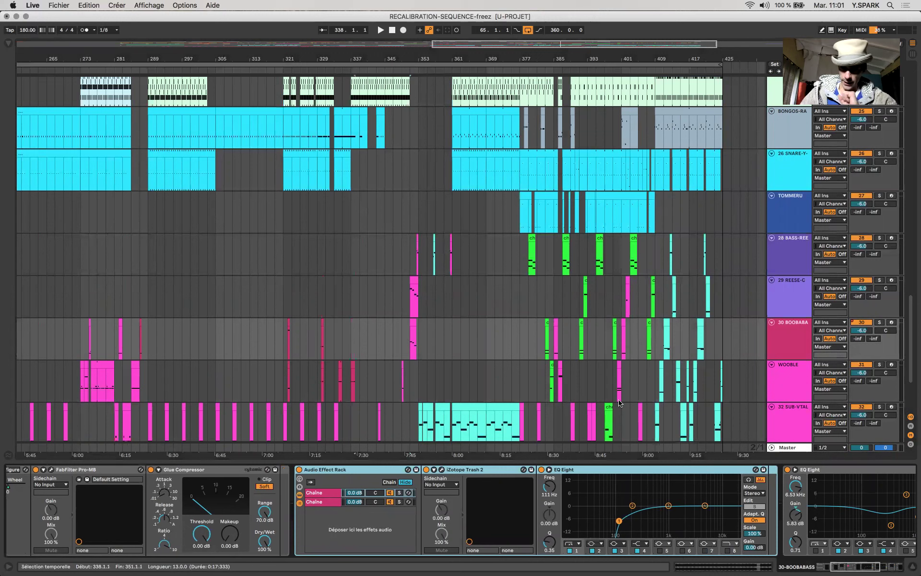
- Examine the device chains of the REESE-COMBAT, BASS-REESY and TOMMERU tracks
click(782, 296)
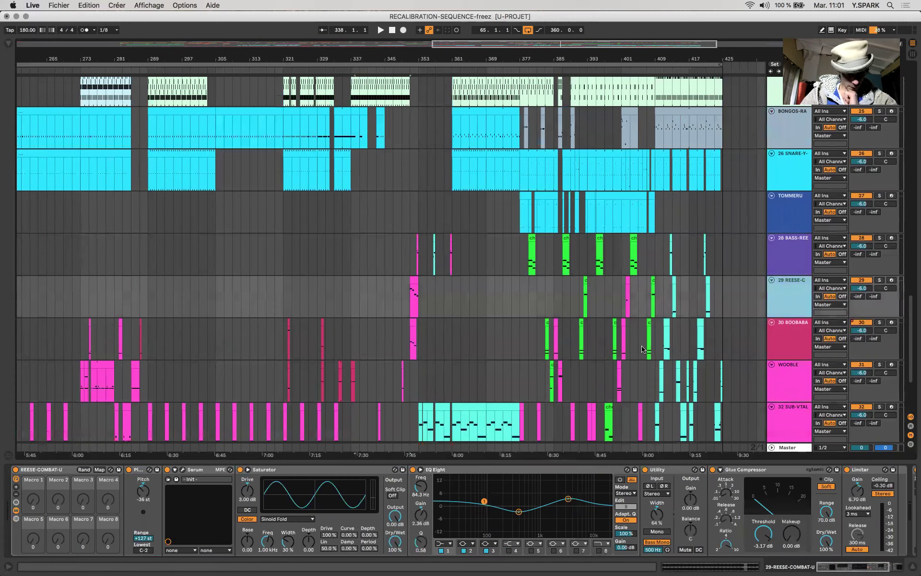
click(785, 251)
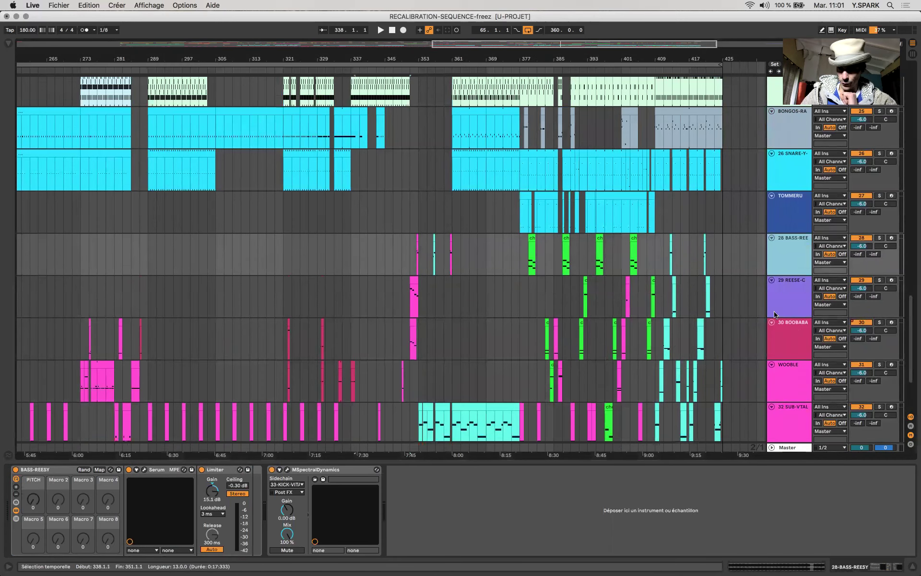
scroll(774, 314, up, 3)
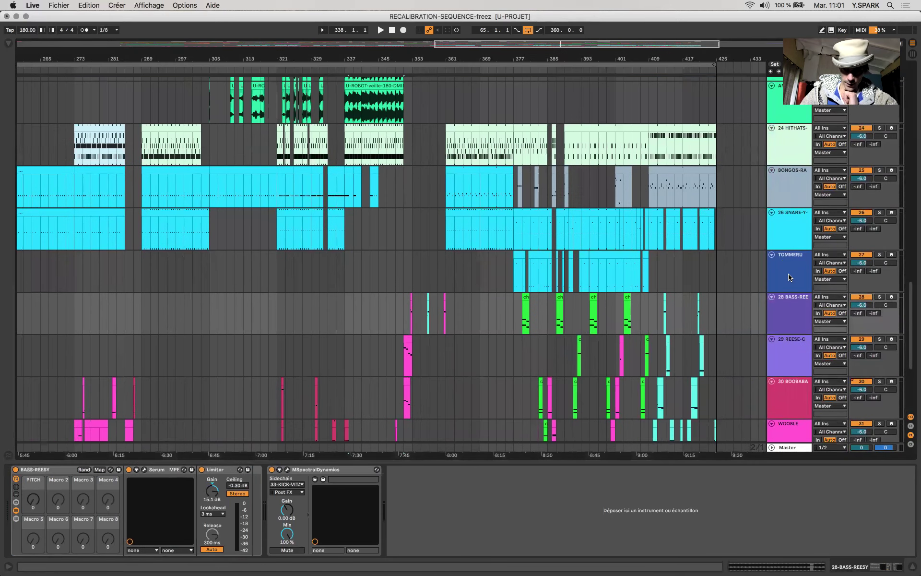
click(789, 277)
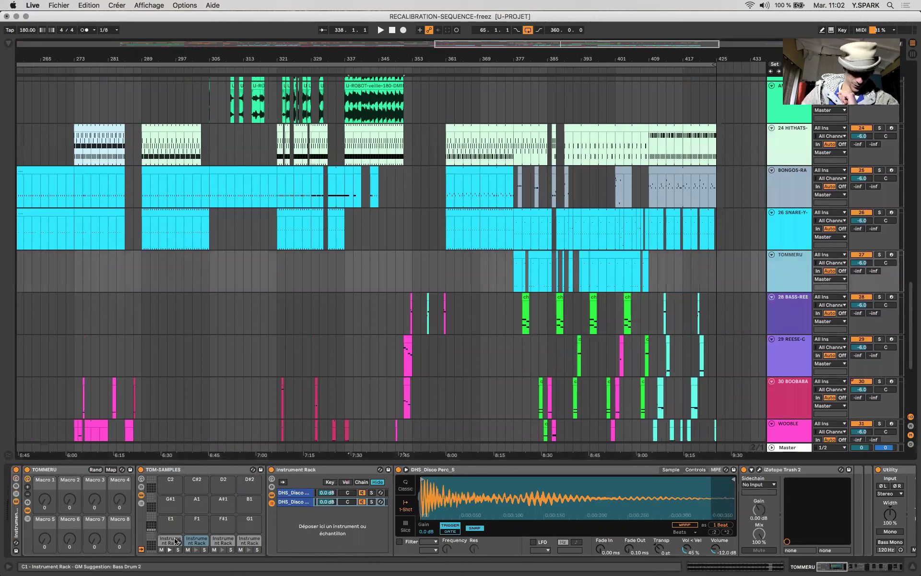
click(301, 504)
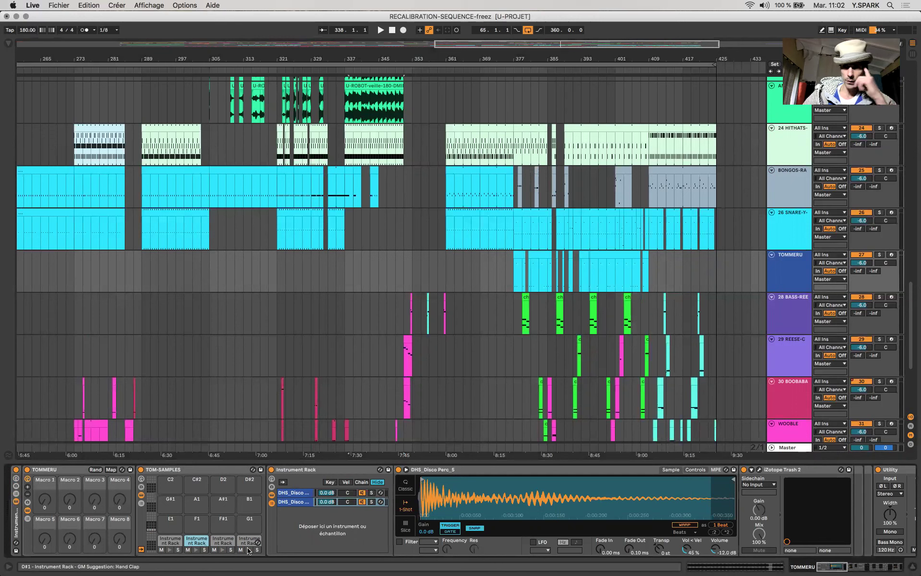
- Review the SNARE-Y-SPARK track's device chain from the sampler through to the final Spectrum
click(786, 233)
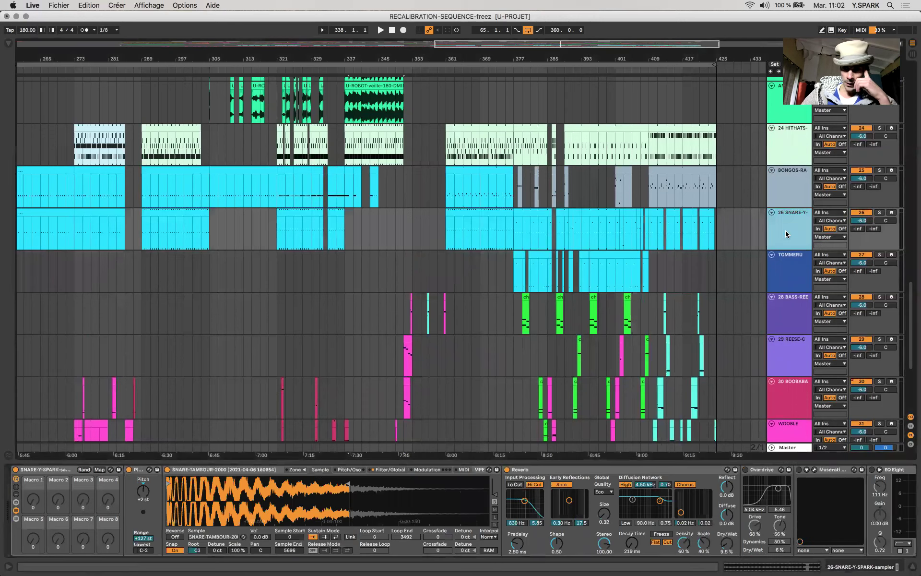
scroll(591, 490, right, 10)
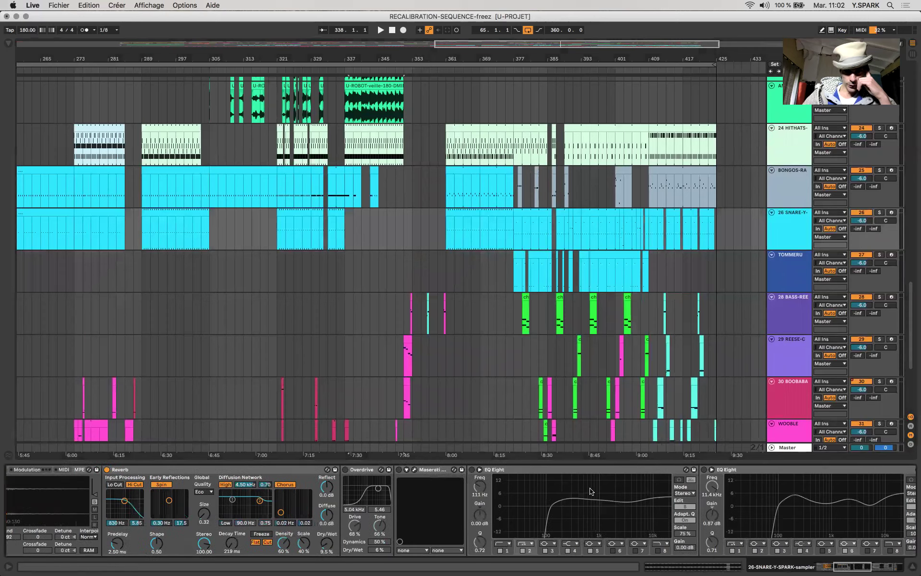
scroll(591, 491, right, 15)
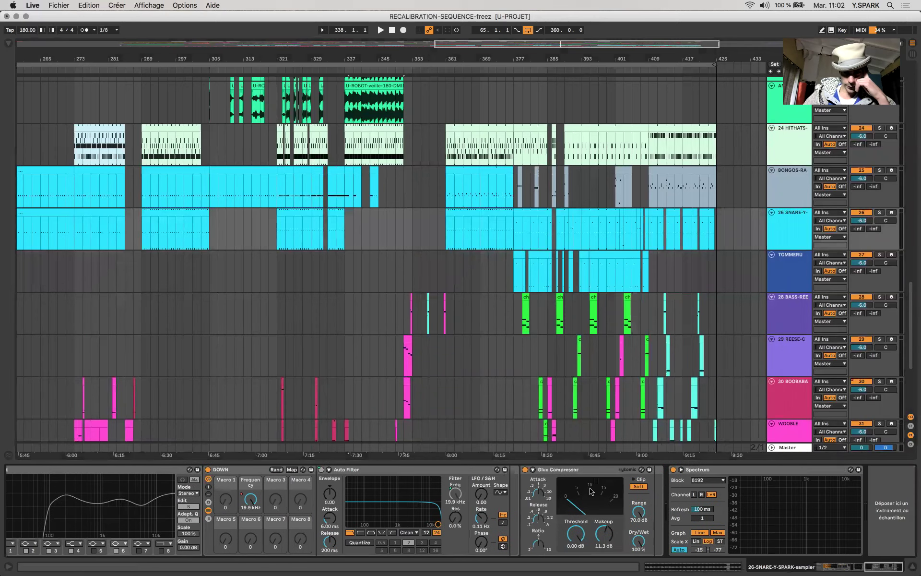
scroll(591, 490, left, 12)
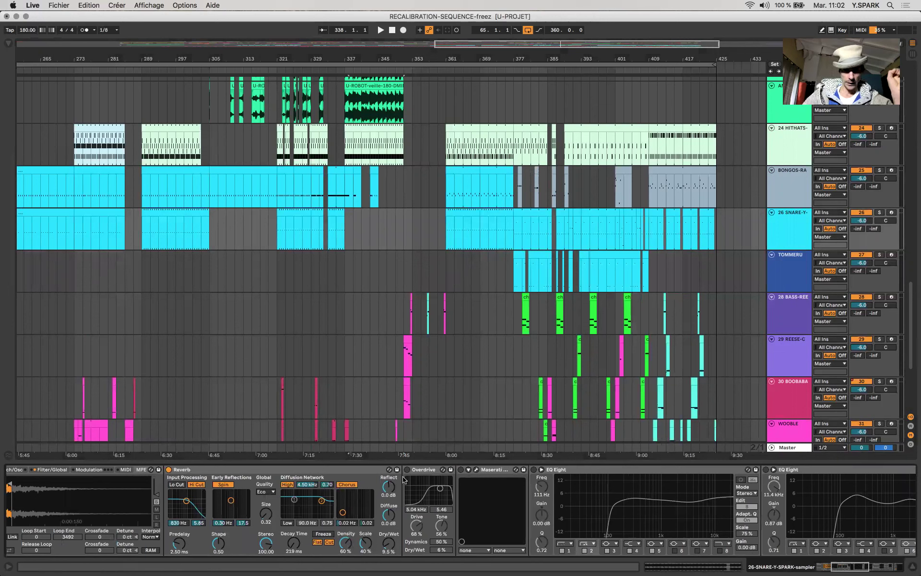
- Inspect the Overdrive and the Maserati VX1 plug-in window on the snare track, and close the plug-in window
click(435, 468)
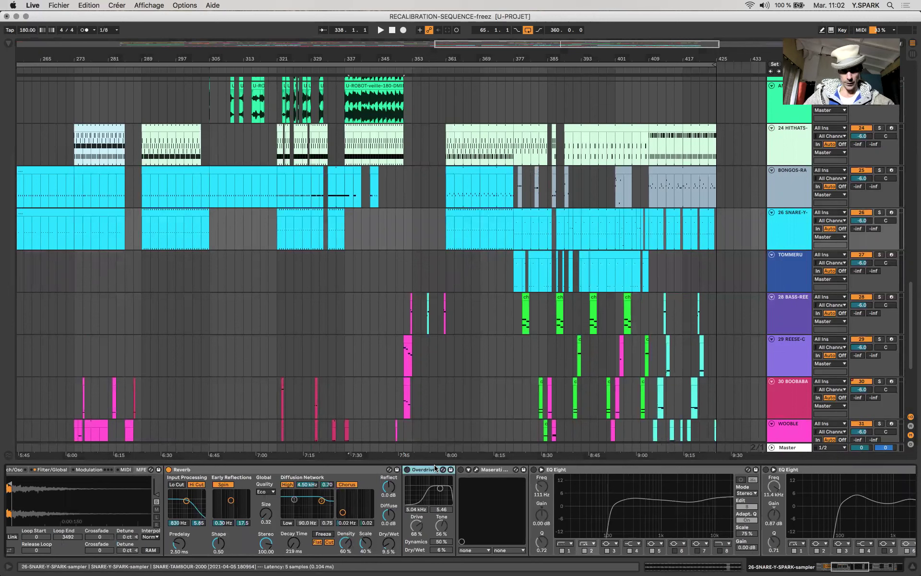
click(476, 469)
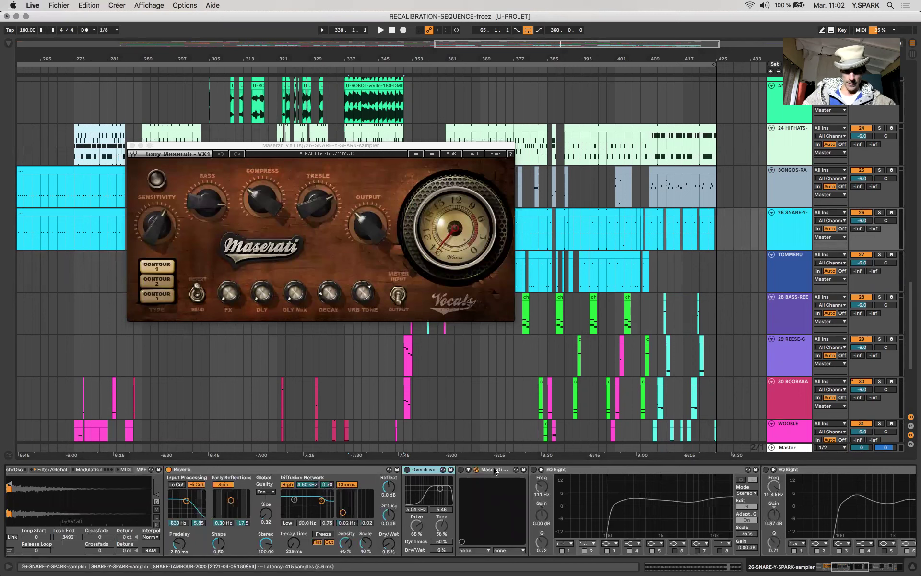
click(494, 470)
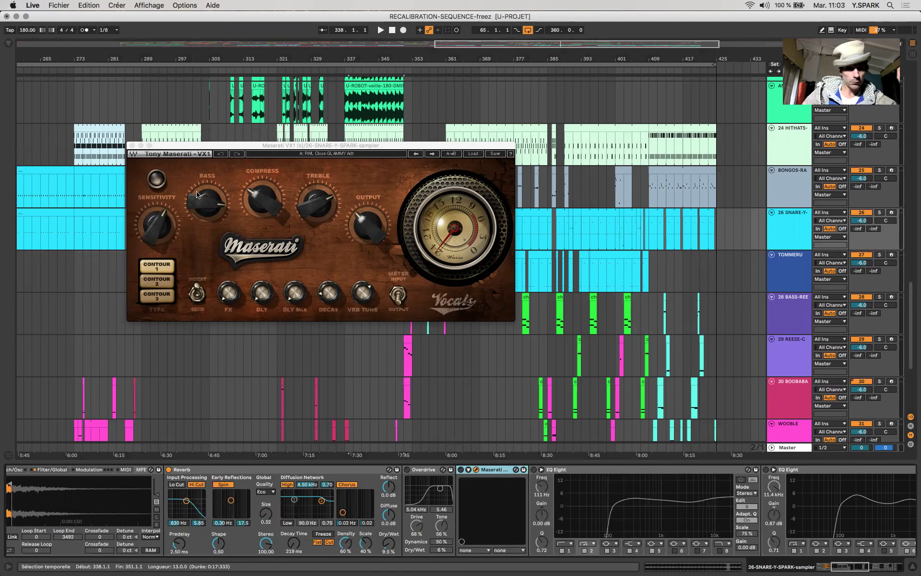
mouse_move(196, 194)
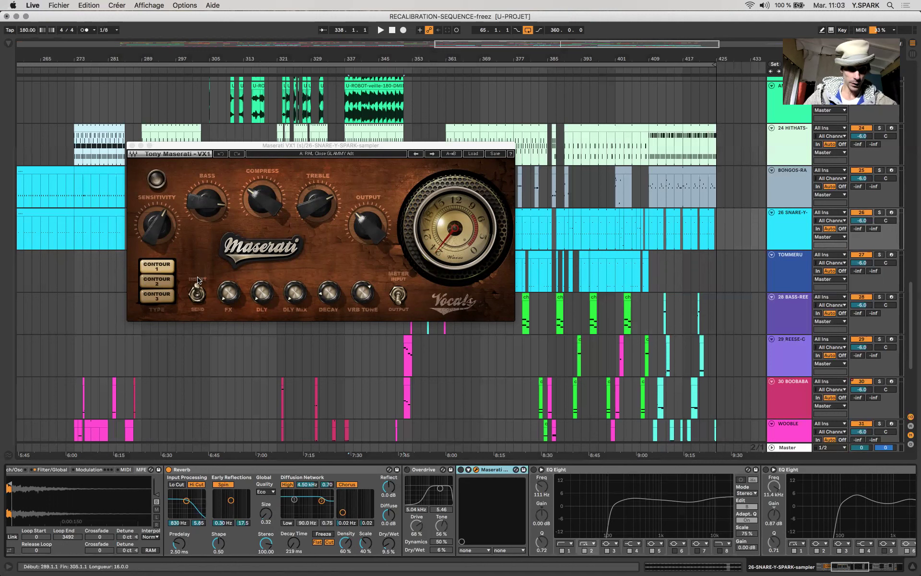
mouse_move(155, 240)
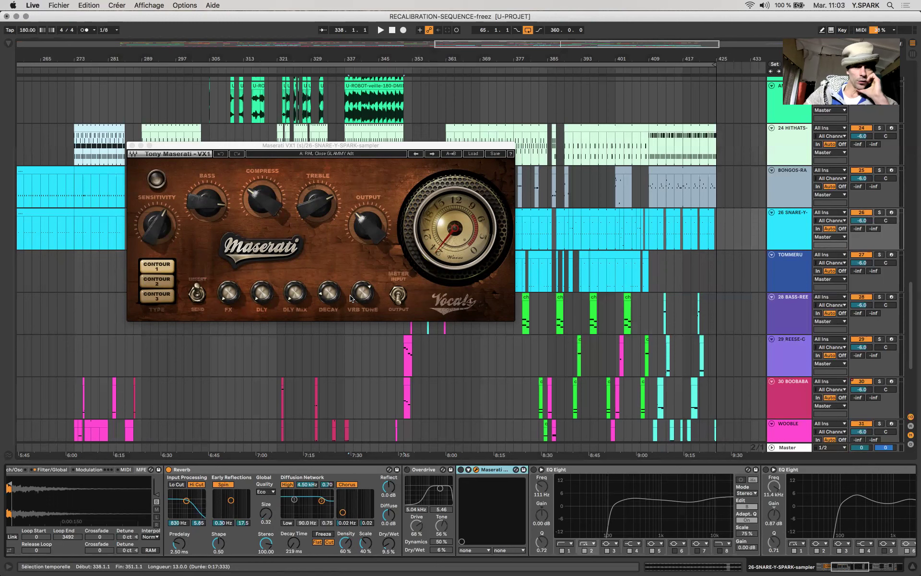
click(132, 145)
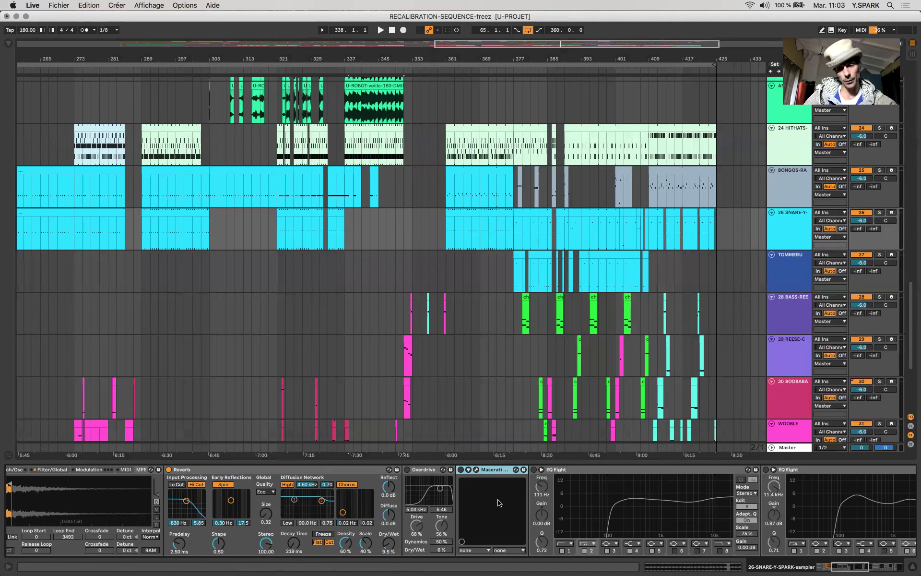
- Delete the switched-off Overdrive, Maserati VX1 and two EQ Eight devices from the snare track's chain
click(437, 471)
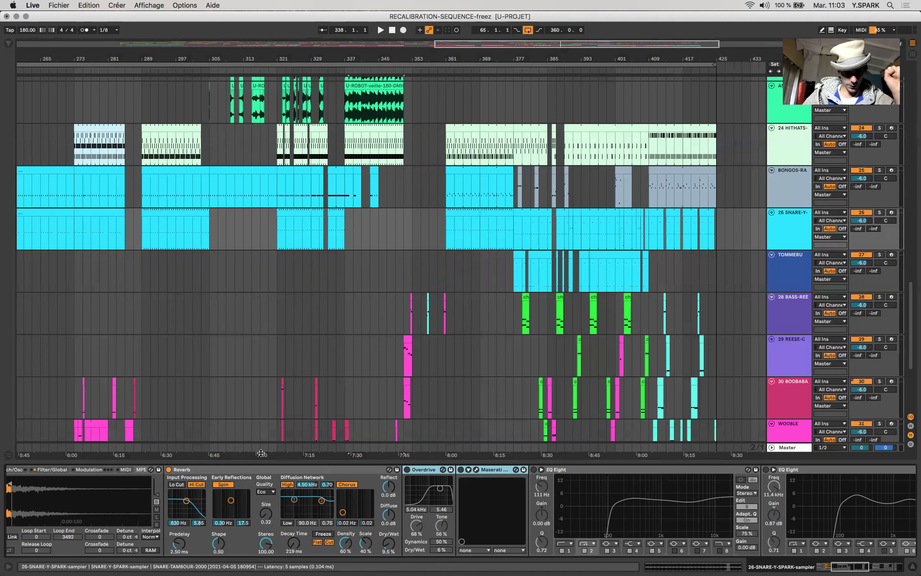
key(Delete)
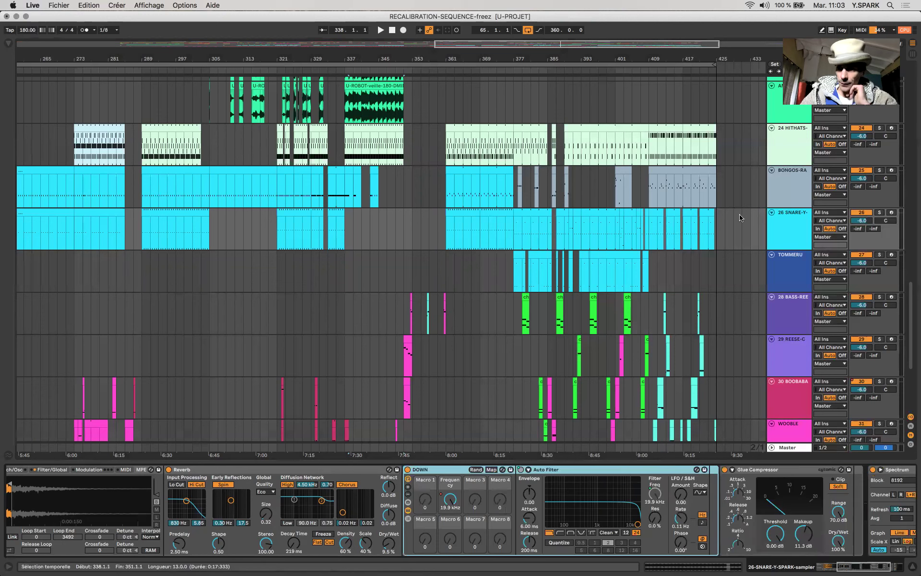
- Inspect the Congas-U-up-res pad's detune control in the BONGOS-RACK track and audition the up-res and down conga pads
click(798, 204)
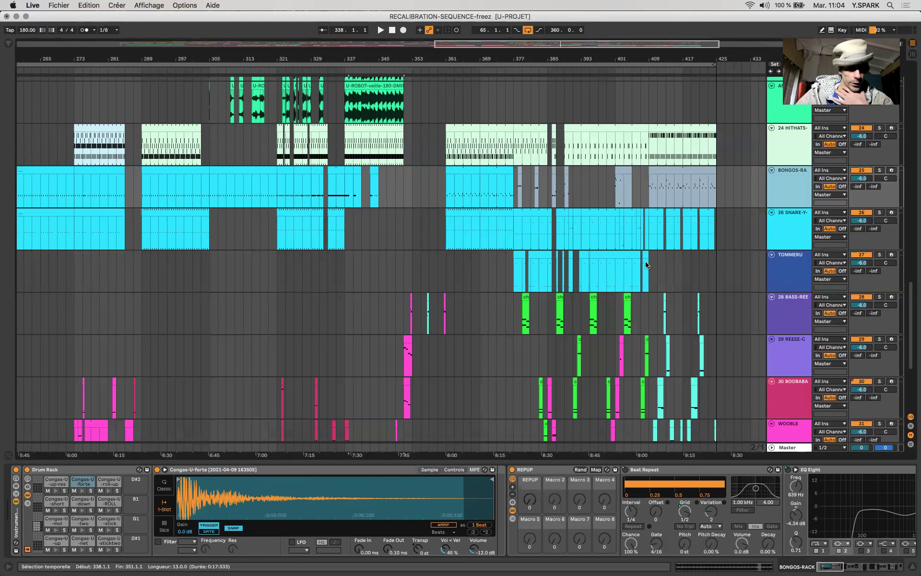
click(55, 481)
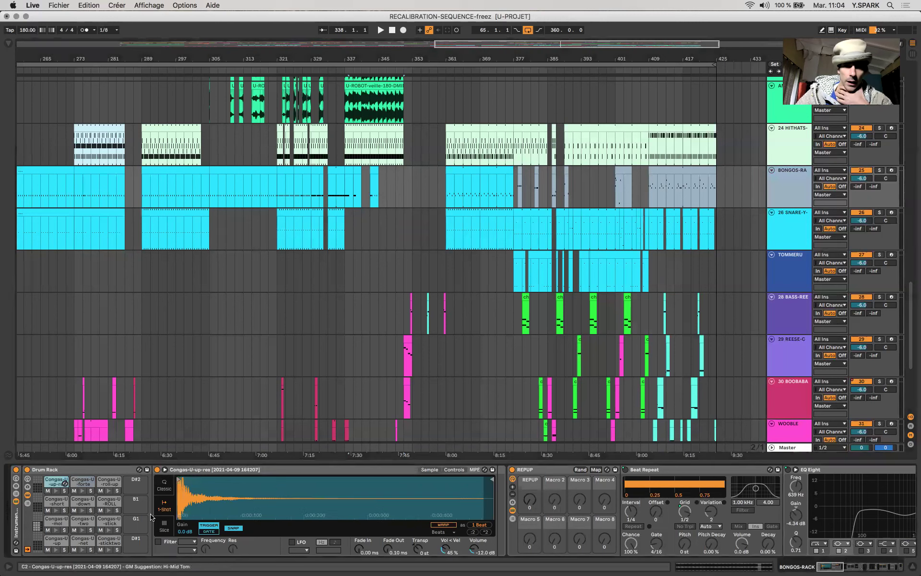
click(453, 469)
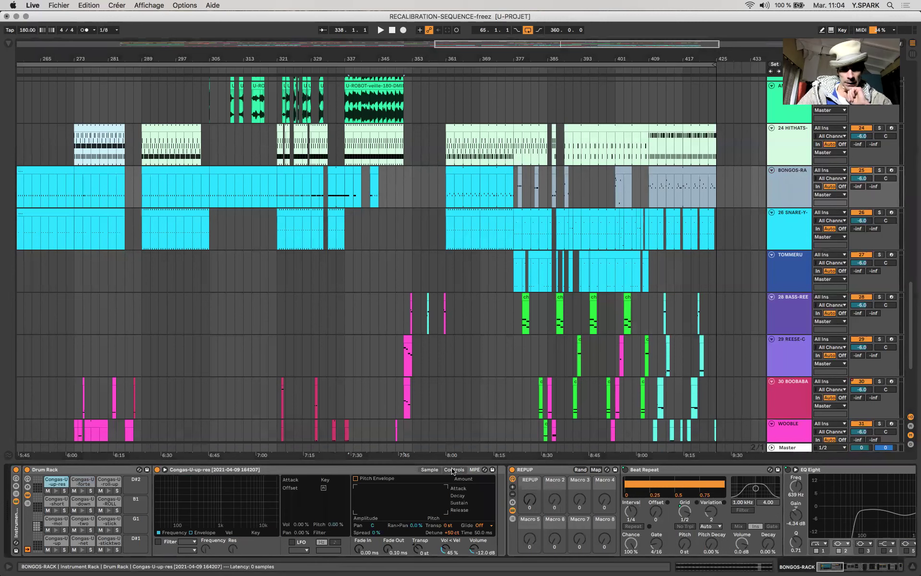
click(453, 532)
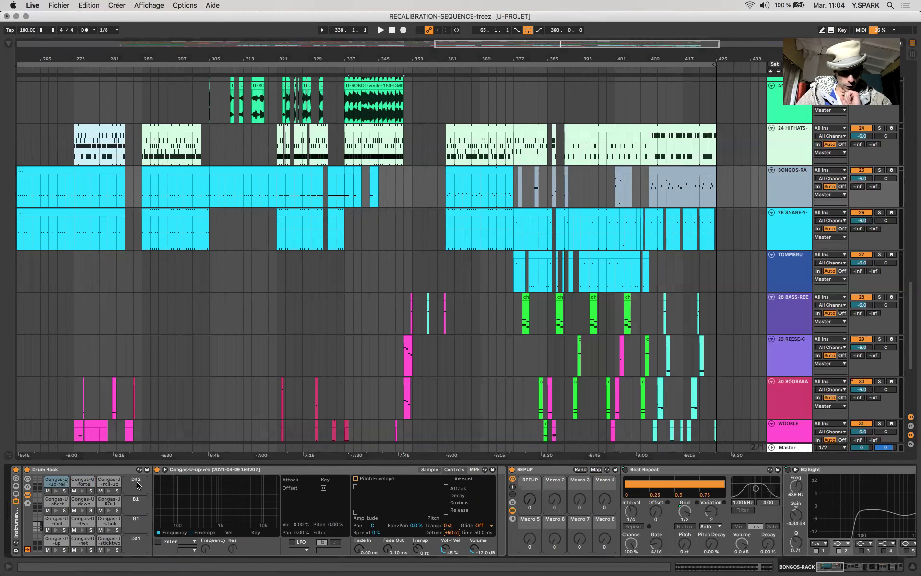
click(56, 491)
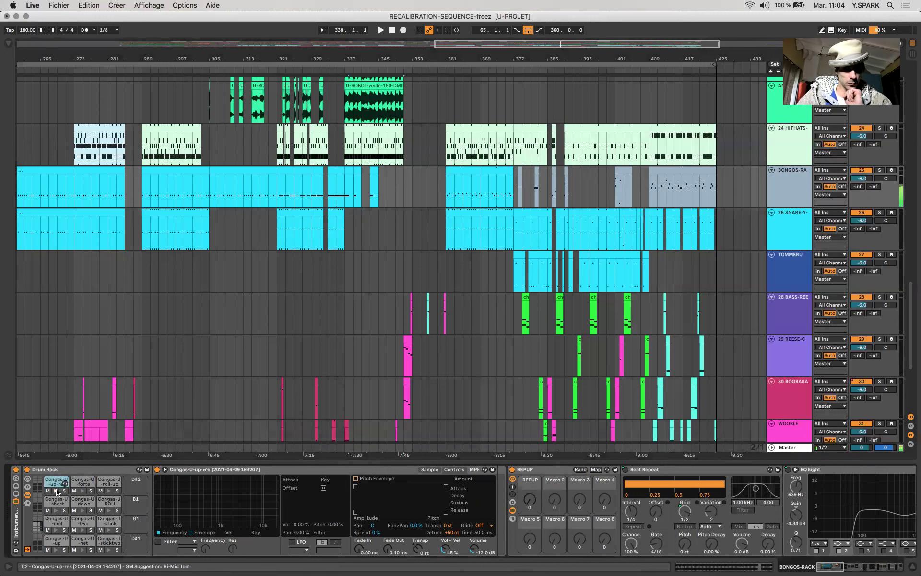
click(86, 510)
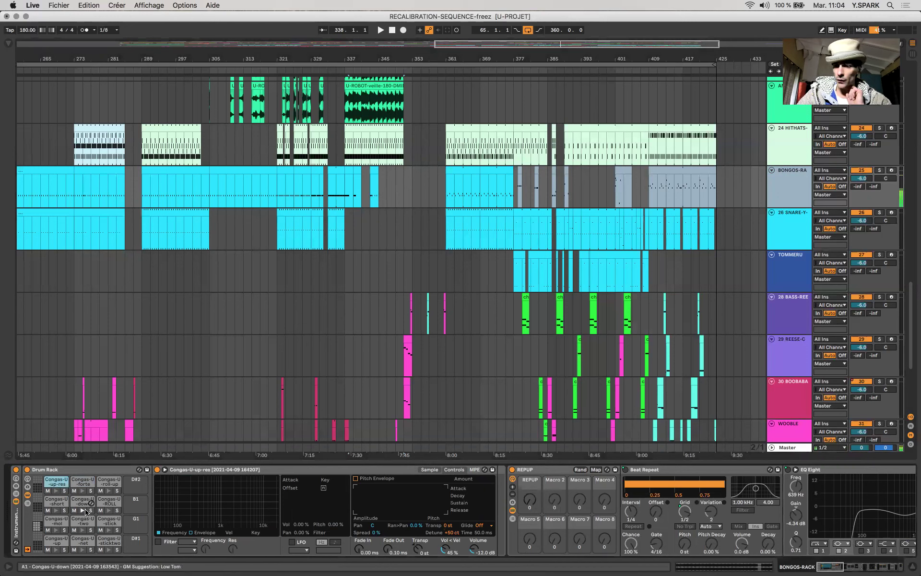
- Review the rest of the BONGOS-RACK device chain, from the Reverb and Phaser-Flanger through to the final Glue Compressor
scroll(365, 509, right, 15)
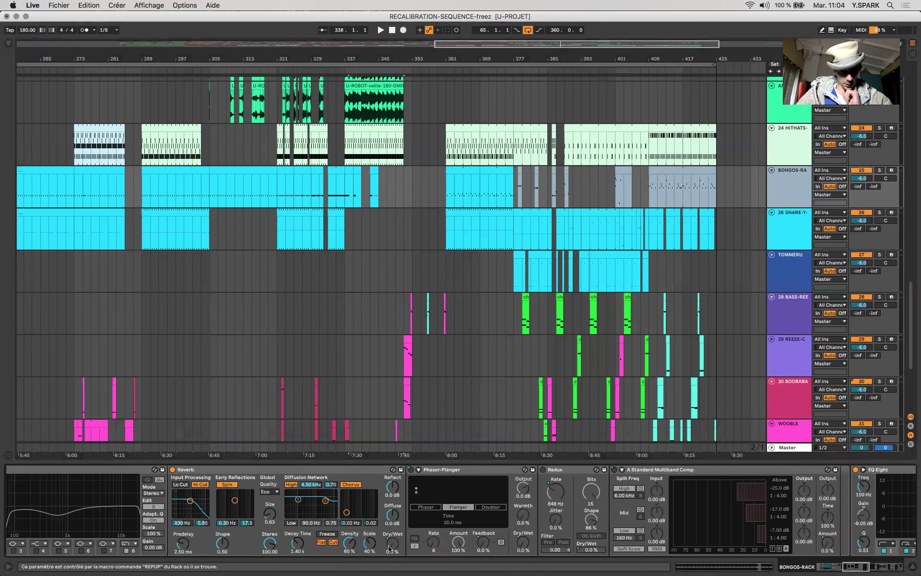
scroll(390, 546, right, 5)
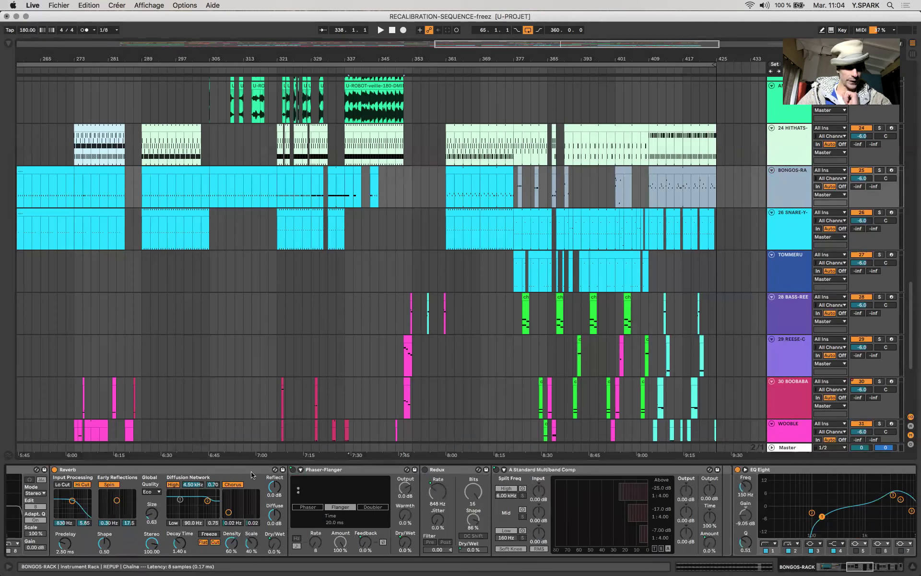
click(324, 474)
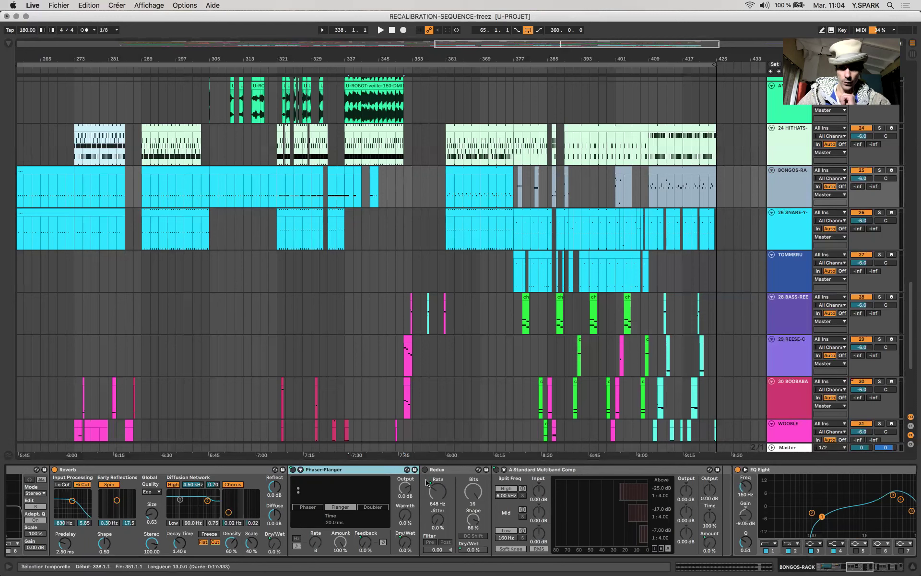
scroll(451, 522, right, 10)
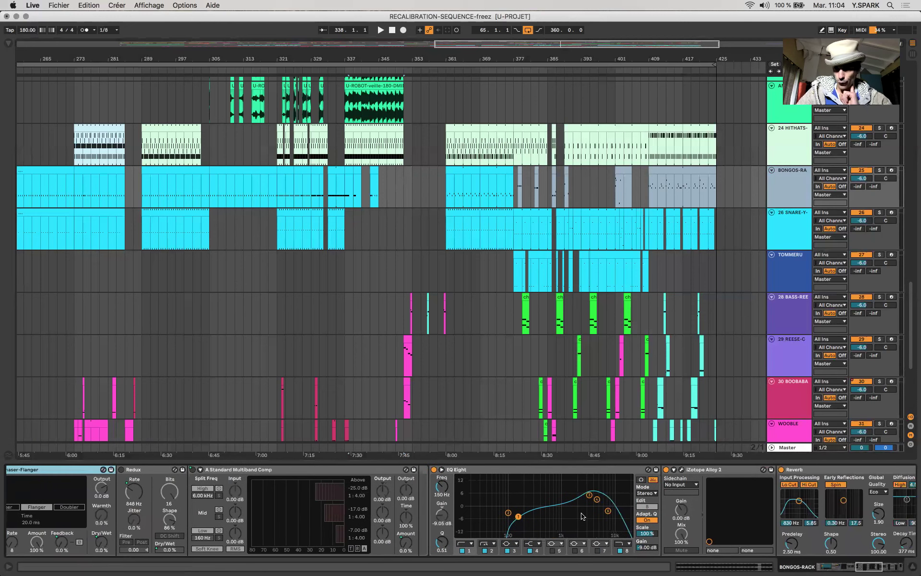
scroll(591, 514, right, 12)
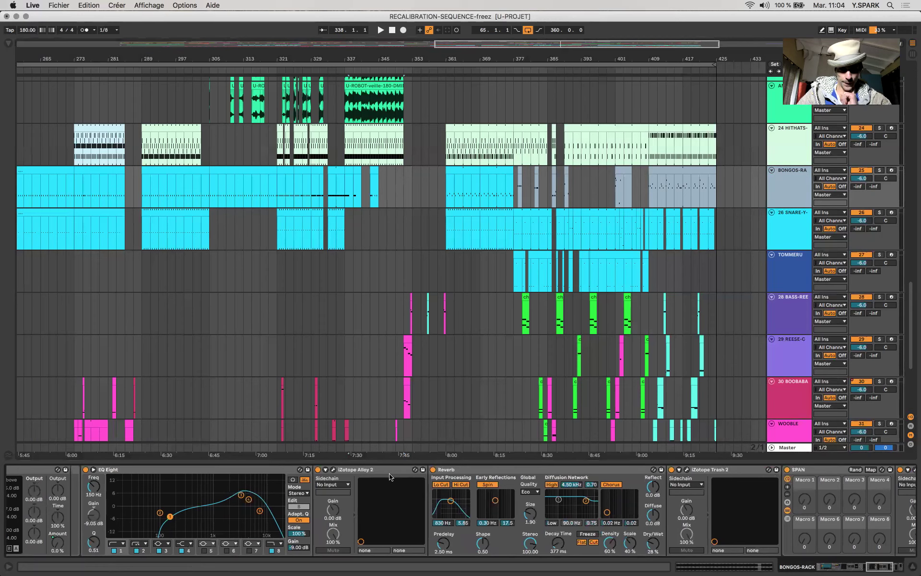
scroll(389, 471, right, 10)
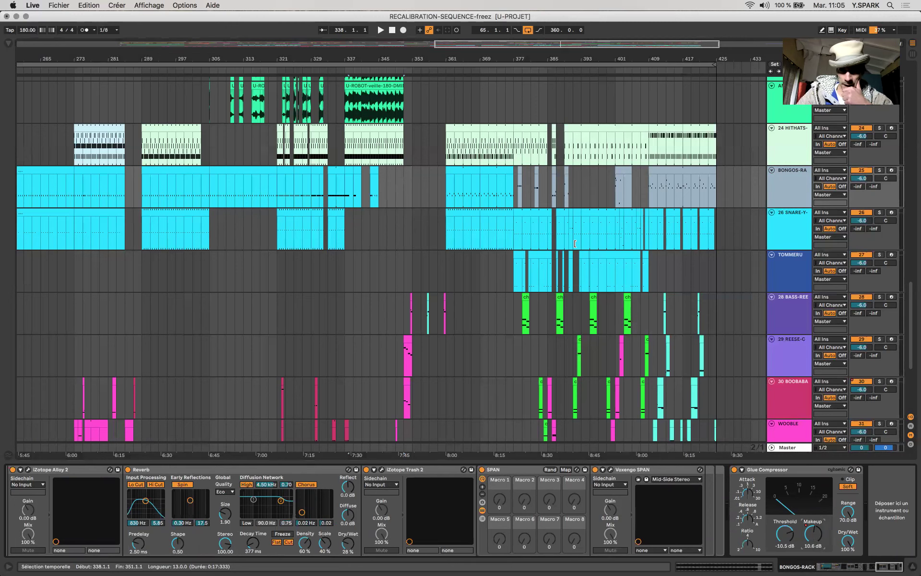
- Review the HITHATS track's device chain from the HH-SAMPLER drum rack through to the final Voxengo SPAN
scroll(571, 247, up, 5)
click(783, 288)
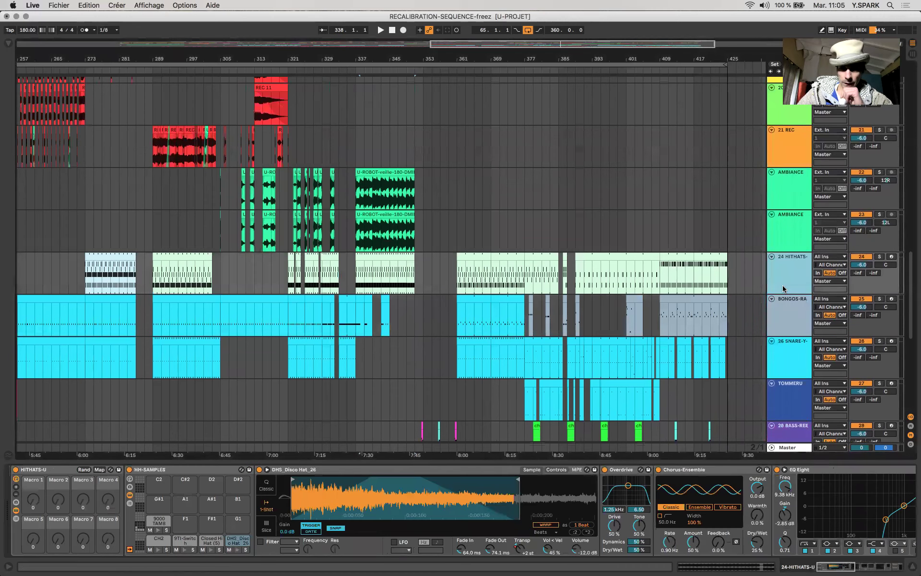
scroll(674, 493, right, 15)
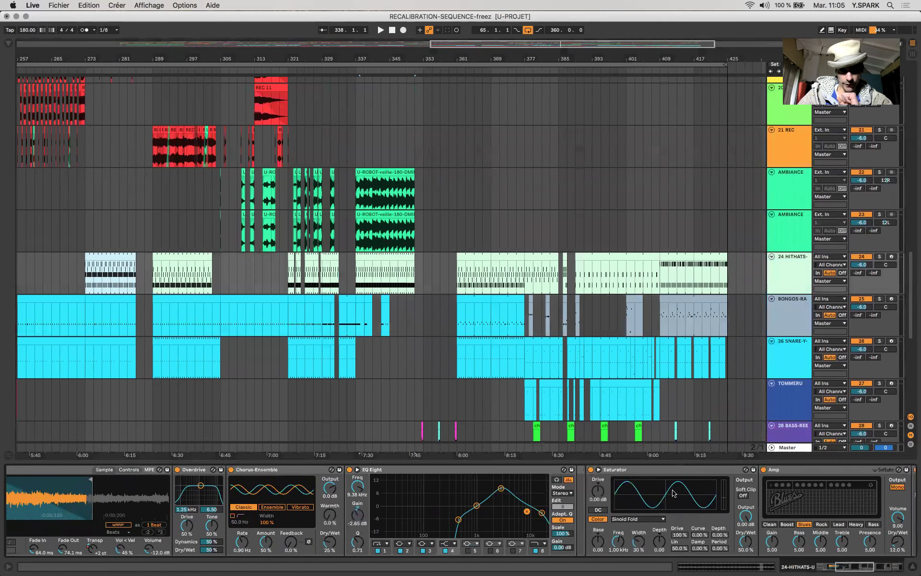
scroll(355, 508, right, 8)
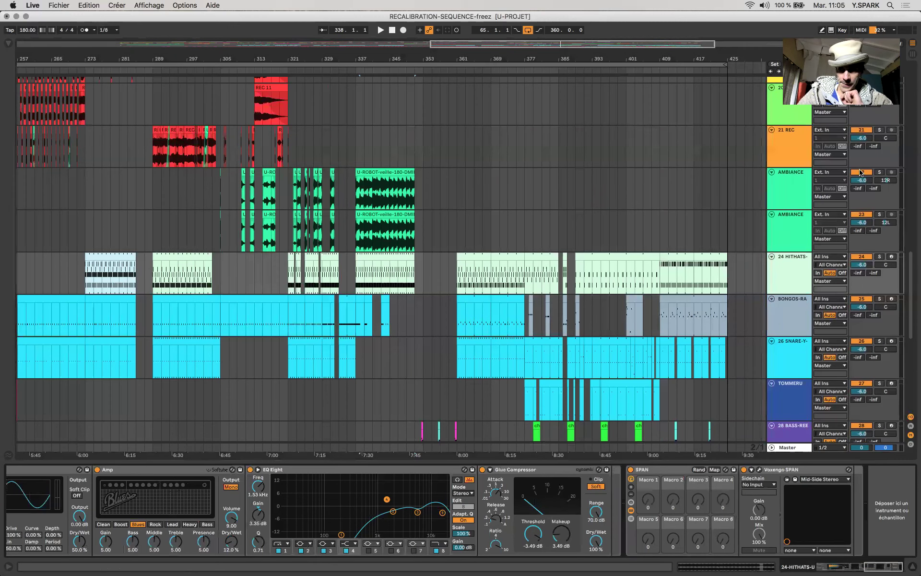
- Inspect the second AMBIANCE track's effects using its U-ROBOT-veille clip at bar 337, and compare the two AMBIANCE tracks
click(362, 215)
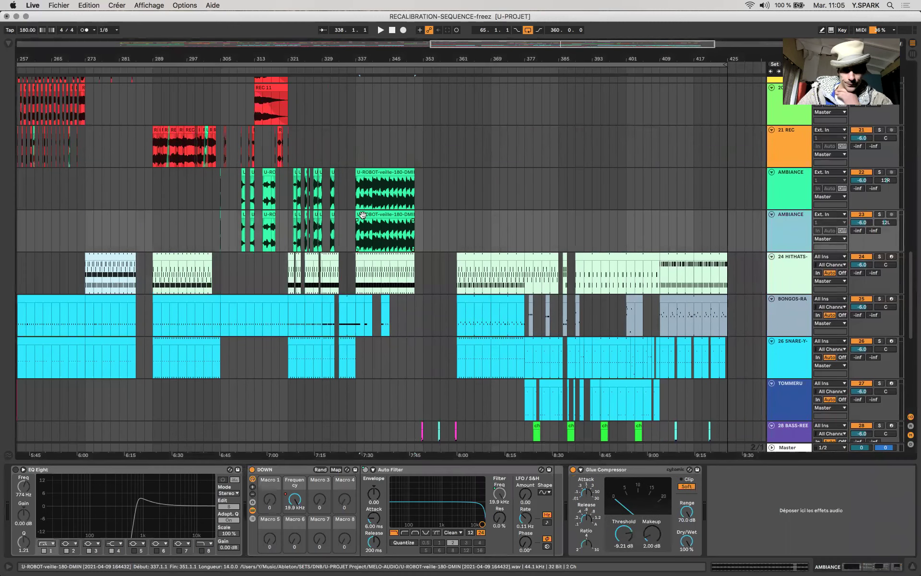
click(807, 190)
click(802, 218)
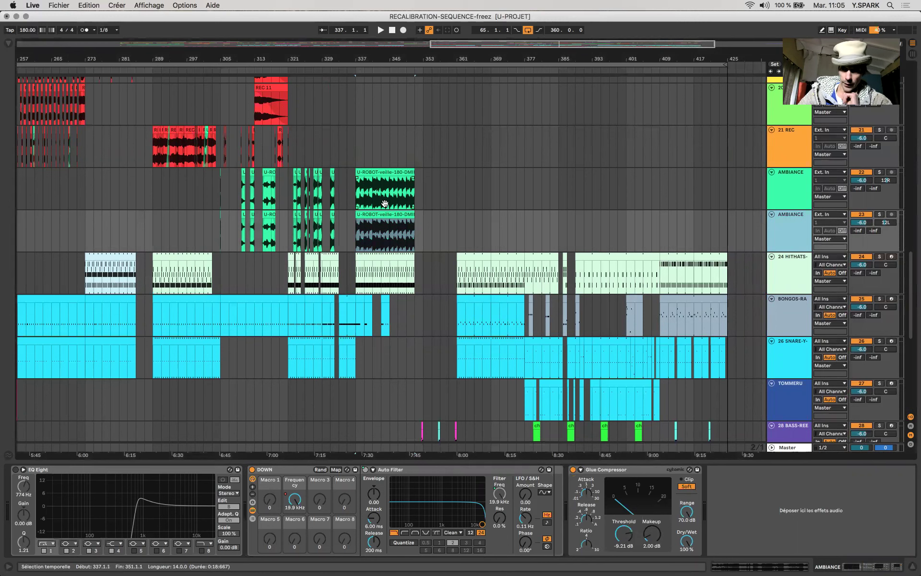
scroll(385, 203, up, 5)
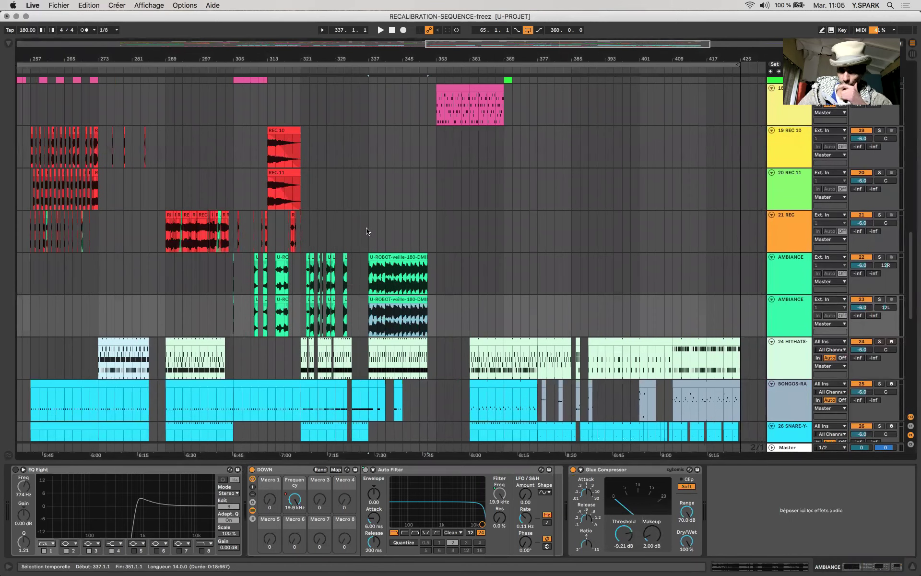
- Inspect the 21 REC track's clips around bar 289 and its effect chain from Utility to Limiter
scroll(254, 238, left, 5)
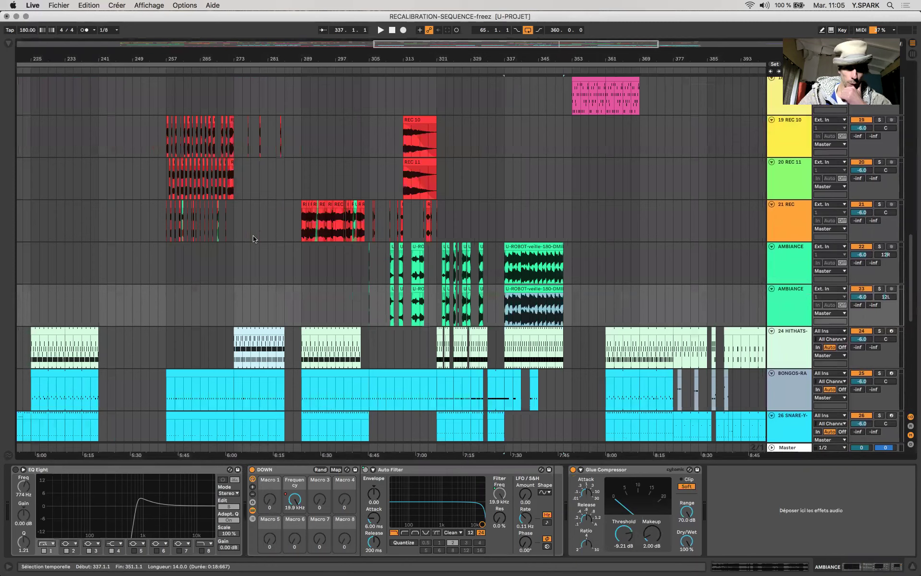
click(292, 226)
click(301, 222)
key(plus)
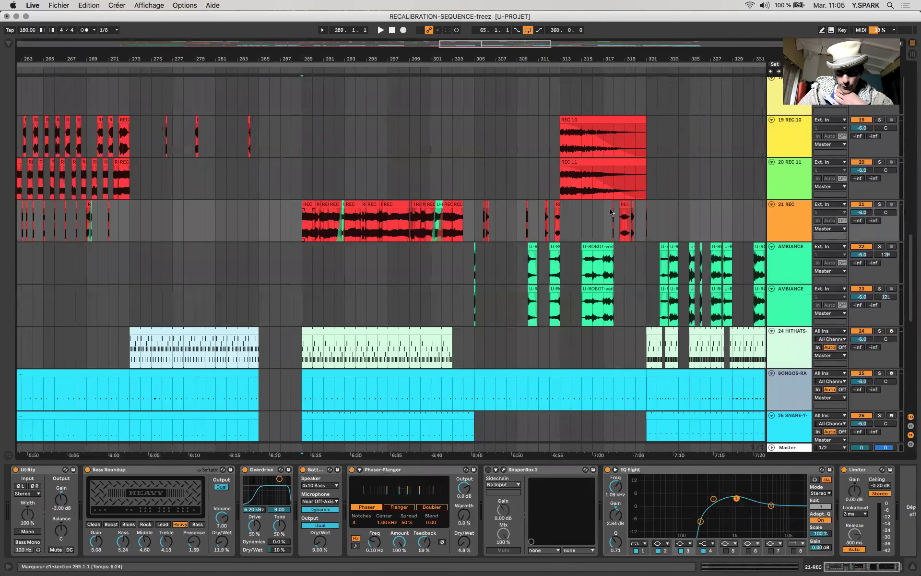
key(minus)
key(minus)
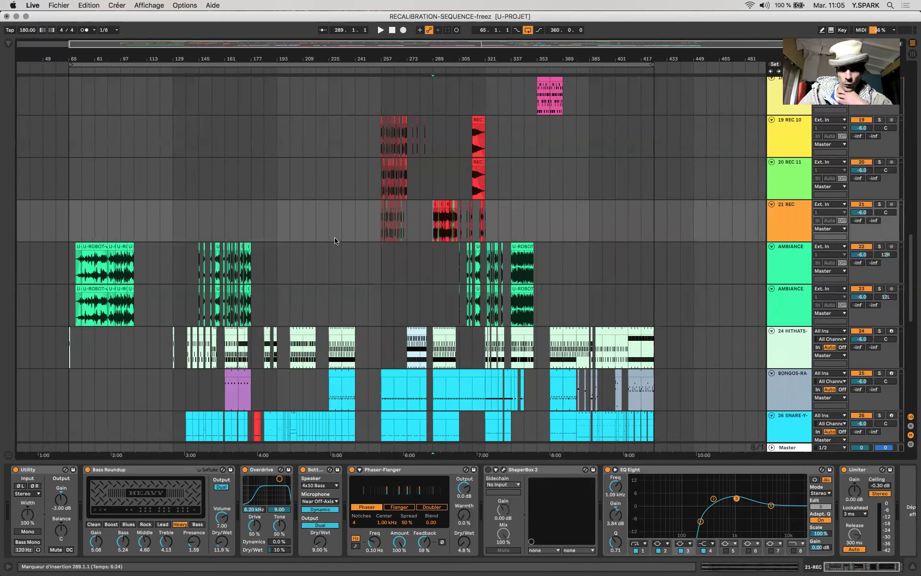
- Compare the device chains of the LEAD-U-ROBOT and PAD-VITAL tracks using their clips at bar 241, and examine the neighbouring lead clips
scroll(335, 241, up, 3)
scroll(335, 240, right, 3)
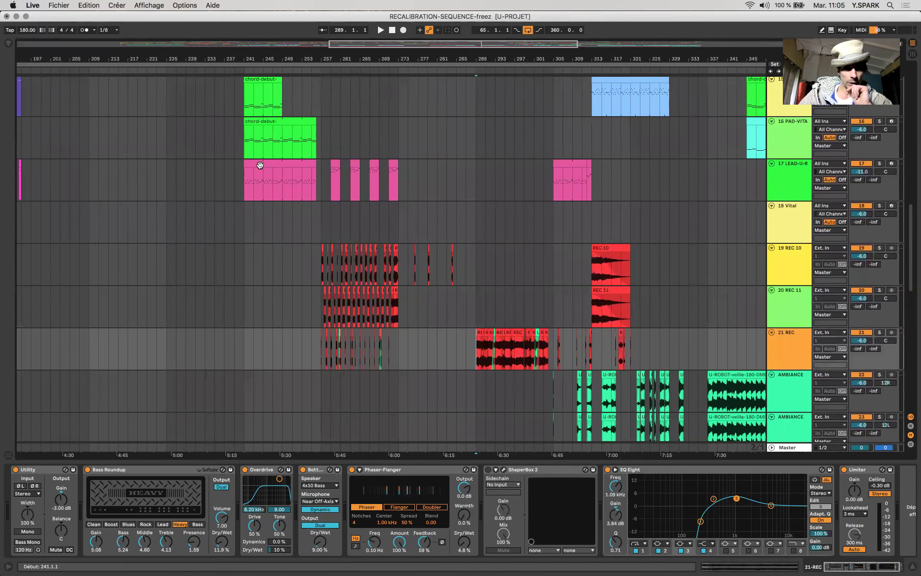
click(259, 165)
scroll(260, 165, up, 2)
scroll(260, 165, right, 2)
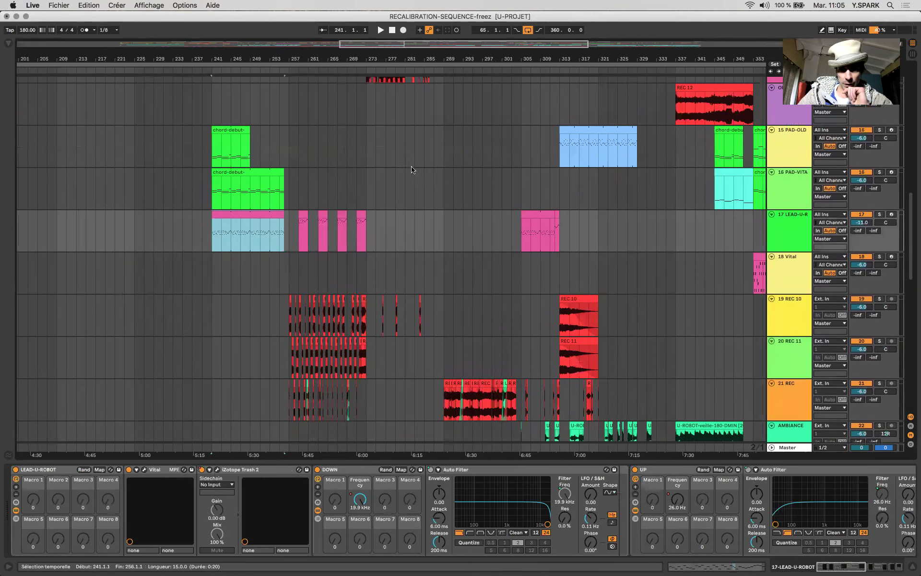
click(239, 174)
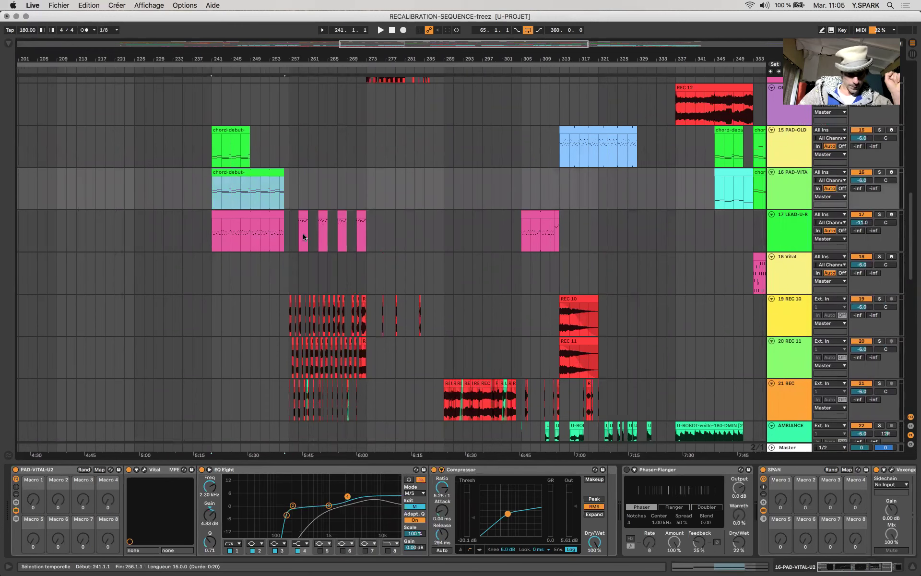
click(289, 230)
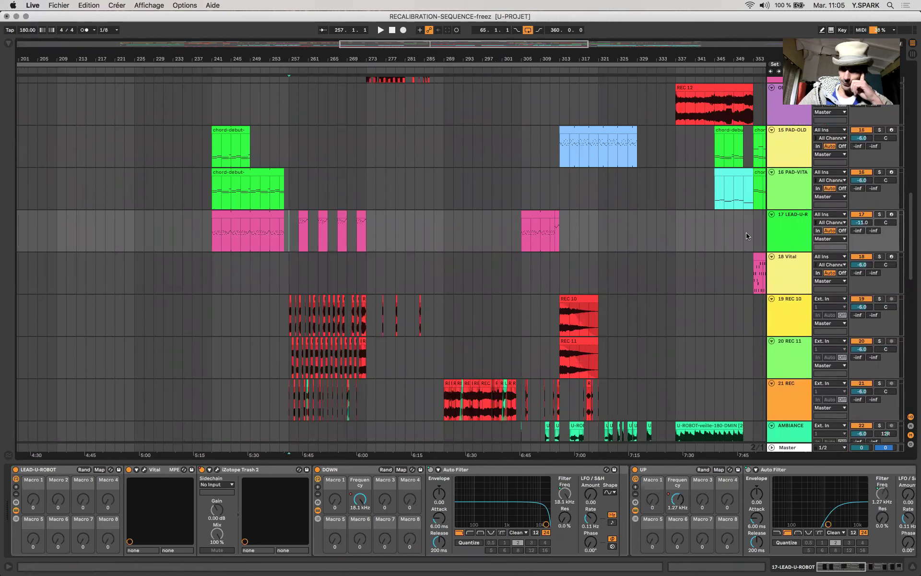
click(234, 209)
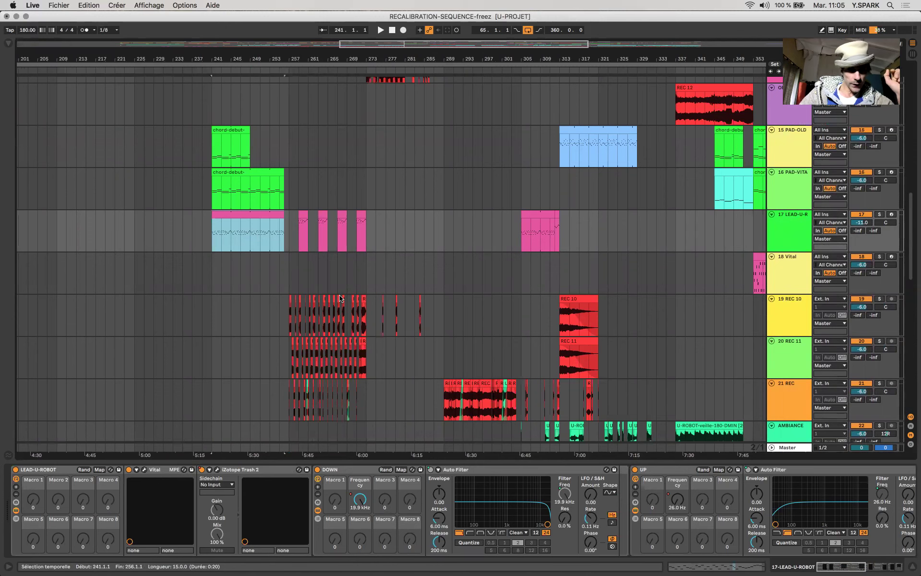
scroll(339, 294, up, 5)
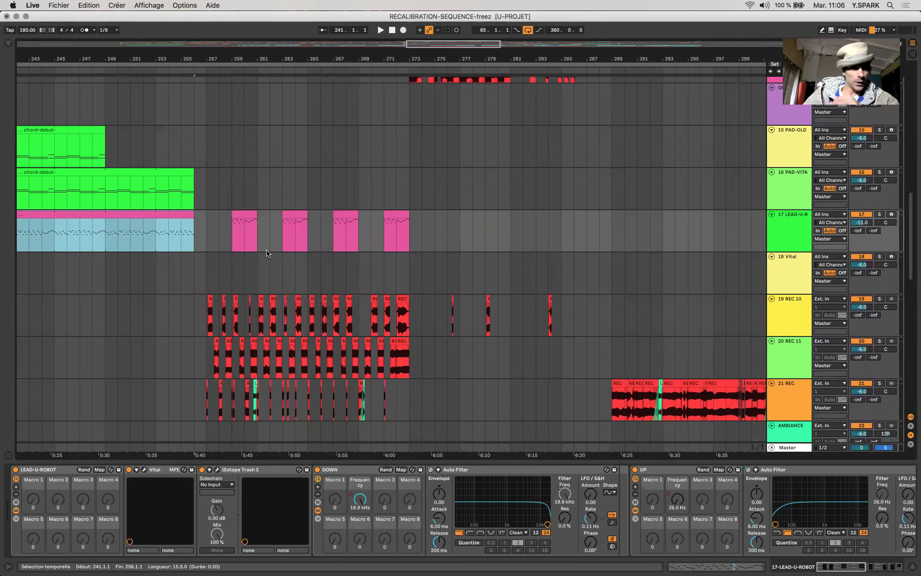
- Show the browser's Audio Units plug-ins and expand the Cableguys folder to reveal ShaperBox 2
click(9, 43)
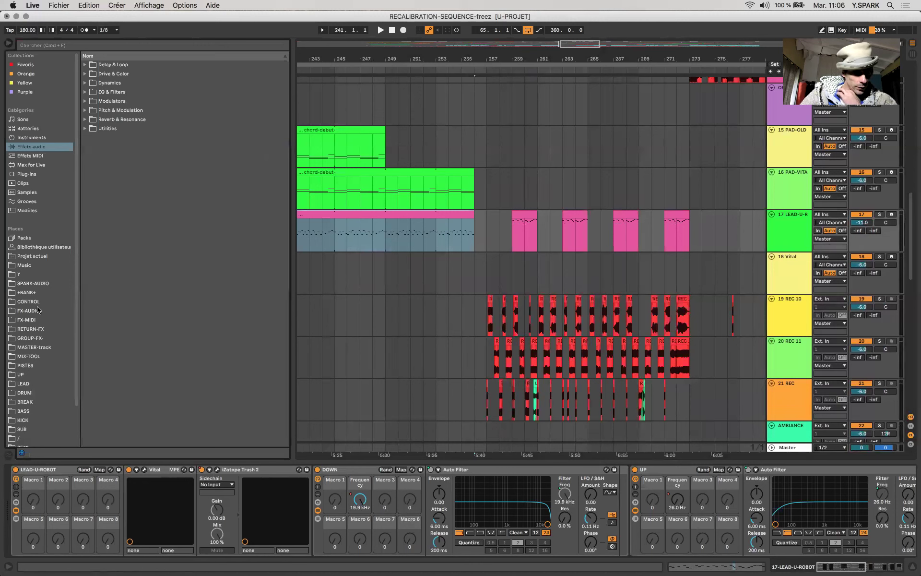
click(26, 174)
click(85, 66)
click(106, 102)
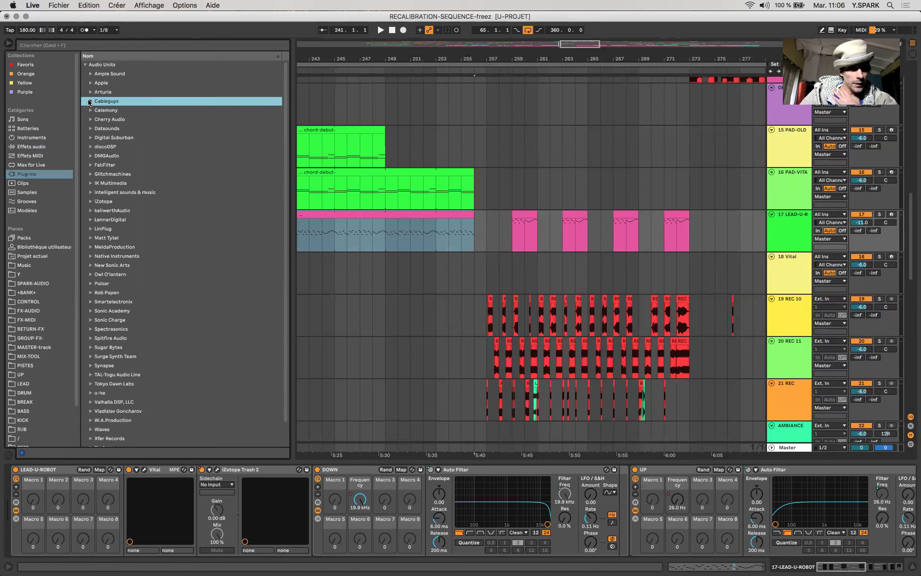
click(91, 101)
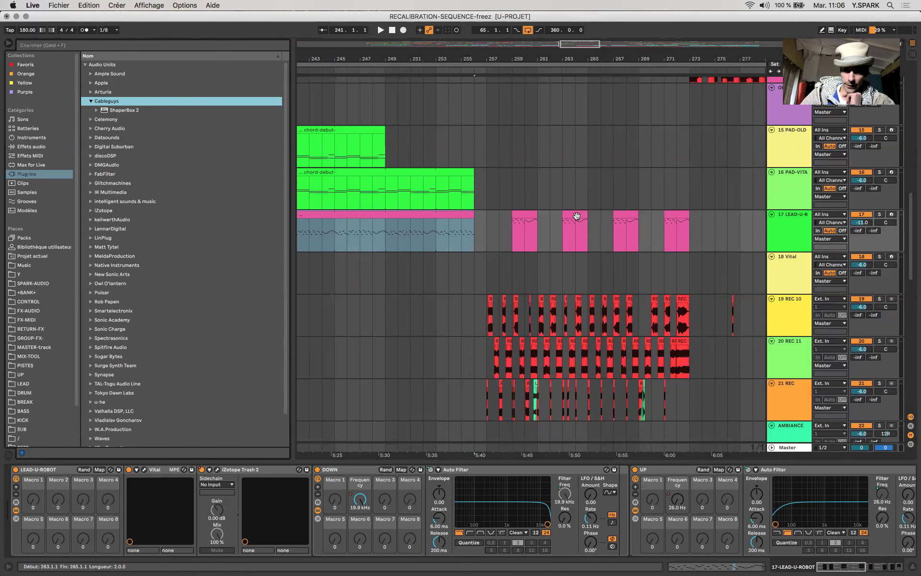
- Select bars 257 to 273 across the Vital, REC 10 and REC 11 tracks to examine the recorded cuts after the lead clip
click(607, 231)
scroll(604, 235, down, 5)
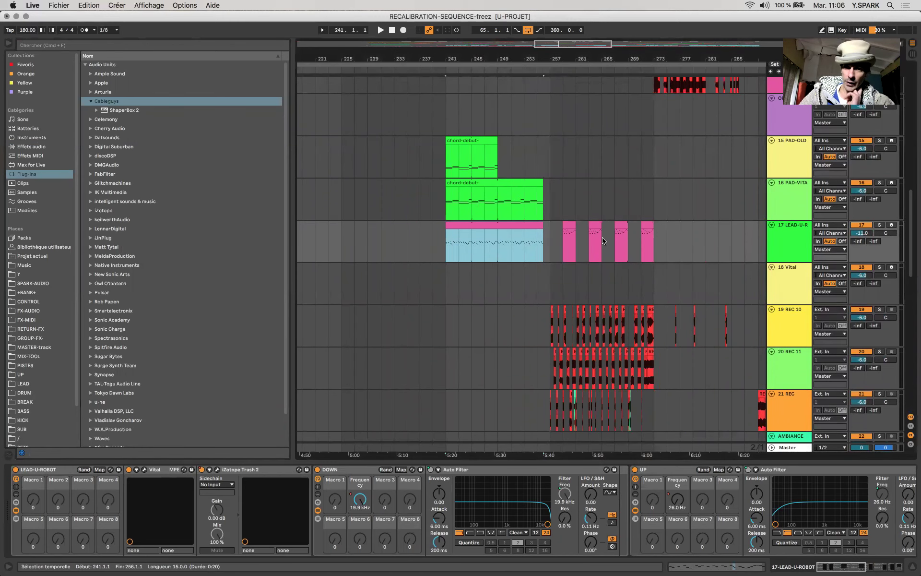
scroll(518, 226, down, 3)
scroll(518, 225, right, 3)
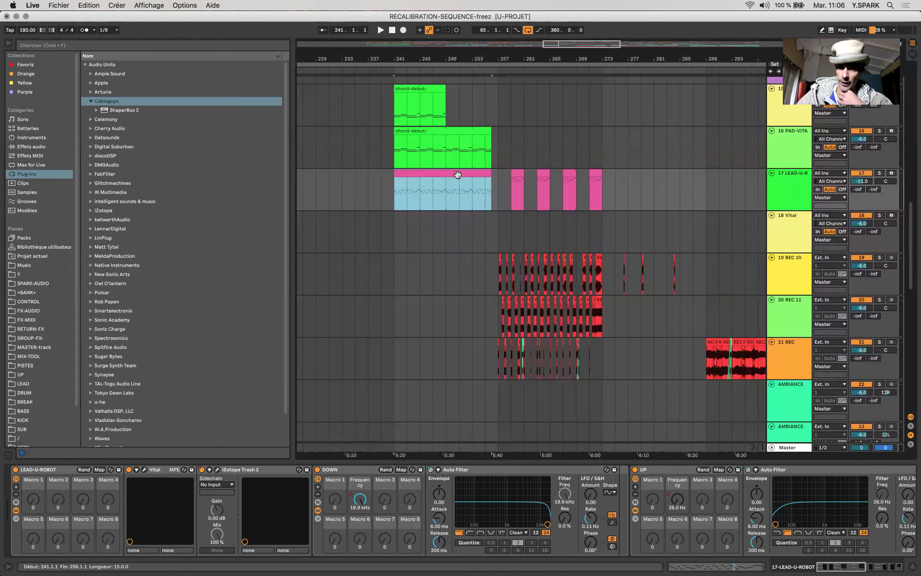
scroll(458, 174, down, 1)
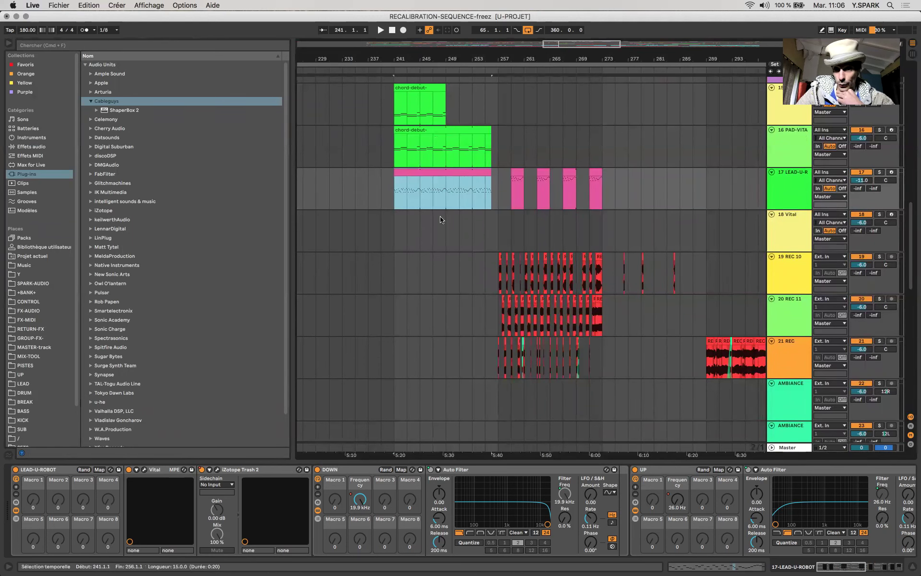
drag(500, 231, 607, 322)
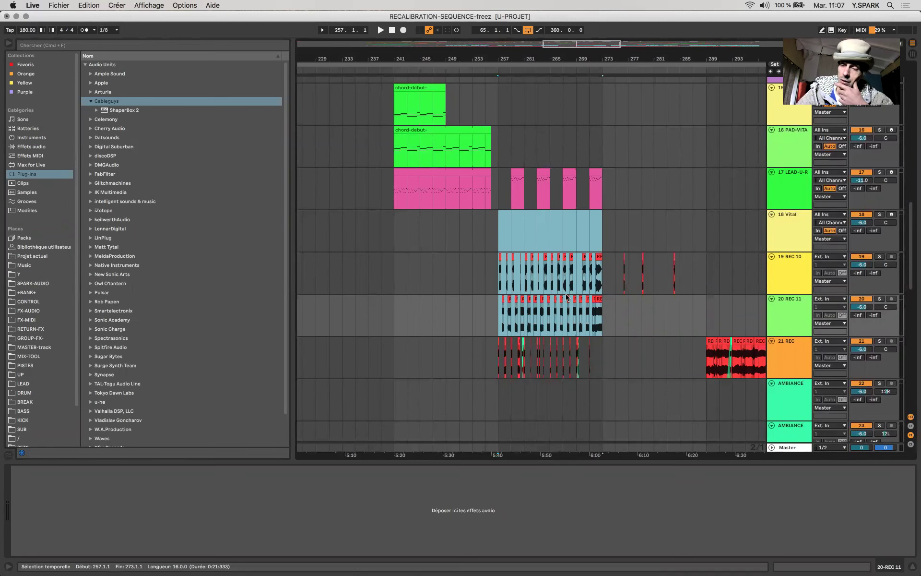
- Select the range from 257.1.1 to 257.3.1 around the first REC 13 clip on the REC 10 track
scroll(530, 284, up, 5)
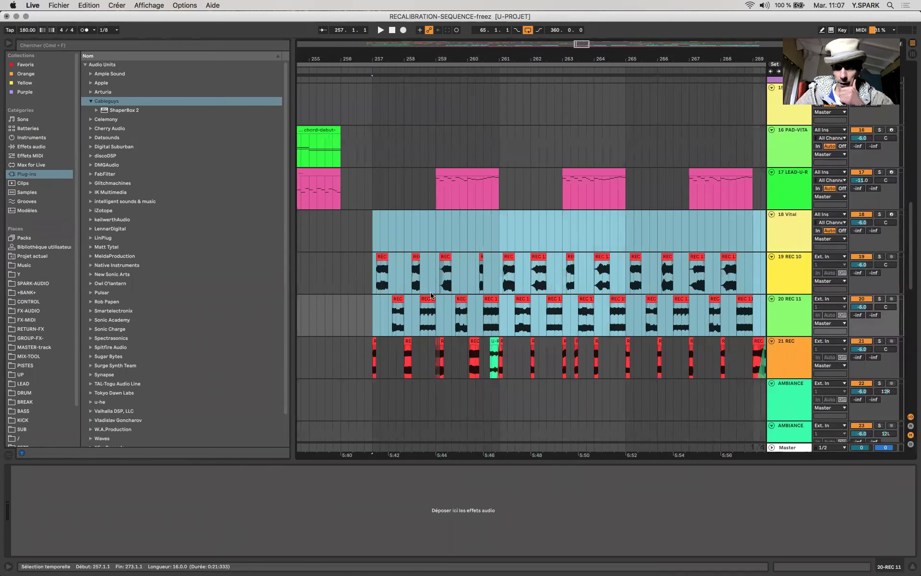
scroll(374, 270, up, 3)
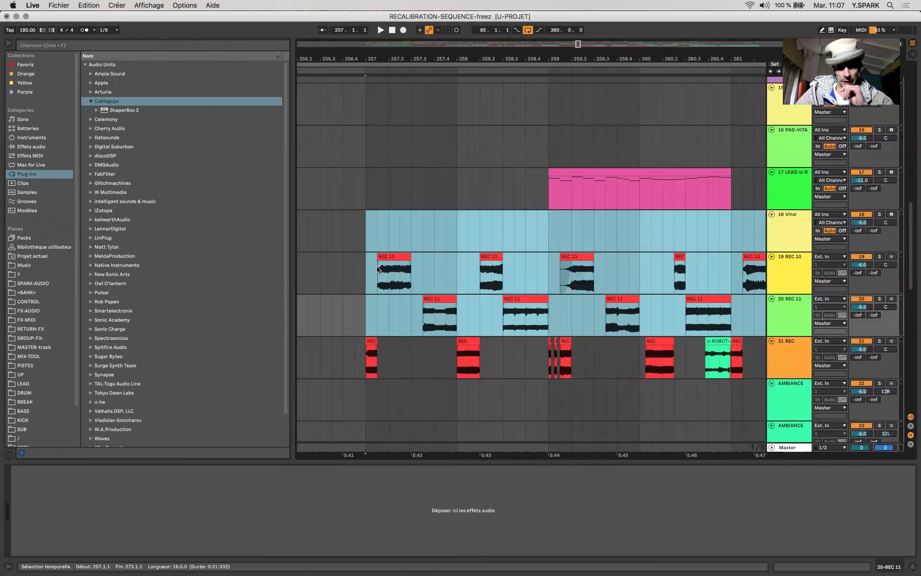
click(369, 273)
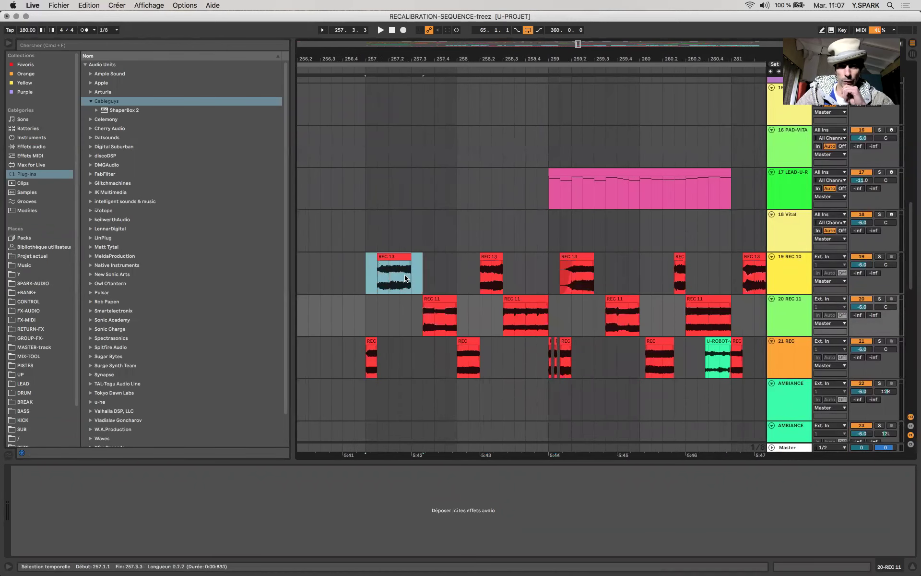
shift+click(411, 280)
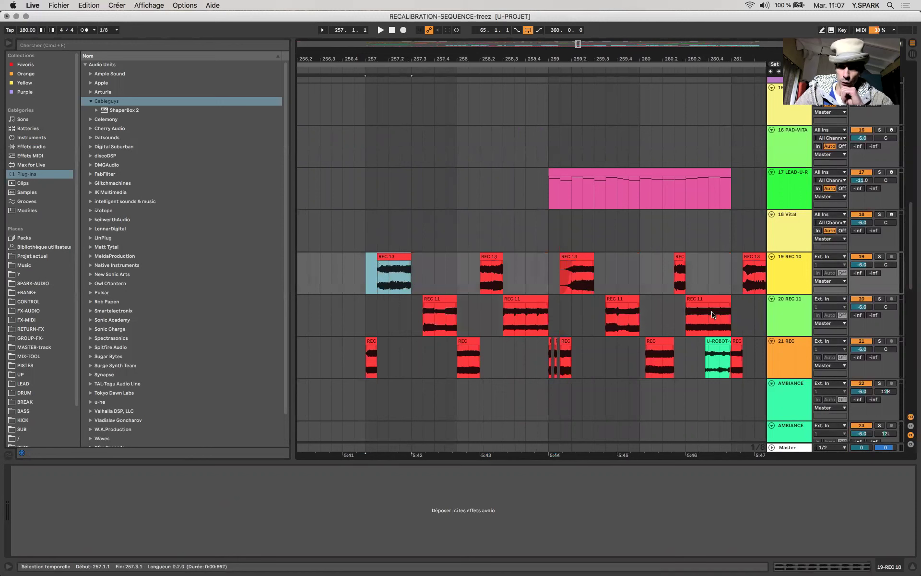
- Compare the effect chains of the REC 10, REC 11 and 21 REC tracks and examine how their clips alternate around bar 258
click(807, 270)
click(805, 330)
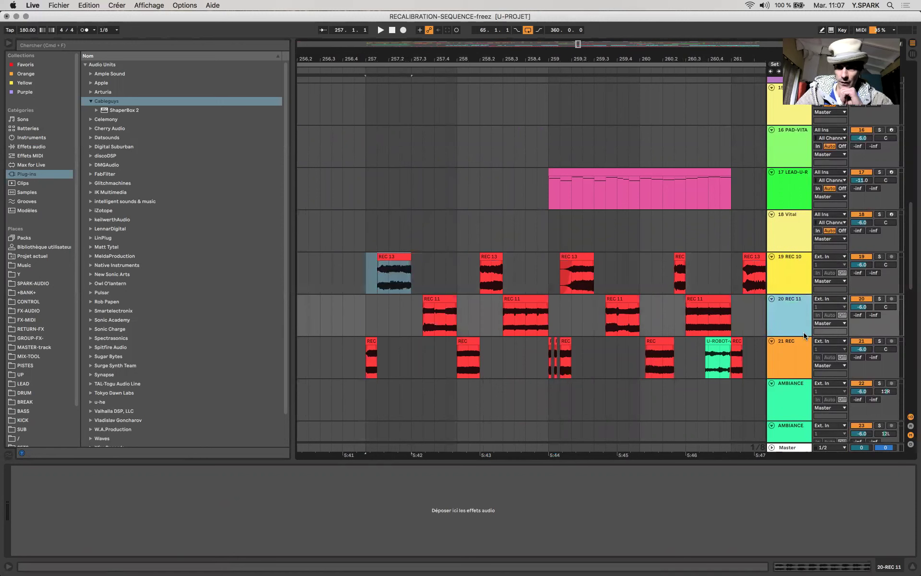
key(Down)
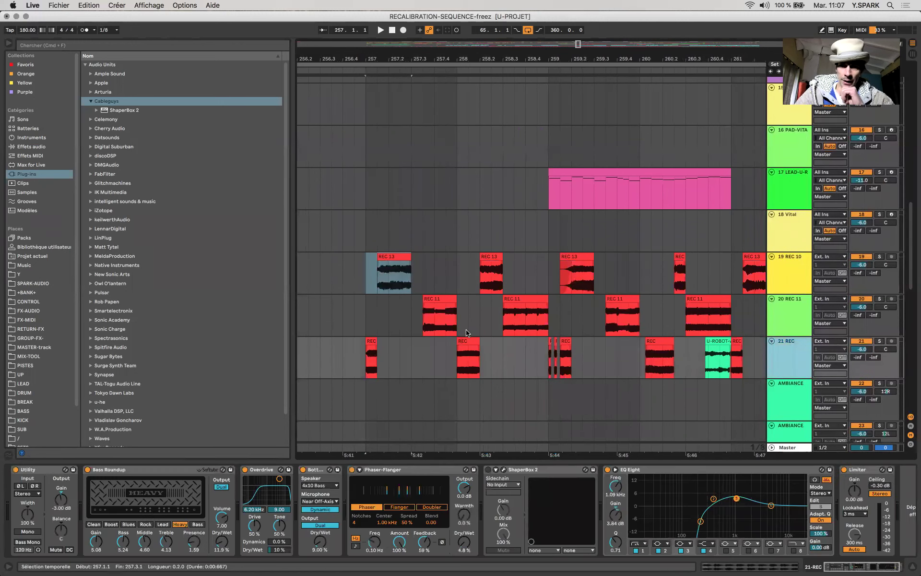
click(379, 277)
scroll(415, 309, up, 5)
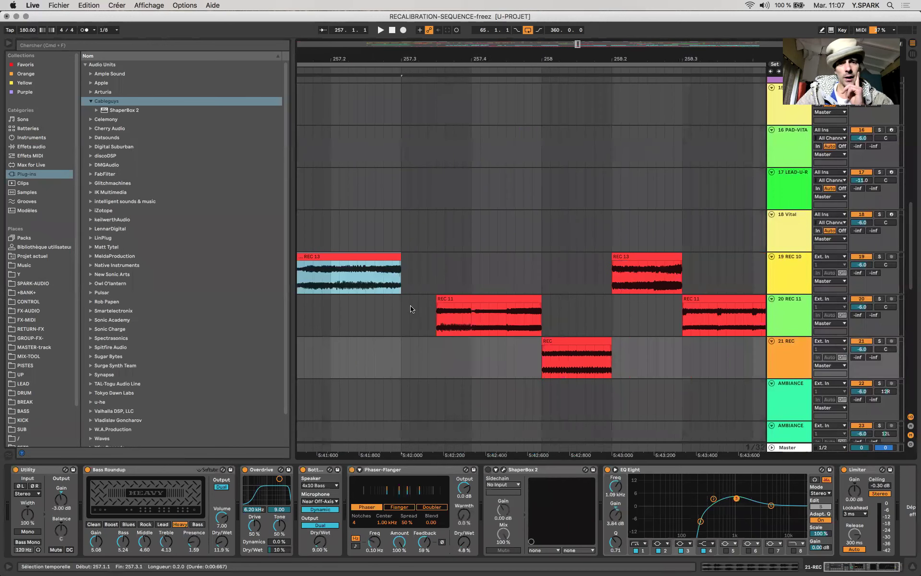
- Select the empty range from 257.3.1 to 257.3.3 before the first REC 11 clip on the REC 11 track
drag(403, 309, 436, 311)
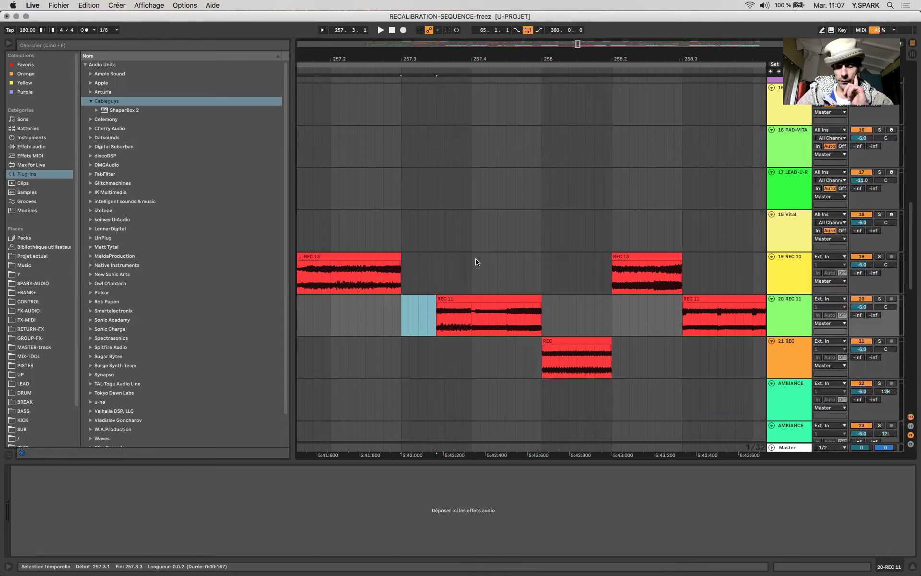
scroll(469, 261, down, 6)
scroll(470, 262, down, 8)
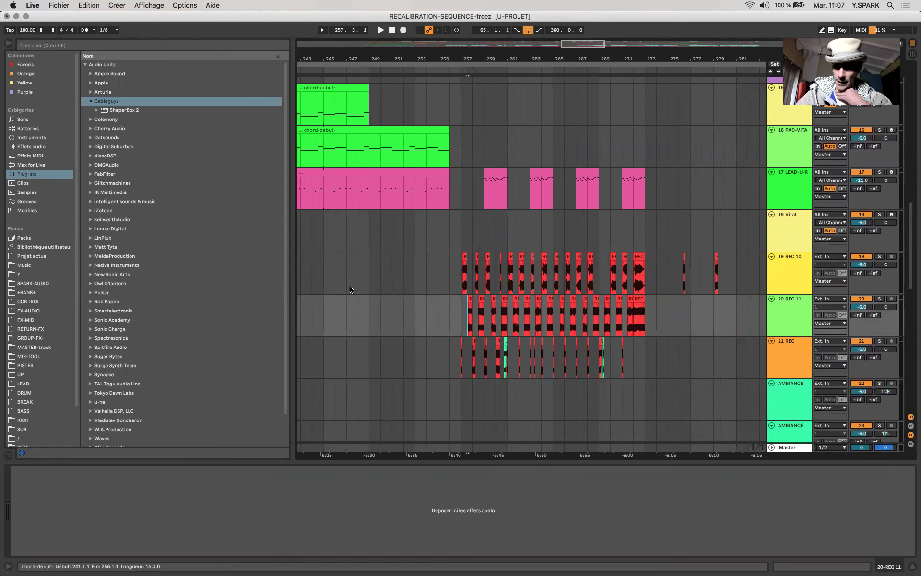
- Select the long lead clip on the LEAD-U-ROBOT track and look over its device chain and the resampling REC track
scroll(646, 276, right, 3)
scroll(645, 276, up, 1)
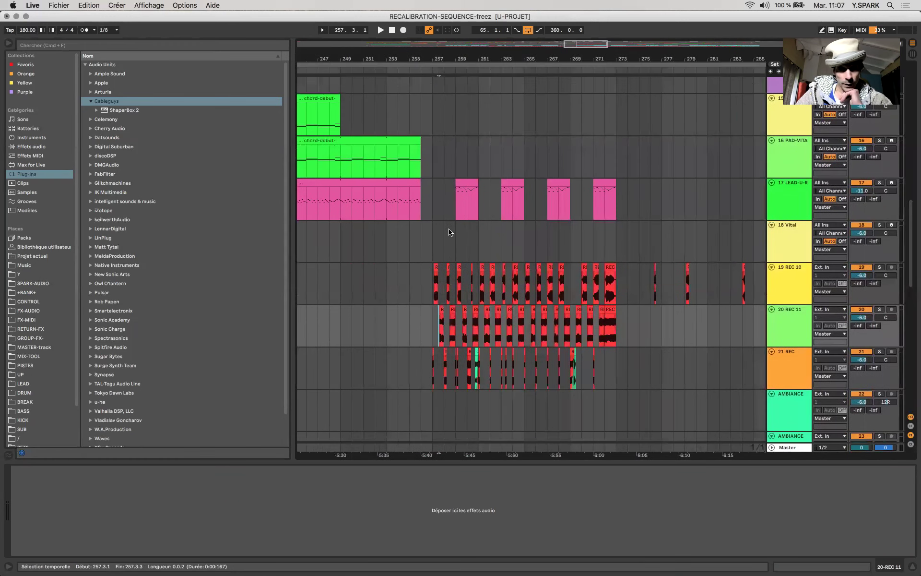
click(401, 191)
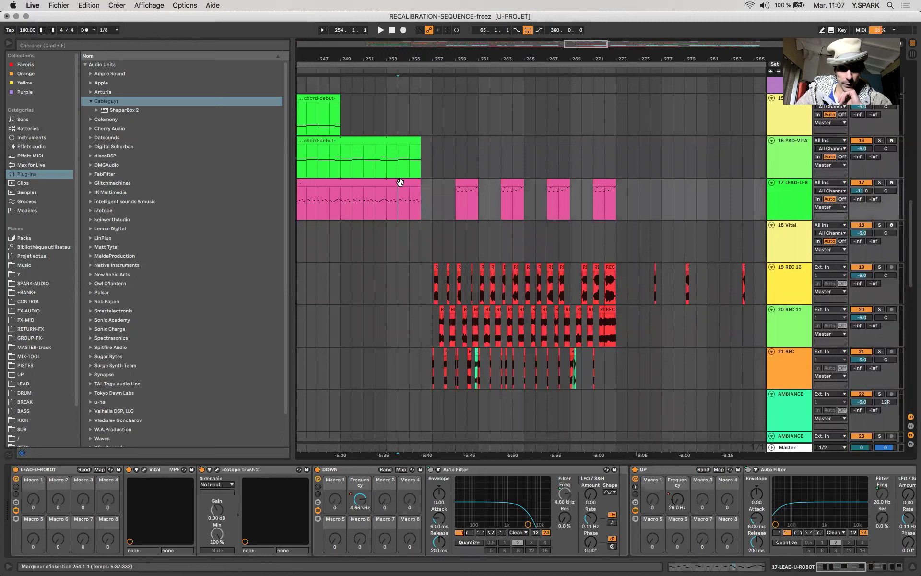
click(400, 182)
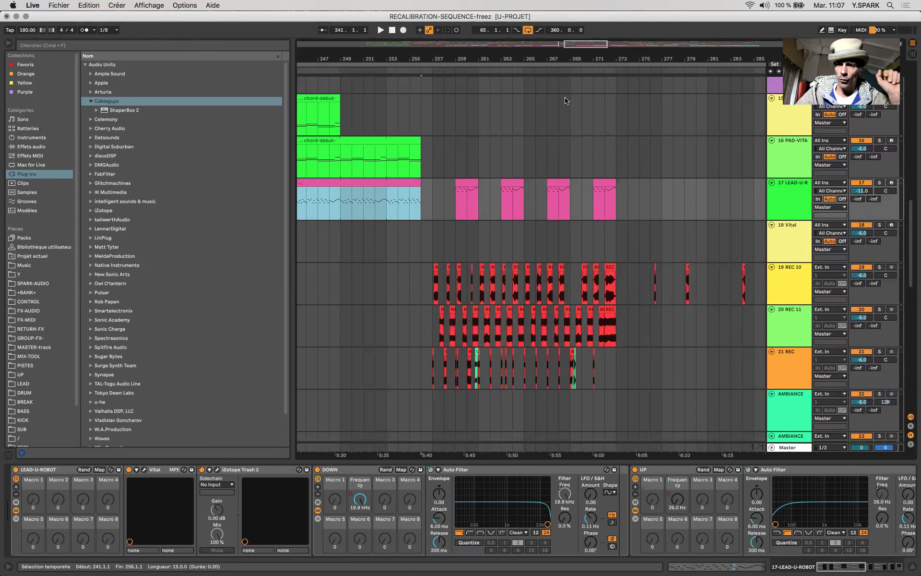
scroll(552, 153, up, 10)
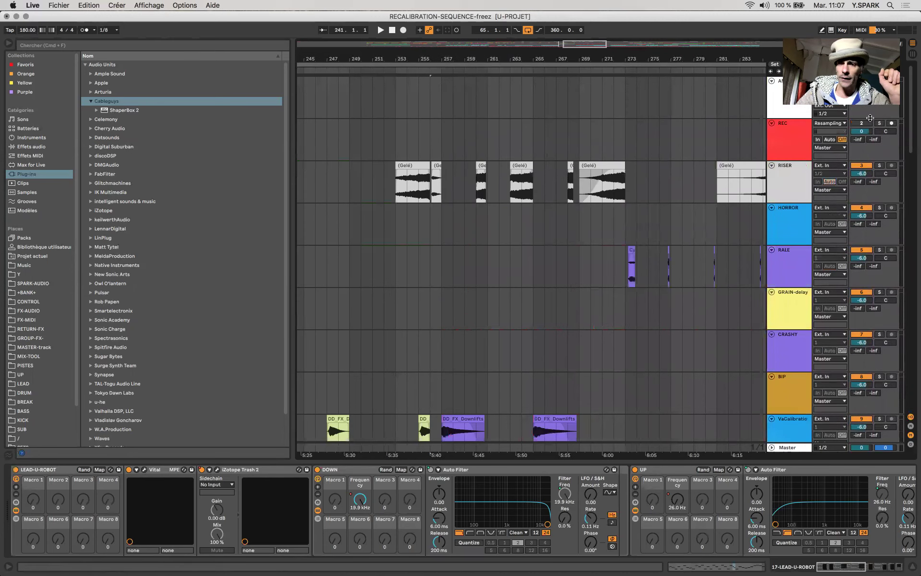
scroll(560, 129, down, 10)
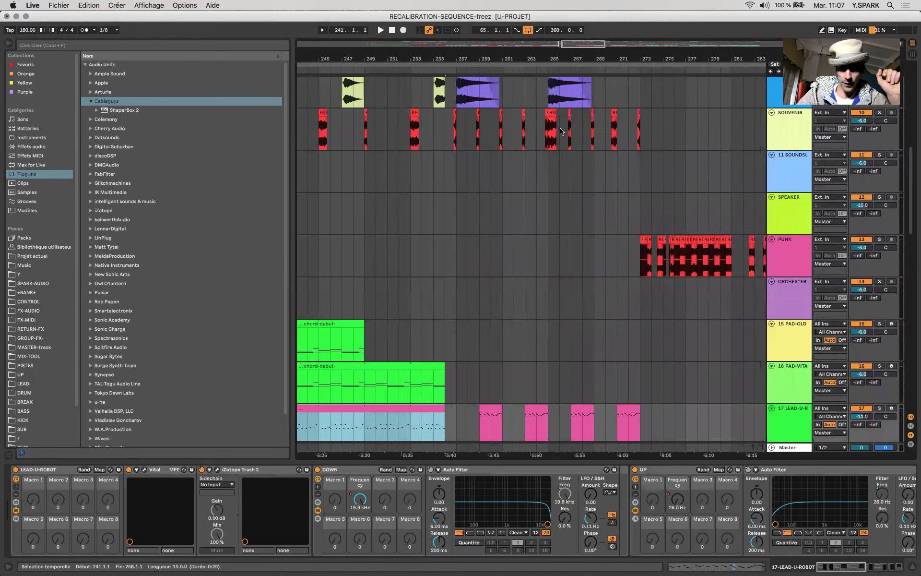
- Select bars 257 to 273 on the REC 10 track and then the recorded clips over the same bars on REC 11
scroll(528, 240, down, 5)
drag(459, 301, 616, 269)
drag(657, 296, 643, 293)
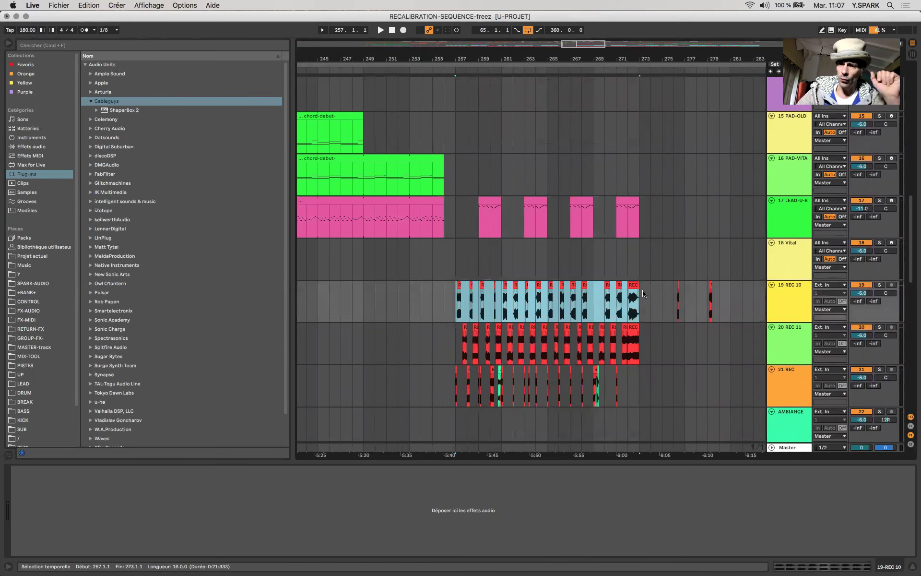
drag(458, 348, 549, 350)
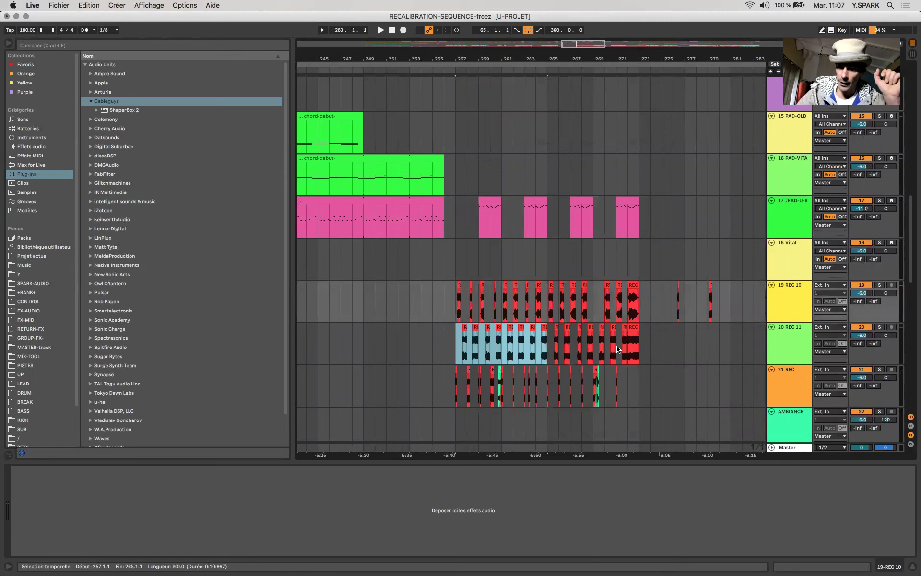
shift+click(650, 348)
- Select 257.1.1 to 258.3.1 across the REC 10, REC 11 and 21 REC tracks, then solo all three and play them
scroll(460, 330, up, 3)
drag(438, 307, 499, 379)
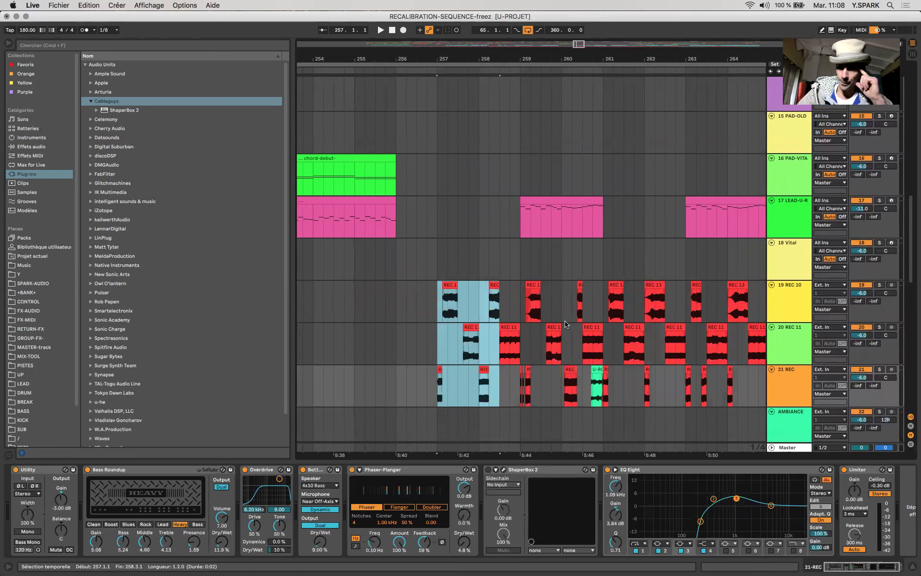
click(880, 284)
click(880, 327)
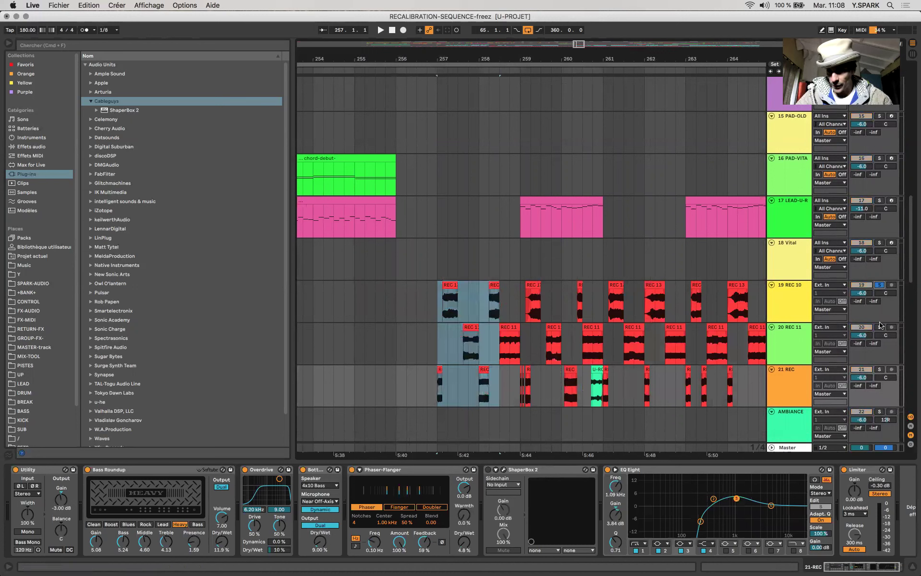
click(879, 369)
key(space)
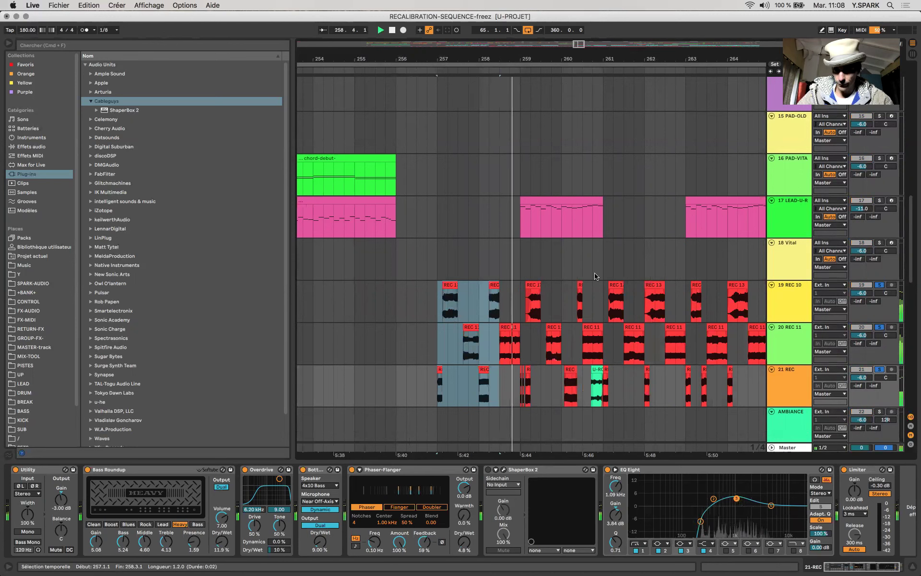
key(minus)
key(minus)
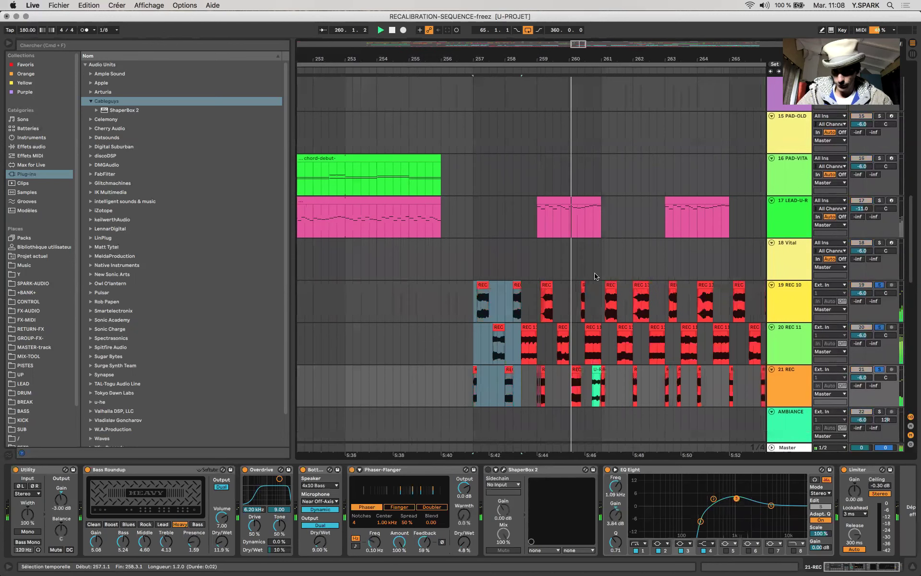
- Insert an empty one-bar MIDI clip at bar 259 on the Vital track and hide its clip view
click(595, 276)
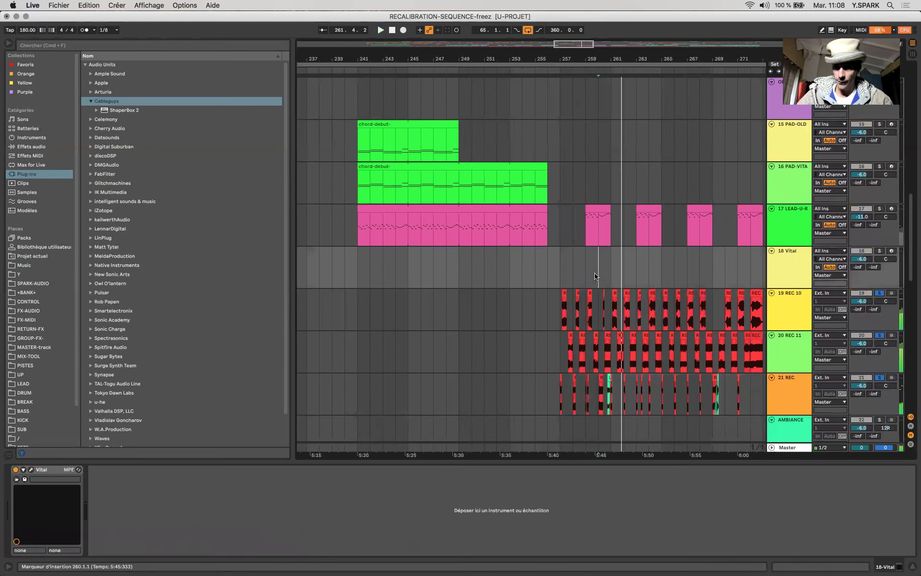
key(super+shift+m)
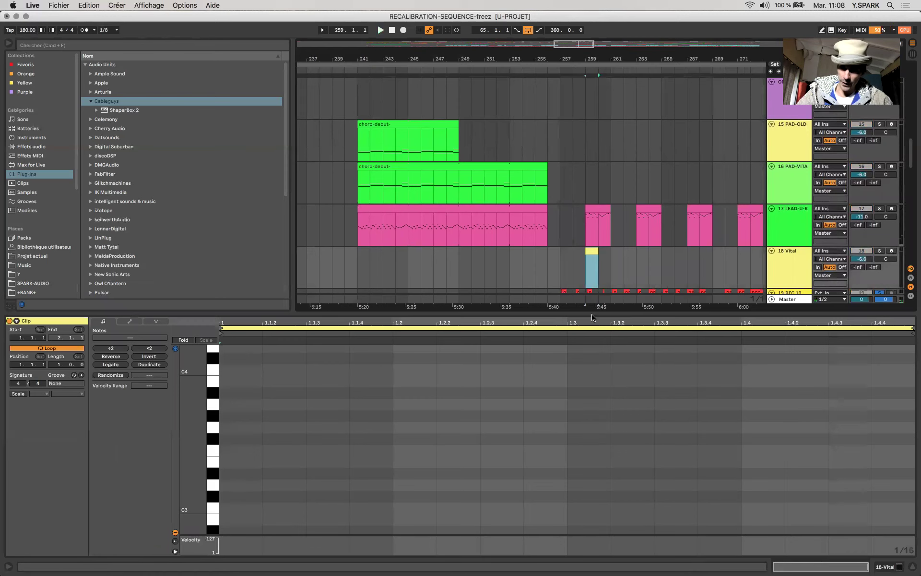
key(super+alt+l)
- Examine the long and short LEAD-U-ROBOT clips by selecting their ranges, then select 257.1.1 to 259.1.1 on REC 10
drag(351, 234, 551, 222)
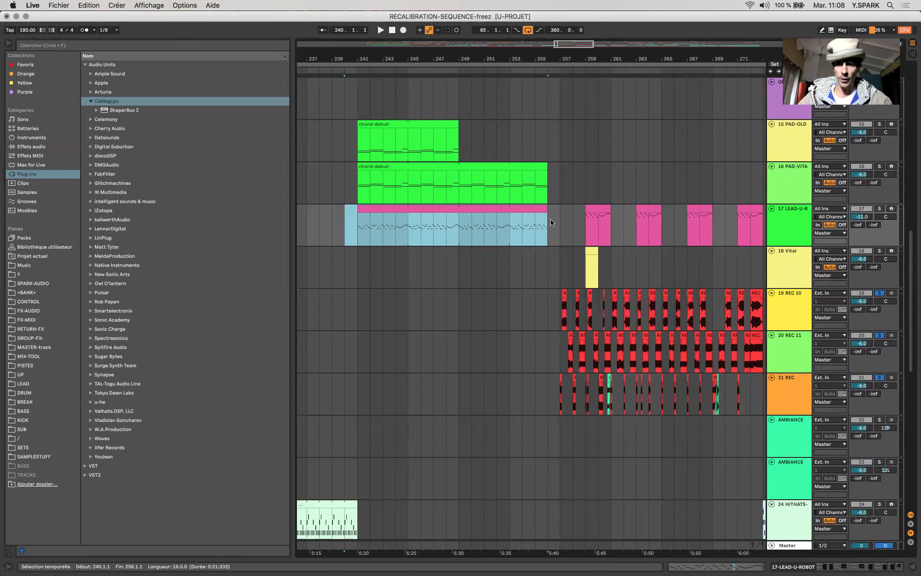
drag(542, 222, 717, 232)
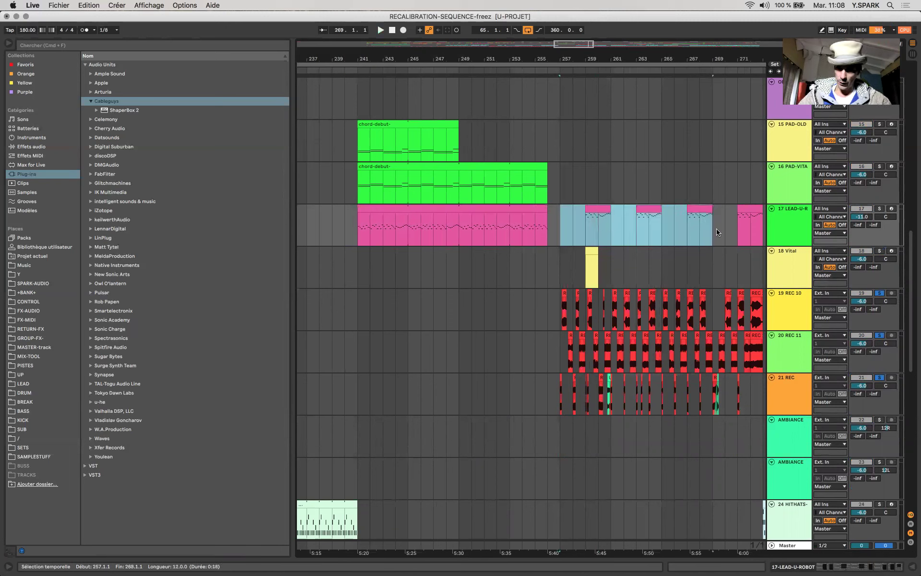
scroll(646, 228, right, 5)
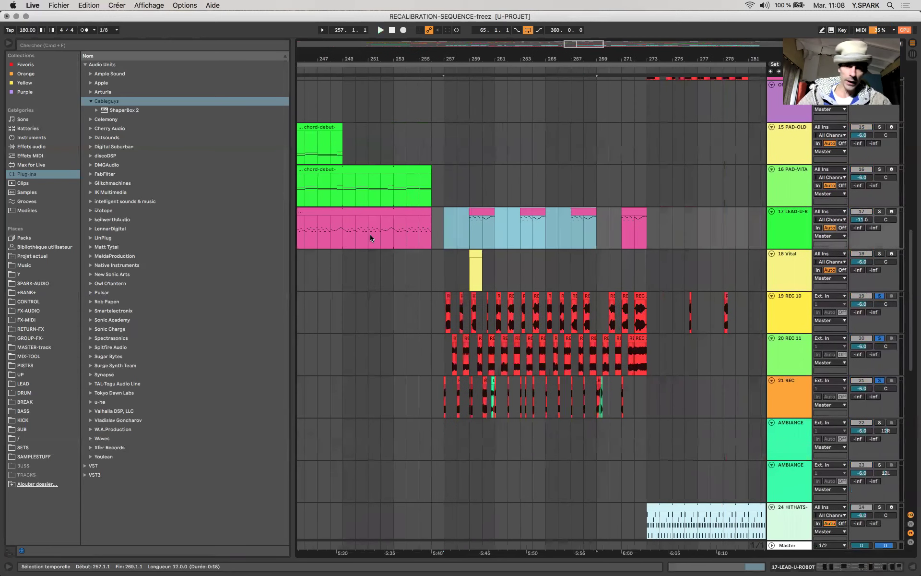
click(368, 238)
shift+click(431, 234)
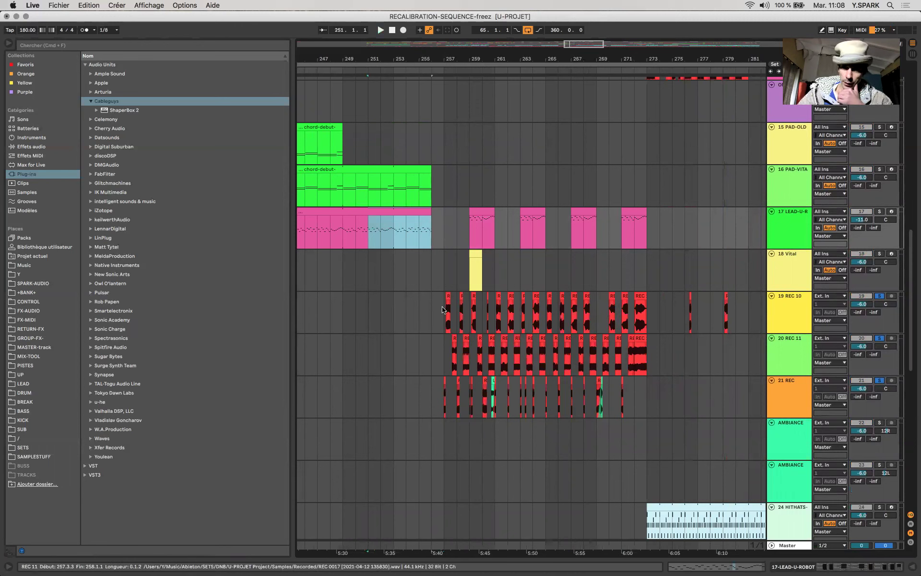
drag(446, 314, 470, 312)
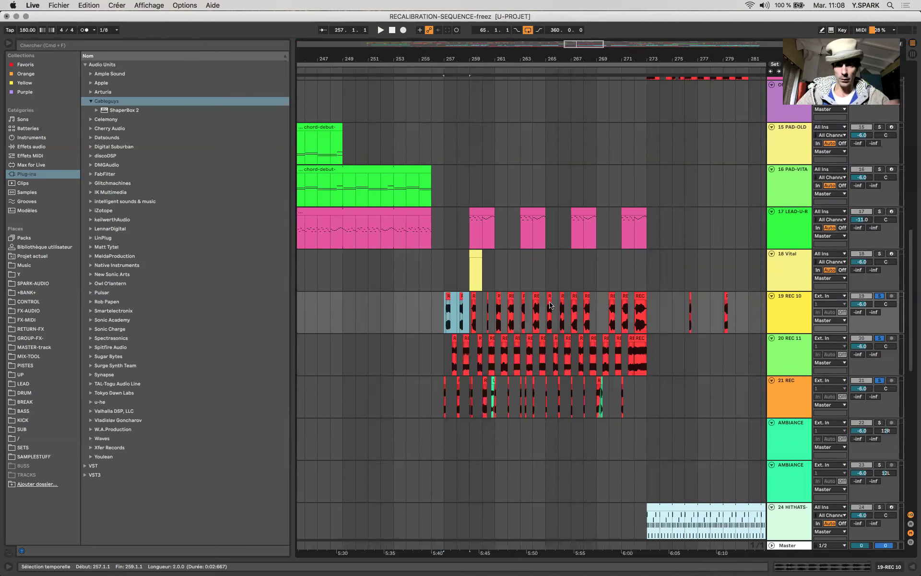
- Unsolo the REC 10, REC 11 and 21 REC tracks and play the full arrangement from bar 241
click(881, 297)
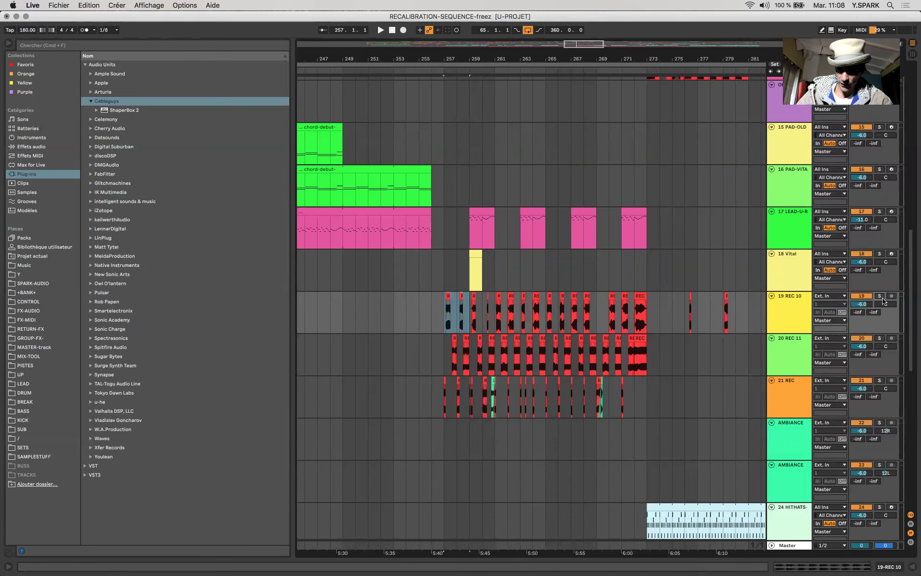
scroll(590, 283, left, 3)
right_click(583, 286)
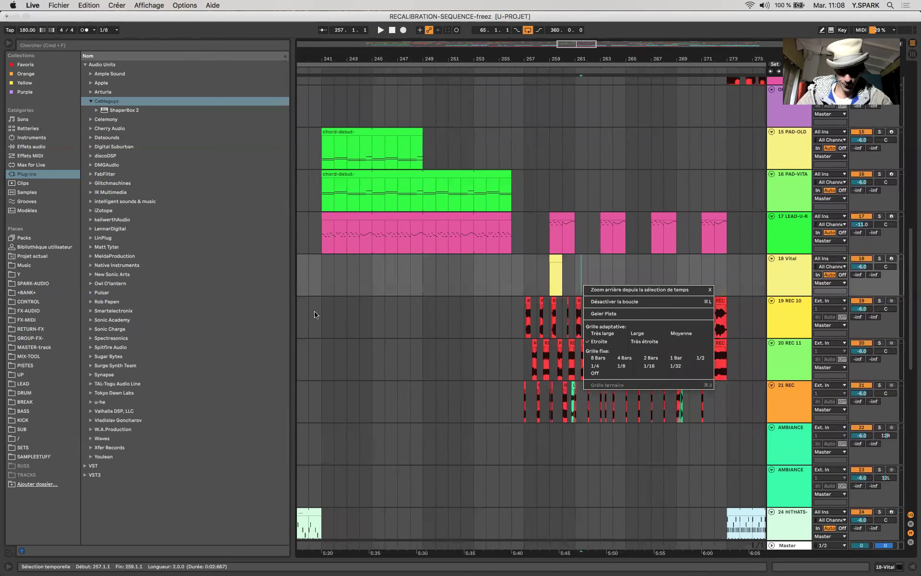
key(Escape)
key(space)
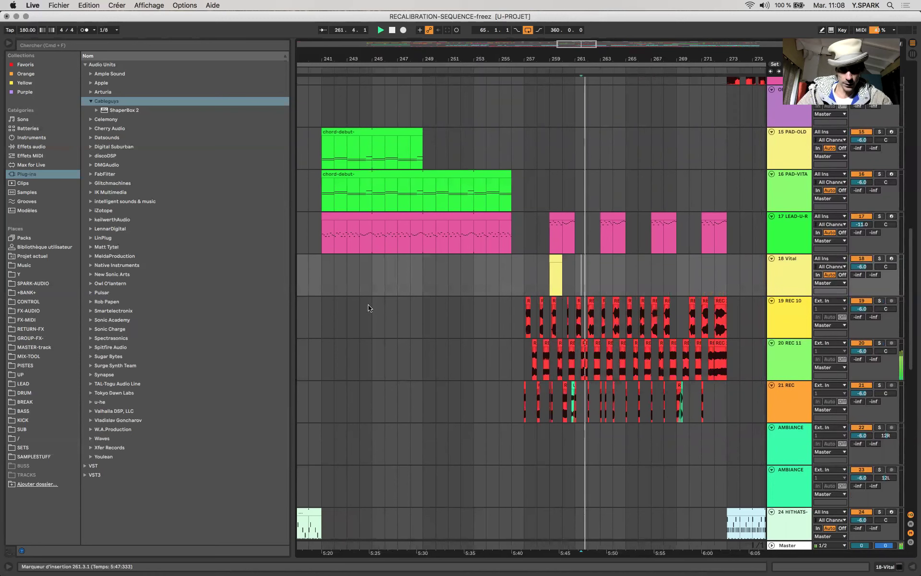
click(320, 321)
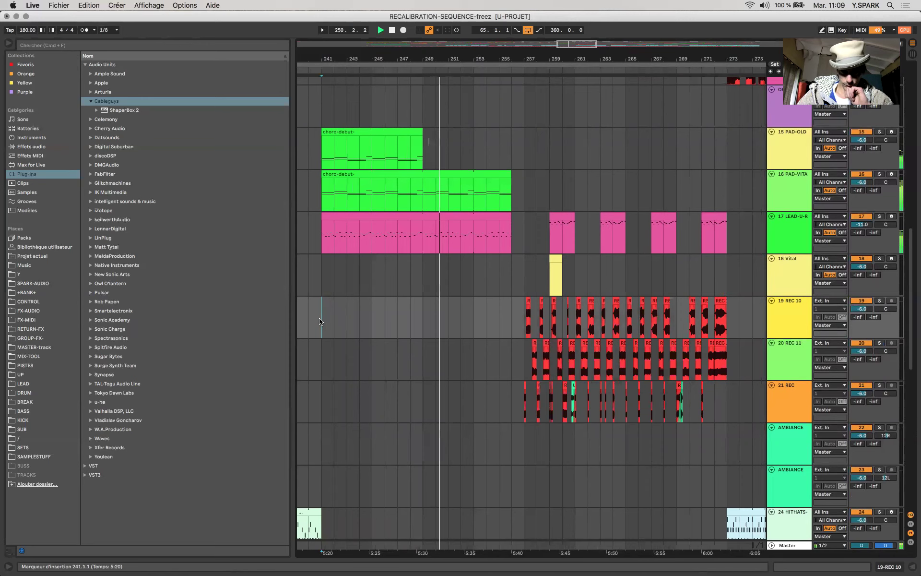
- During playback, examine the clips on all tracks around bars 241 to 273, from the risers down to the drums and basses
key(minus)
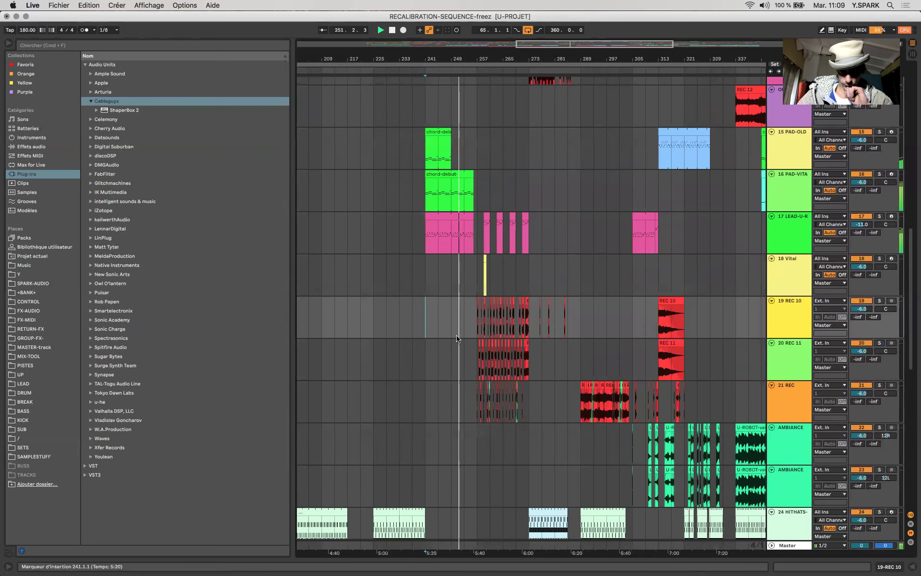
scroll(457, 338, up, 3)
scroll(457, 338, down, 8)
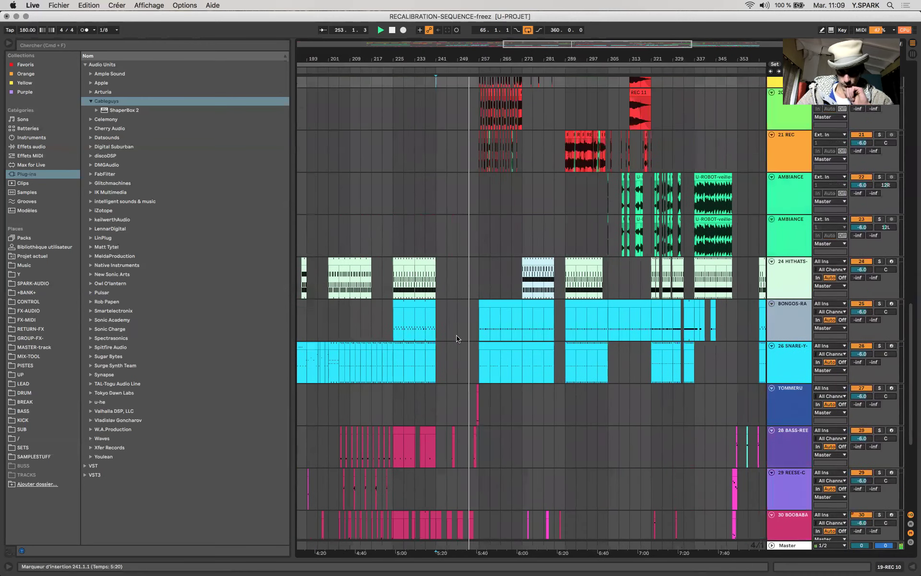
scroll(456, 338, up, 10)
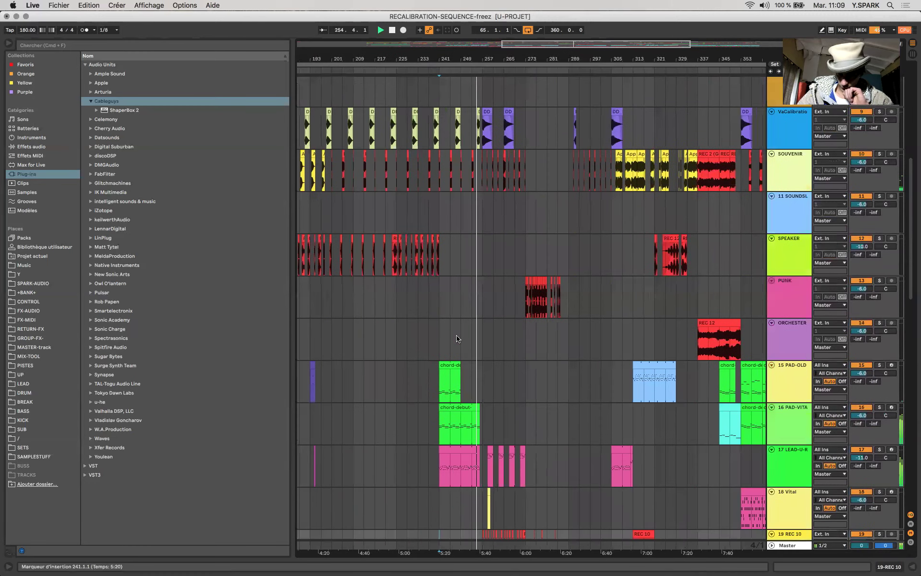
scroll(456, 339, down, 3)
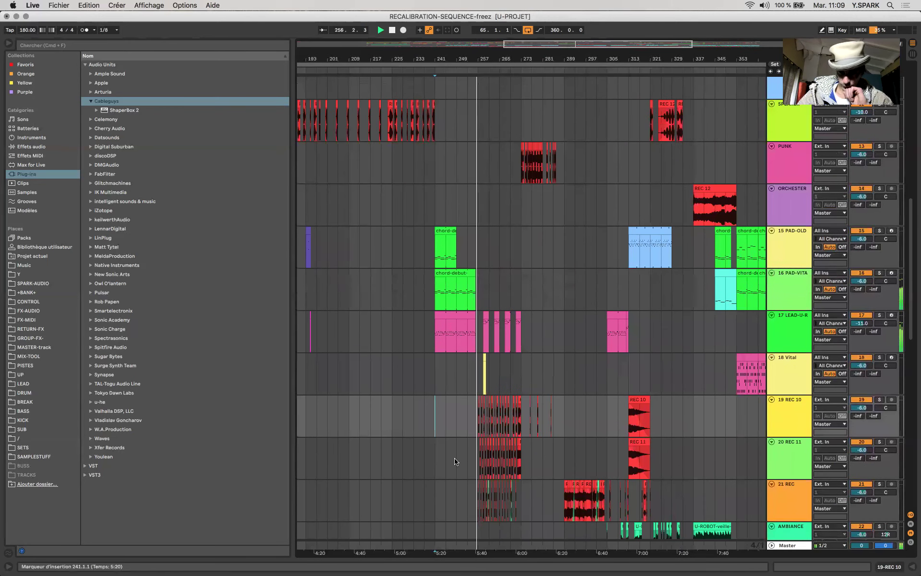
scroll(456, 461, up, 7)
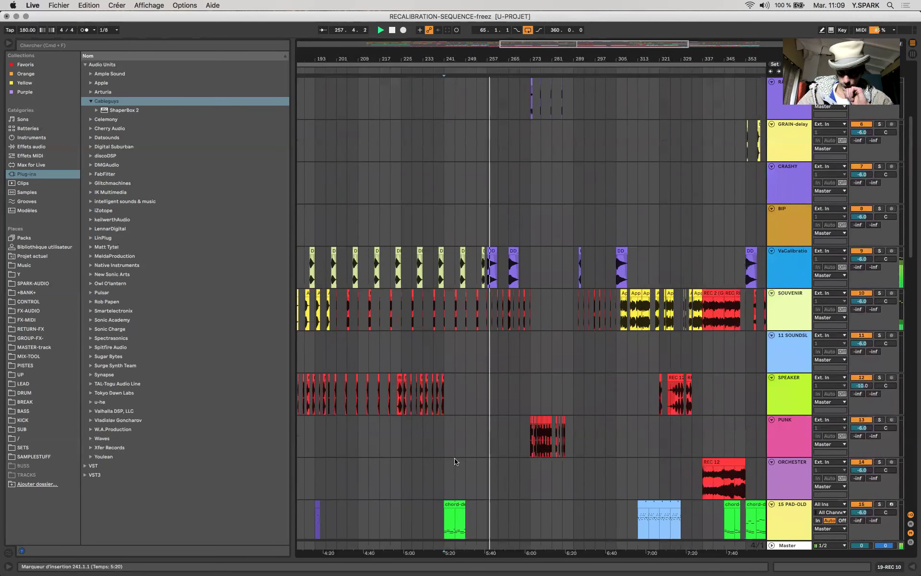
scroll(455, 462, up, 4)
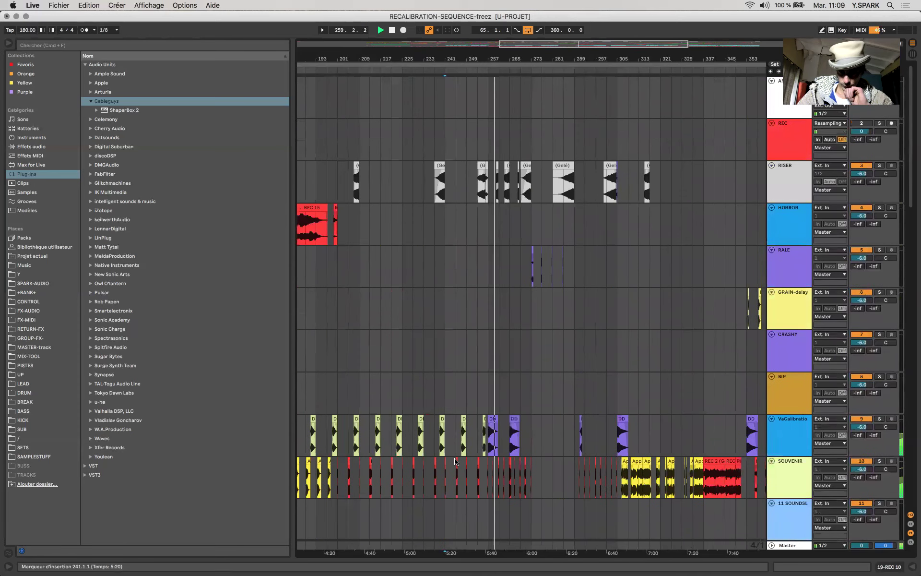
scroll(456, 461, down, 12)
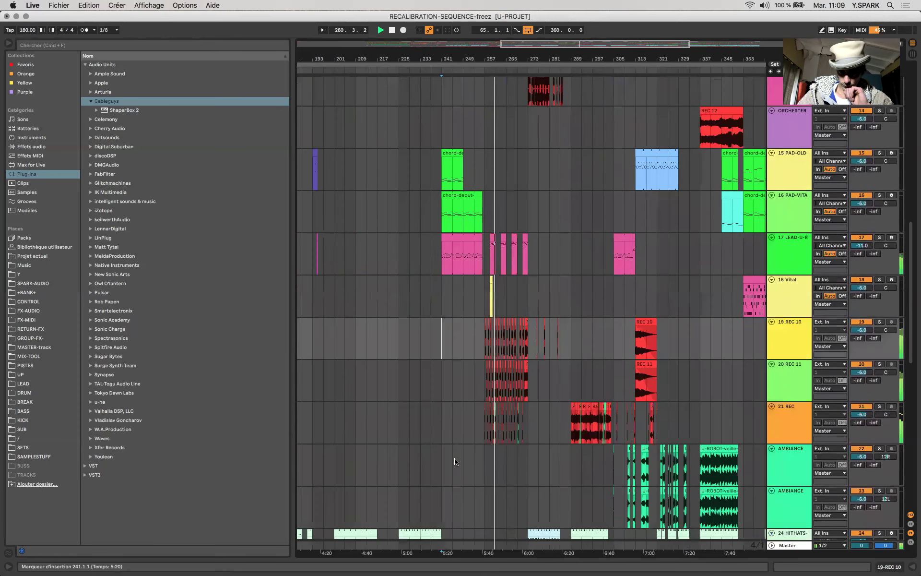
scroll(456, 461, down, 2)
scroll(456, 462, up, 4)
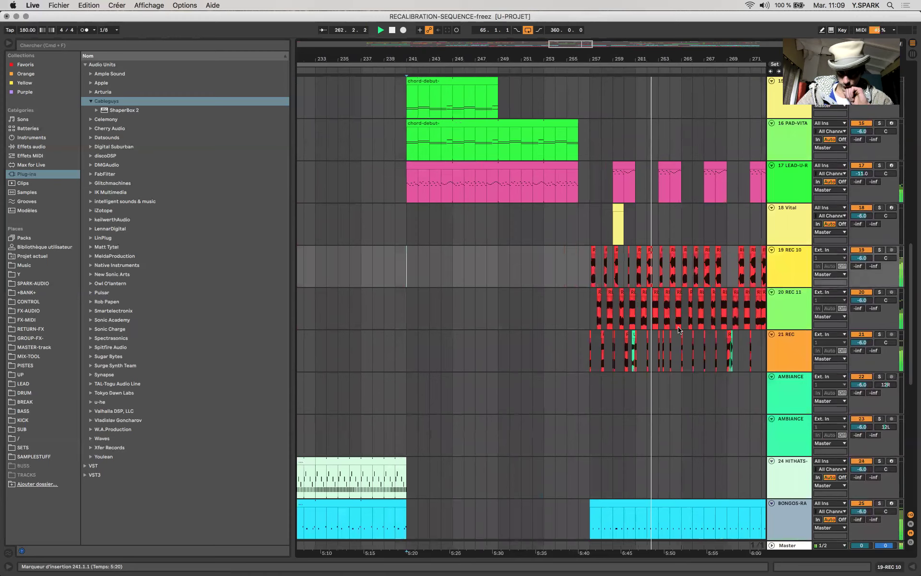
- Follow the recorded cuts to about bar 270, stop playback and place the insert marker at 257.1.1 on 21 REC
scroll(678, 329, right, 5)
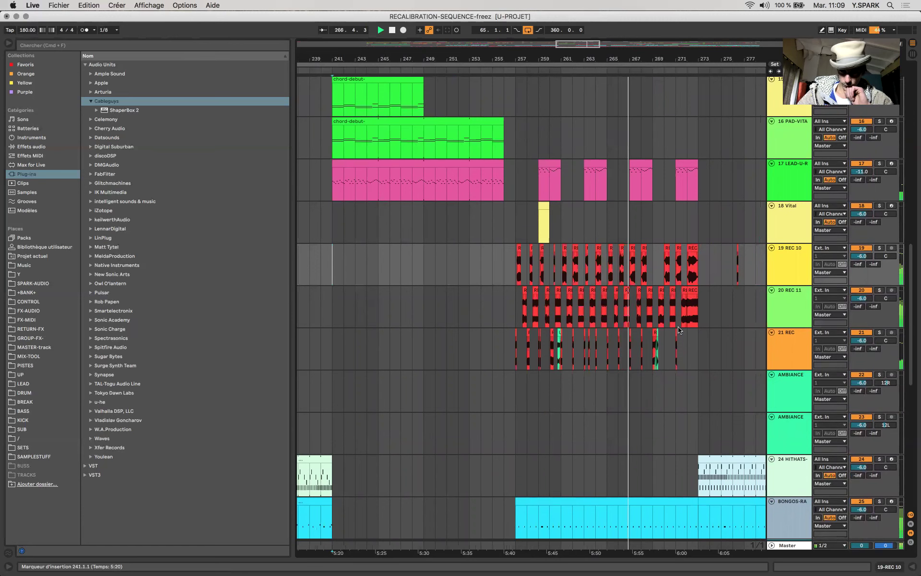
scroll(678, 329, down, 3)
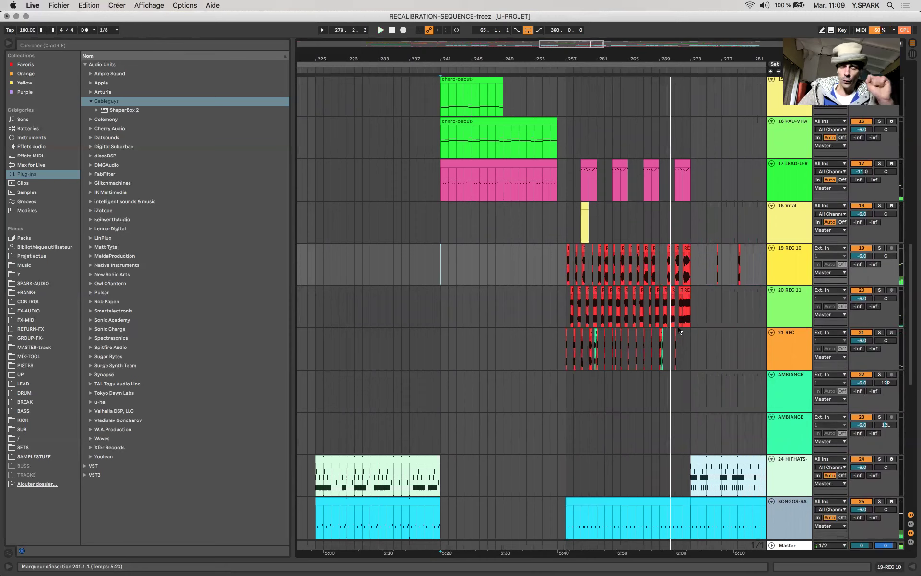
click(563, 345)
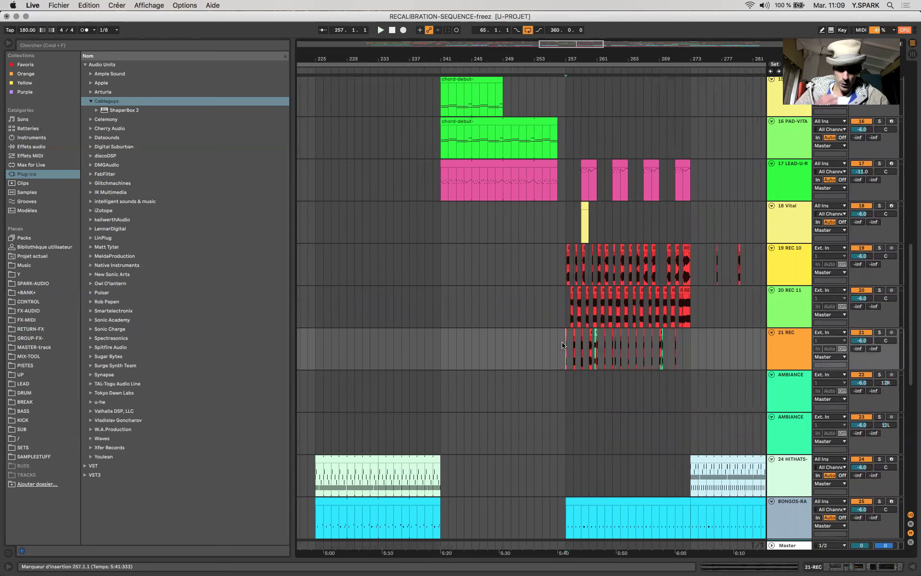
- Select 249.1.1 to 257.1.1 on 20 REC 11 and place the insert marker at 279.1.1 on 17 LEAD-U-ROBOT
key(minus)
key(minus)
click(544, 291)
drag(572, 296, 552, 295)
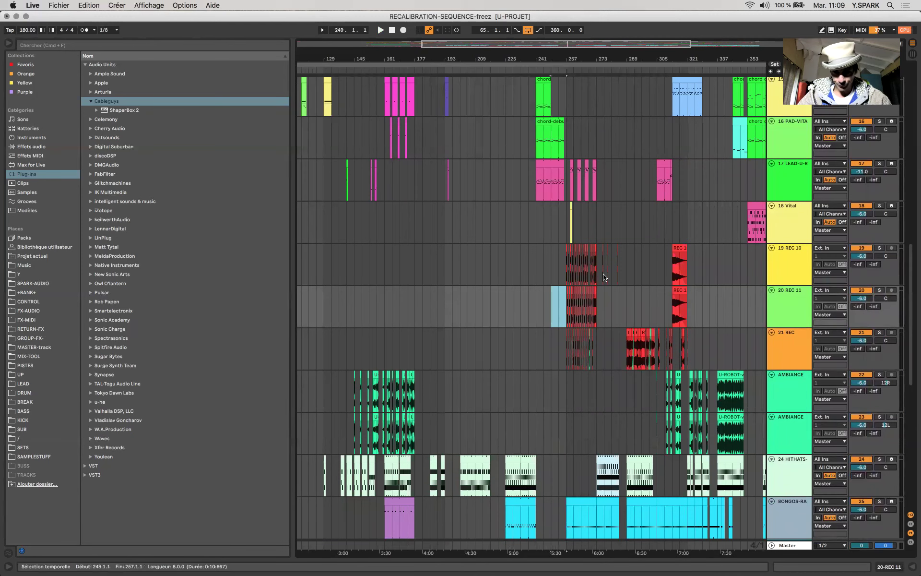
key(plus)
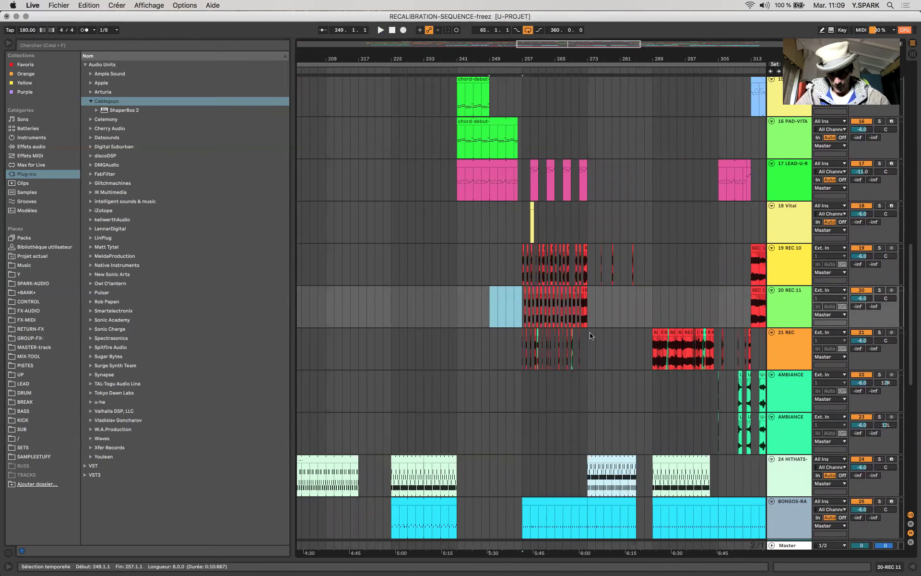
scroll(590, 336, up, 5)
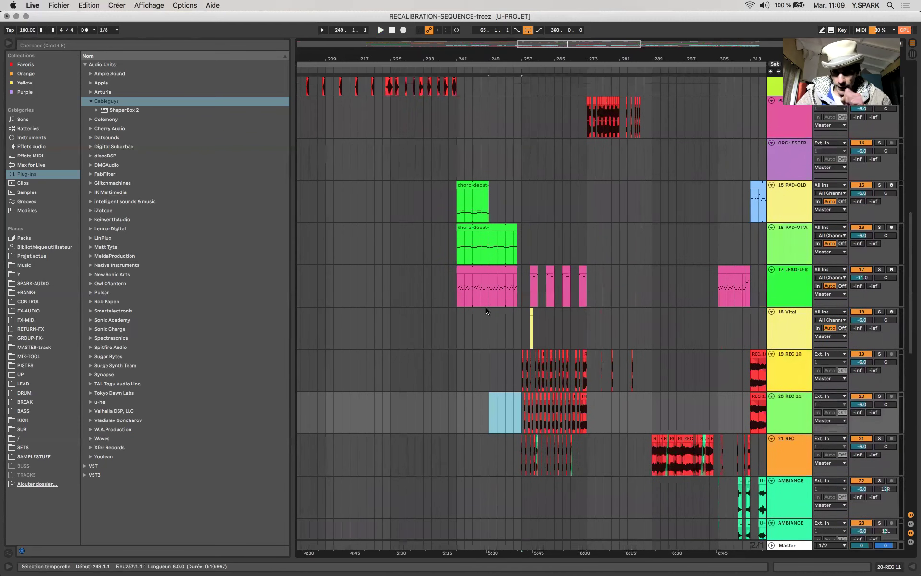
click(607, 287)
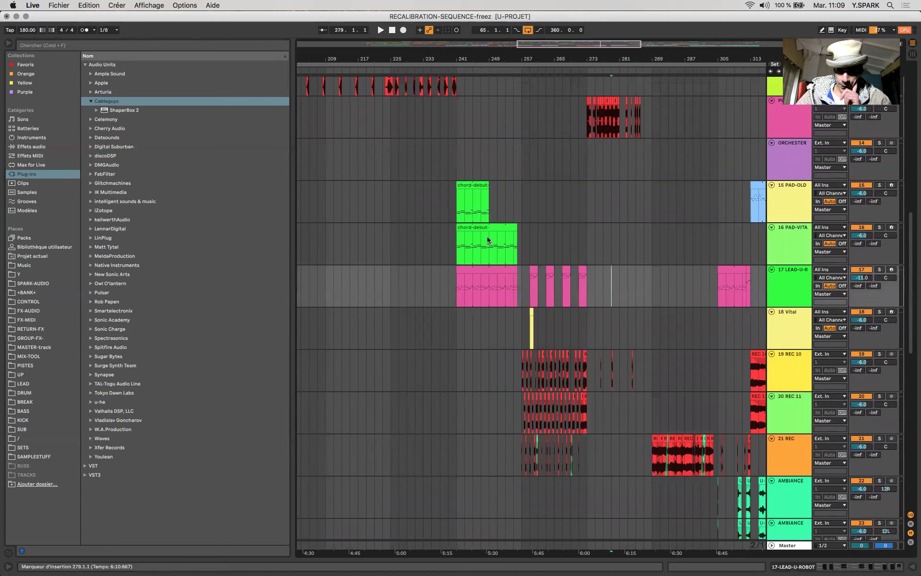
- Select the chord-debut clip on 16 PAD-VITAL and examine that track's device chain and the one on 17 LEAD-U-ROBOT
click(473, 234)
click(473, 228)
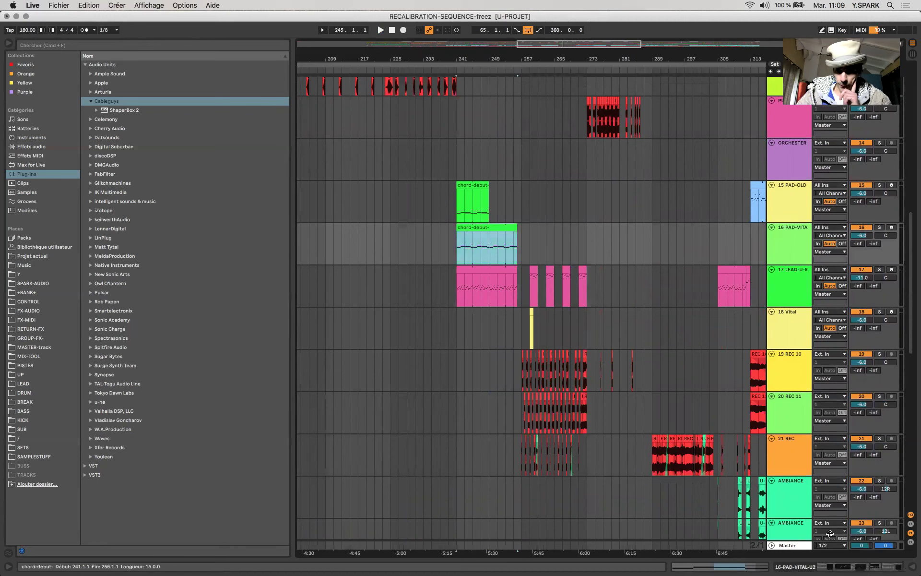
click(837, 567)
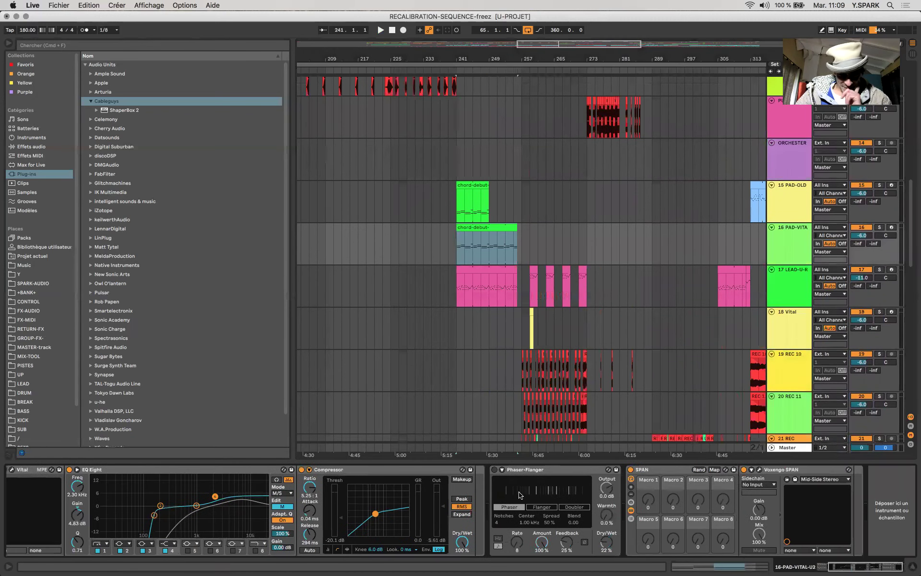
scroll(520, 494, left, 5)
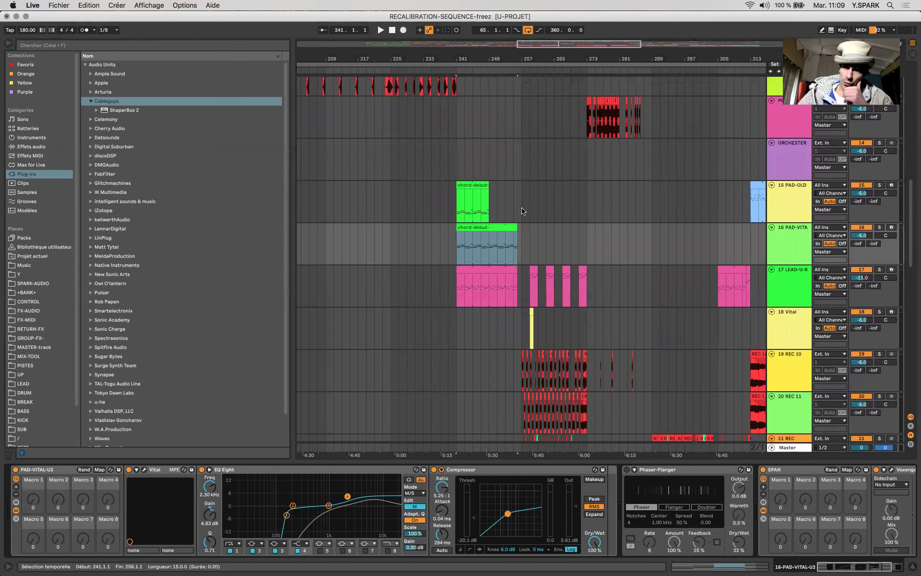
click(786, 242)
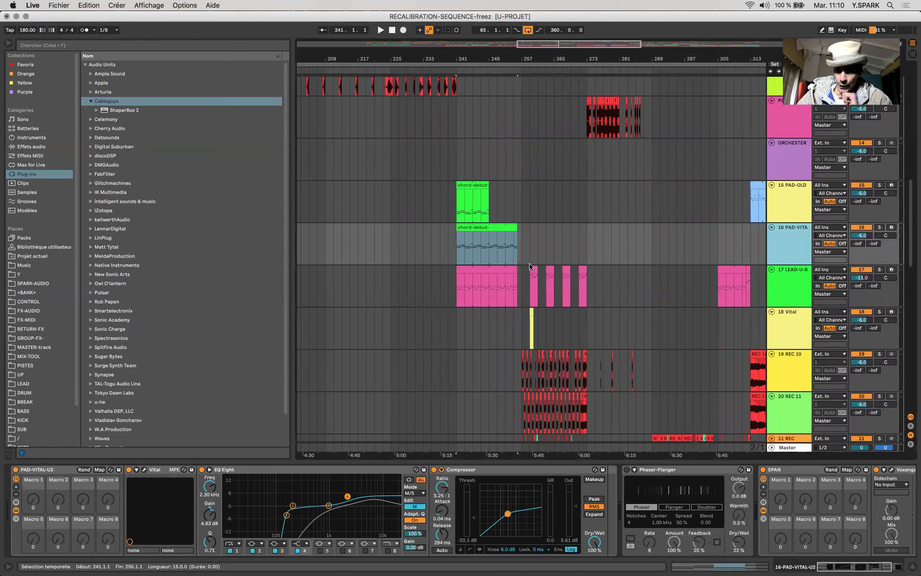
click(788, 276)
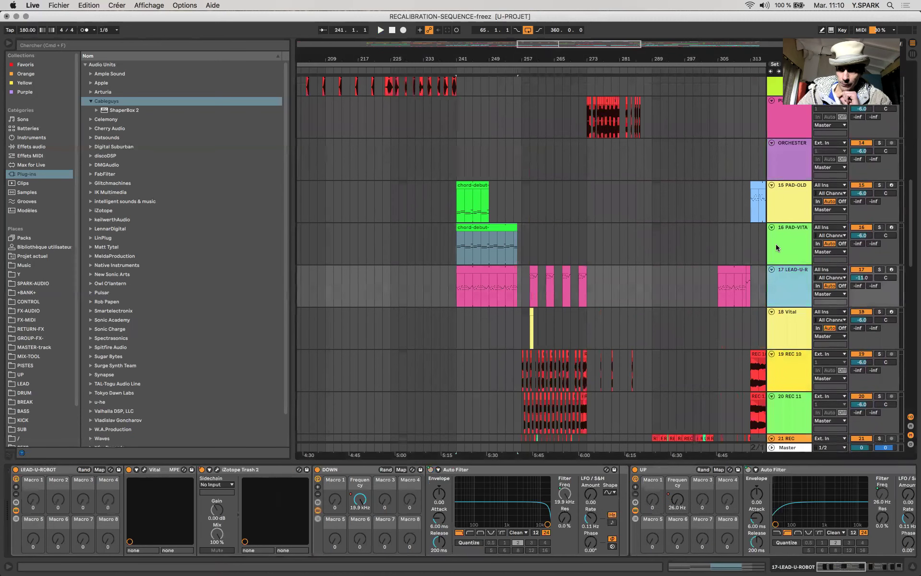
- Display the 15 PAD-OLD device chain and select bars 241 to about 257 across the PAD-OLD, PAD-VITAL and LEAD-U-ROBOT tracks
click(485, 213)
scroll(485, 213, up, 3)
scroll(597, 255, up, 1)
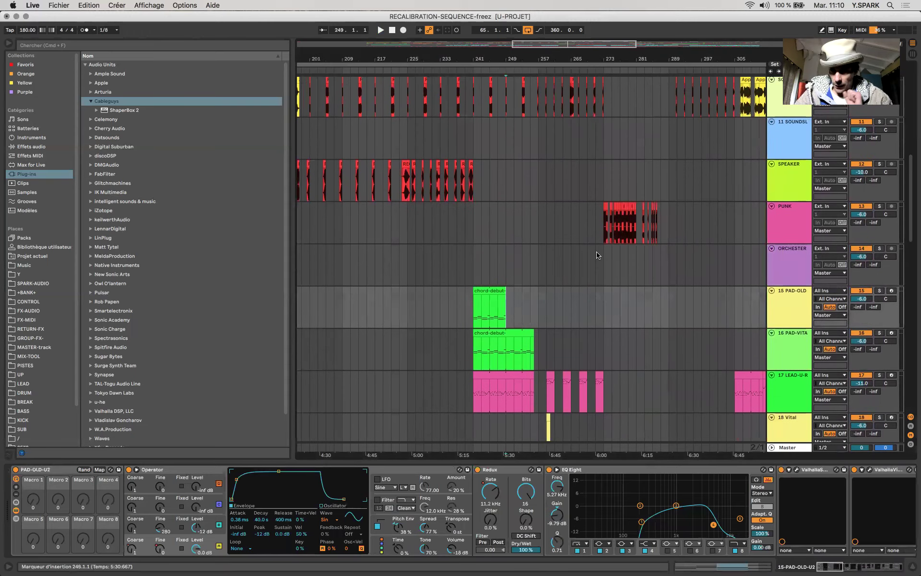
scroll(597, 255, down, 5)
click(415, 249)
drag(555, 302, 569, 393)
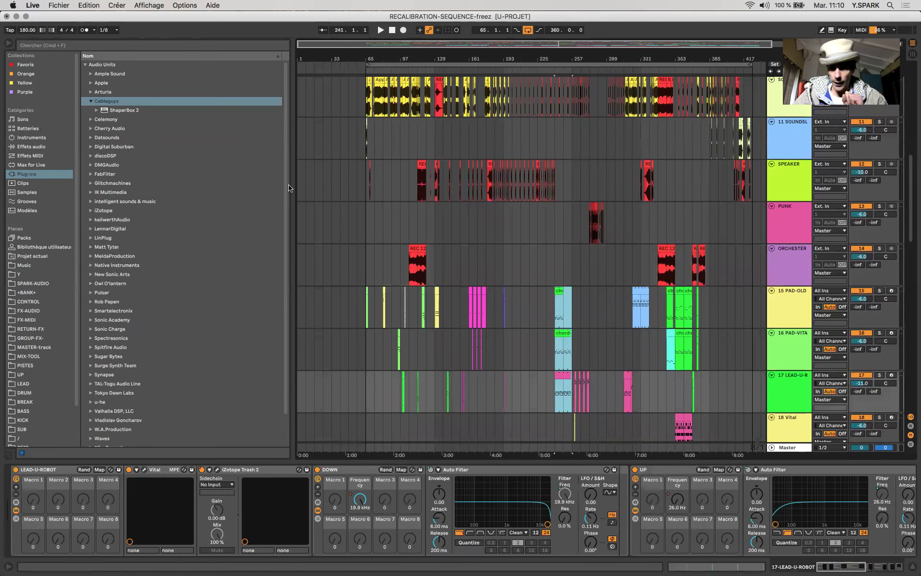
- Select the REC 12 clip at bar 105 on the ORCHESTER track and insert a new MIDI track directly below it
click(415, 247)
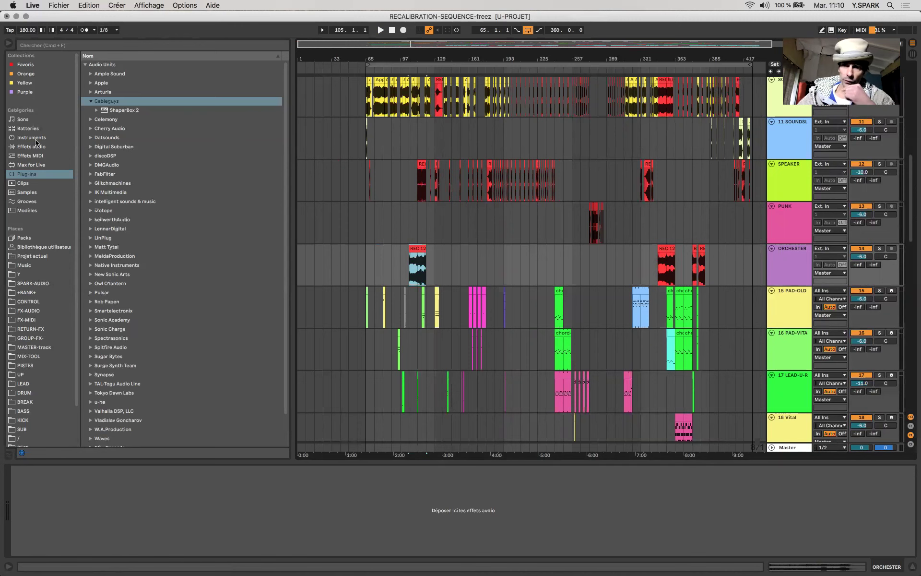
click(416, 270)
key(super+t)
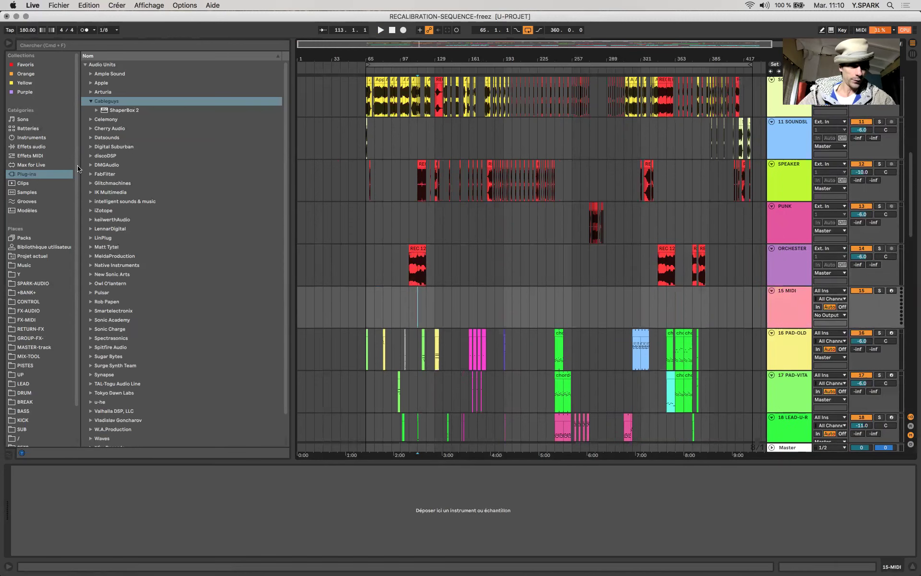
- Search the plug-ins for "spitfire" and load BBC Symphony Orchestra from Spitfire Audio onto the new MIDI track
click(91, 101)
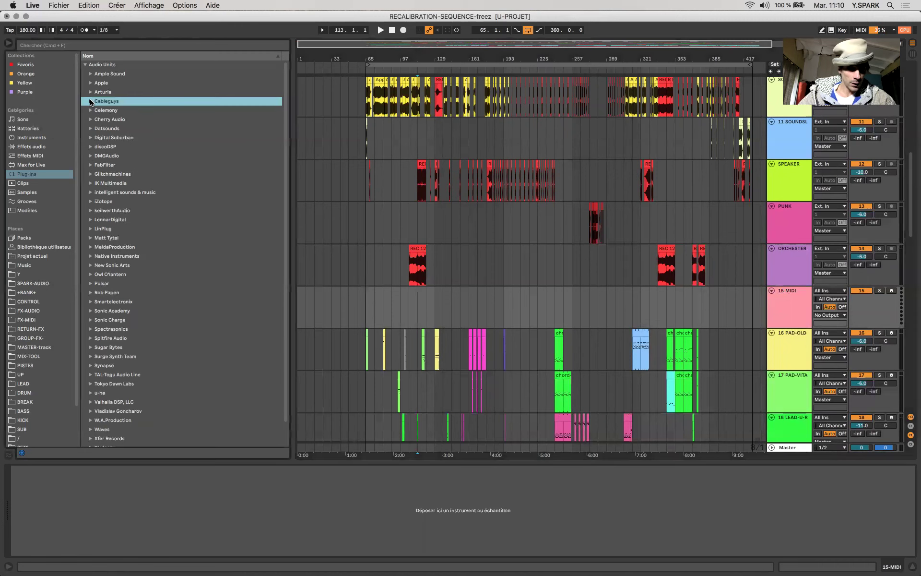
click(97, 49)
text(spitfire)
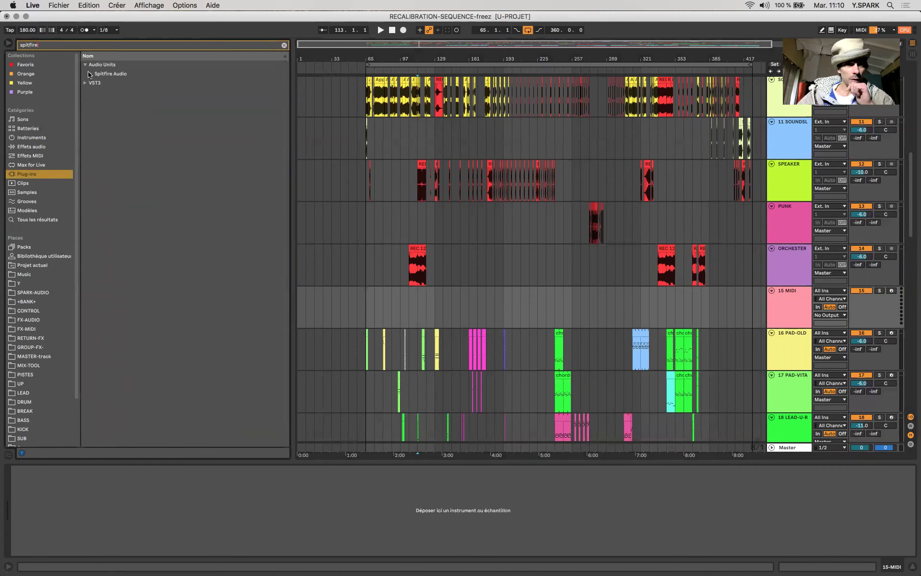
click(123, 75)
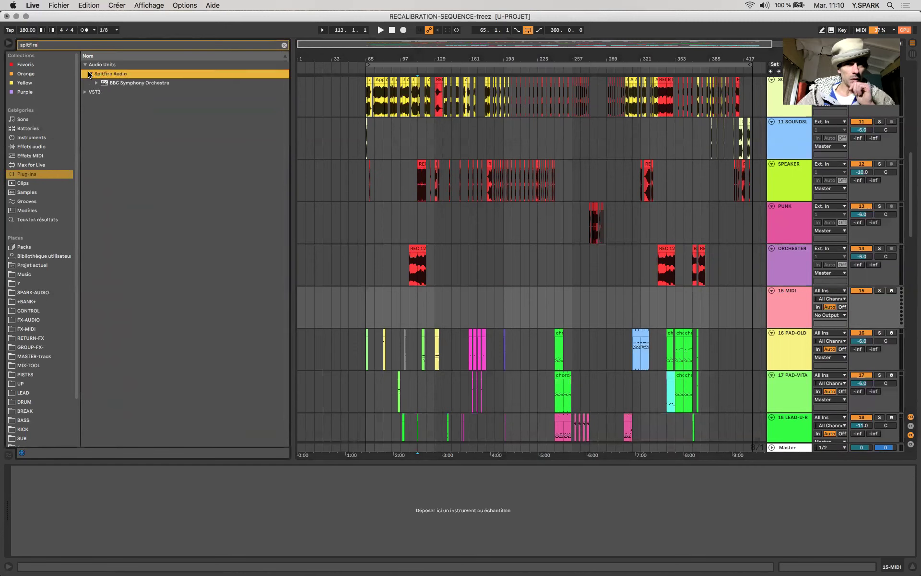
double_click(135, 85)
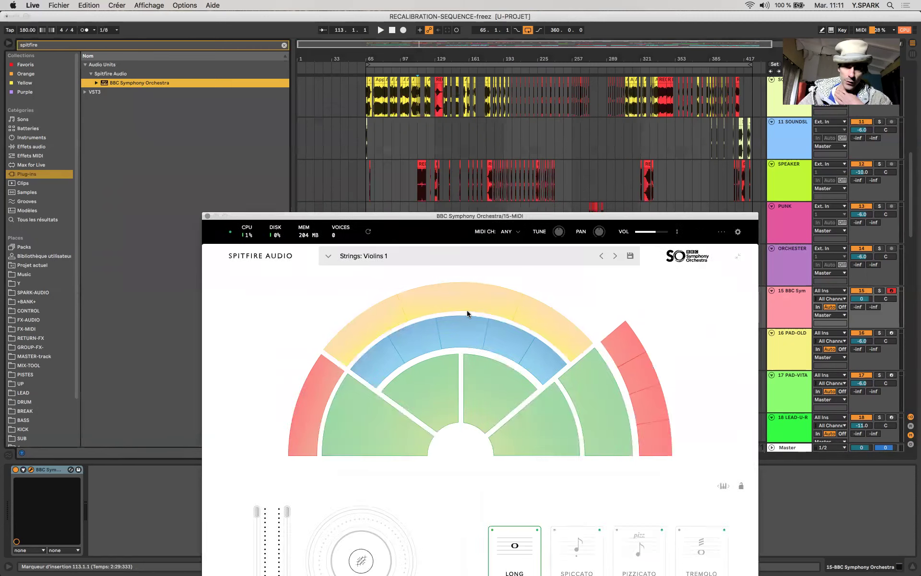
- Insert a MIDI clip from 33.1.1 to 41.1.1 on the BBC Symphony Orchestra track, add overlapping F3, C4 and G3 notes, and play it
drag(366, 102, 416, 326)
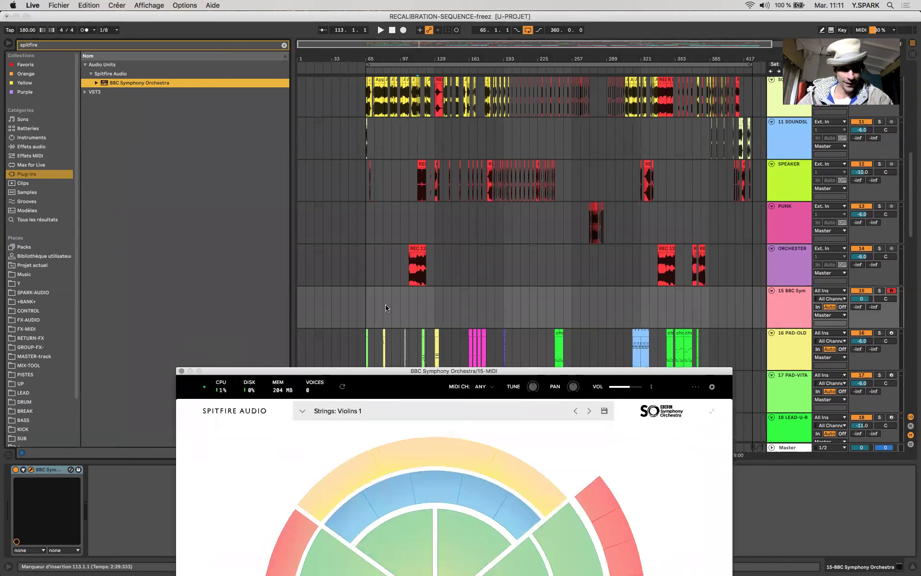
drag(337, 302, 342, 301)
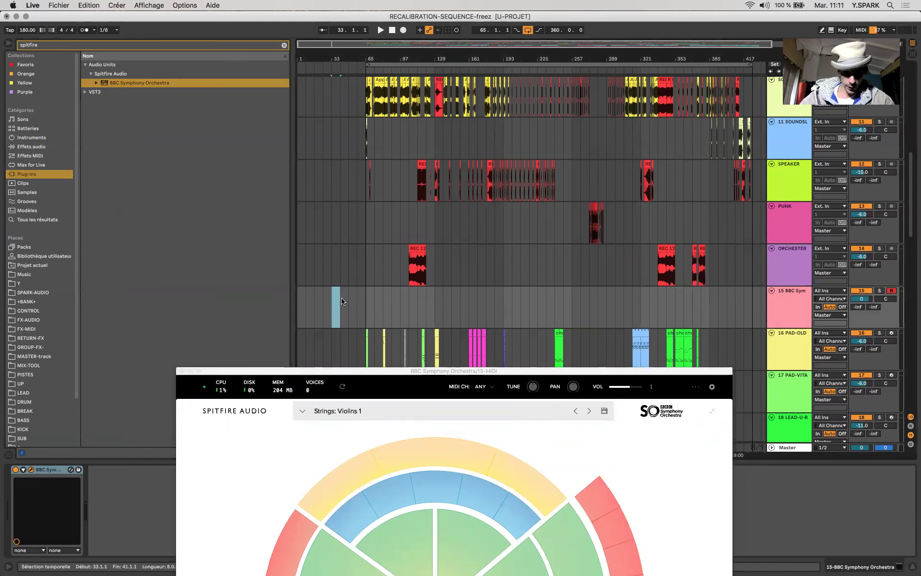
key(super+shift+m)
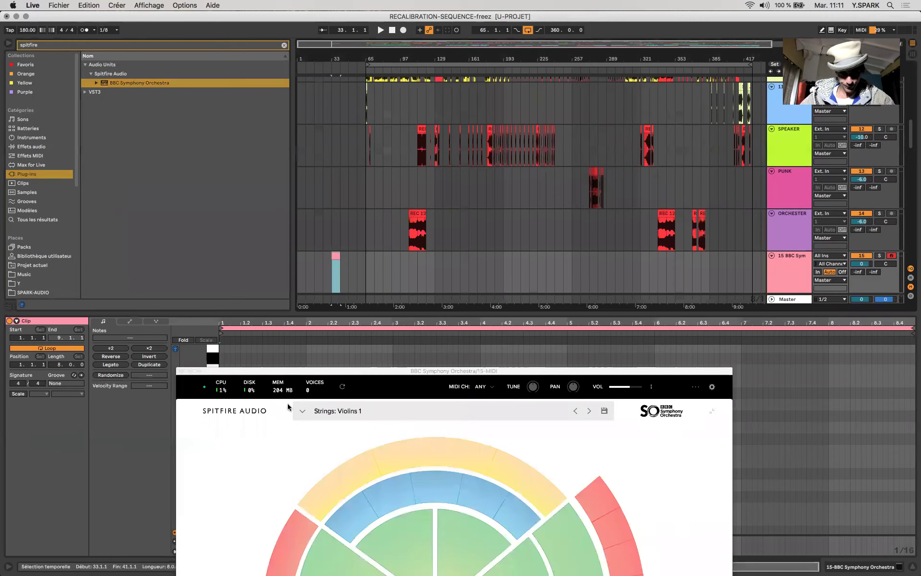
drag(247, 374, 298, 512)
mouse_move(236, 450)
mouse_down()
mouse_move(336, 450)
mouse_move(355, 376)
mouse_move(374, 428)
mouse_up()
key(space)
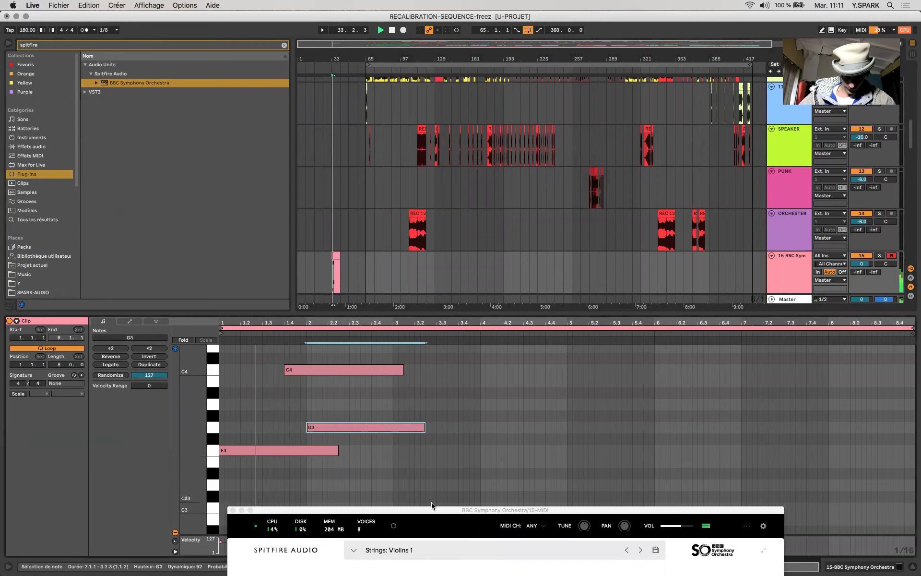
- During playback, audition the Celli, Violins 1, Violins 2 and Bassoons a3 sections in BBC Symphony Orchestra, ending on Strings: Basses
drag(437, 509, 599, 48)
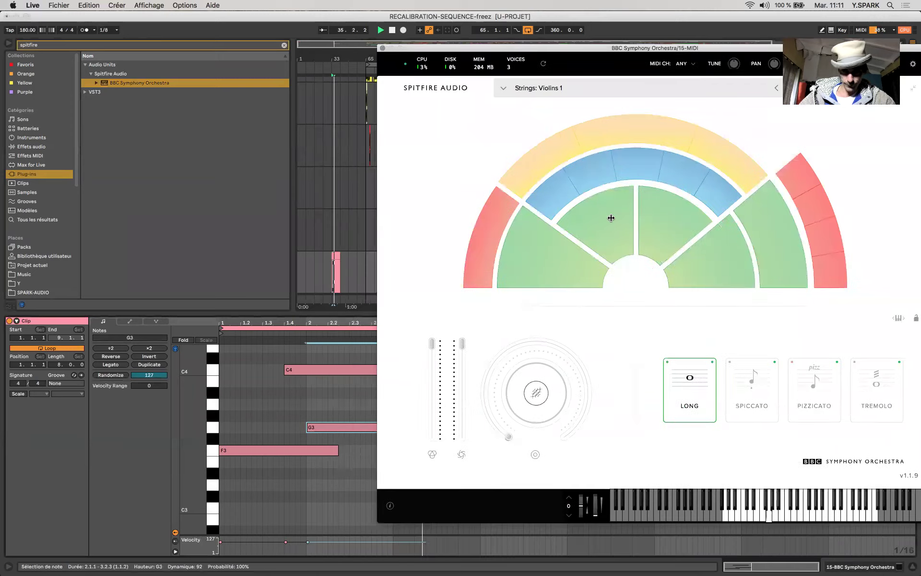
click(694, 242)
mouse_move(557, 259)
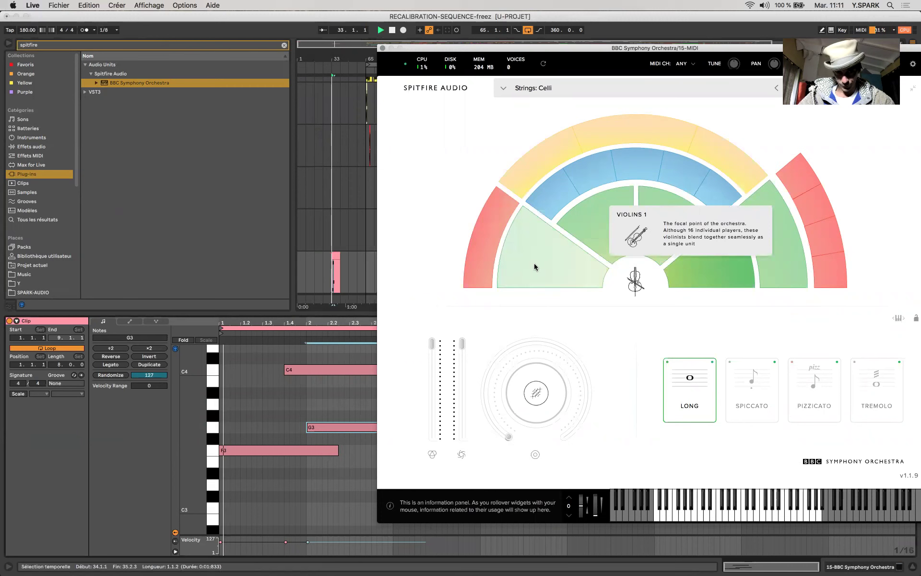
click(534, 265)
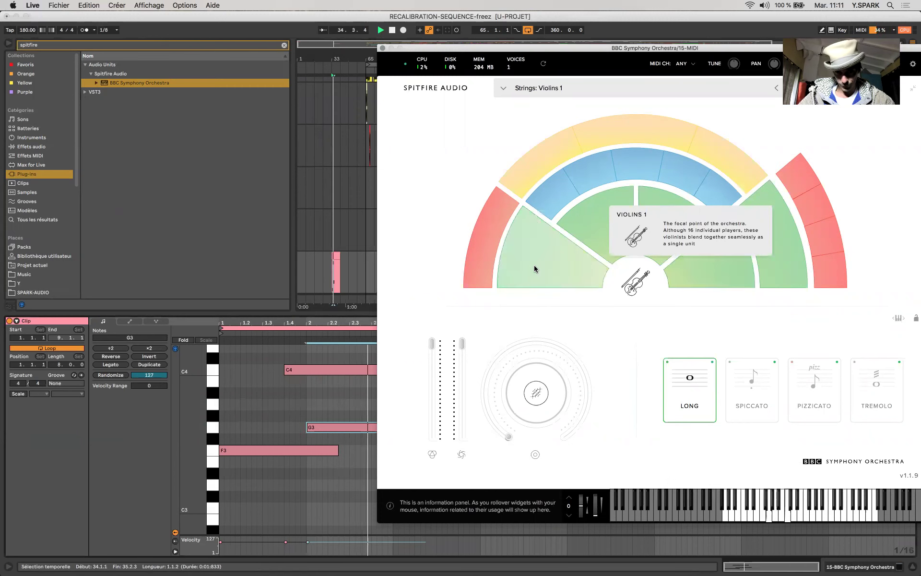
click(611, 241)
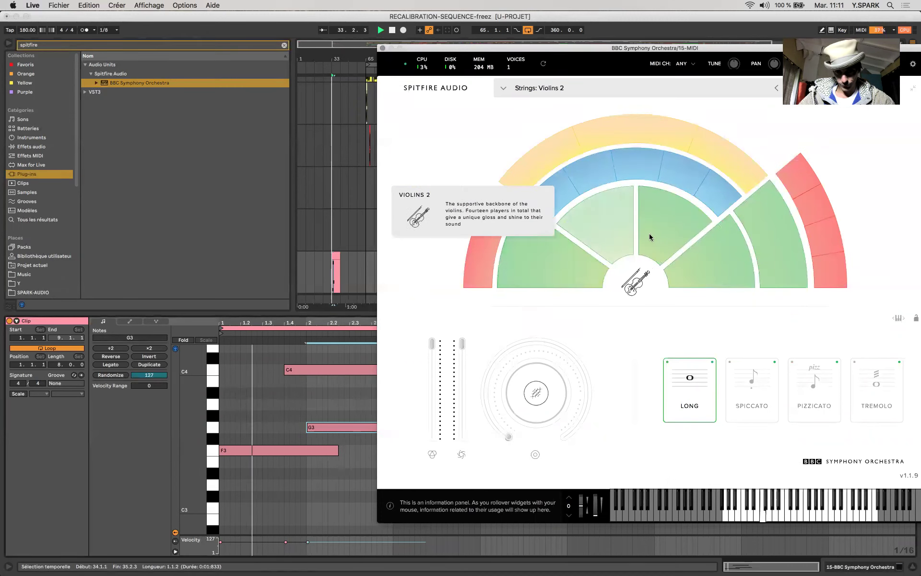
click(707, 197)
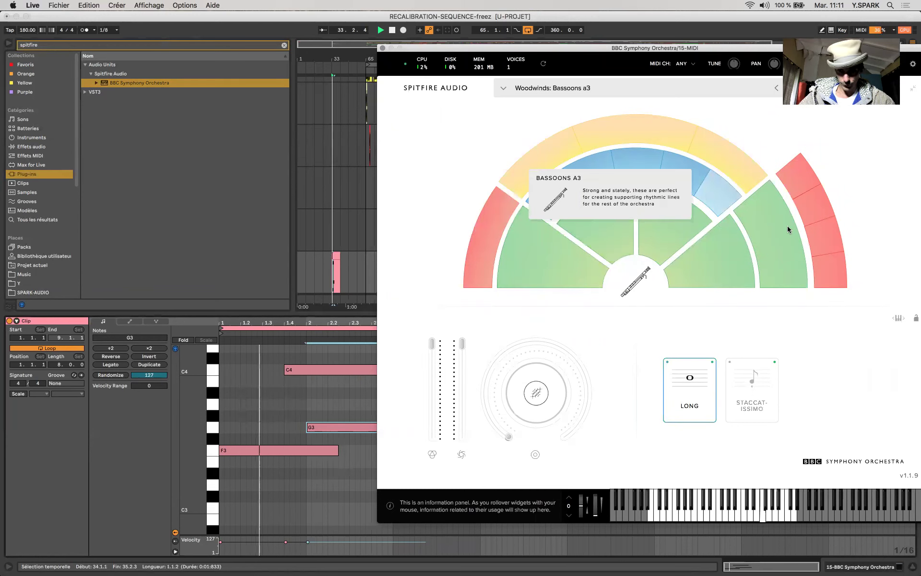
click(786, 270)
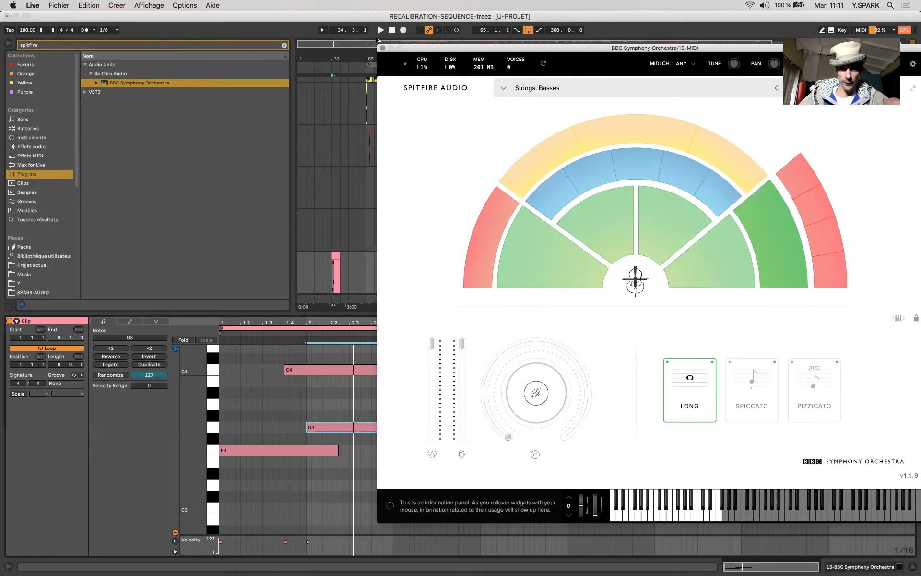
- Close the BBC Symphony Orchestra window, select the clip's F3, G3 and C4 notes, and select the instrument's track
click(382, 48)
click(294, 477)
drag(294, 477, 426, 367)
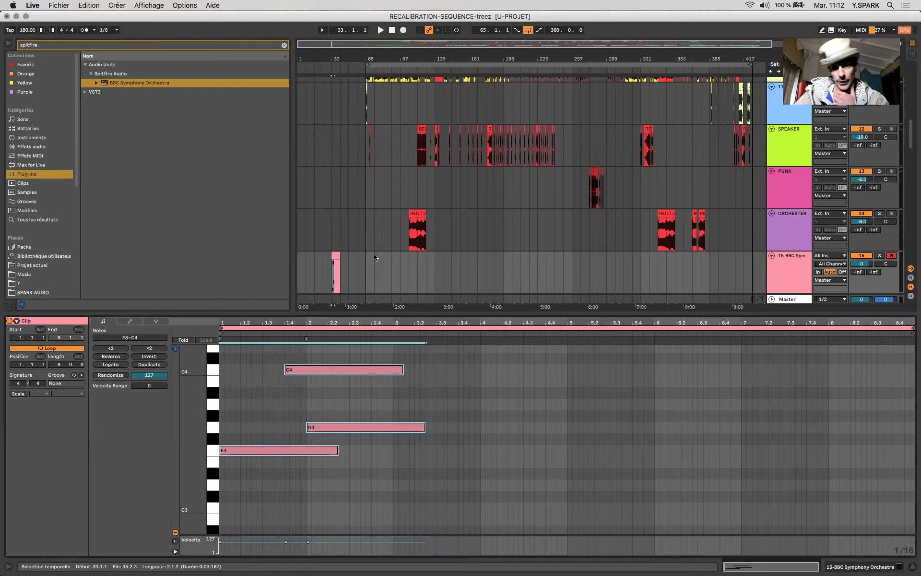
click(789, 268)
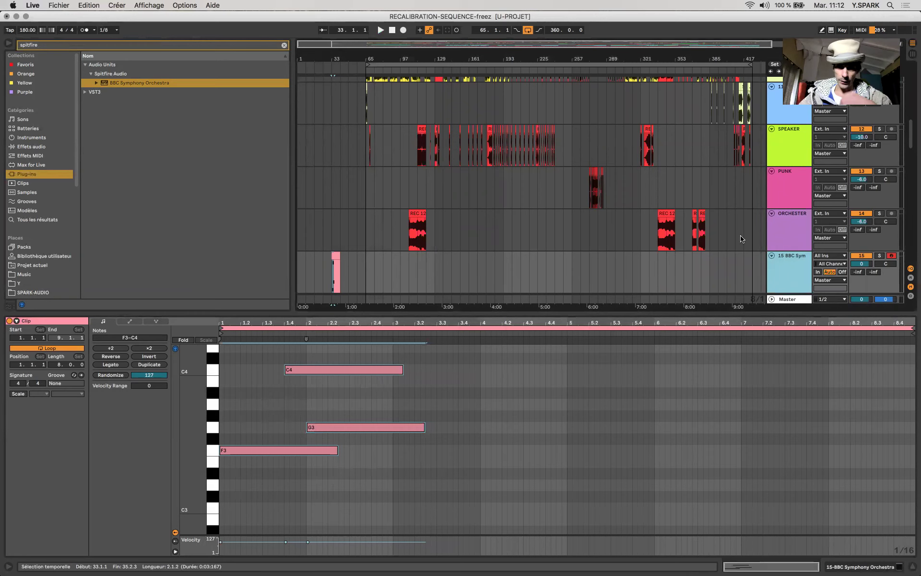
- Clear the plug-in search, hide the browser, and delete the test MIDI clip by selecting 33.1.1 to 73.1.1 on its track
click(284, 45)
click(8, 44)
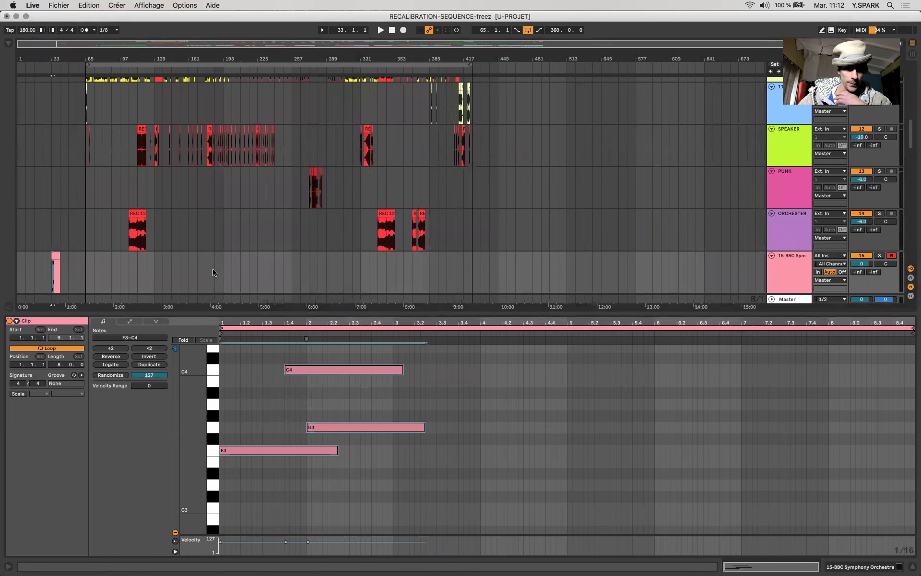
shift+click(90, 274)
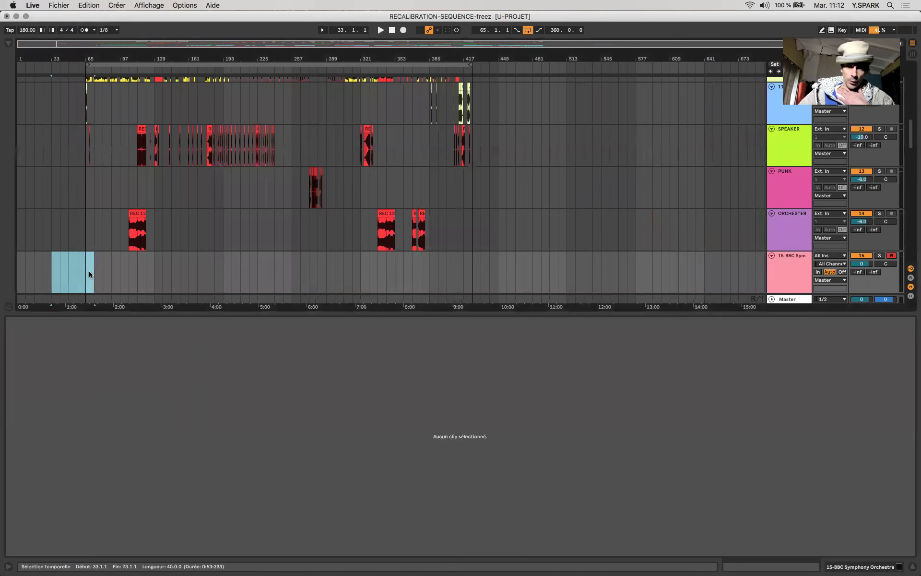
- Solo the ORCHESTER track and play its REC 12 clip from 105.1.1
click(132, 241)
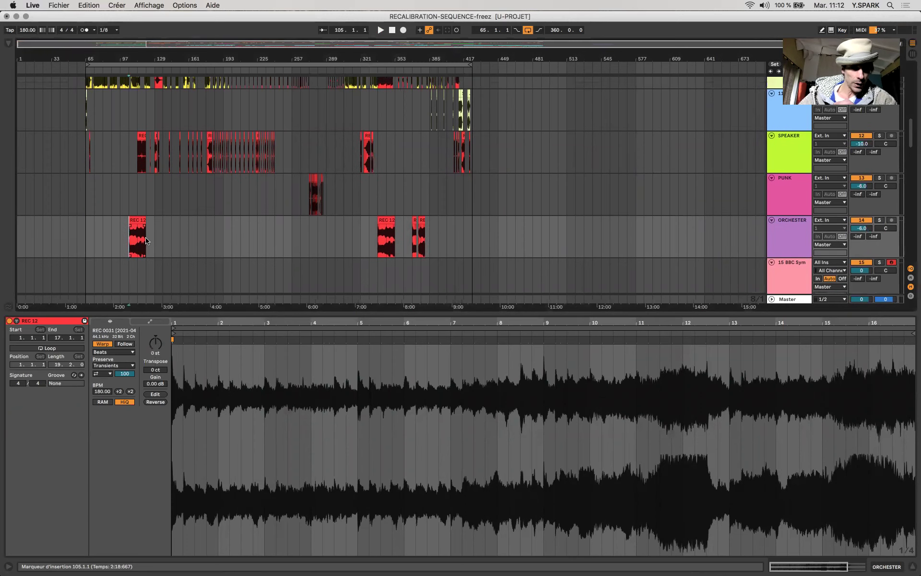
key(plus)
key(plus)
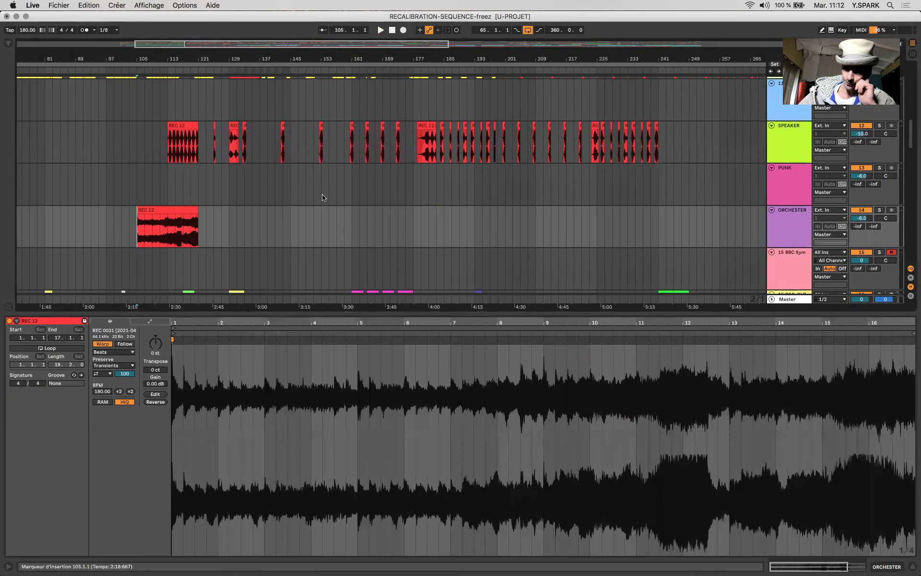
click(794, 213)
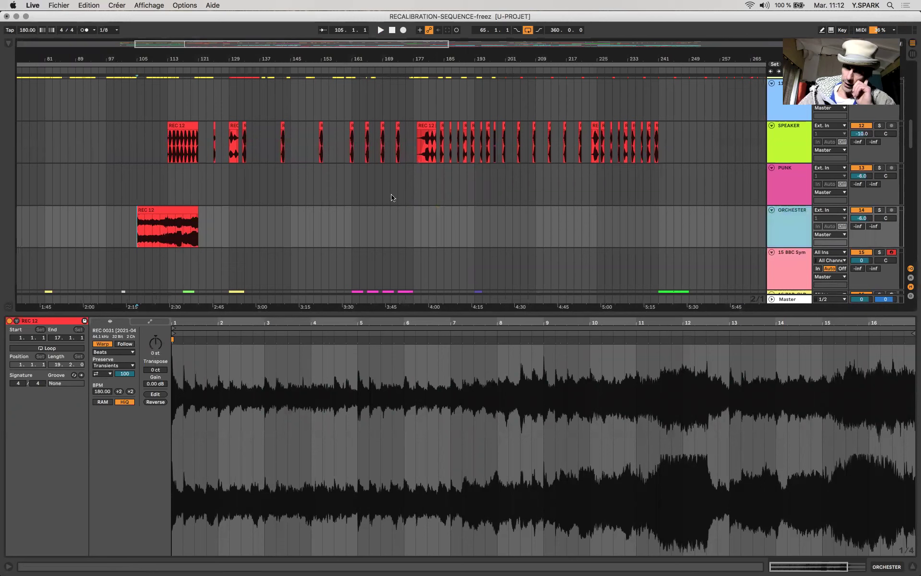
click(879, 210)
key(space)
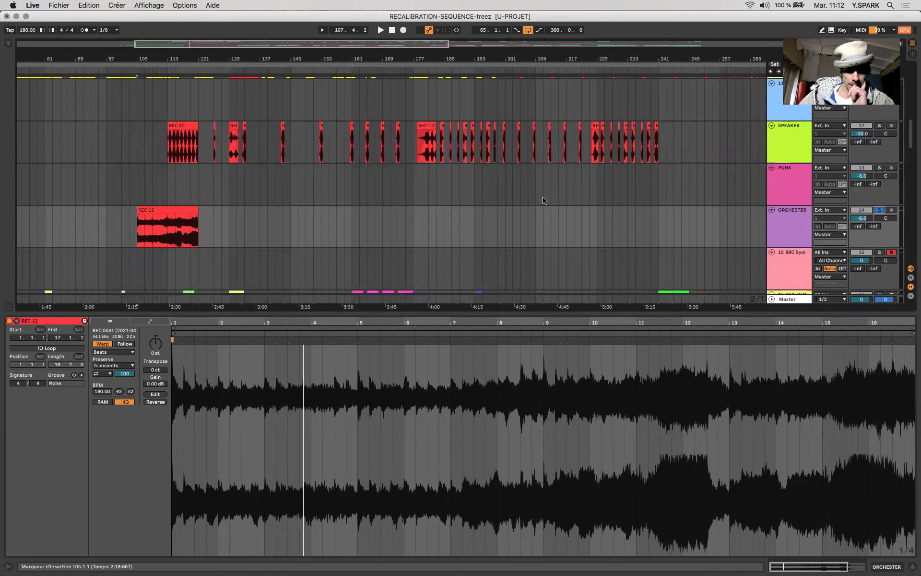
- Play the ORCHESTER track's REC 12 clip, stop playback, and collapse the clip detail view
key(space)
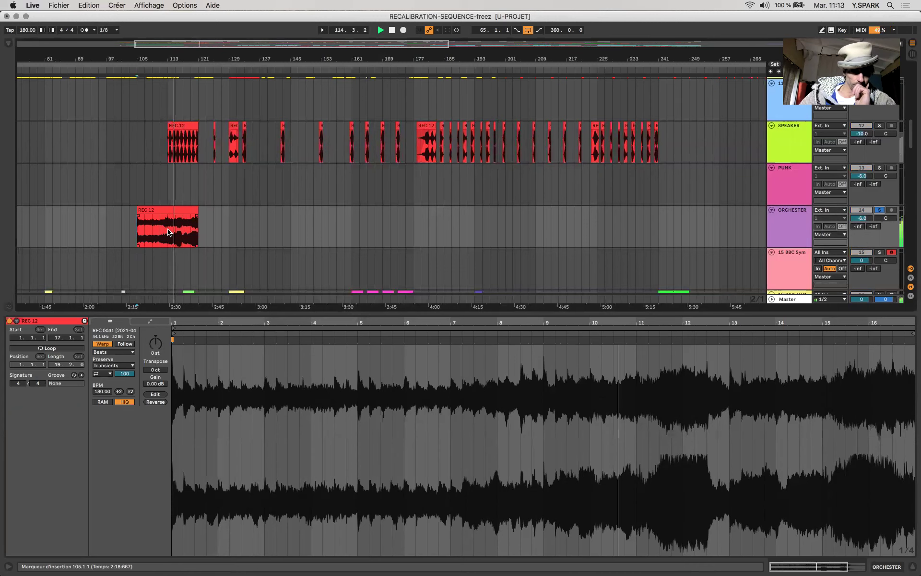
scroll(168, 232, up, 1)
scroll(168, 233, up, 3)
scroll(168, 233, down, 5)
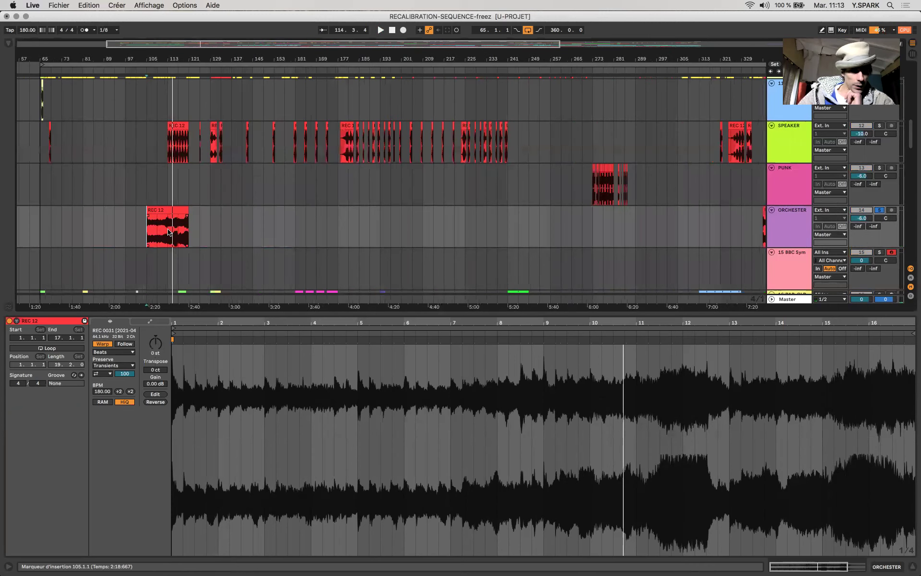
drag(157, 314, 157, 556)
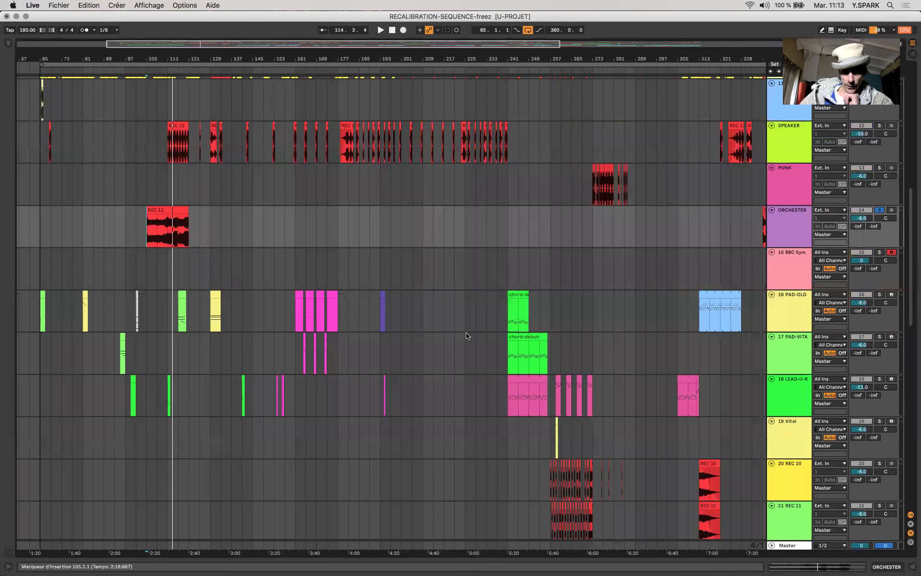
- Select bars 241.1.1 to 259.1.1 across the PAD-VITA and LEAD-U-R tracks, and place the cursor back on the ORCHESTER track
drag(509, 364, 561, 416)
scroll(490, 399, up, 3)
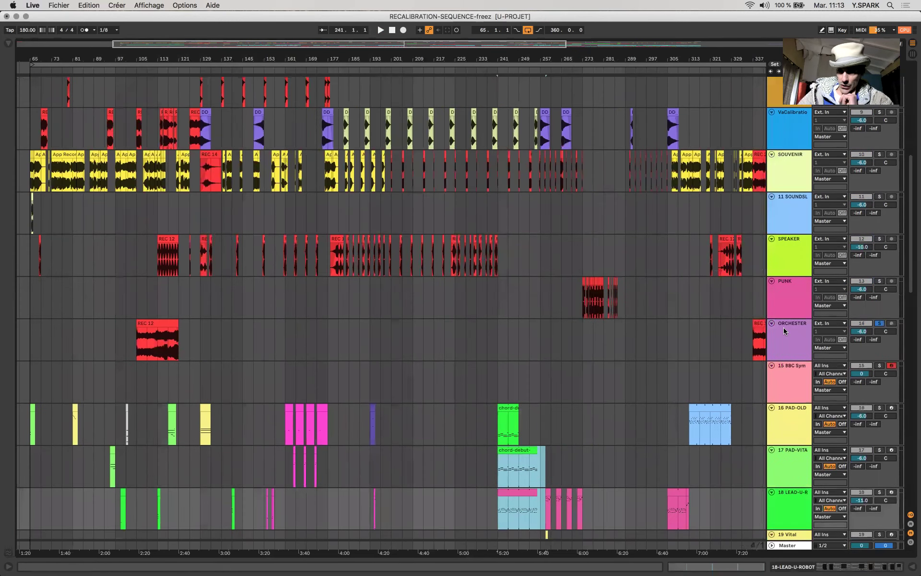
click(514, 338)
scroll(540, 315, up, 2)
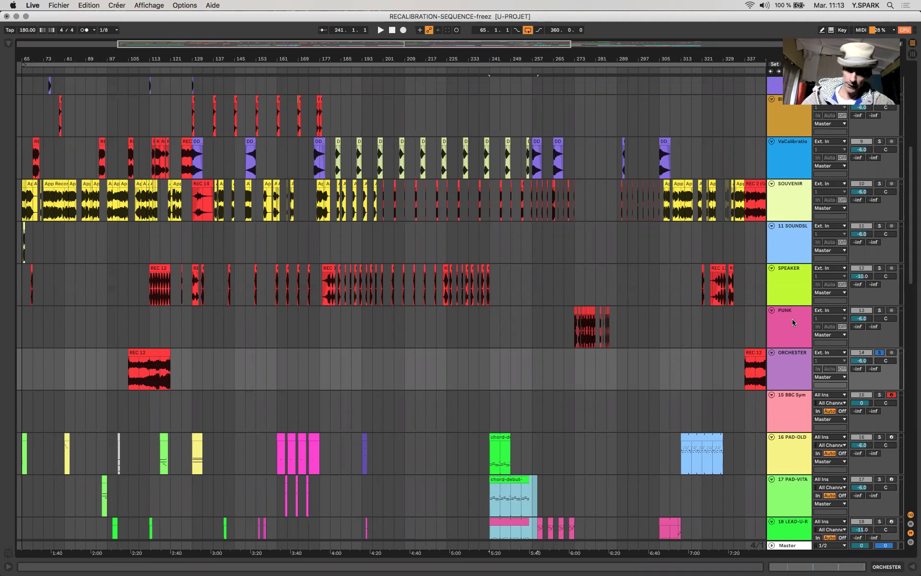
- Solo the PUNK track and play its chopped clips from 273.1.1, viewing them up close
click(879, 310)
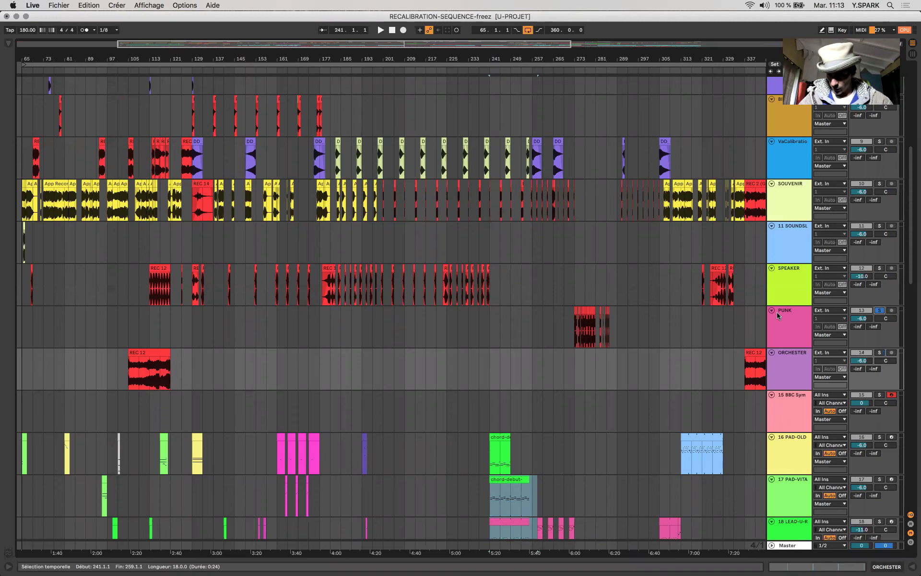
click(778, 315)
click(574, 314)
key(space)
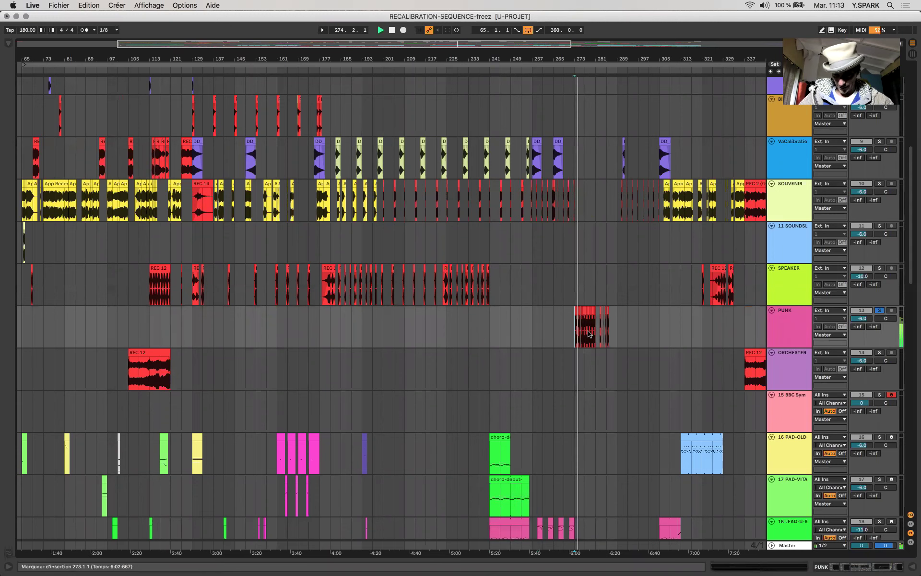
key(plus)
key(plus)
key(plus)
key(plus)
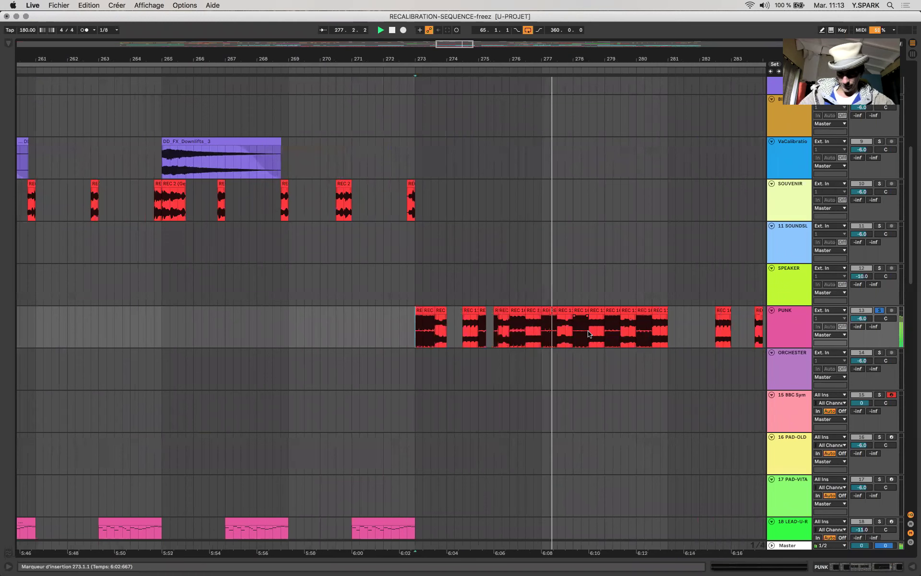
key(minus)
key(minus)
key(minus)
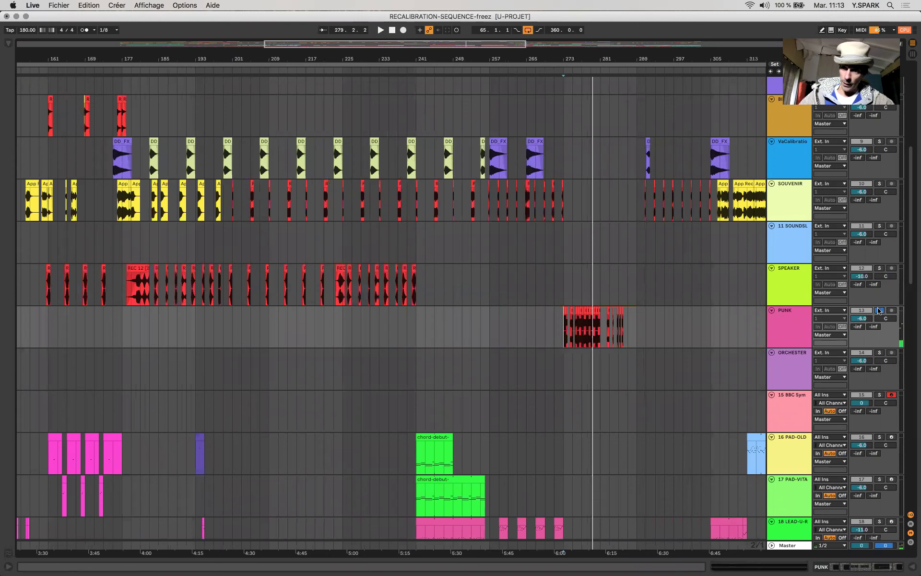
- Select bars 257.1.1 to 273.1.1 on the REC 10 and REC 11 tracks, and then the same range on the PUNK track
scroll(650, 300, down, 5)
drag(475, 497, 546, 506)
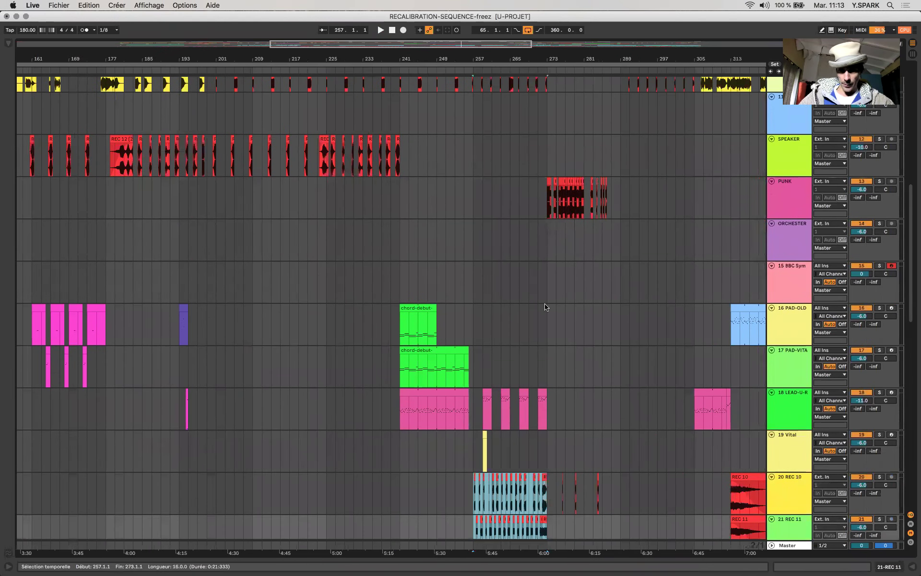
click(529, 214)
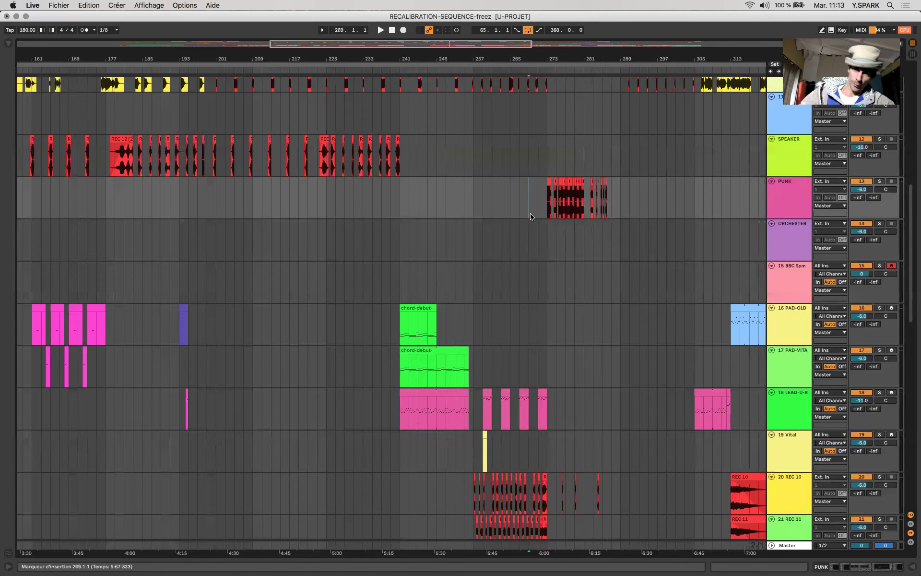
click(479, 194)
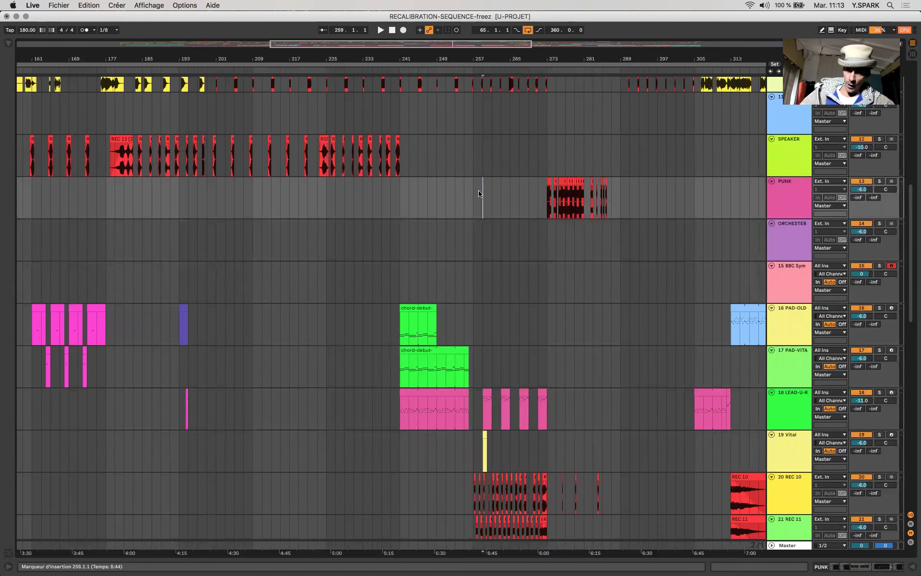
drag(473, 195, 544, 209)
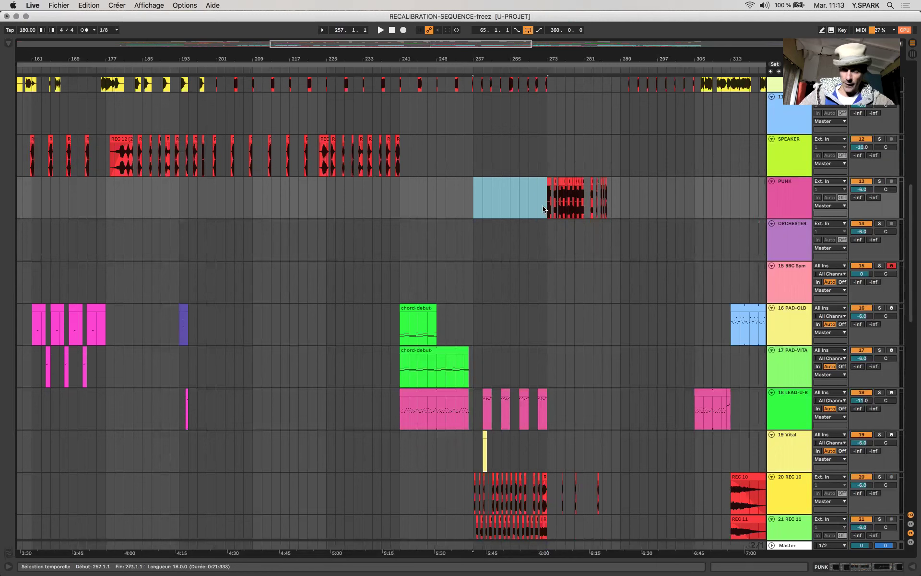
- Mark the range 273.1.1 to 289.1.1 on the BBC Symphony Orchestra track
drag(538, 278, 618, 274)
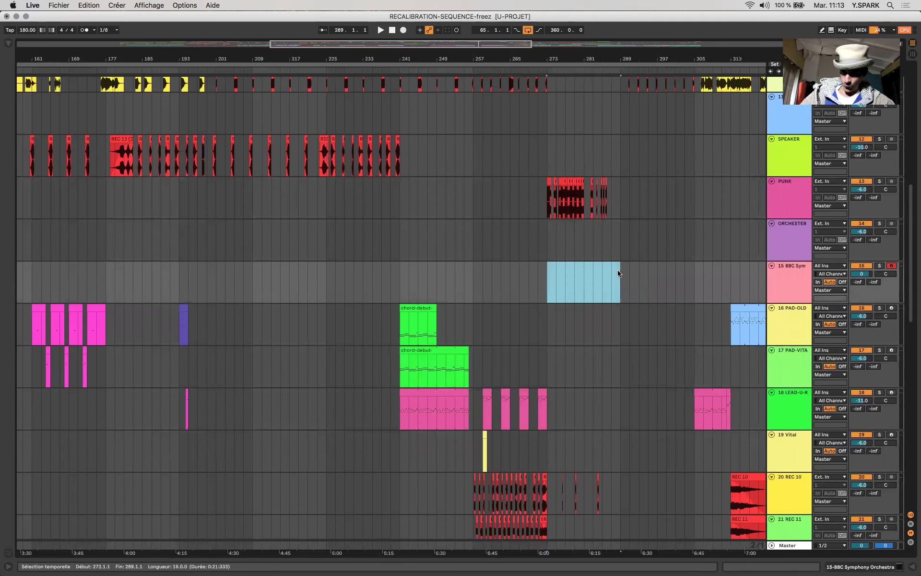
click(547, 295)
drag(547, 295, 619, 295)
- Play the full arrangement from 257.1.1 on the WOOBLE track and stop it after a few bars
scroll(552, 331, down, 10)
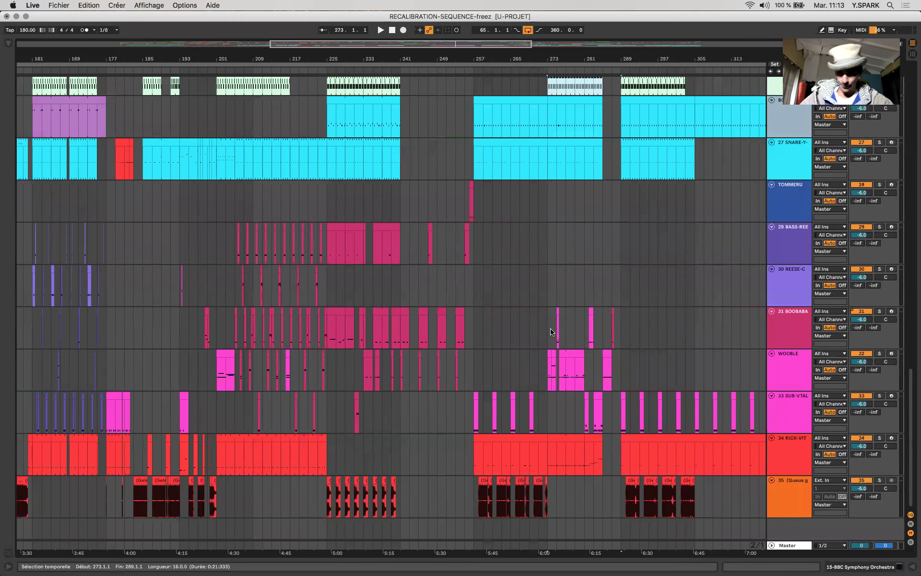
click(474, 354)
key(space)
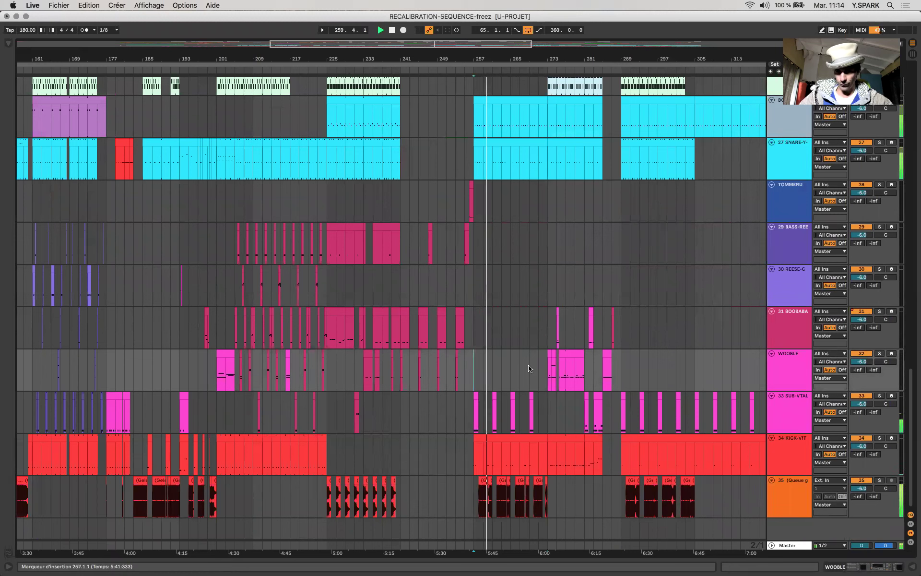
key(space)
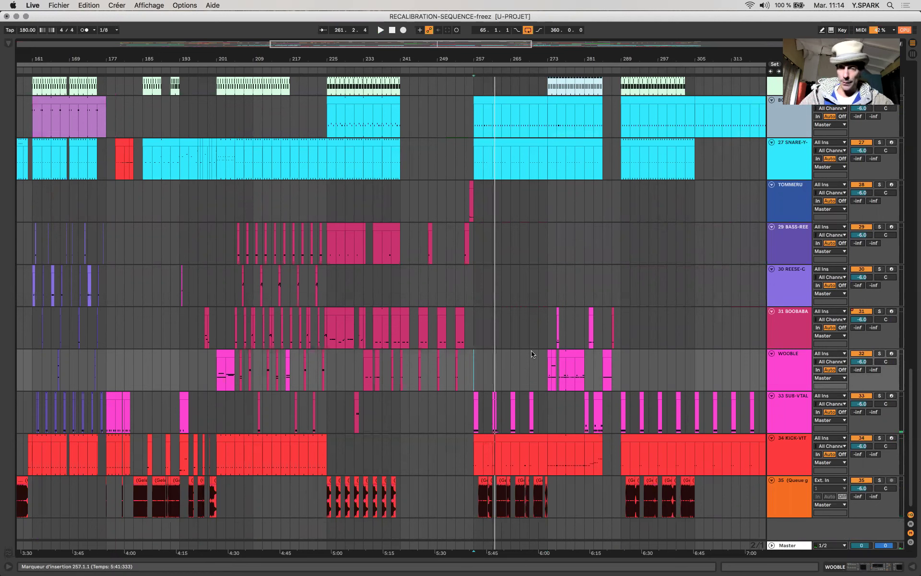
- Play the transition into the WOOBLE section from 269.1.1, stop, and place the insertion marker at 273.1.1 on the REESE-C track
click(540, 367)
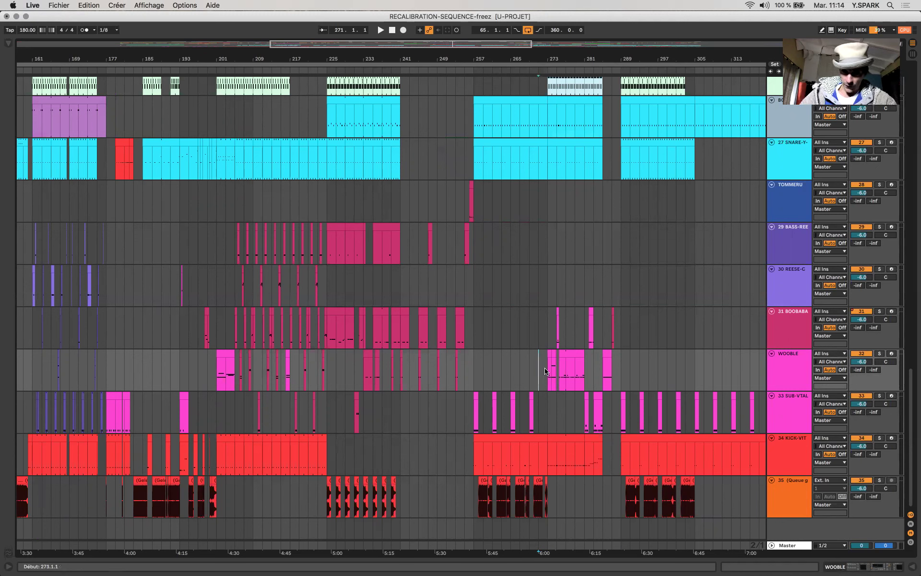
click(548, 369)
scroll(554, 418, left, 1)
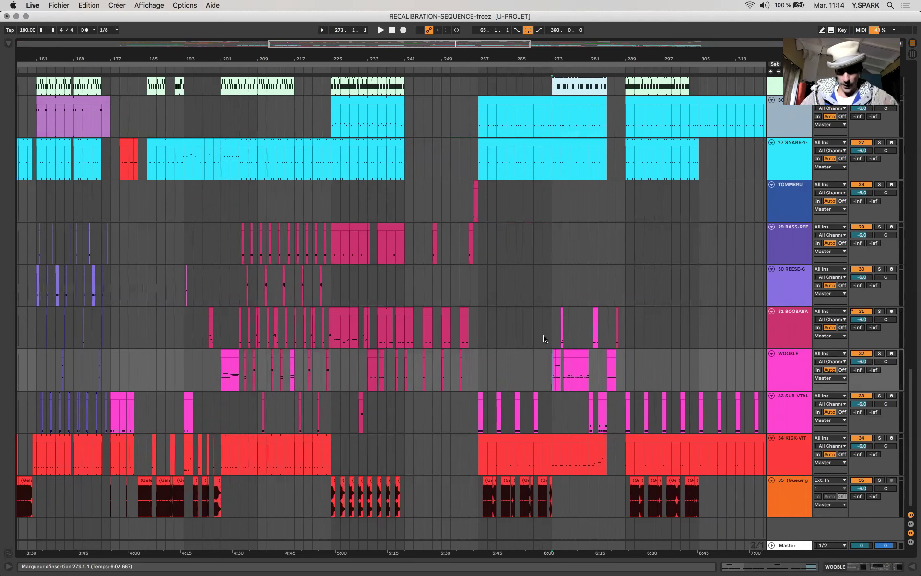
click(553, 304)
key(space)
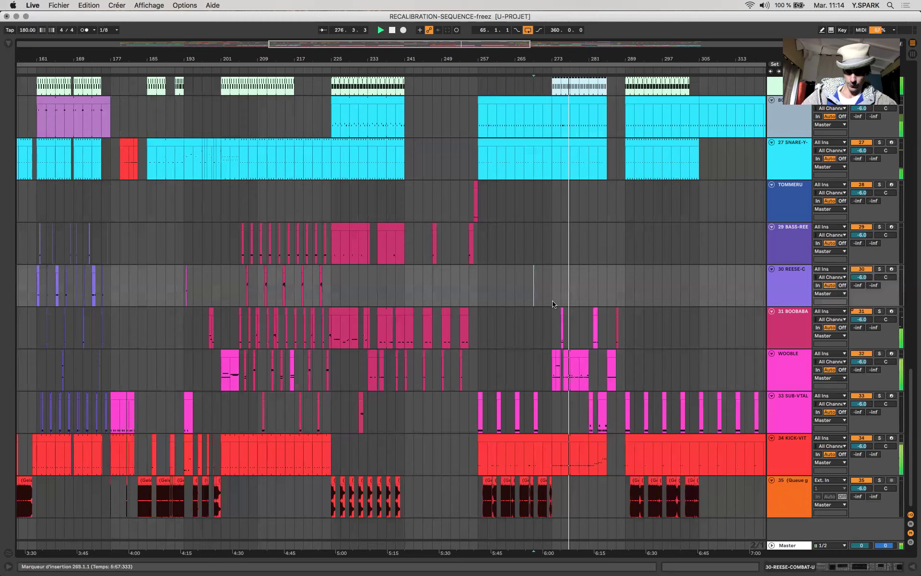
scroll(553, 304, right, 5)
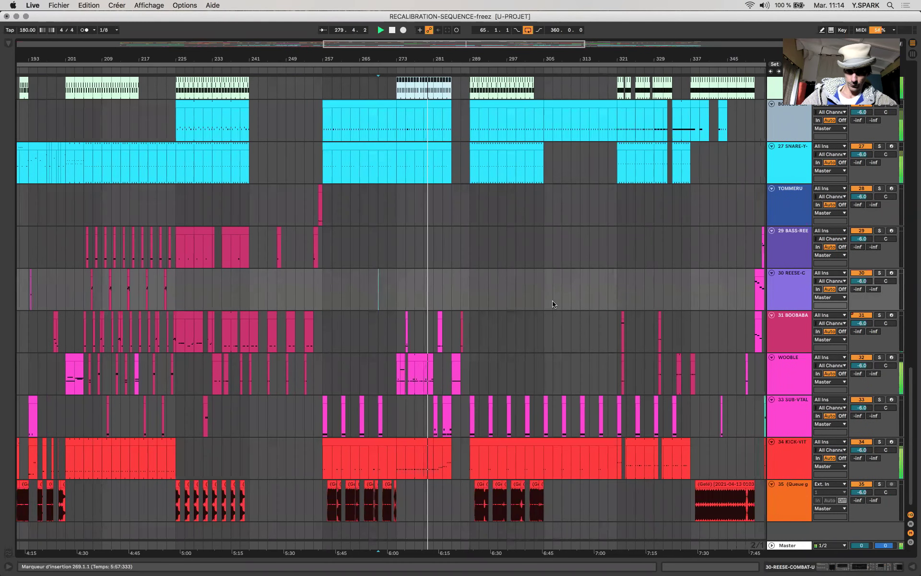
key(space)
click(396, 300)
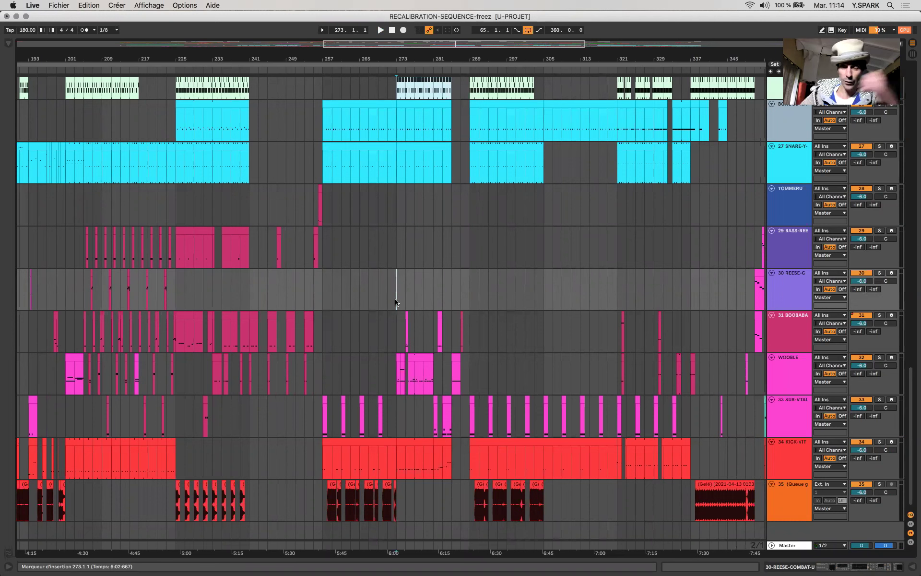
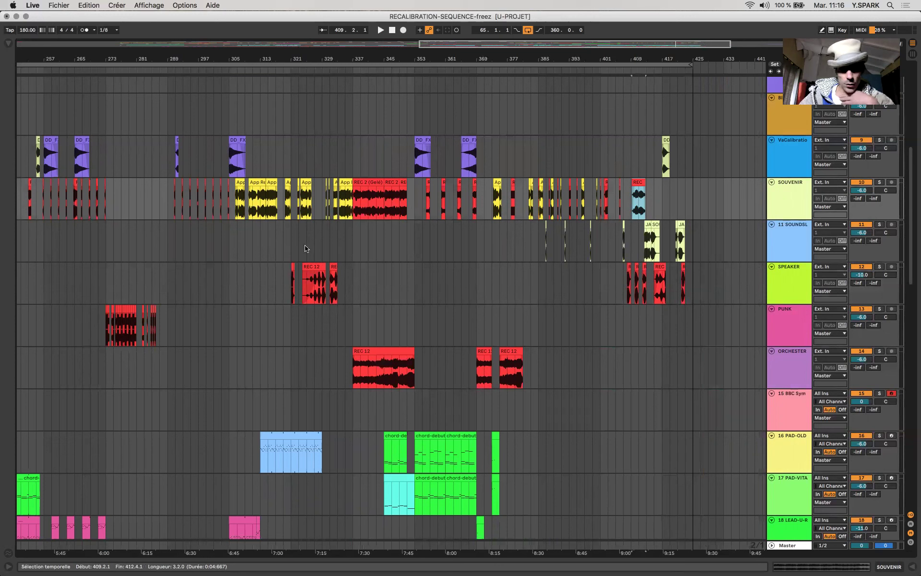
- Solo the SPEAKER track and play its REC 12 clip at 415.1.1
click(661, 267)
key(plus)
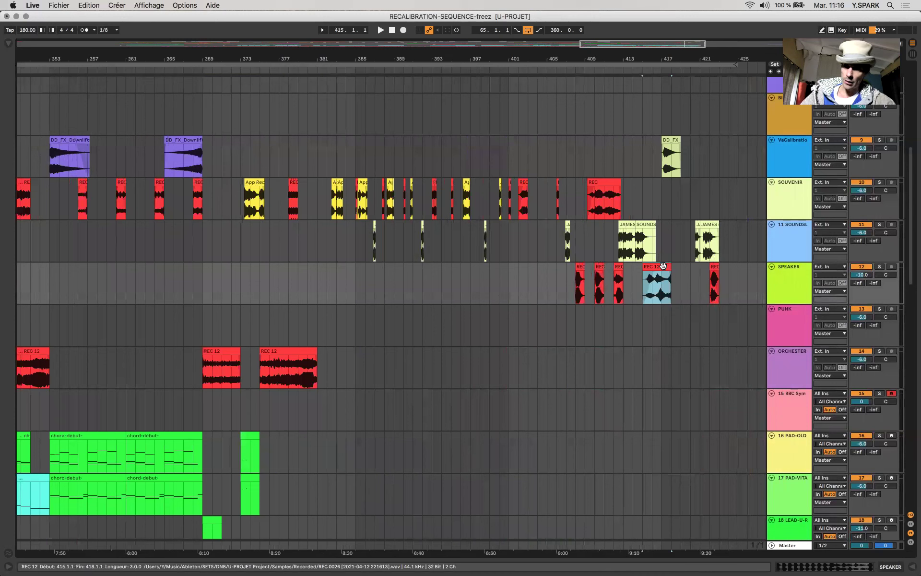
click(880, 268)
key(space)
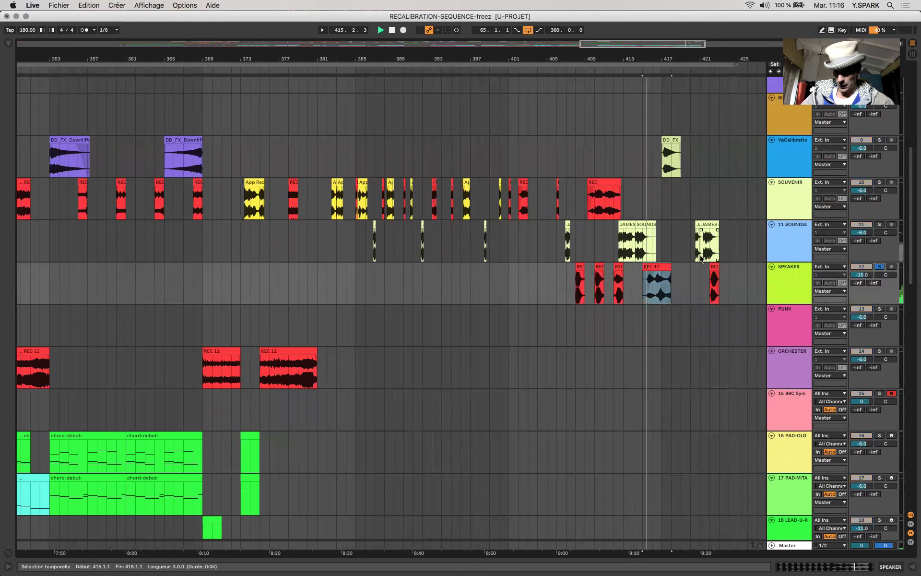
- Audition the SPEAKER track's short clips at 408.1.1 and 410.1.1, and stop playback
click(580, 268)
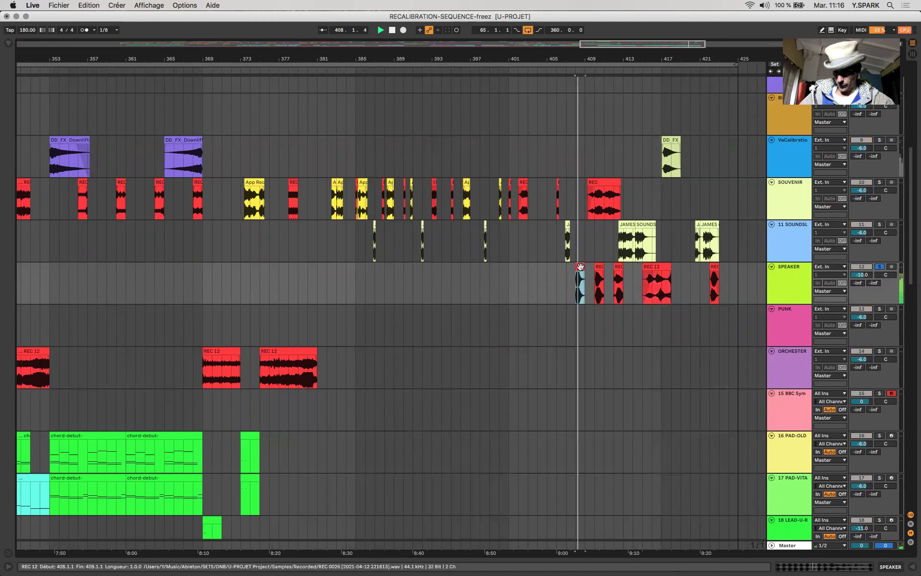
click(599, 268)
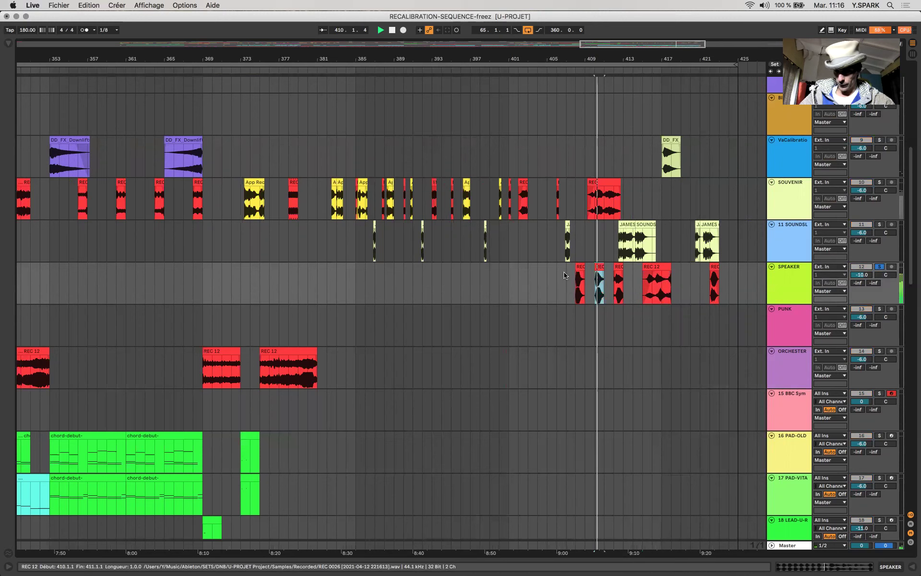
key(space)
- Audition the SPEAKER track's earlier REC 12 clips starting at 331.1.1 and 321.1.1
scroll(564, 272, left, 10)
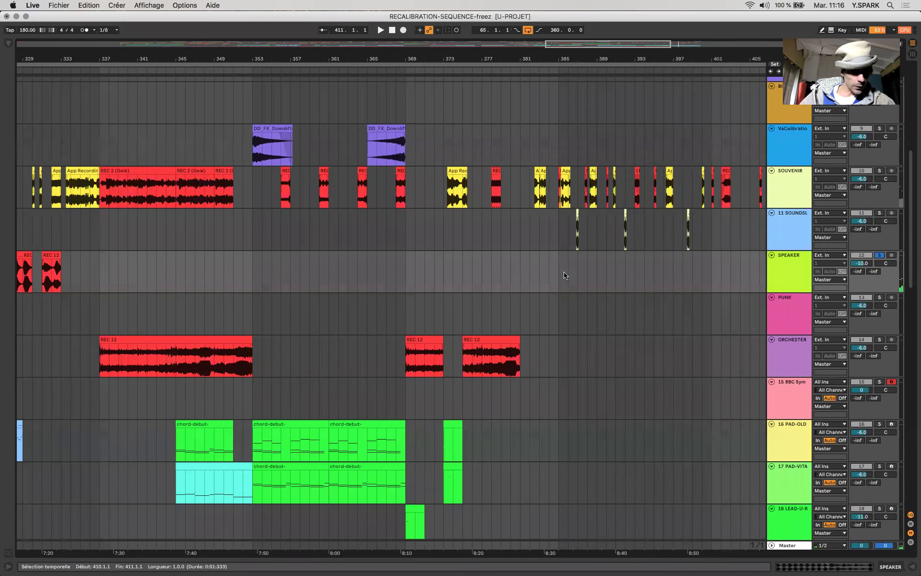
scroll(234, 265, left, 5)
click(239, 275)
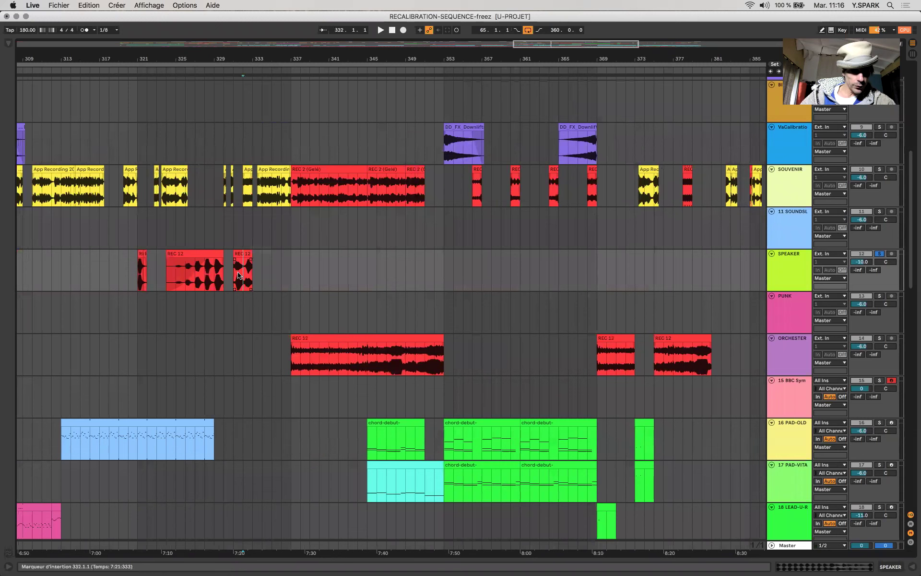
click(236, 274)
key(space)
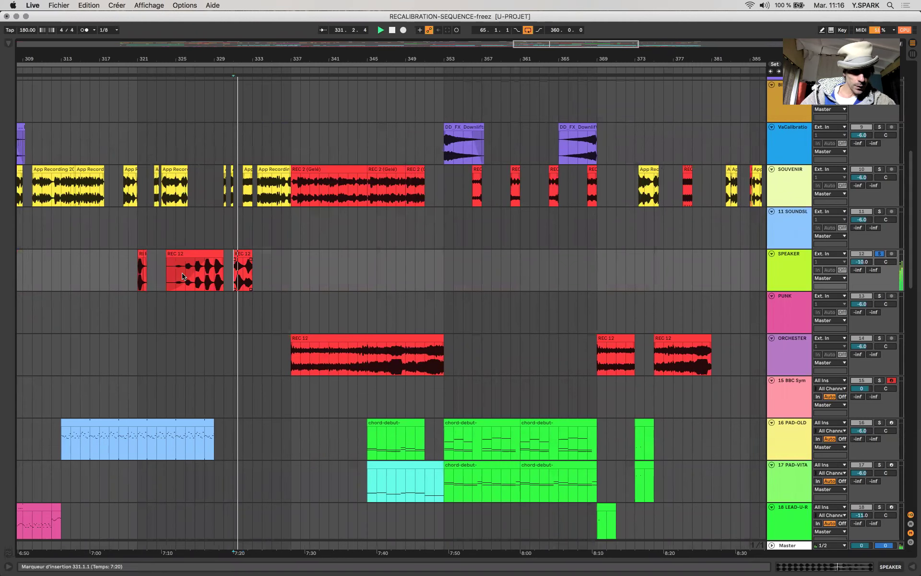
click(138, 277)
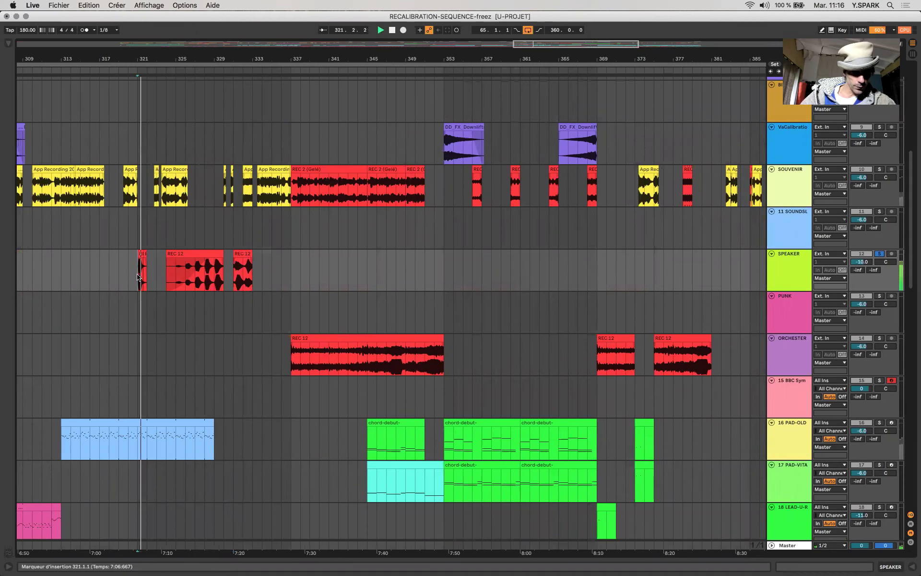
- Stop playback, go back to the early part of the SPEAKER track, and play its REC 12 clip at 129.1.1
key(minus)
key(minus)
key(minus)
key(minus)
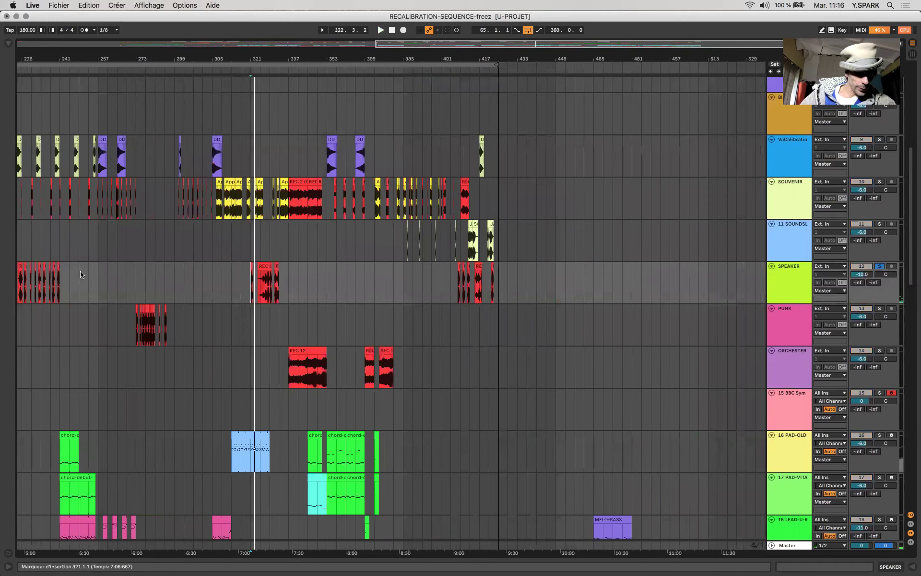
scroll(80, 274, left, 10)
key(plus)
key(plus)
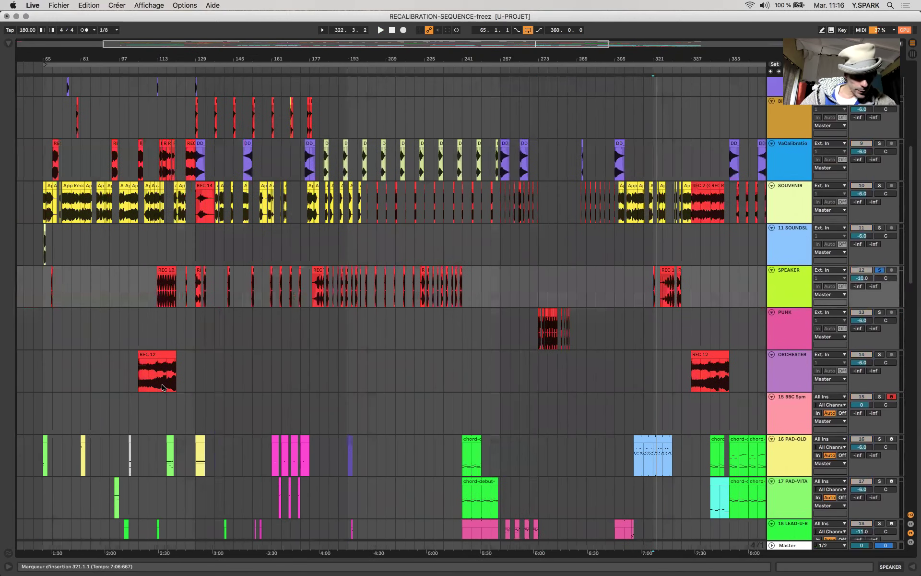
key(plus)
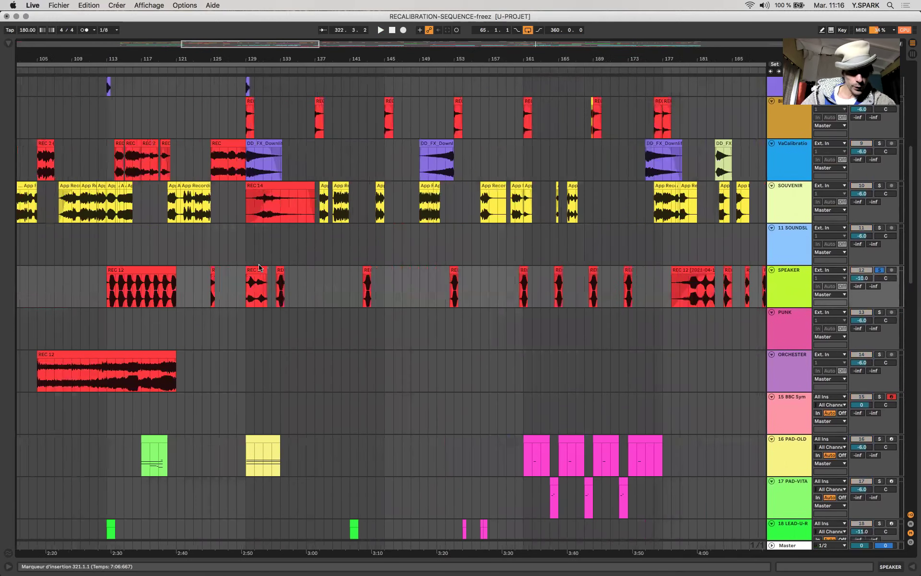
click(256, 267)
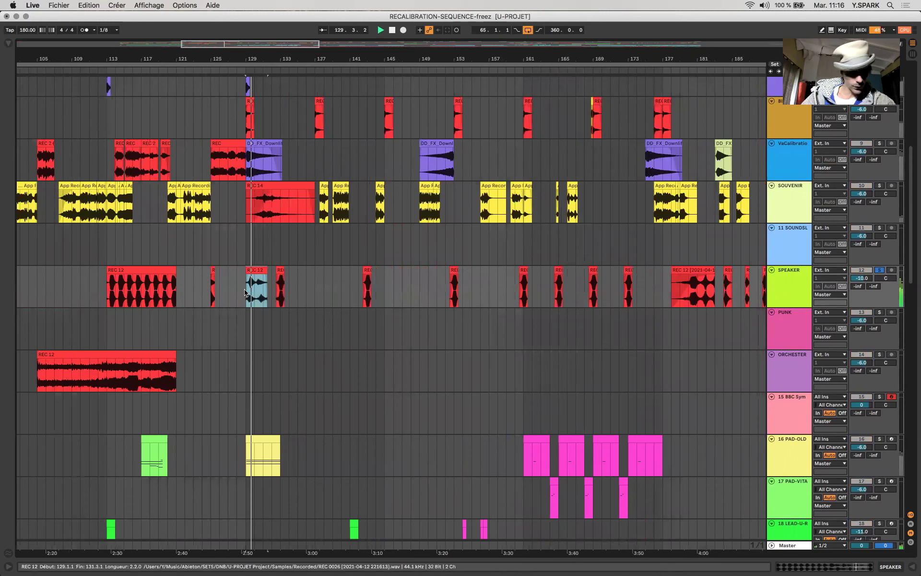
- Stop playback and take the SPEAKER track off solo
key(minus)
key(minus)
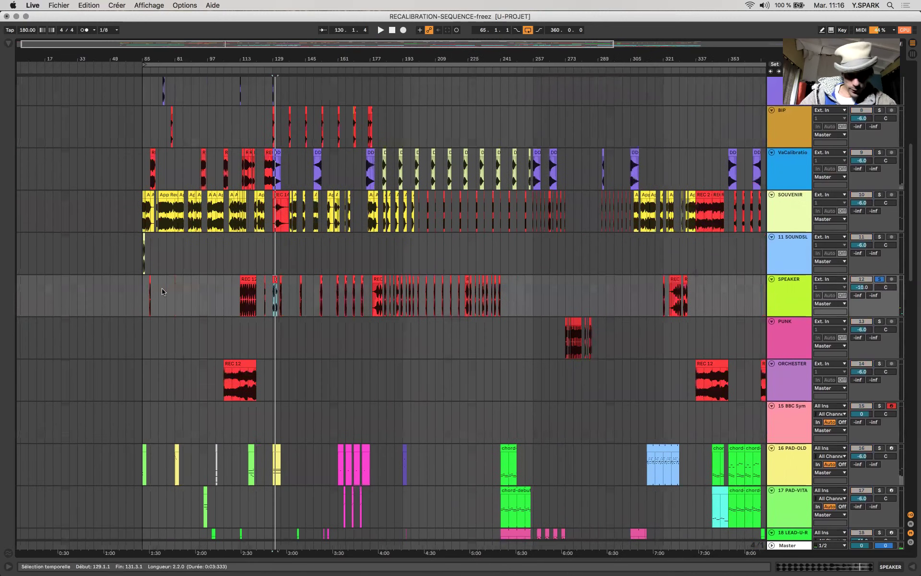
click(782, 281)
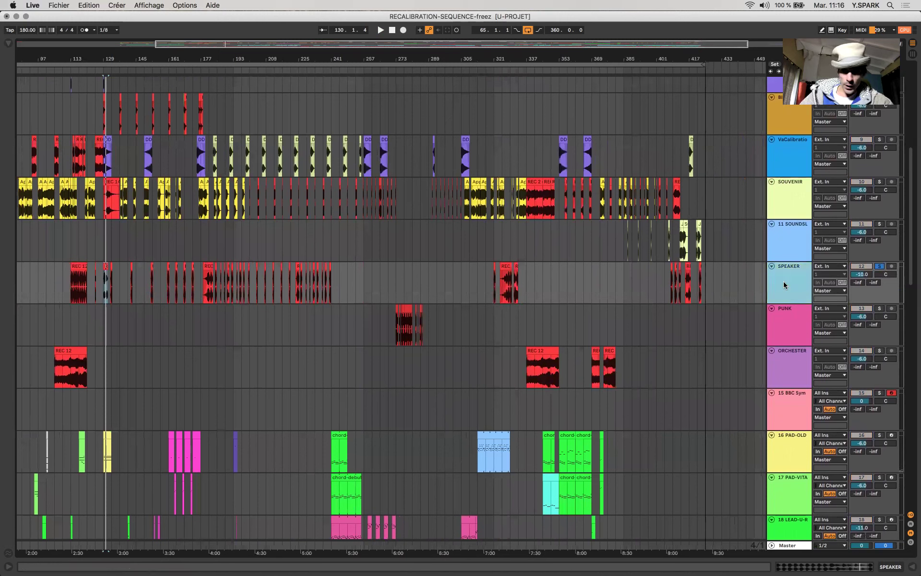
click(876, 267)
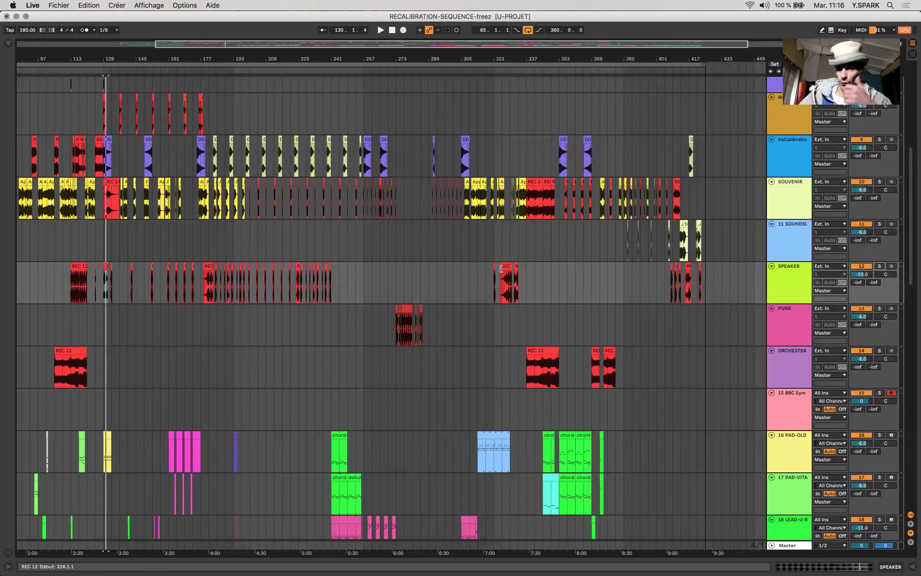
- Select the JAMES clip at 412.3.1 on the 11-SOUNDSLIKE track, play it soloed, and take the track off solo
click(682, 224)
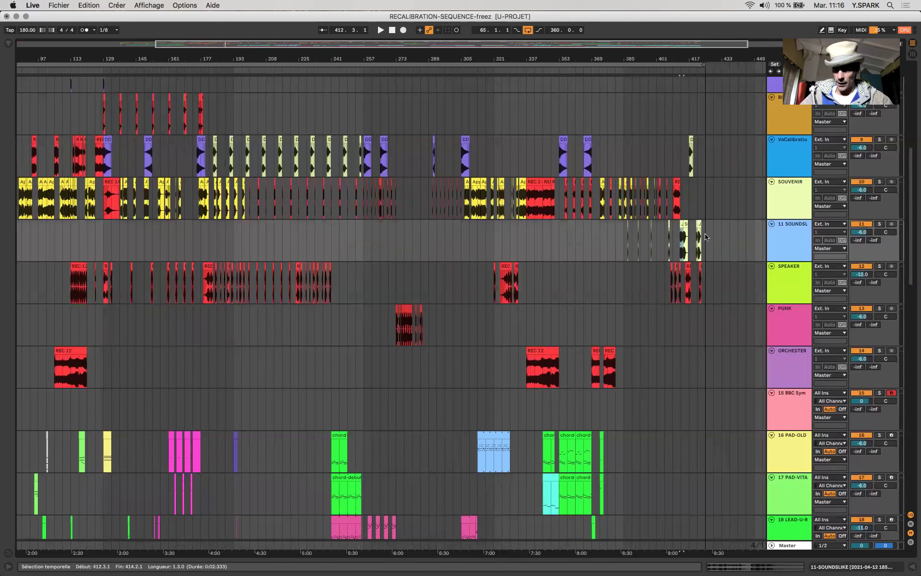
scroll(706, 236, up, 5)
scroll(706, 236, up, 5)
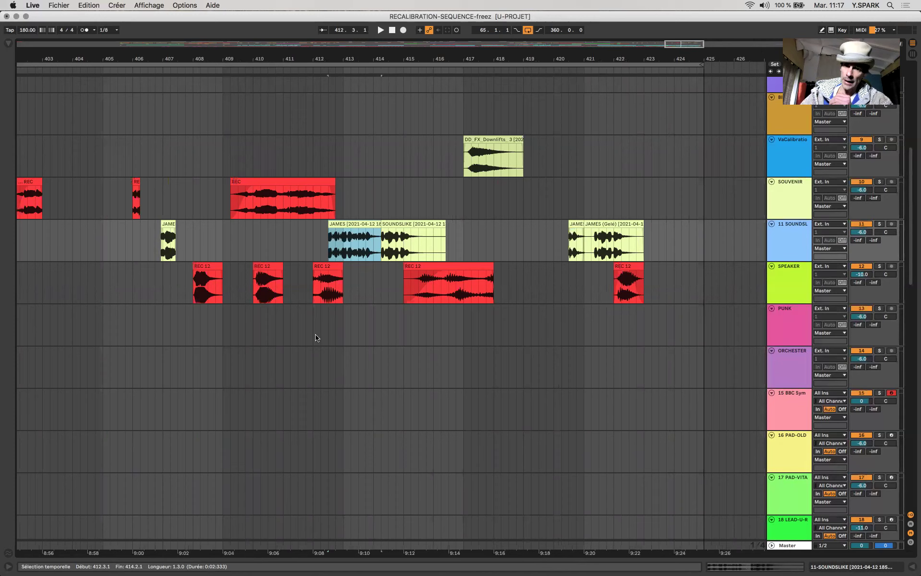
scroll(316, 337, down, 5)
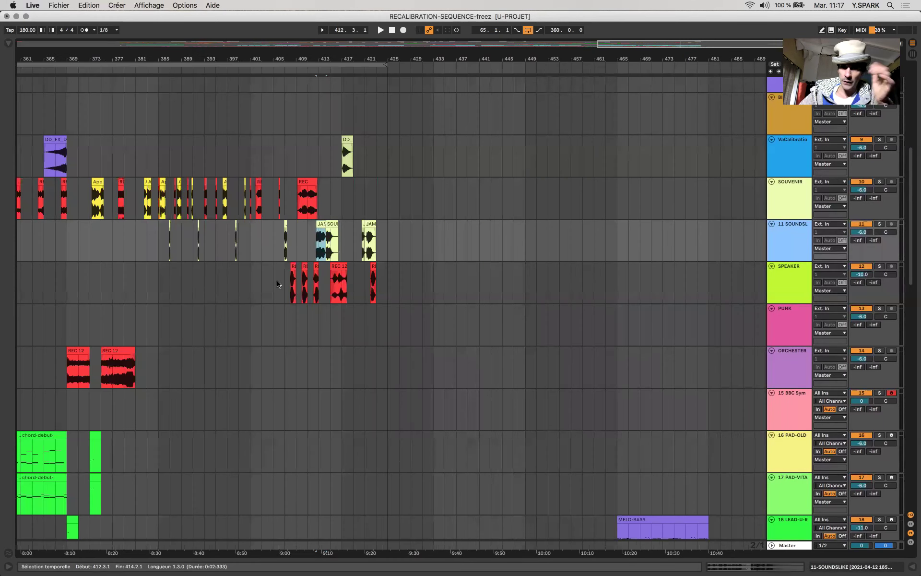
click(879, 224)
key(space)
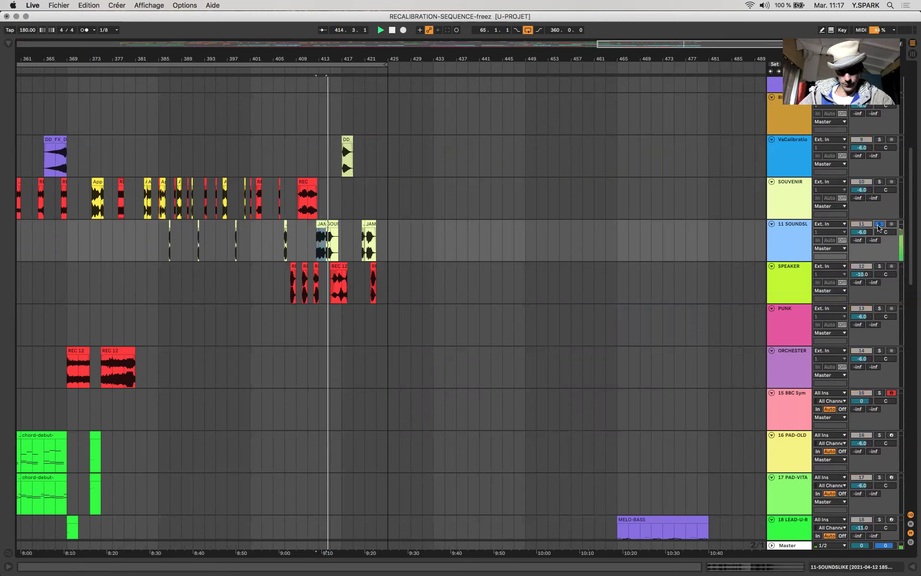
key(space)
click(881, 224)
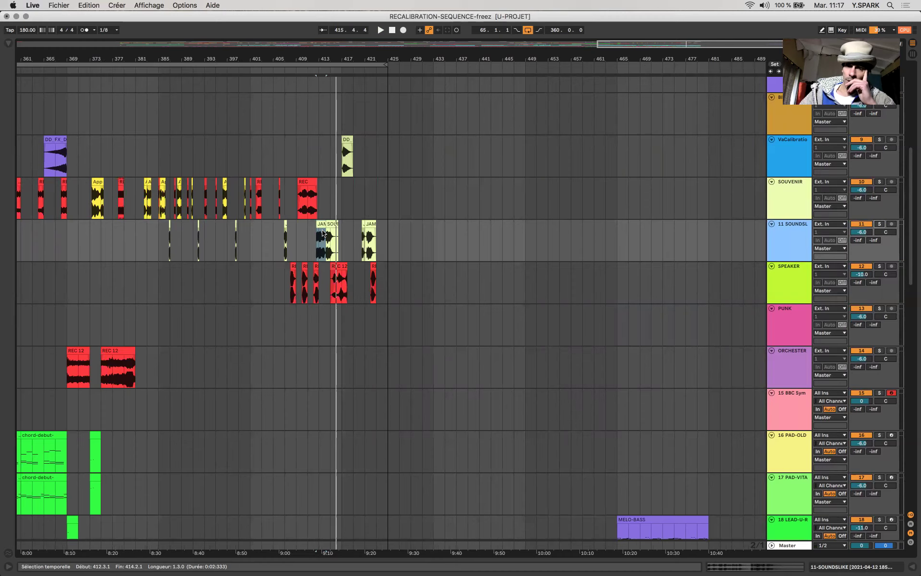
- Examine the short clips on the 11-SOUNDSLIKE and SOUVENIR tracks from the end of the arrangement back to about bar 305
scroll(322, 233, up, 5)
scroll(322, 234, down, 2)
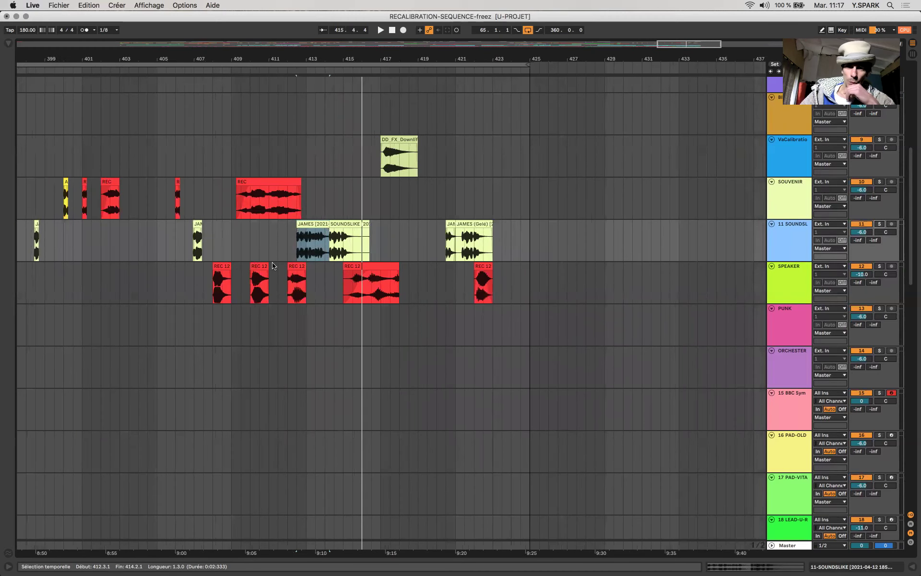
scroll(272, 266, down, 3)
scroll(272, 265, left, 5)
scroll(272, 266, up, 2)
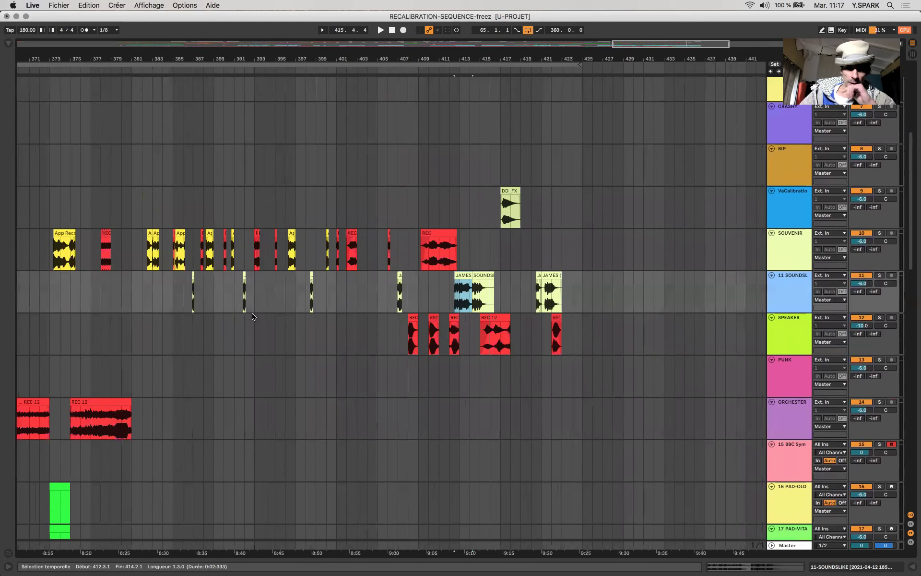
scroll(358, 268, left, 8)
scroll(358, 267, up, 1)
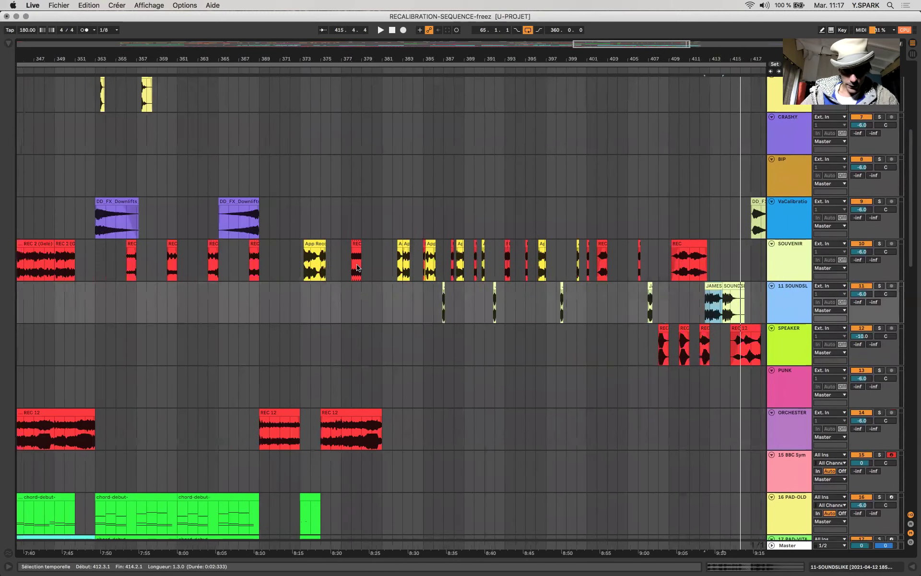
scroll(358, 268, down, 5)
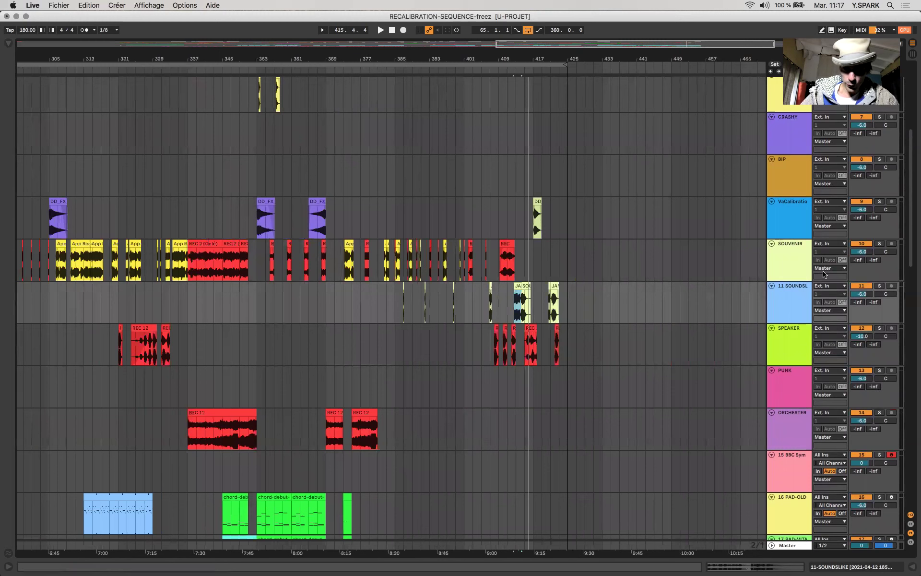
- Solo the SOUVENIR track, play its App Recording clips around bar 313, and select the REC 2 clip at 337.1.1
click(799, 268)
key(minus)
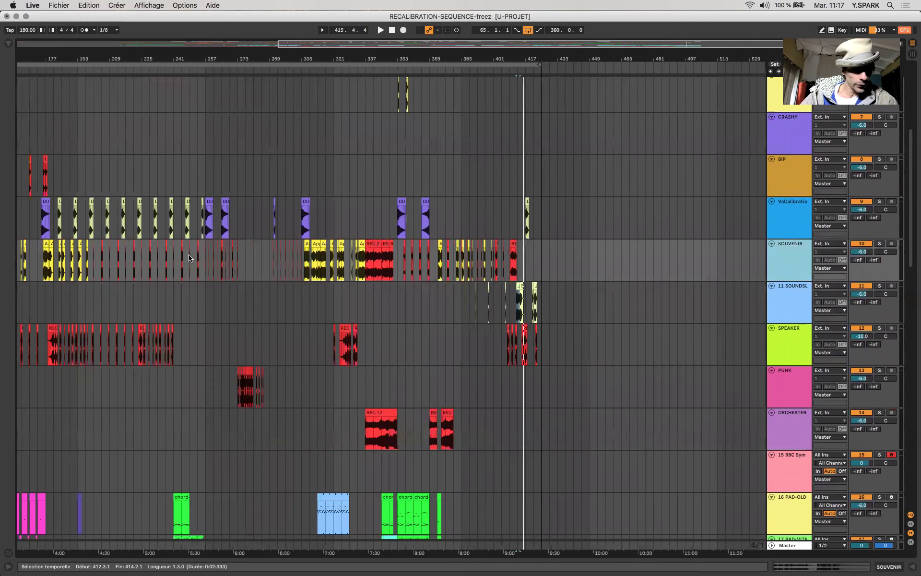
click(317, 259)
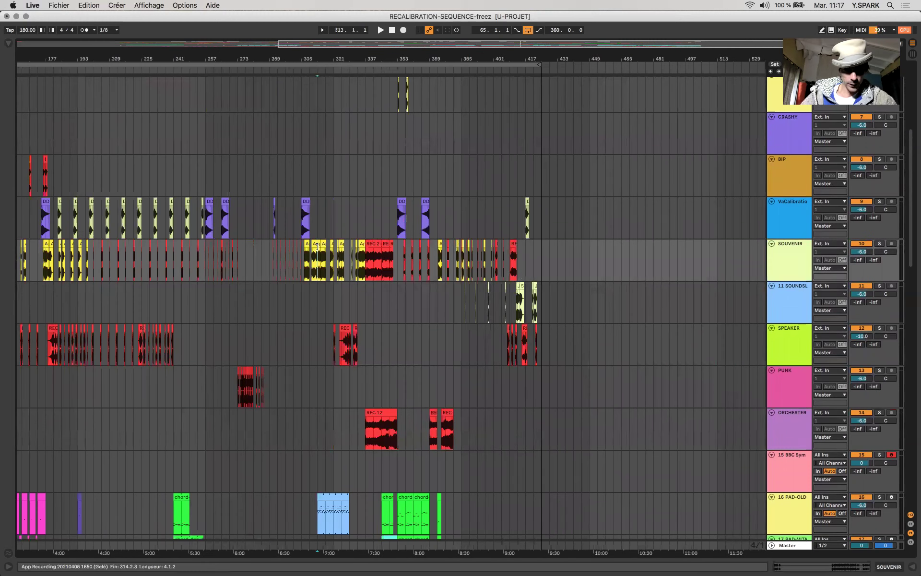
click(879, 244)
key(space)
click(373, 259)
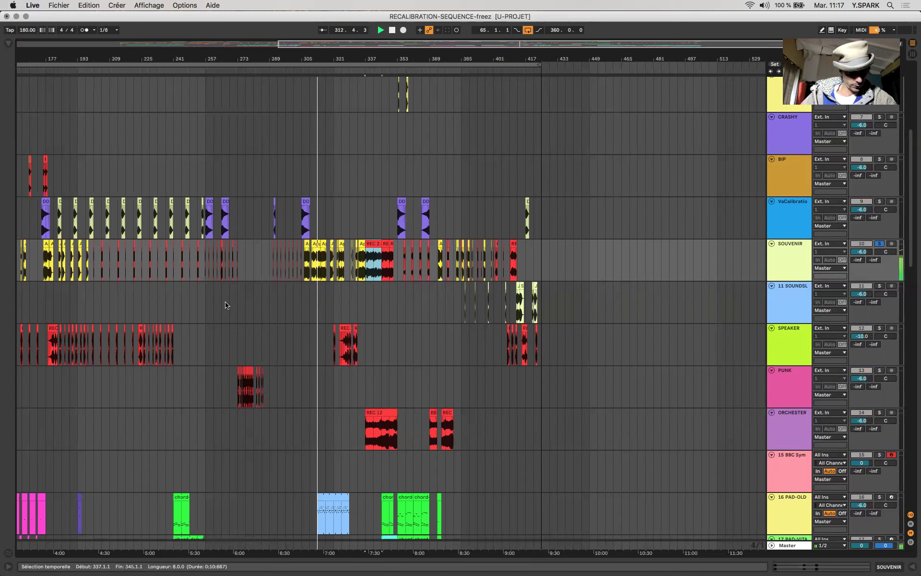
- Go through the SOUVENIR clips around 177.1.1 and 183.3.1, and take the track off solo
click(41, 248)
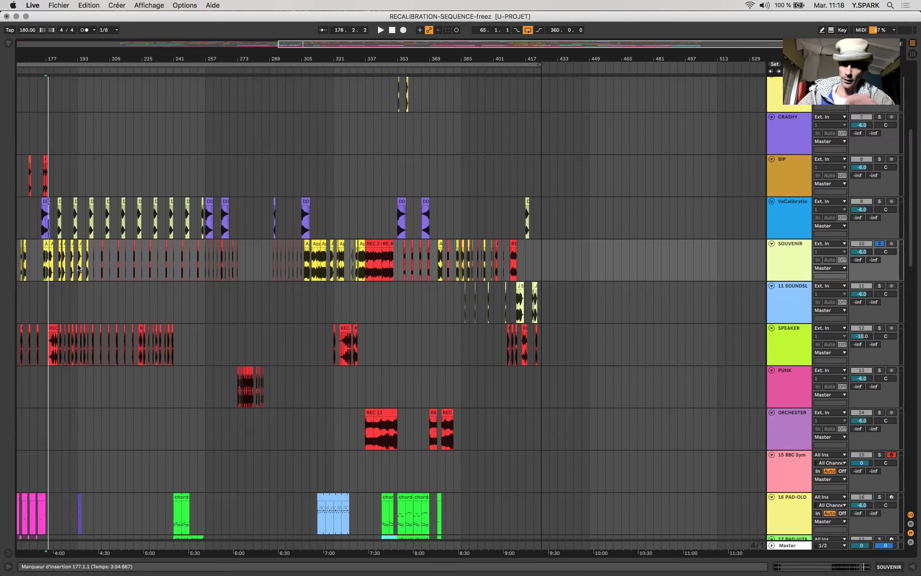
click(58, 271)
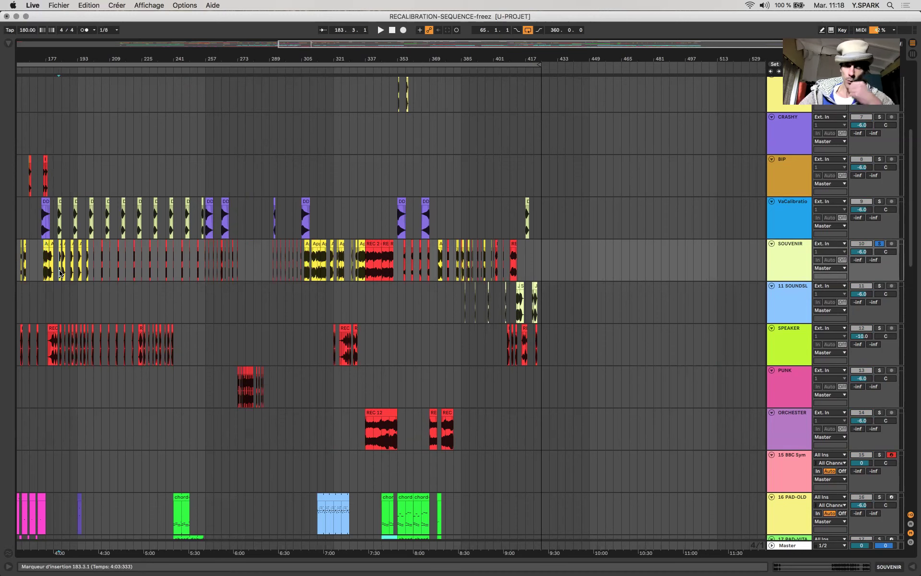
key(plus)
click(31, 263)
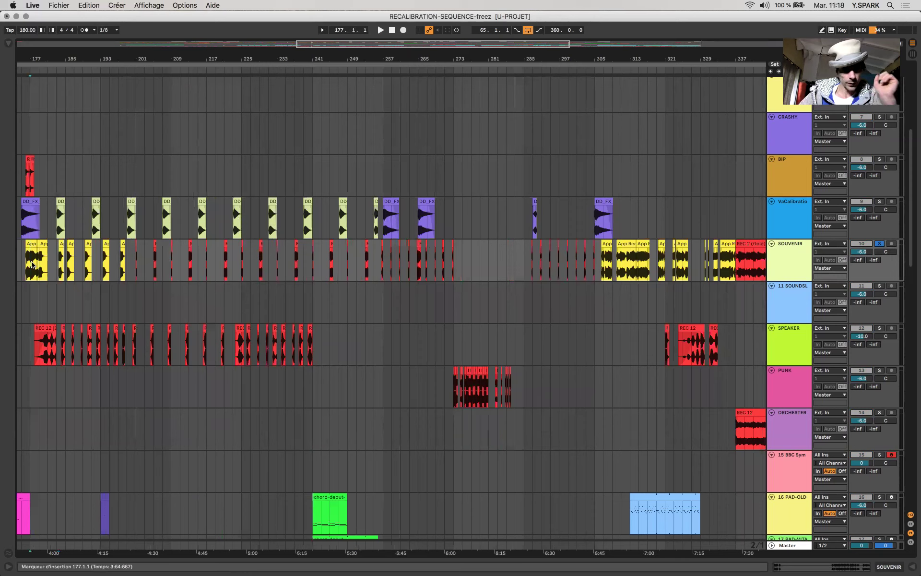
key(minus)
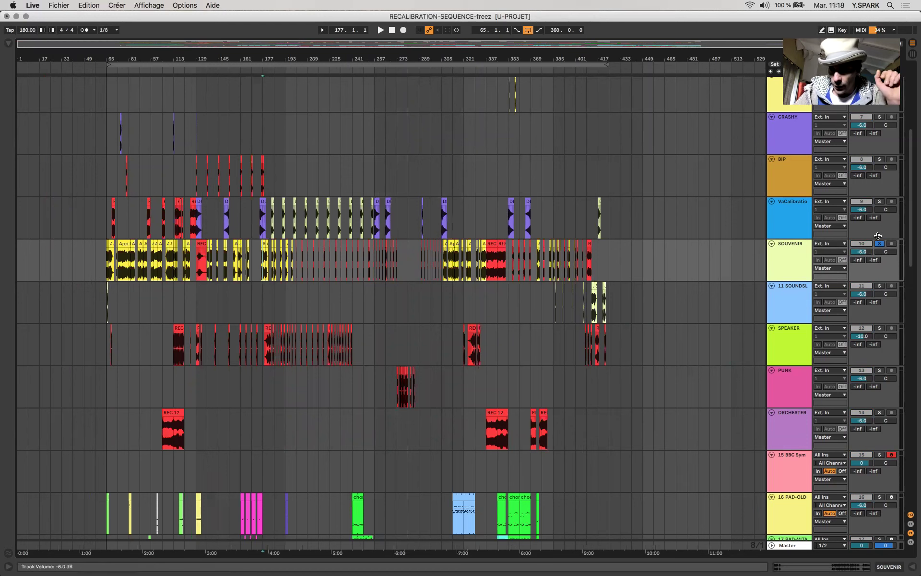
click(715, 230)
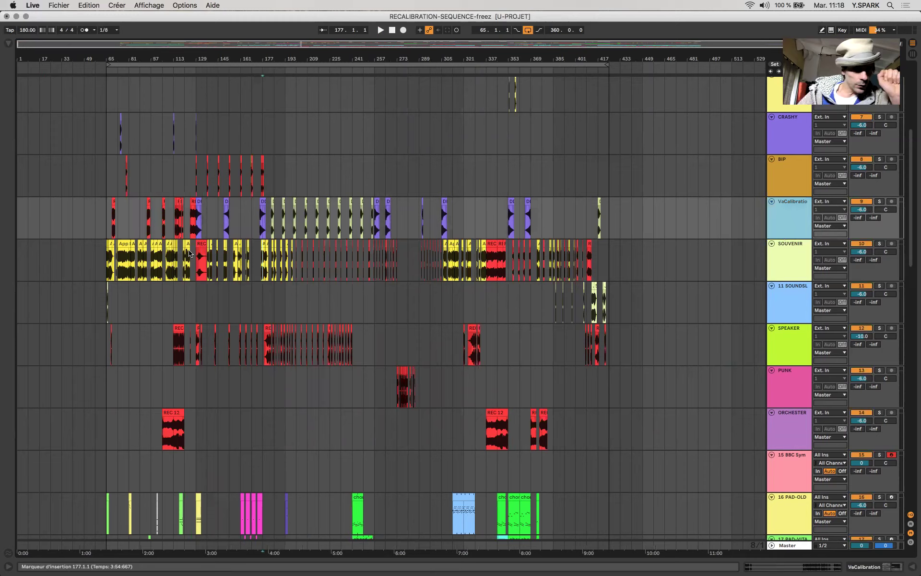
- Solo the VaCalibration track and play its first REC 2 clip at 69.1.1
scroll(161, 242, up, 3)
scroll(161, 243, up, 3)
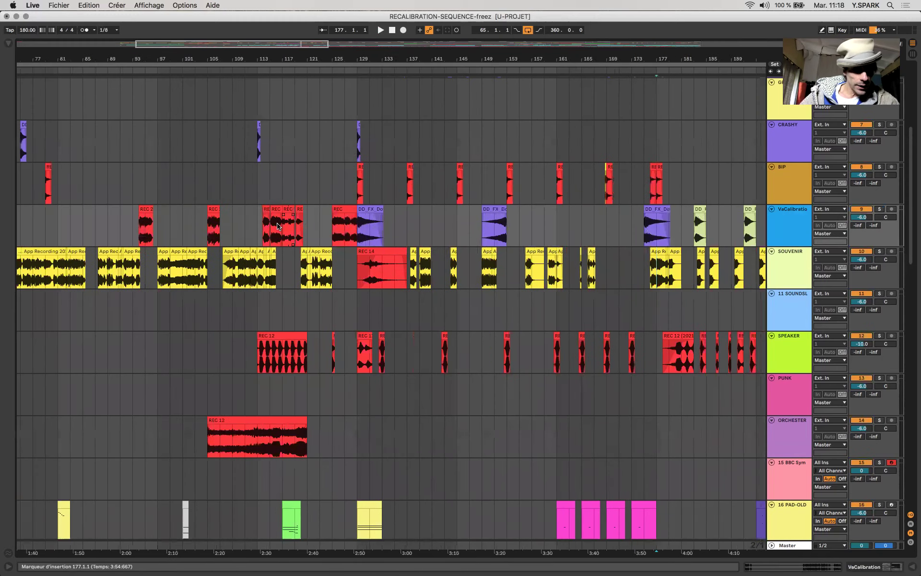
scroll(44, 229, up, 1)
click(44, 228)
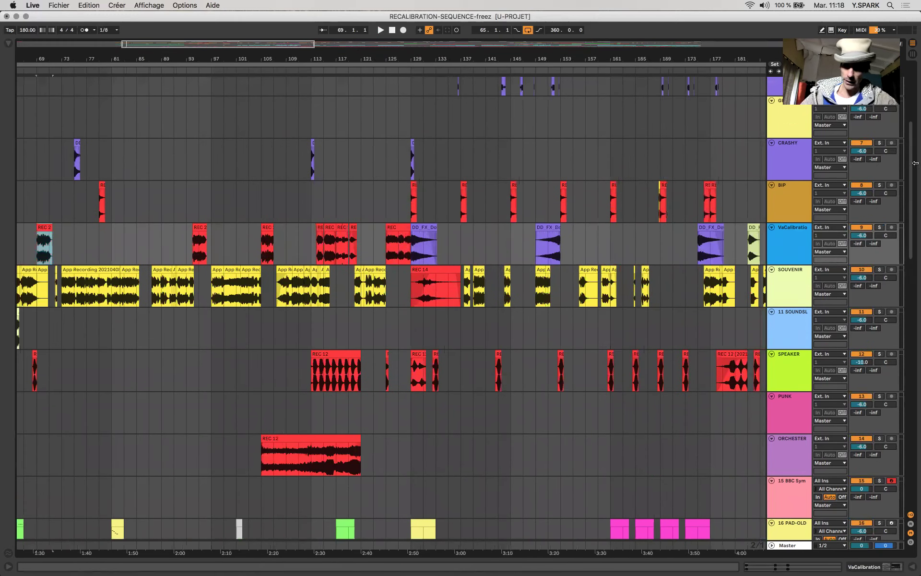
key(space)
click(880, 227)
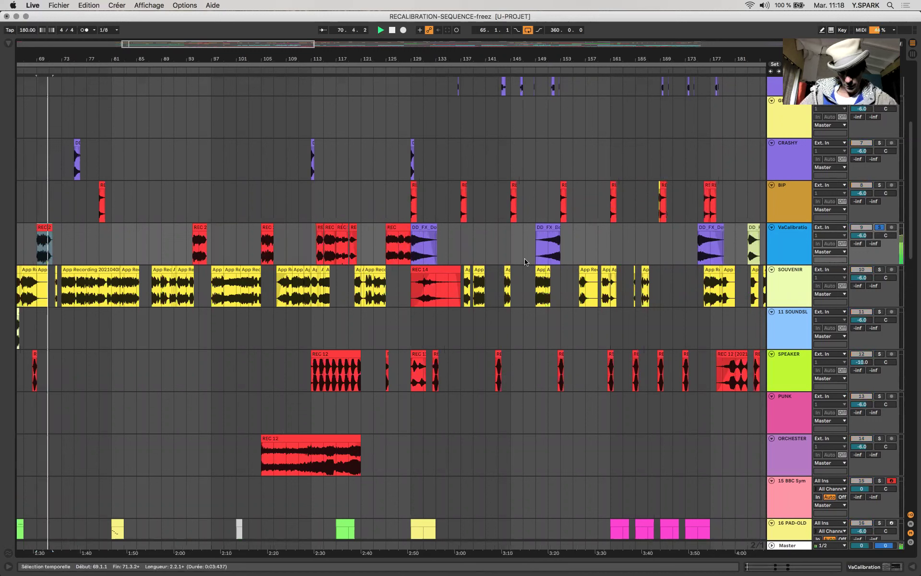
click(46, 224)
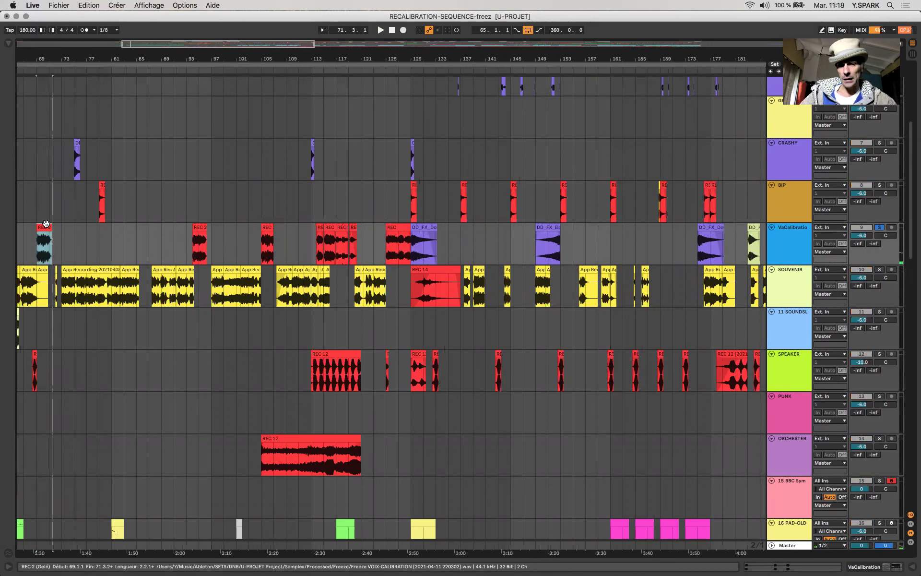
- Audition the VaCalibration track's REC 2 clip at 94.1.1 and stop playback
scroll(210, 200, down, 2)
scroll(209, 200, left, 5)
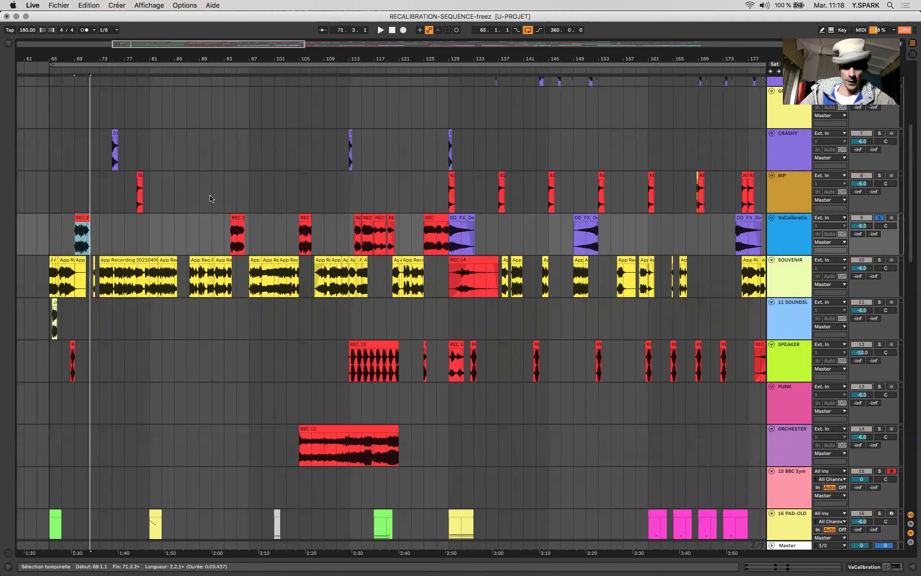
click(305, 205)
key(space)
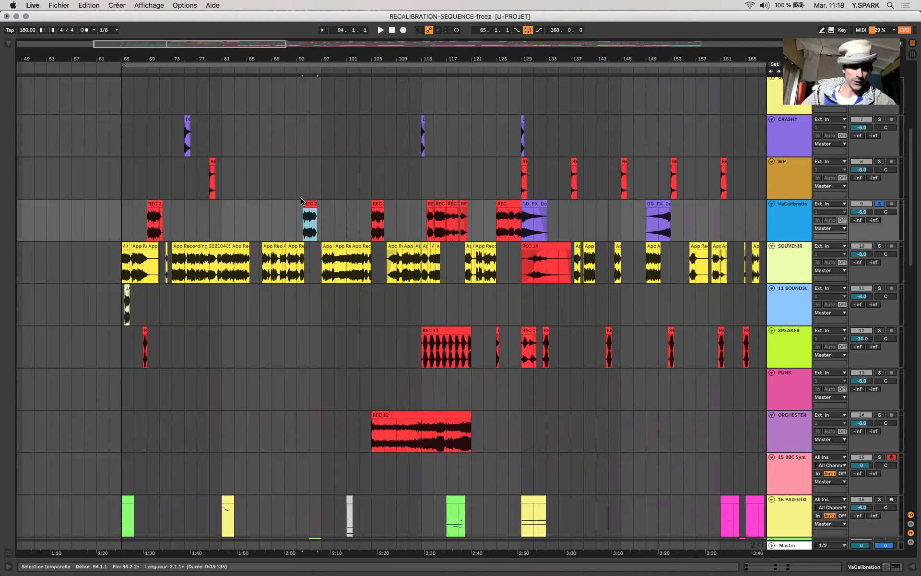
key(space)
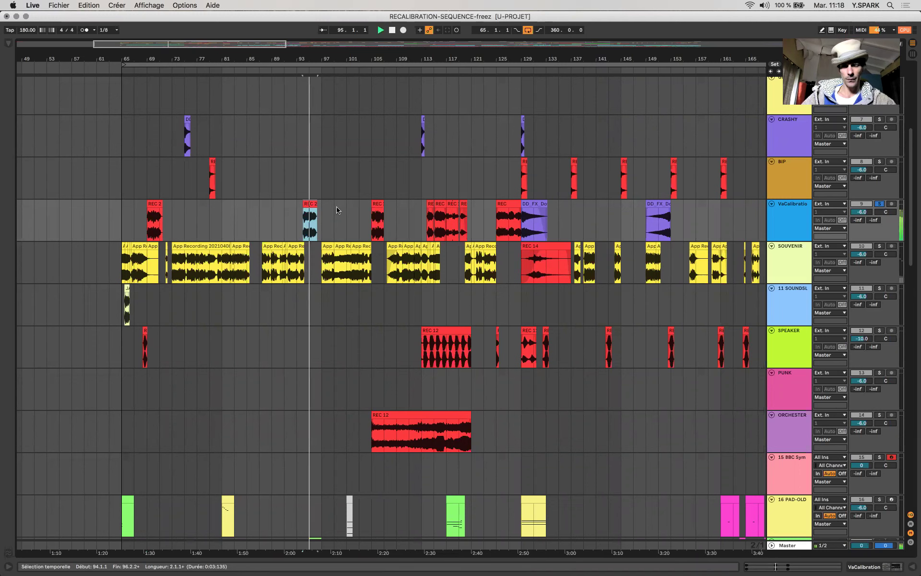
key(space)
- Show the VaCalibration track's effect devices while replaying the REC 2 clip at 69.1.1, and take the track off solo
click(154, 213)
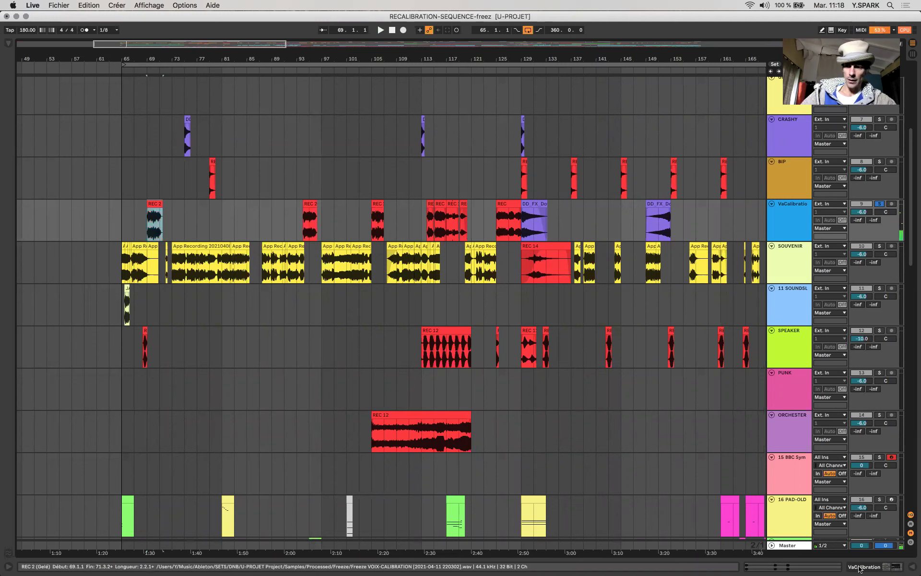
click(863, 566)
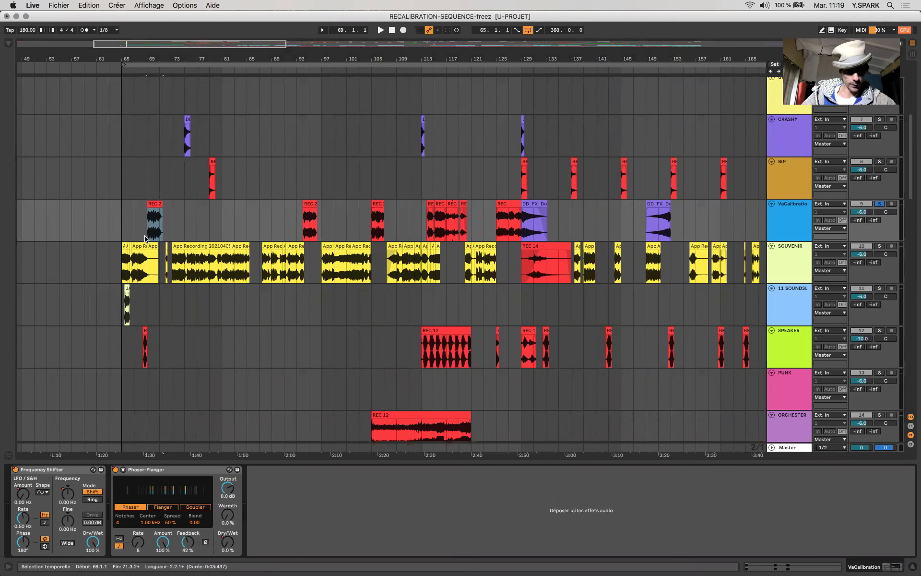
click(154, 202)
key(space)
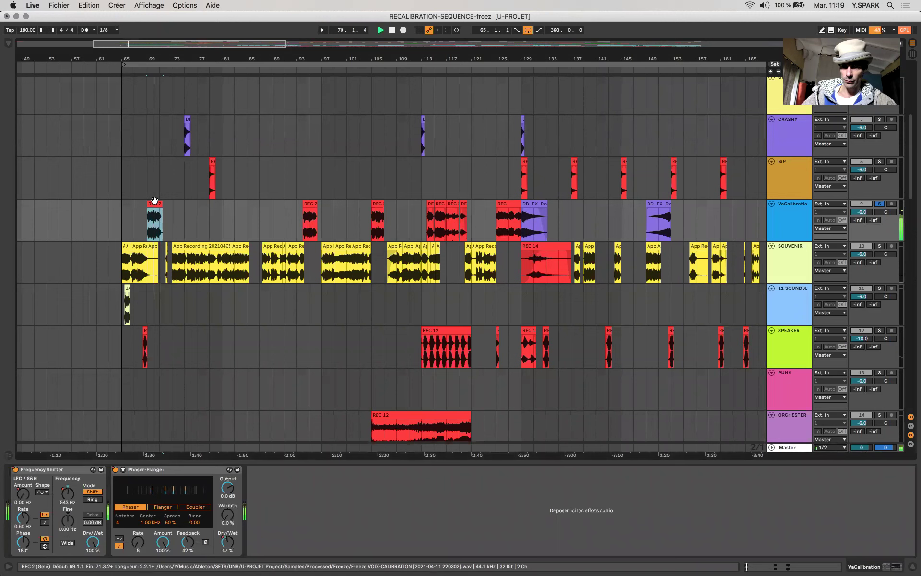
key(space)
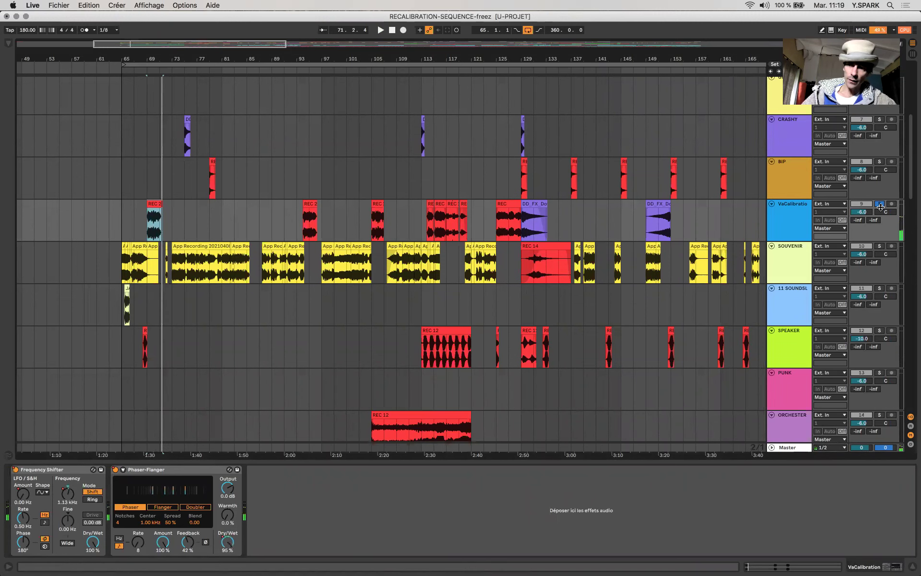
click(880, 205)
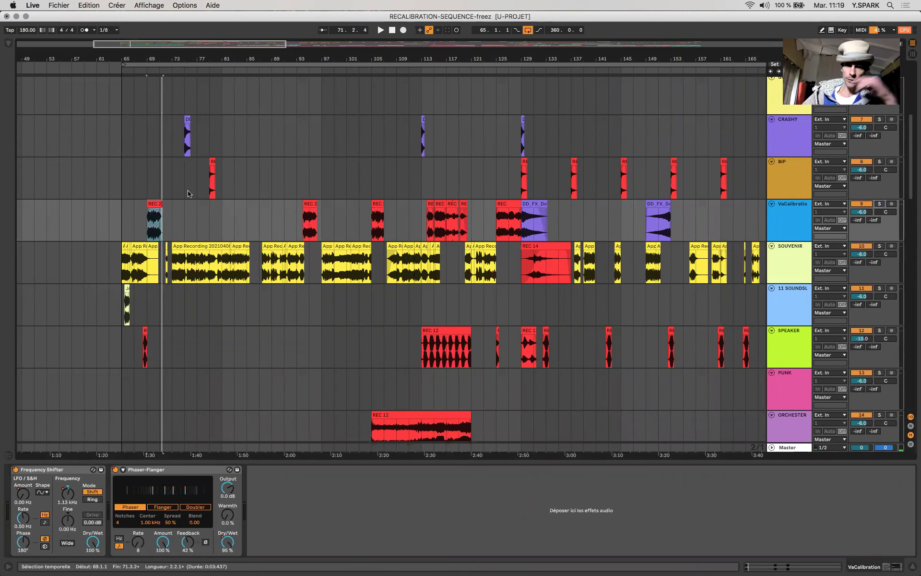
- Play the arrangement from 65.1.1 with no track soloed
click(125, 219)
key(space)
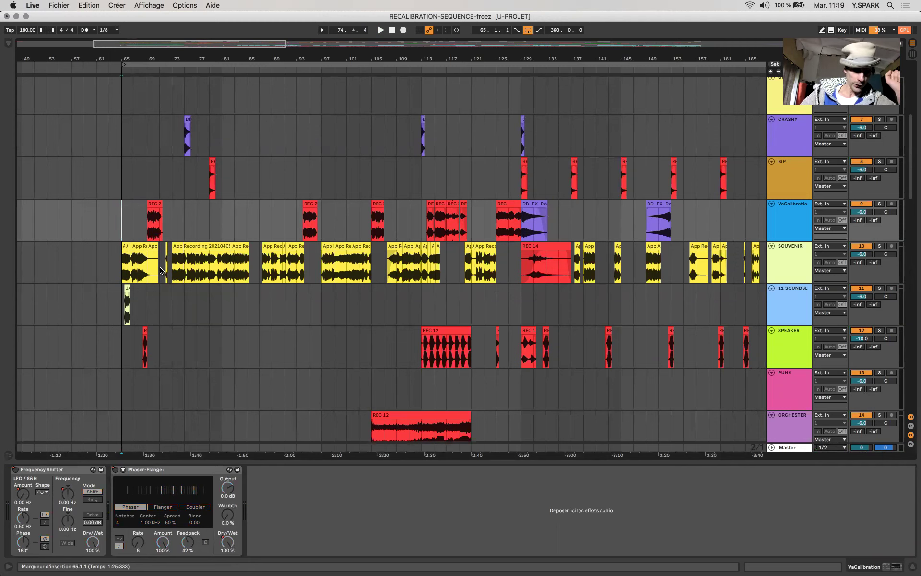
scroll(161, 270, down, 6)
scroll(161, 269, up, 3)
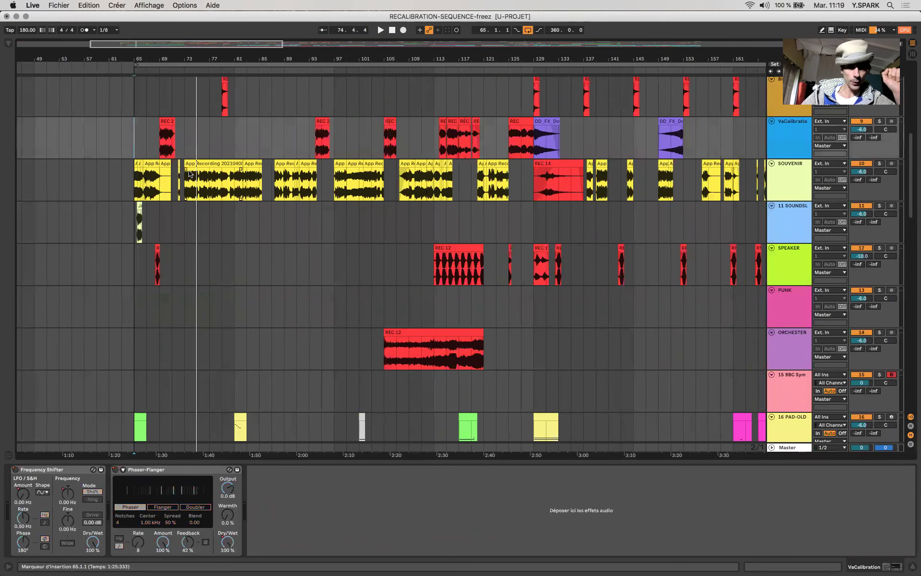
- Select the VaCalibration track's downlifter clip at 129.1.1, and open the DD_FX_Downlifts clip at 149.1.1 in the clip editor
click(190, 175)
scroll(527, 189, up, 4)
scroll(528, 189, right, 1)
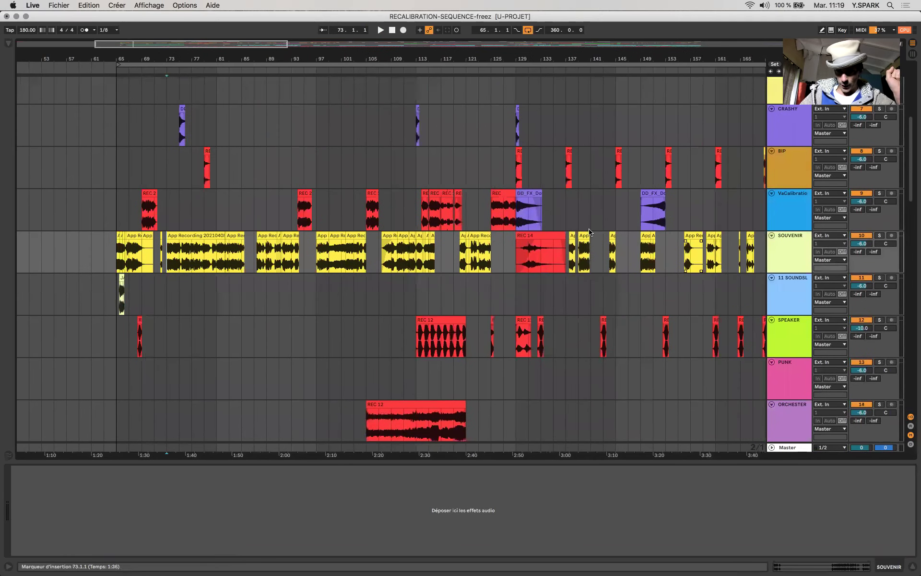
click(528, 188)
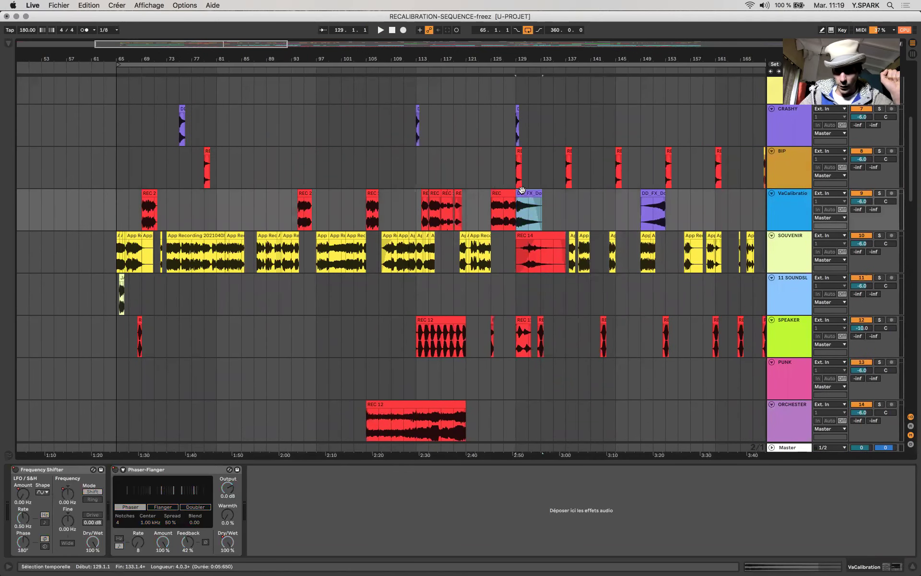
double_click(653, 211)
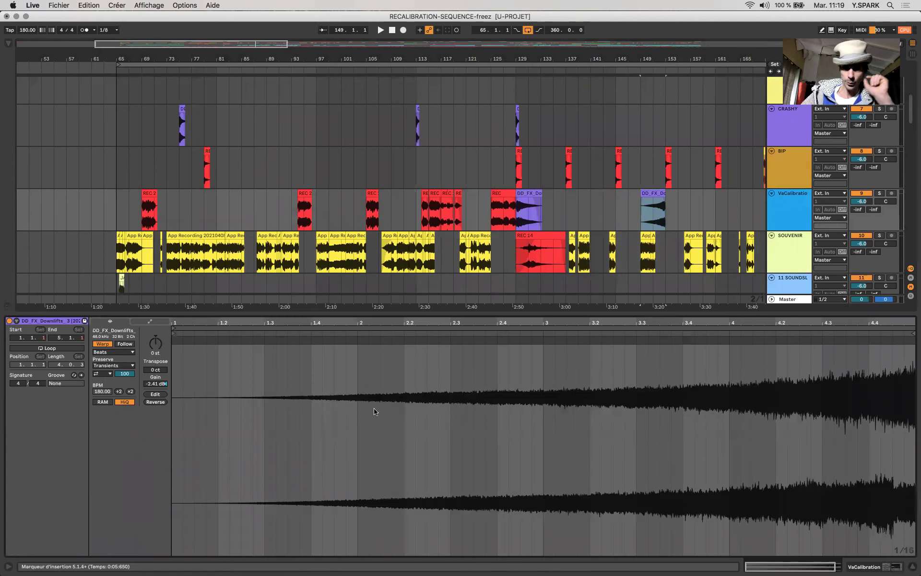
- Show the BIP track's REC 9 clip at 79.1.1 in the clip editor and solo the track
click(206, 167)
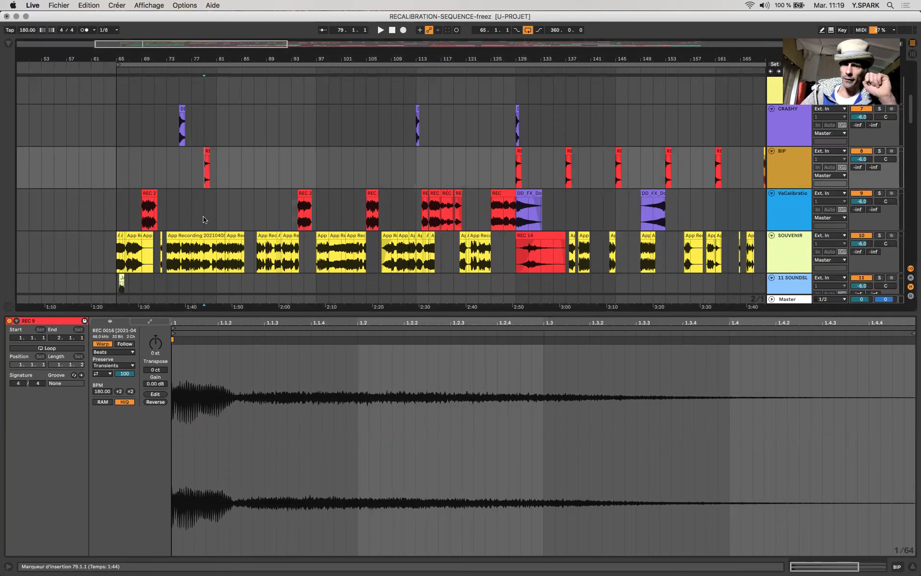
click(880, 151)
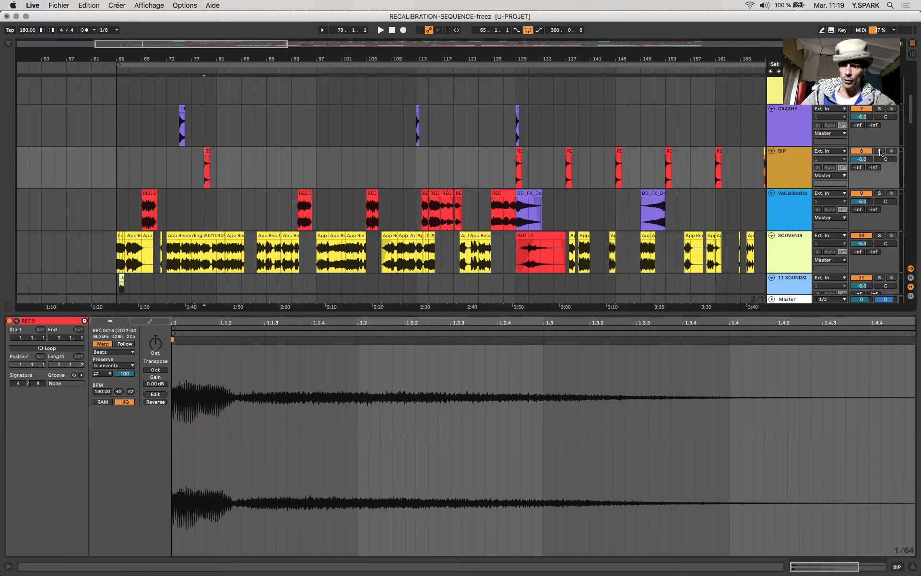
- Audition the BIP track's clip and take the track out of solo
key(space)
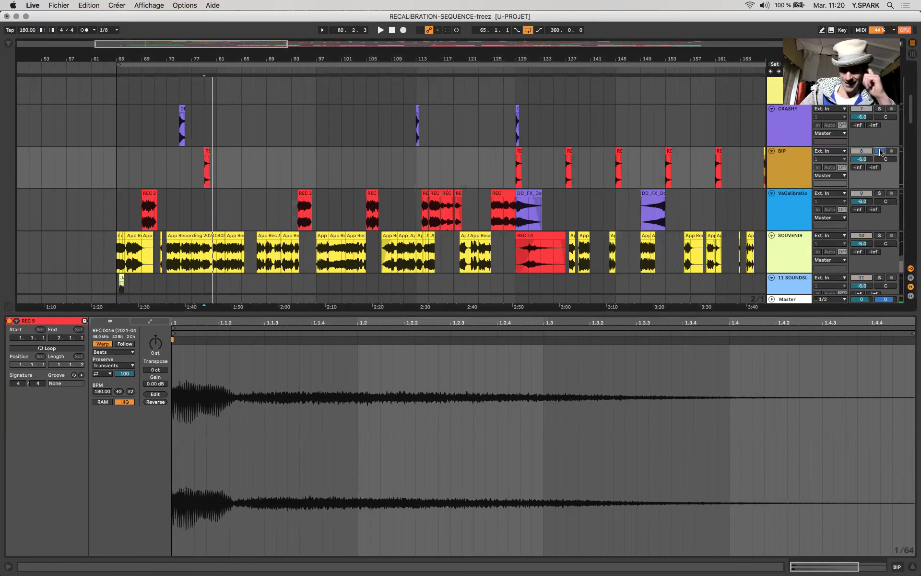
click(879, 151)
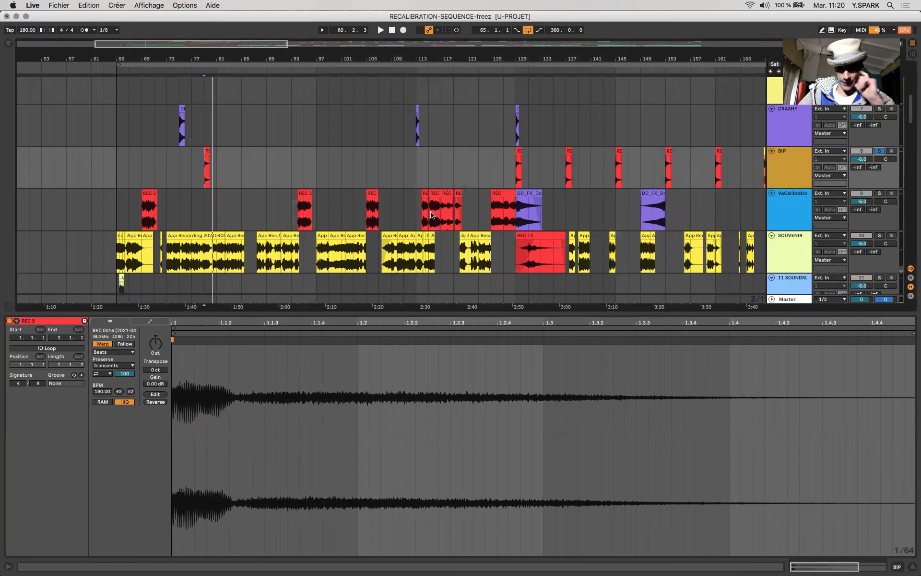
- Audition the first clip on the CRASHY track in solo, starting at bar 75, and take the track out of solo
click(180, 136)
scroll(881, 226, up, 3)
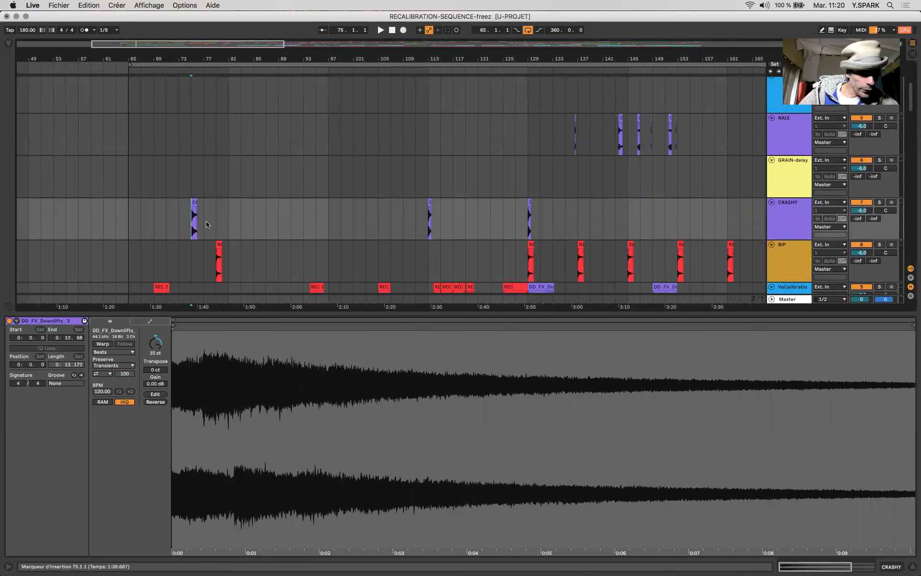
scroll(207, 224, up, 5)
scroll(207, 224, down, 5)
click(880, 202)
key(space)
click(880, 202)
key(space)
- Find the two GRAIN-delay clips between bars 353 and 361, audition them in solo, and take the track out of solo
scroll(521, 172, right, 10)
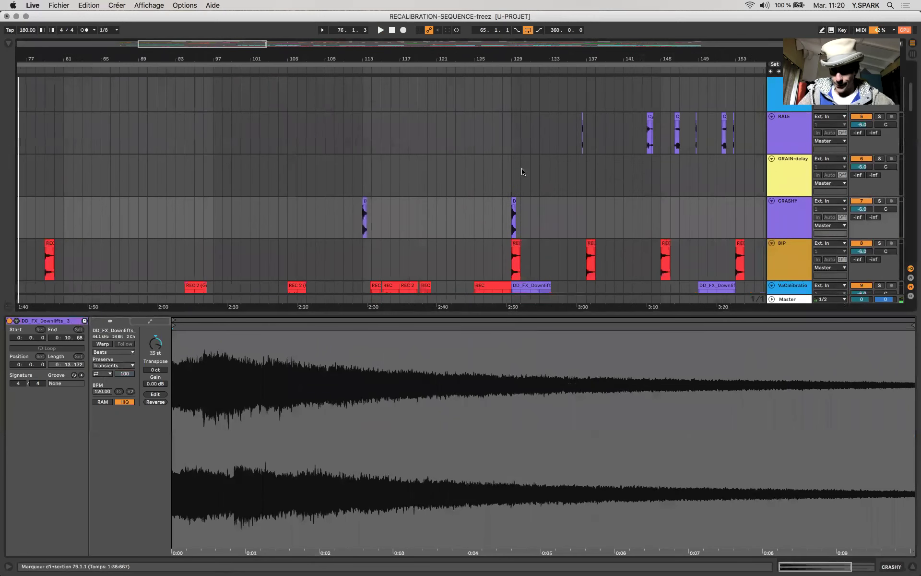
scroll(564, 175, down, 10)
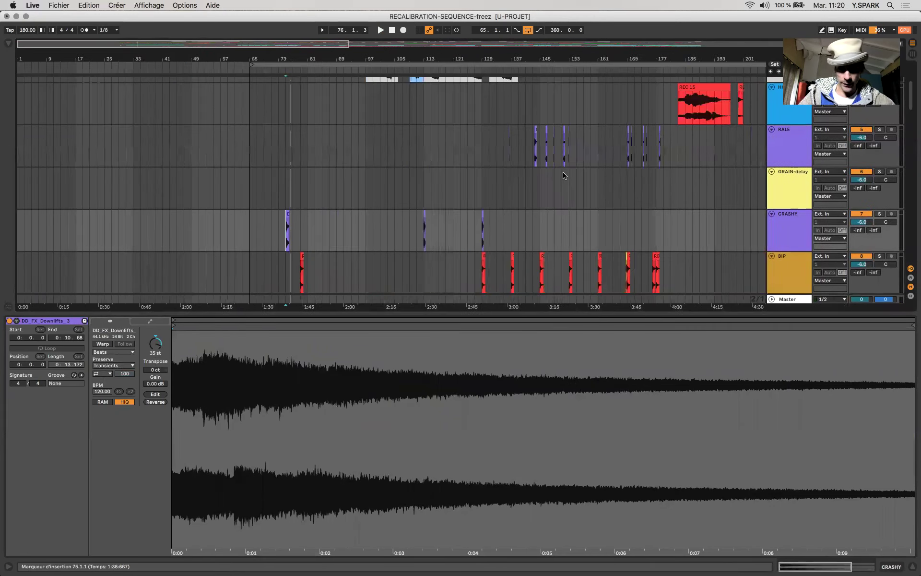
drag(506, 189, 521, 189)
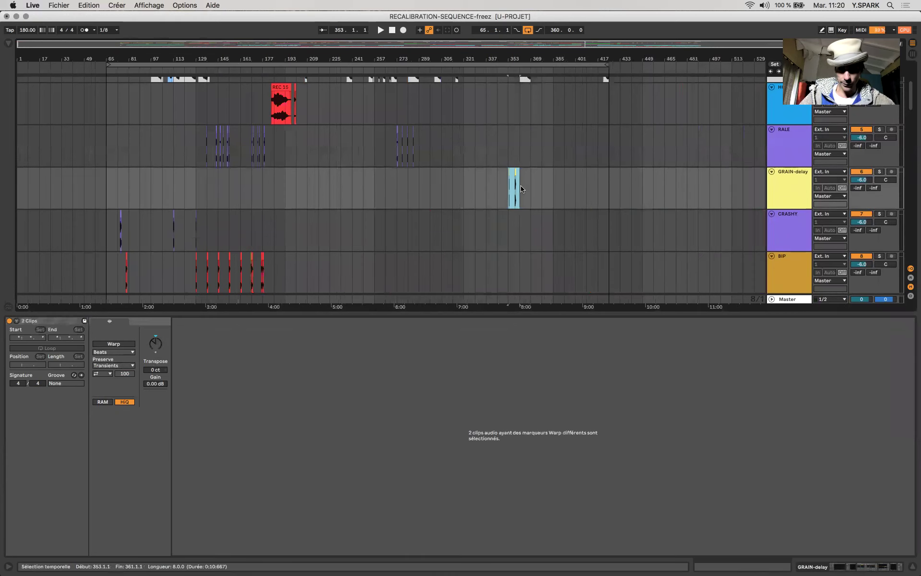
key(z)
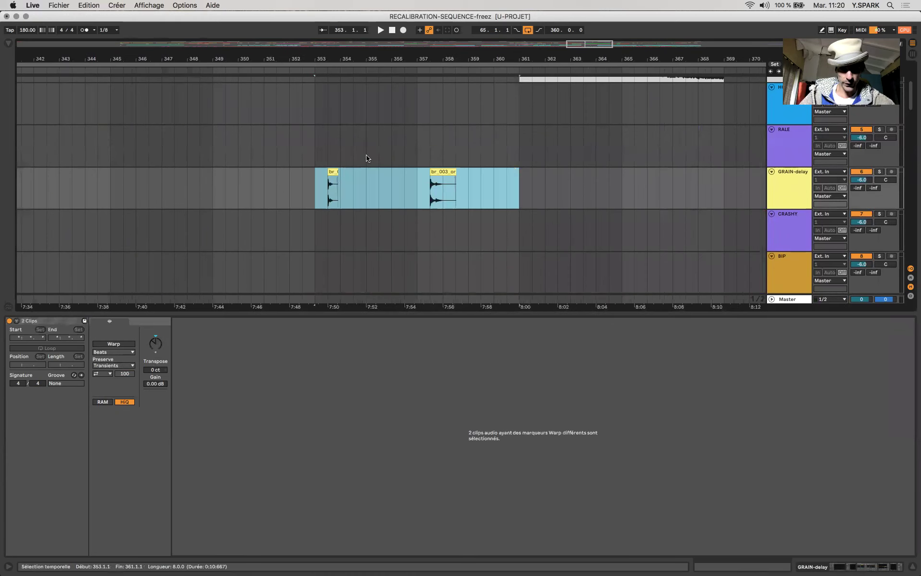
click(338, 172)
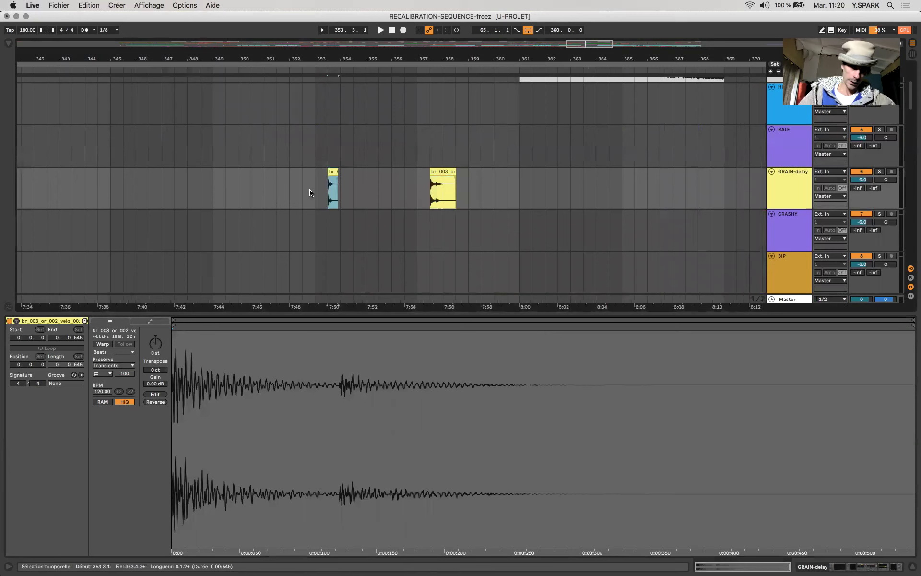
click(314, 193)
click(329, 182)
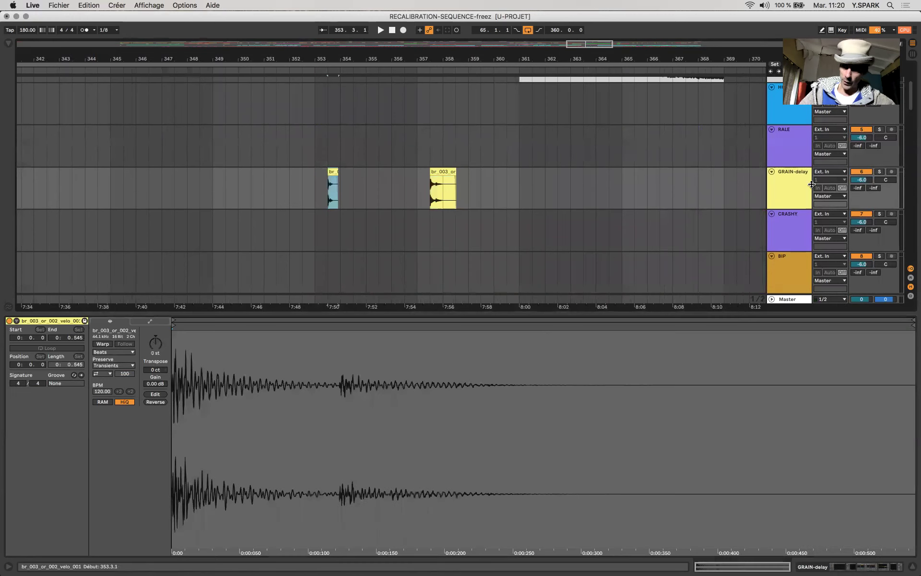
click(879, 171)
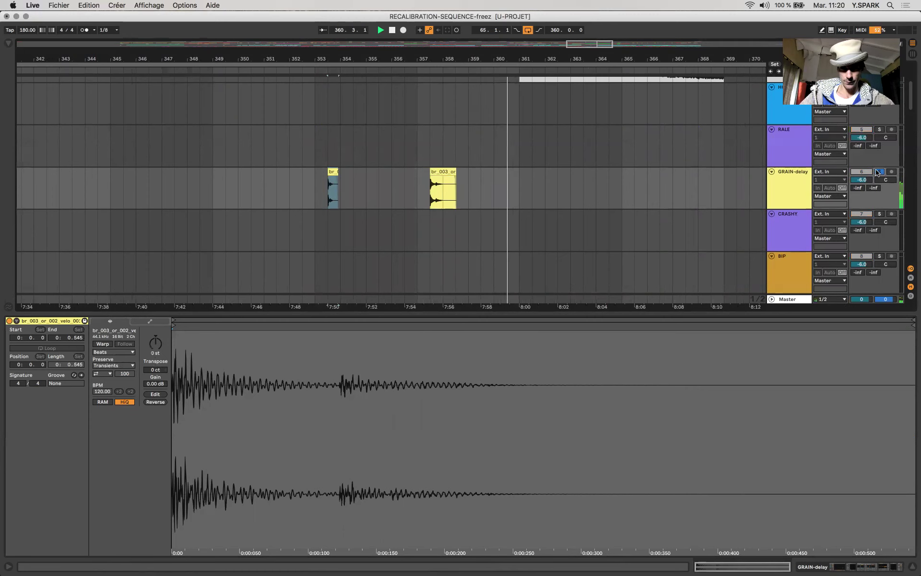
click(878, 173)
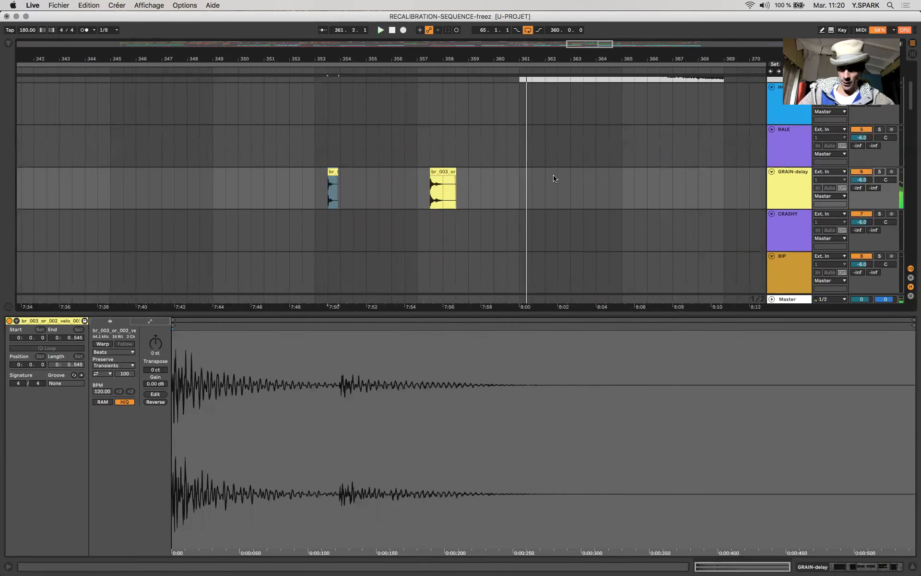
- Audition the REC 15 clip on the HORROR track in solo from bar 183, and take the track out of solo
scroll(551, 177, down, 3)
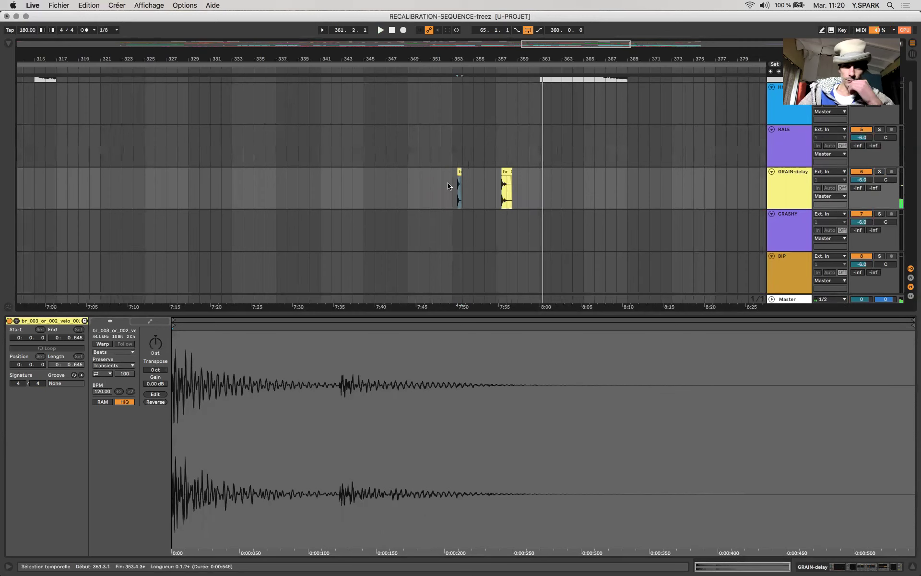
scroll(448, 186, down, 5)
scroll(448, 187, down, 15)
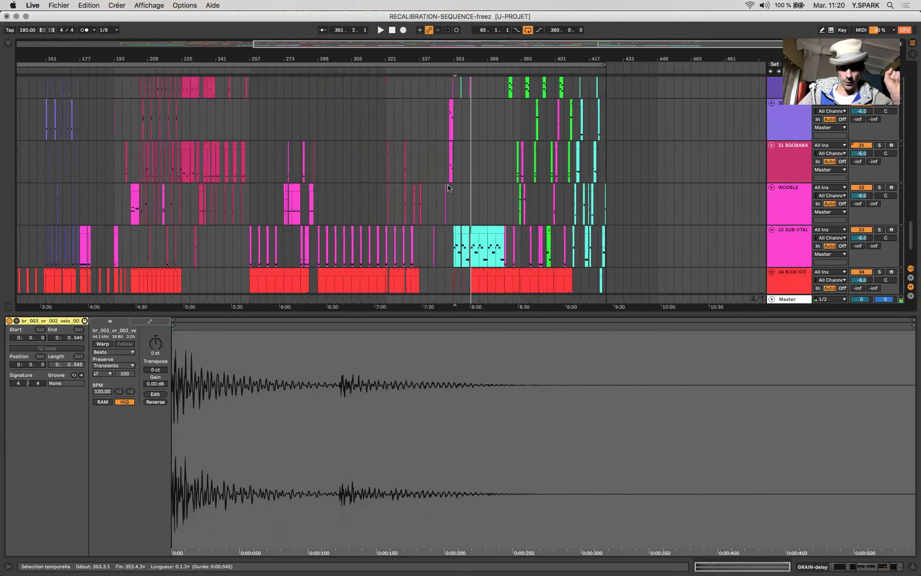
scroll(448, 187, down, 3)
scroll(448, 187, up, 20)
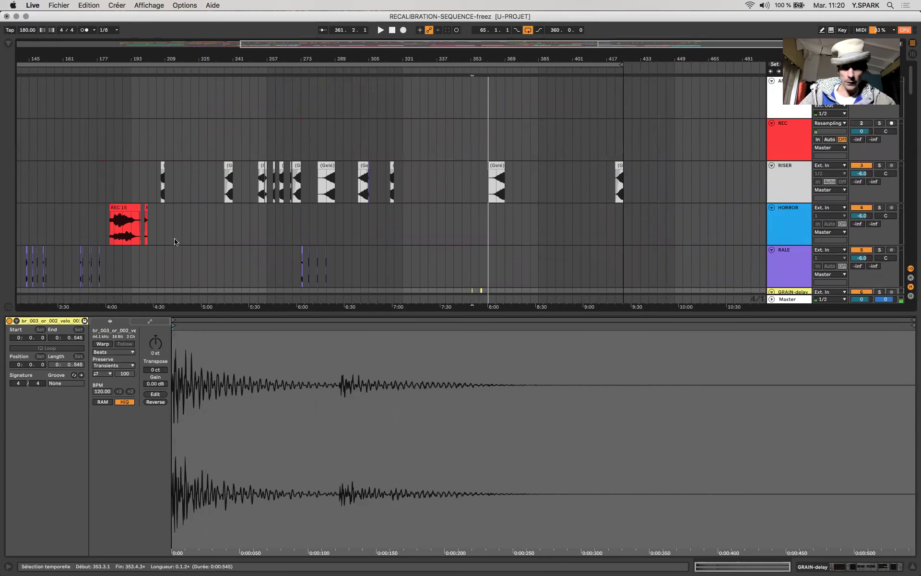
scroll(102, 220, left, 3)
scroll(101, 221, down, 2)
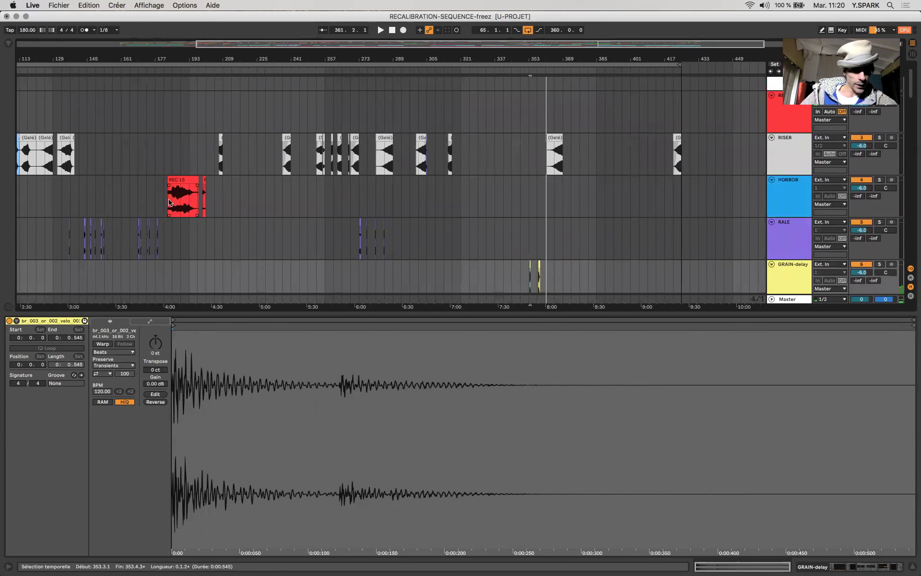
click(168, 202)
scroll(169, 202, up, 5)
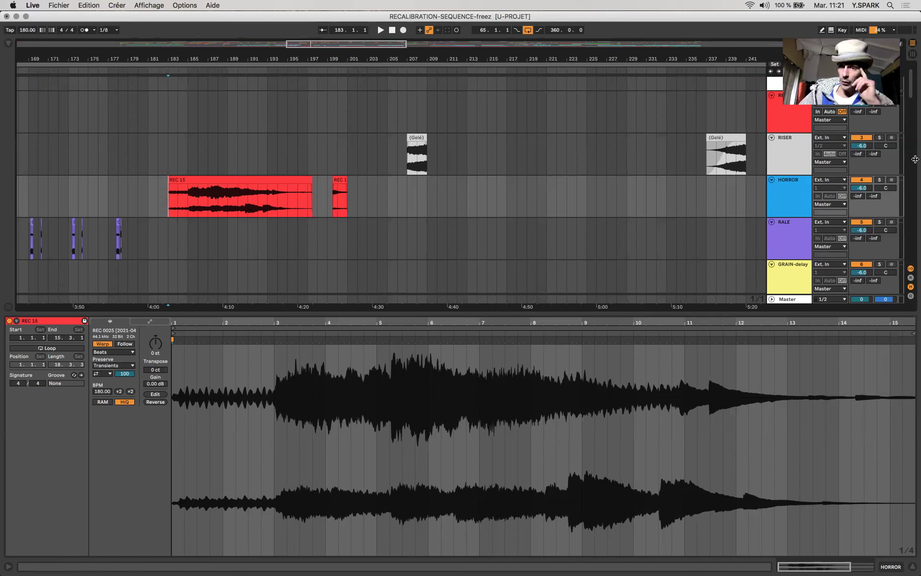
click(880, 180)
key(space)
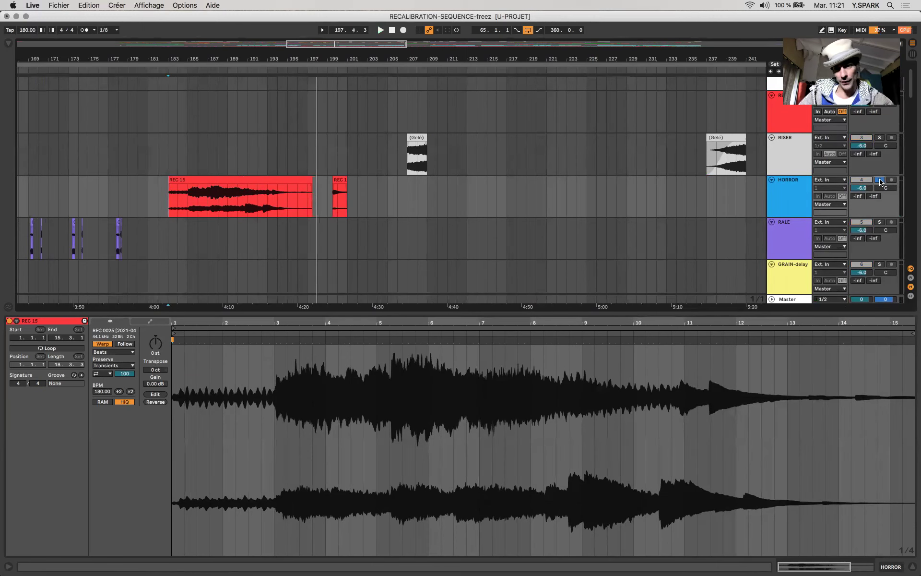
click(880, 180)
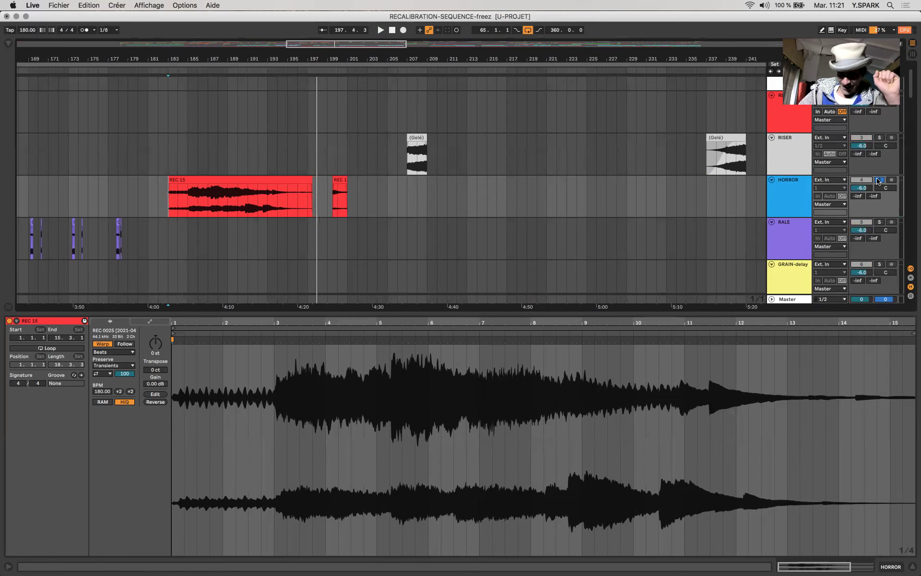
- Audition the frozen RISER clip at bar 207 in solo and take the track out of solo
right_click(606, 214)
click(411, 134)
click(422, 136)
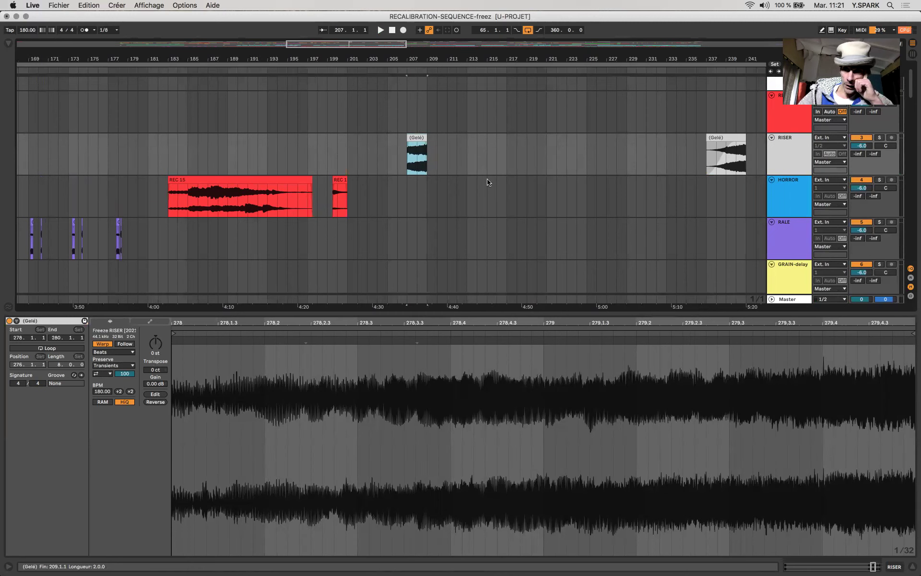
click(879, 137)
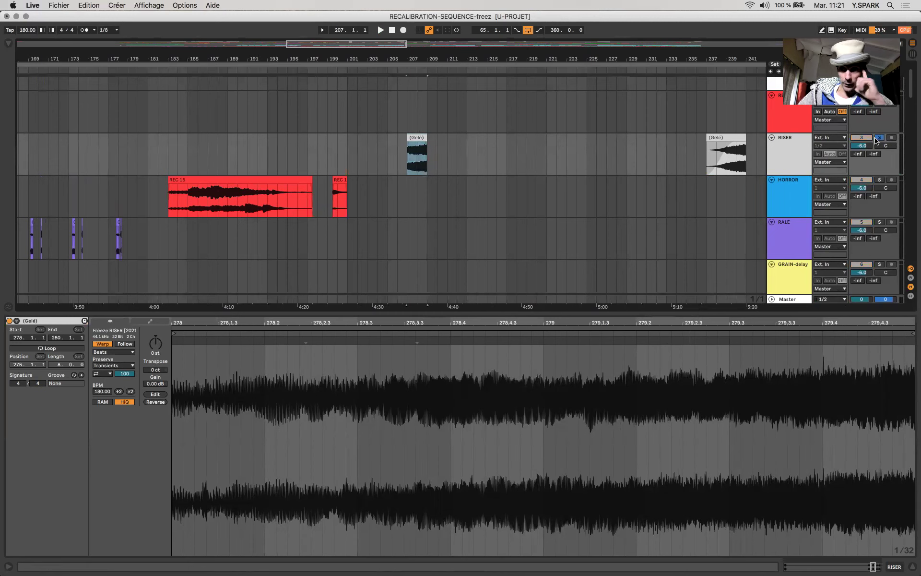
key(space)
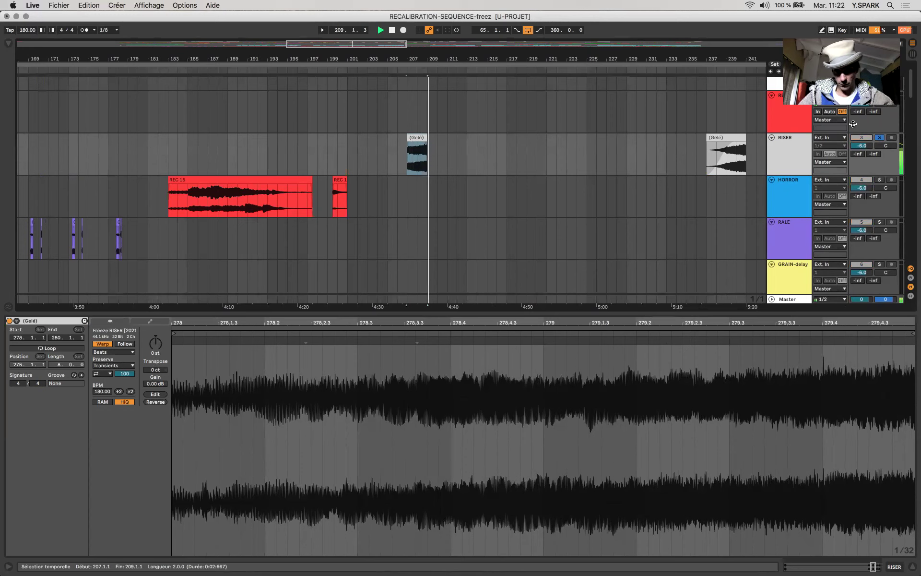
click(879, 138)
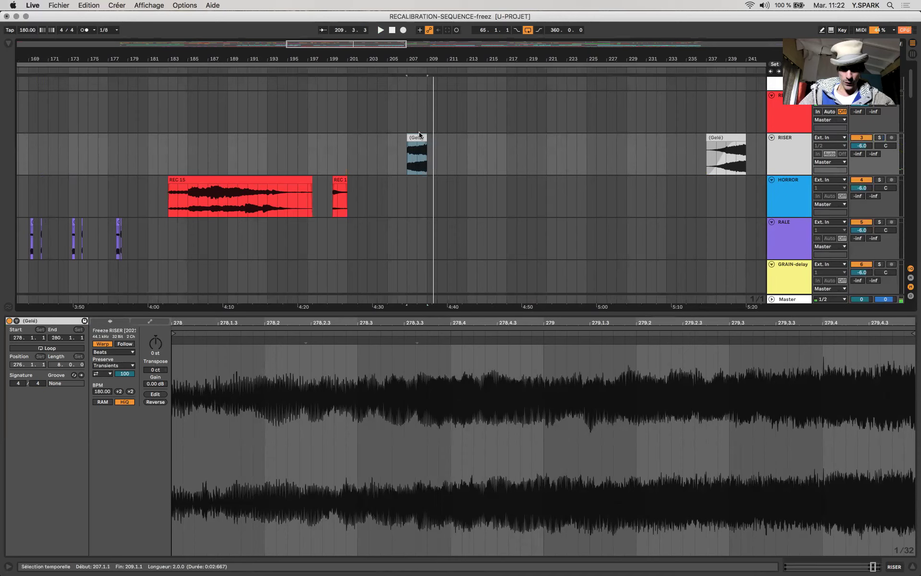
- Play the full mix from bar 205 to hear the riser at bar 207 in context
click(397, 142)
click(384, 143)
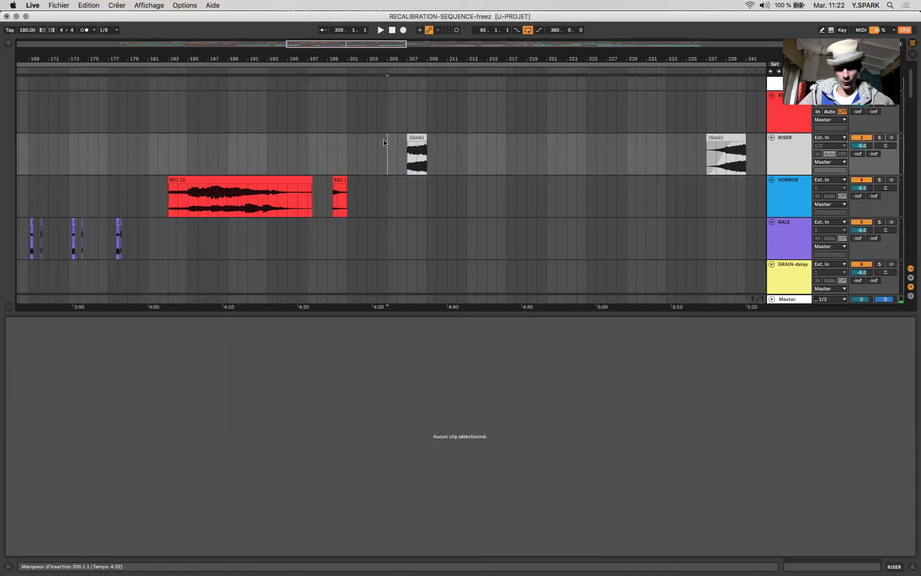
key(space)
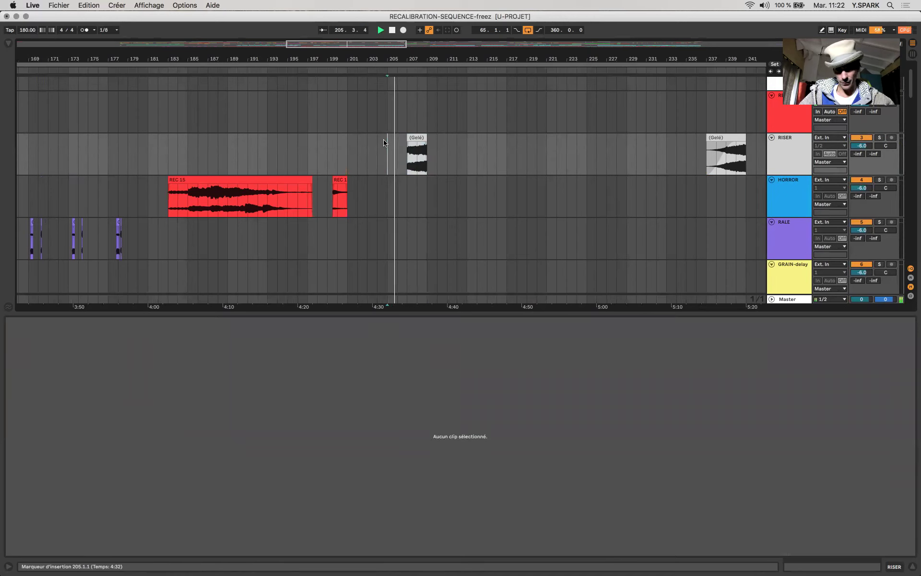
scroll(386, 139, down, 5)
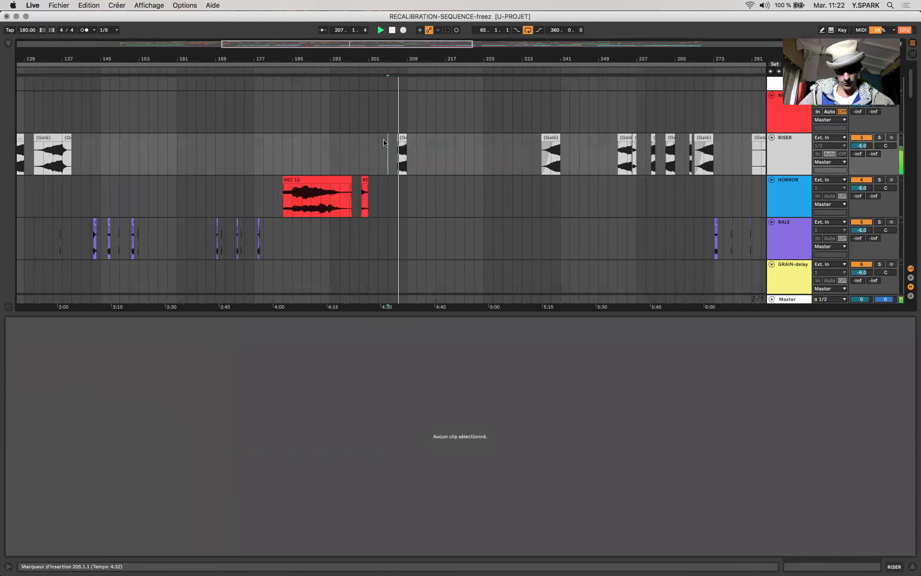
scroll(527, 156, right, 3)
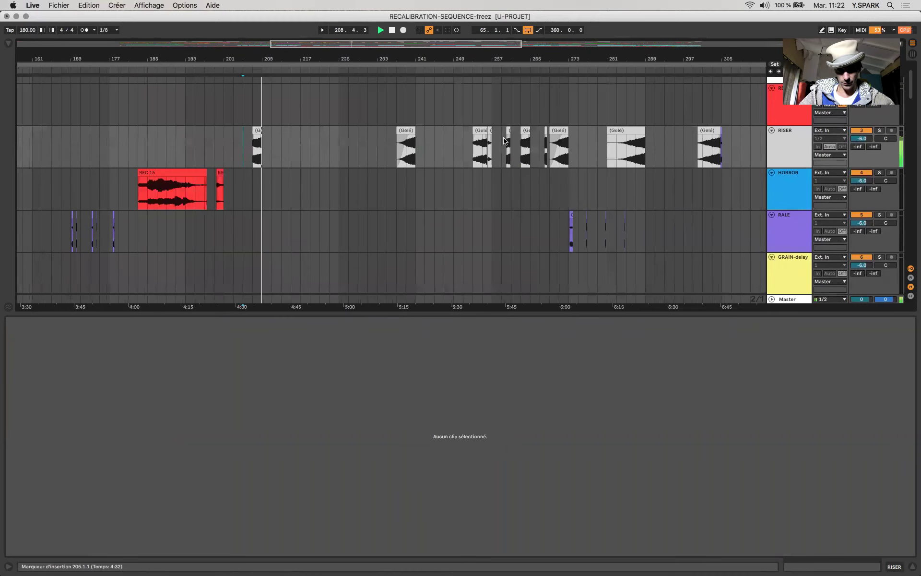
- Play the full mix from bar 259 to hear the group of short risers in context
click(508, 142)
click(500, 147)
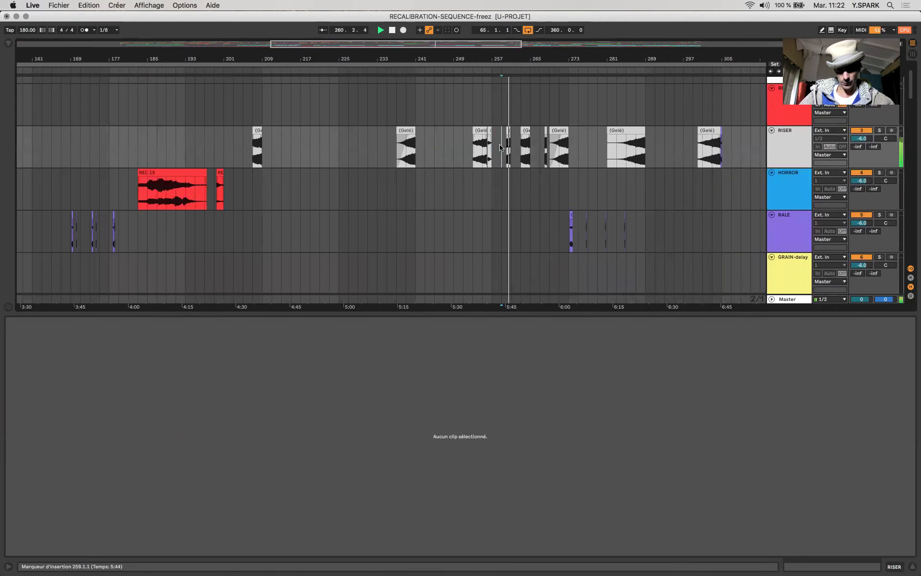
key(plus)
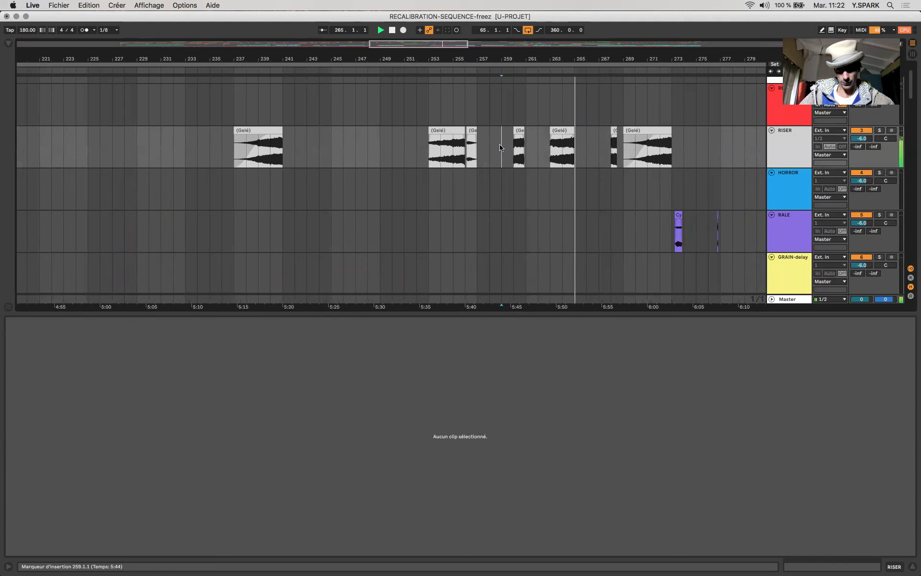
key(minus)
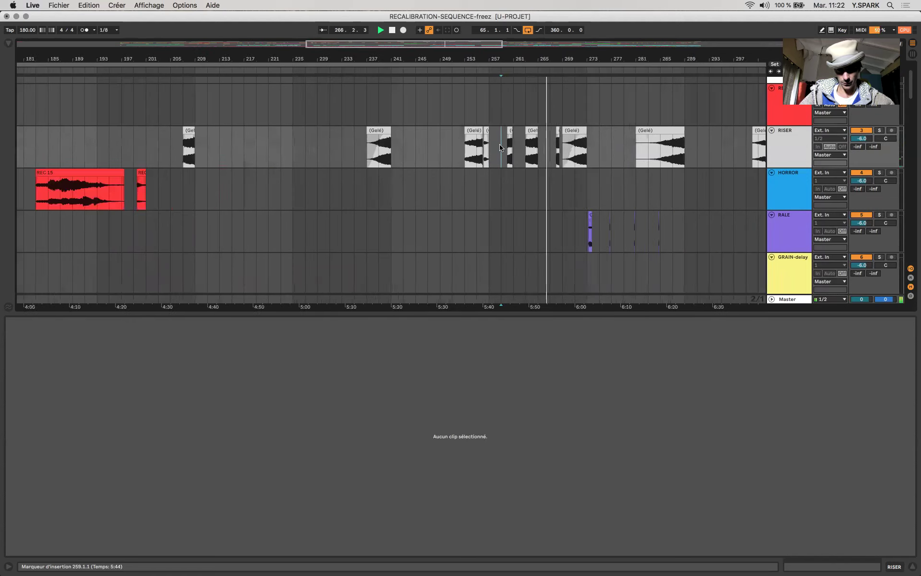
- Collapse the clip detail area and show the whole arrangement's length across the enlarged track view
key(minus)
key(minus)
scroll(500, 147, down, 20)
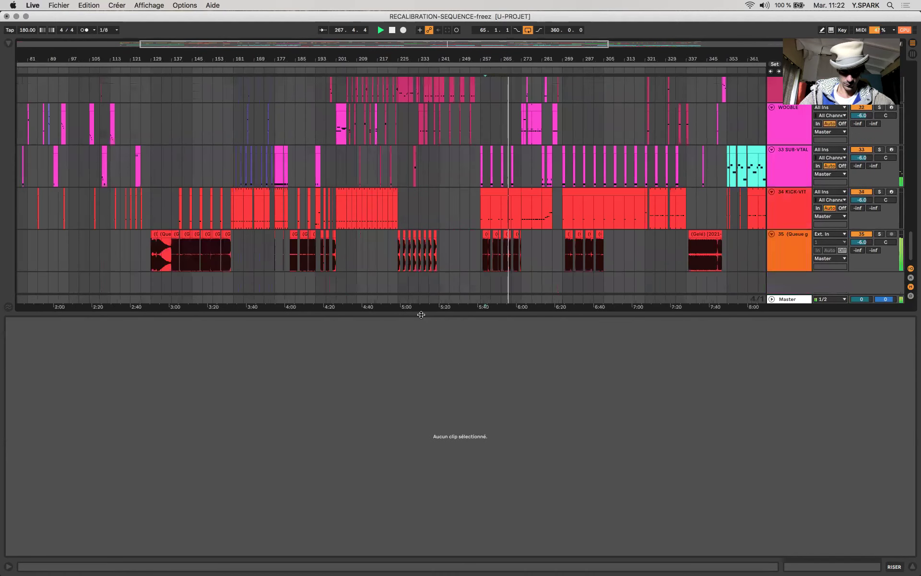
drag(418, 314, 419, 557)
key(minus)
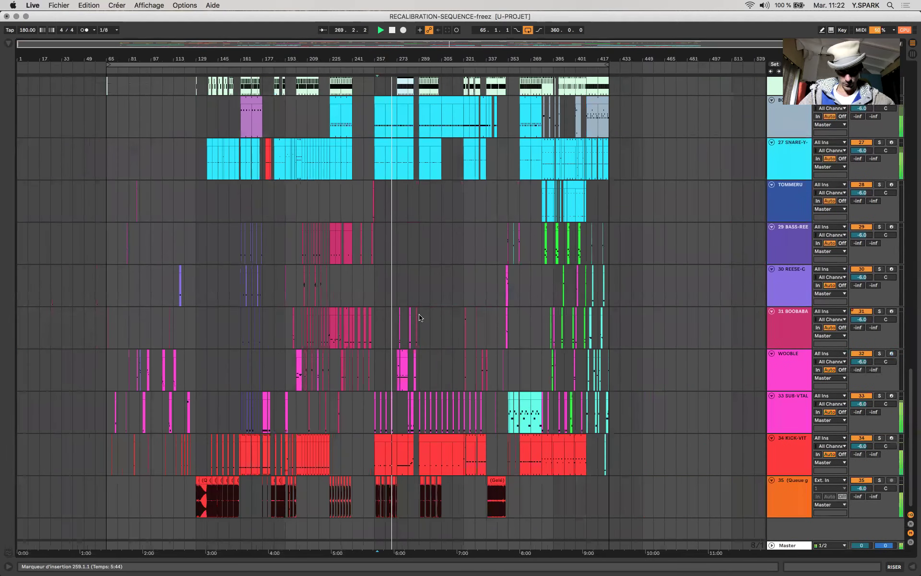
- Look over all the arrangement's tracks and select bars 65 to 129 on the PUNK track
scroll(421, 283, up, 20)
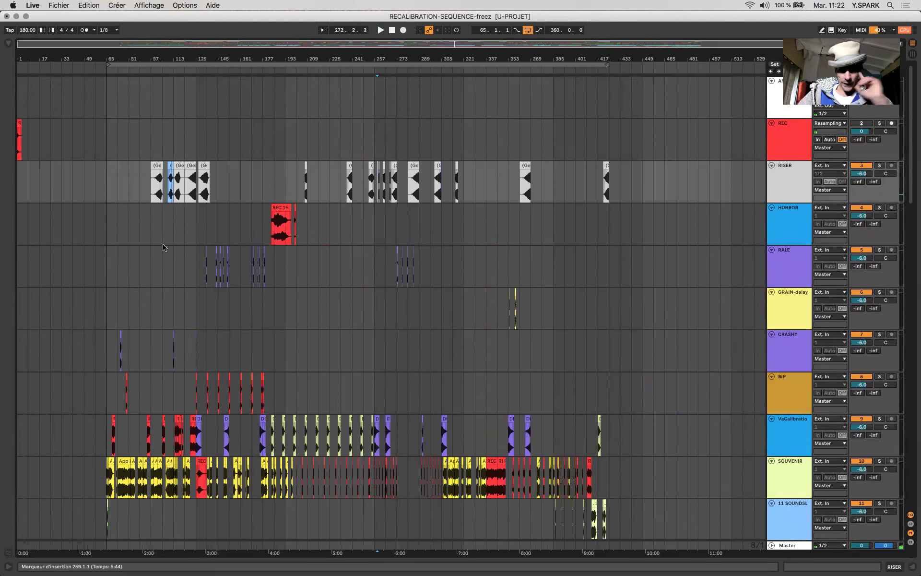
scroll(317, 340, down, 1)
scroll(317, 340, down, 20)
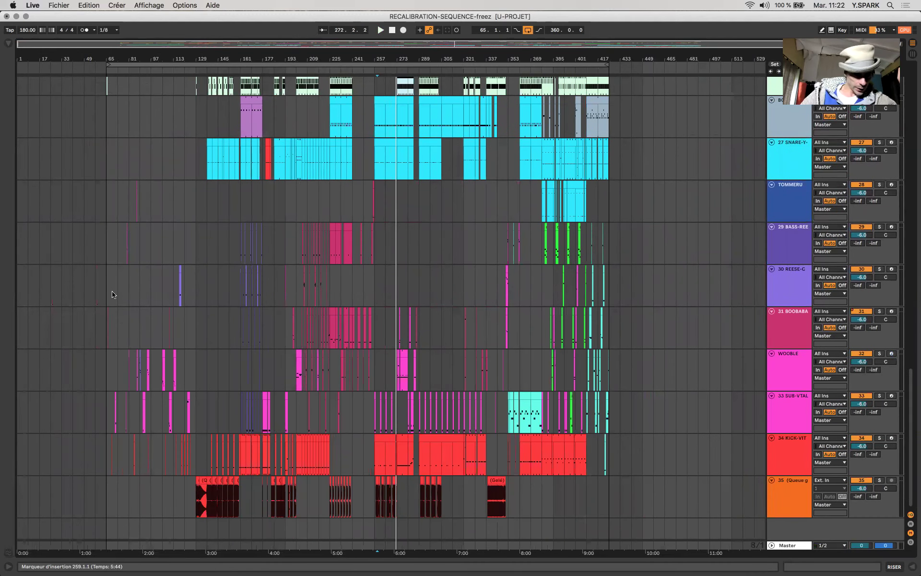
scroll(120, 352, up, 15)
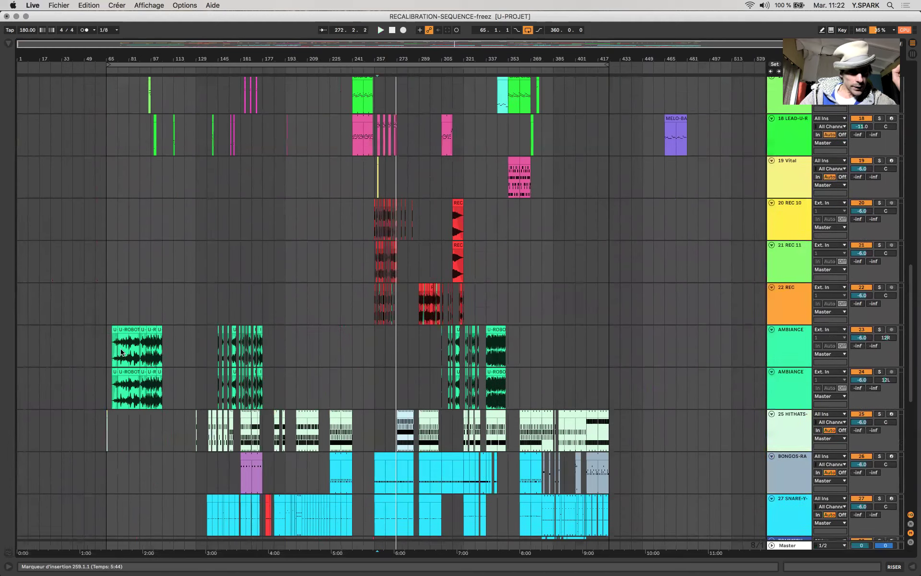
scroll(120, 351, up, 10)
scroll(168, 261, up, 3)
click(106, 235)
shift+click(196, 246)
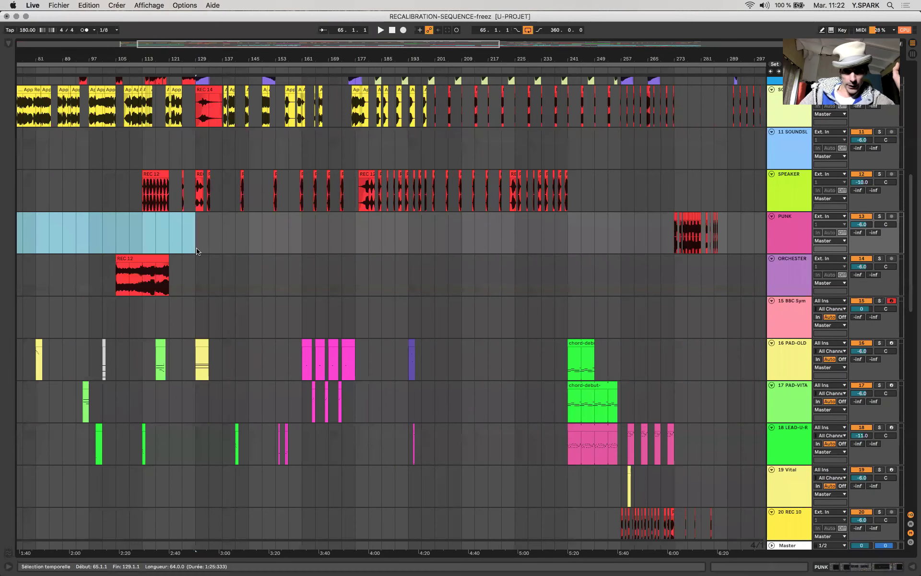
- Show the arrangement's whole length and select bars 65 to 137 on the PUNK track
scroll(196, 250, down, 5)
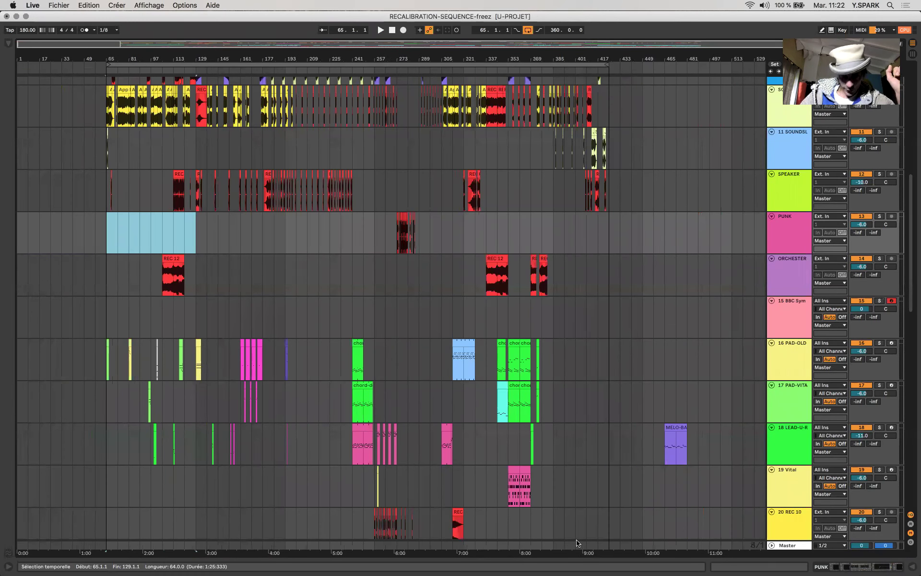
scroll(163, 280, up, 5)
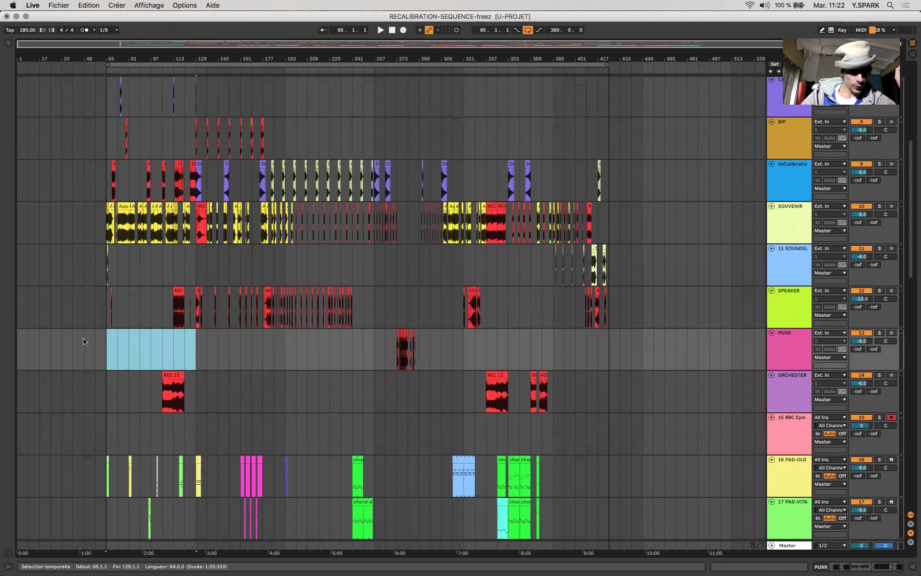
drag(104, 348, 195, 344)
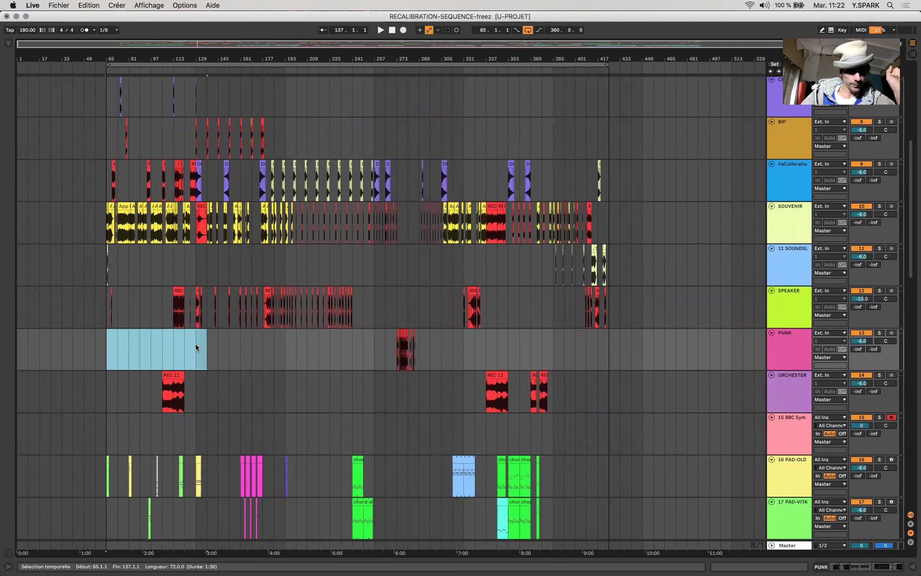
- Mark out the following sections on the PUNK track by selecting bars 129 to 137 and bars 137 to 185
click(195, 344)
shift+click(210, 354)
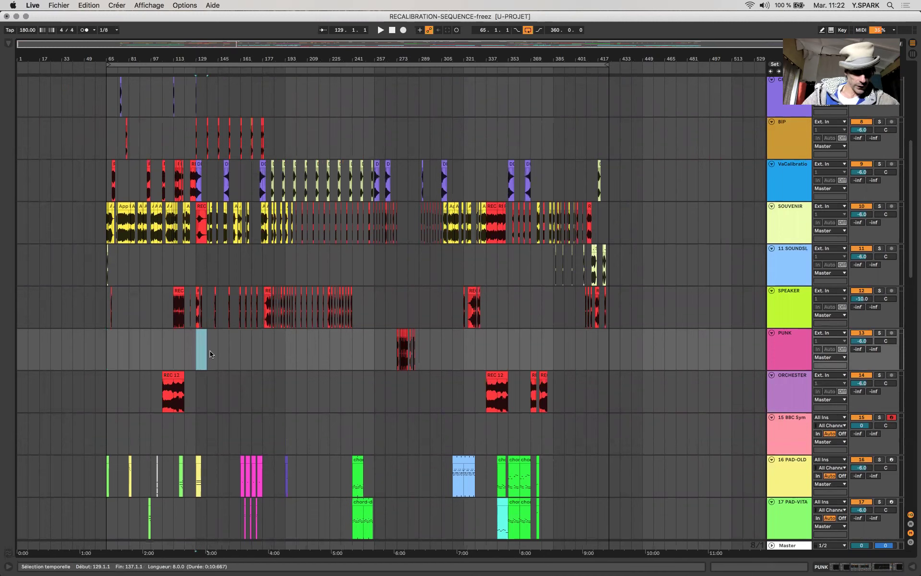
drag(209, 347, 271, 347)
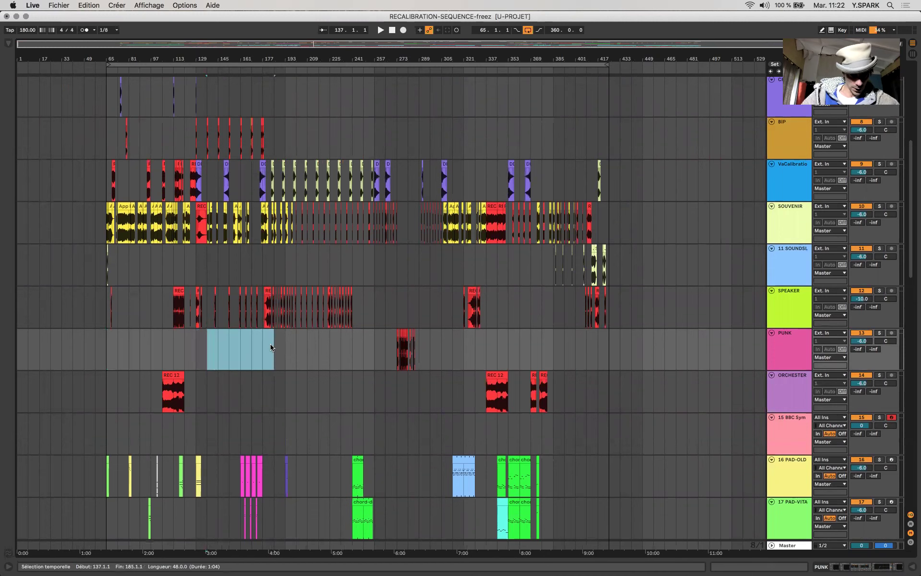
- Select bars 145 to 161 on the SUB-VTAL track and bars 161 to 177 on the WOOBLE track
scroll(271, 347, down, 15)
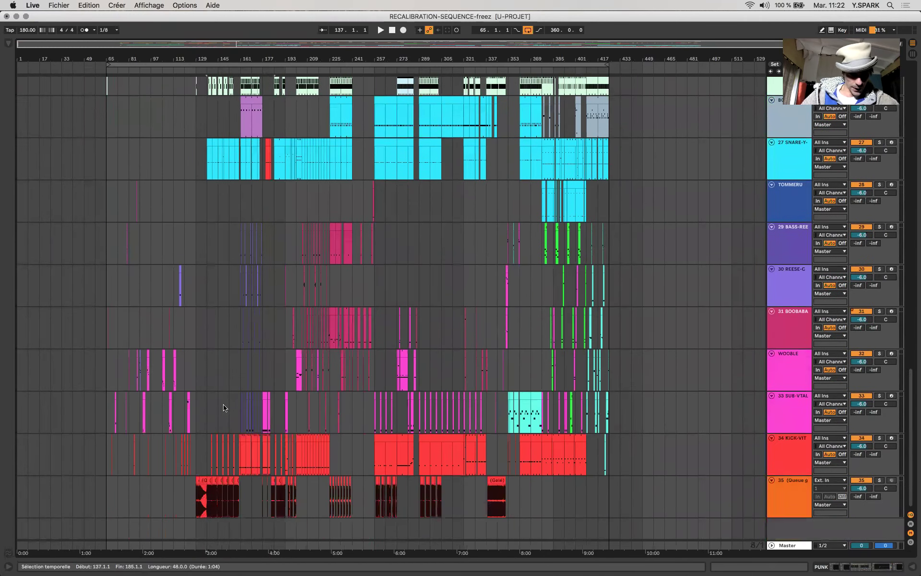
click(237, 414)
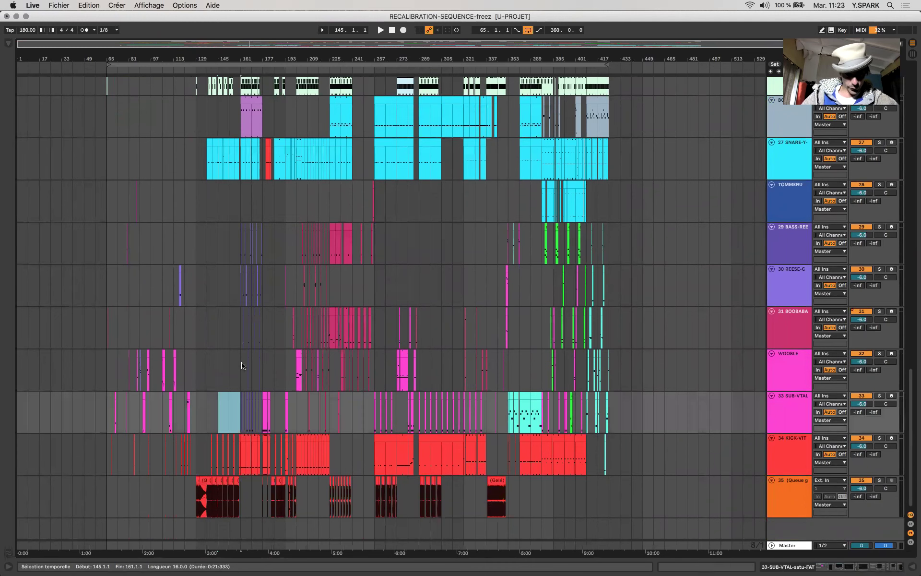
key(plus)
drag(241, 365, 300, 370)
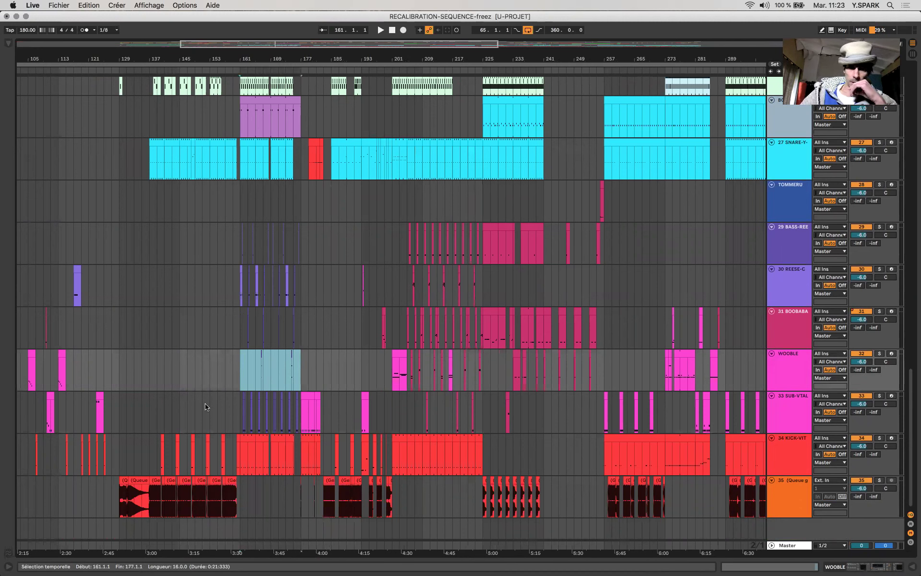
- Play the full mix from bar 145 and look over the tracks above and below WOOBLE during playback
click(181, 372)
key(space)
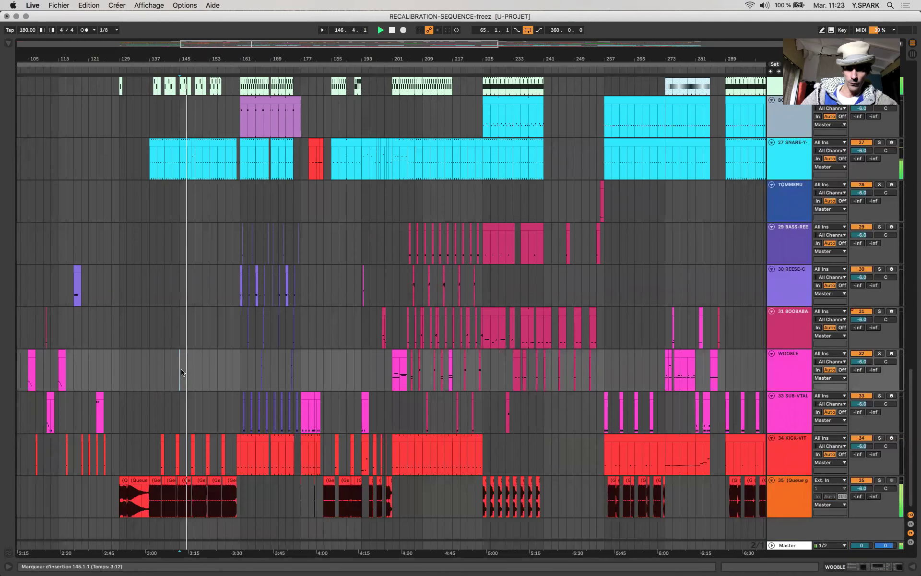
key(minus)
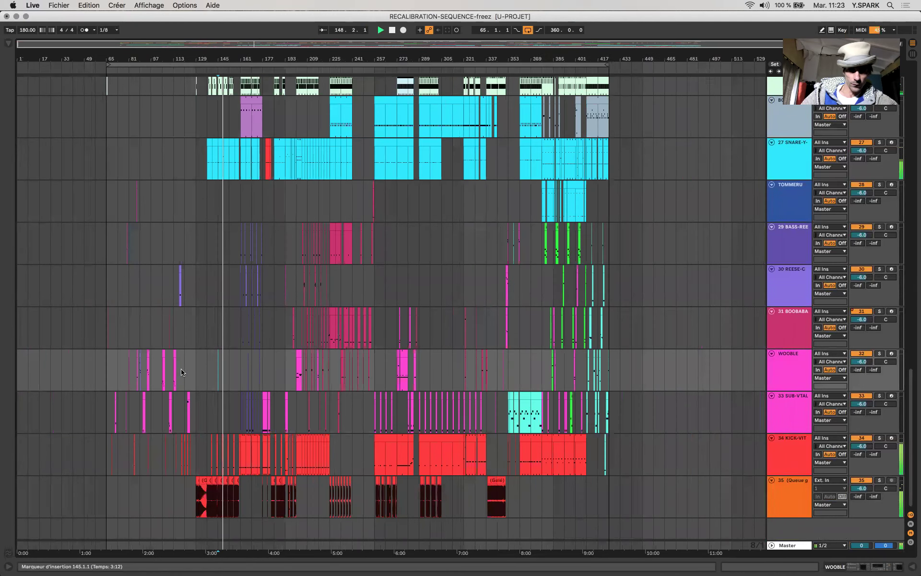
scroll(180, 371, up, 6)
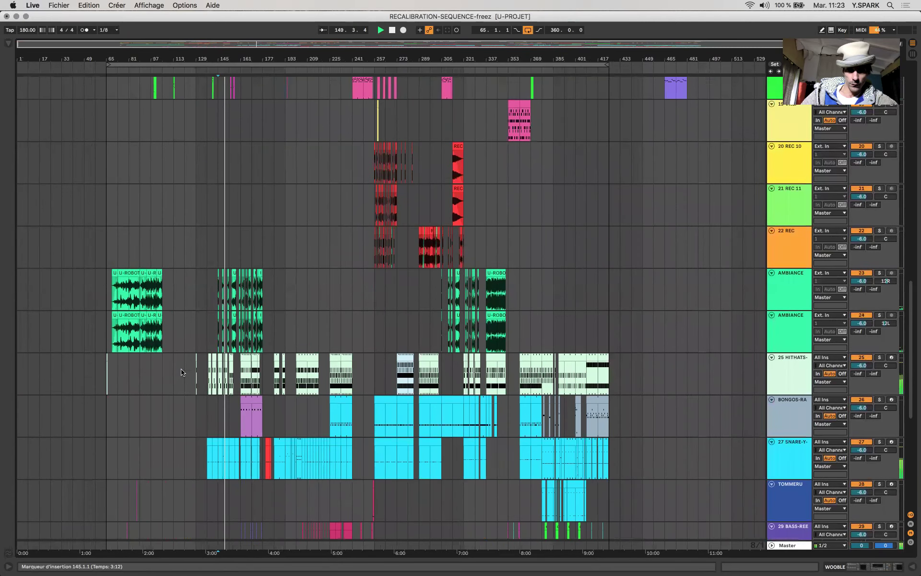
scroll(181, 372, up, 5)
scroll(181, 372, up, 12)
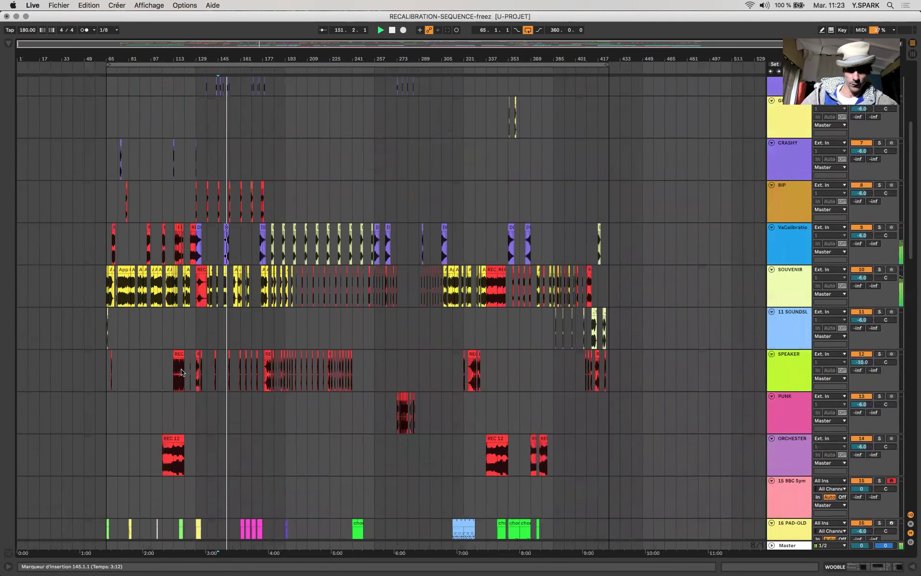
scroll(181, 371, down, 20)
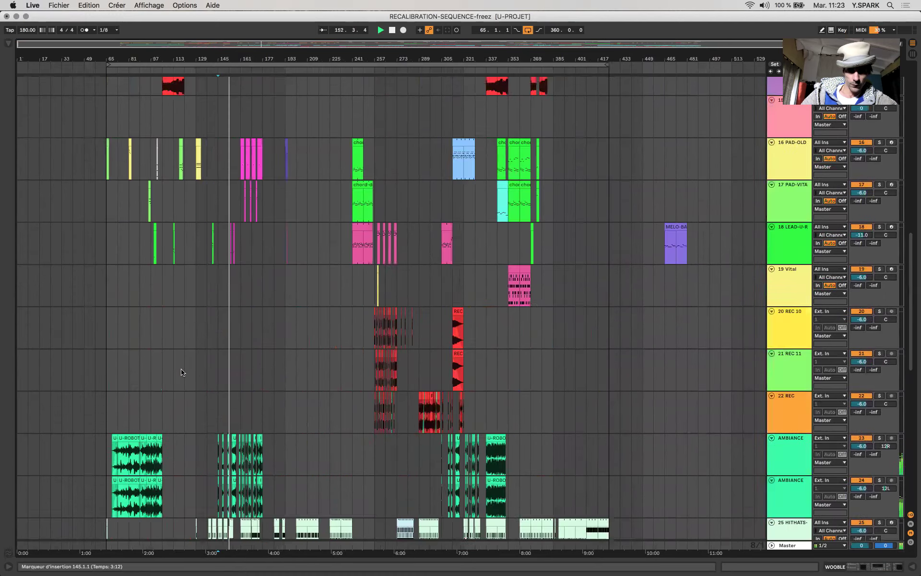
scroll(217, 406, up, 6)
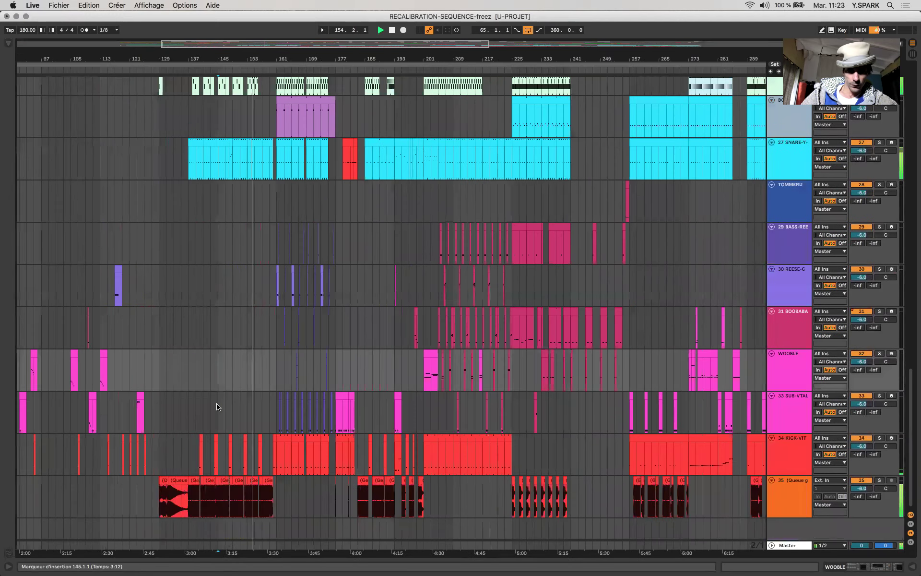
- Follow the playing mix on the drum and bass tracks, comparing close and wide views of bars 161 to 185
scroll(217, 407, right, 2)
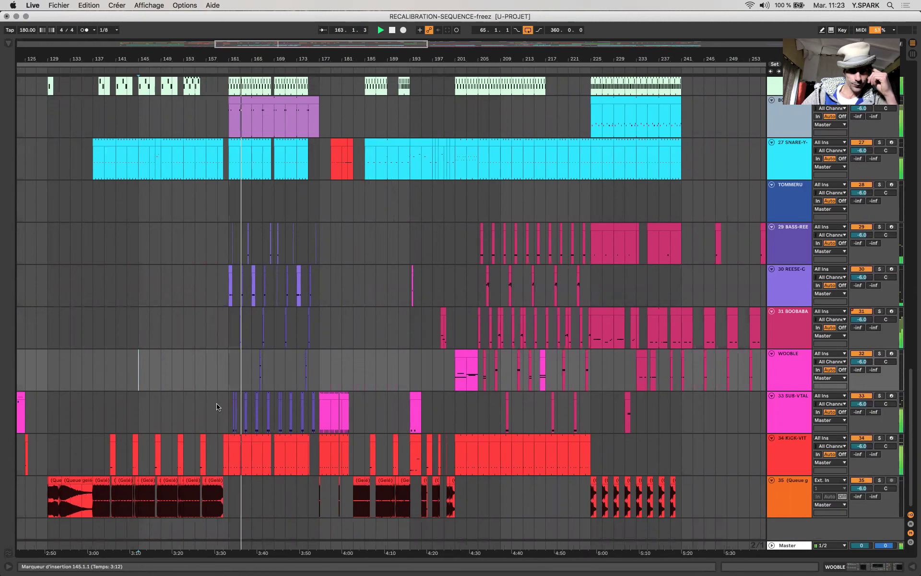
key(minus)
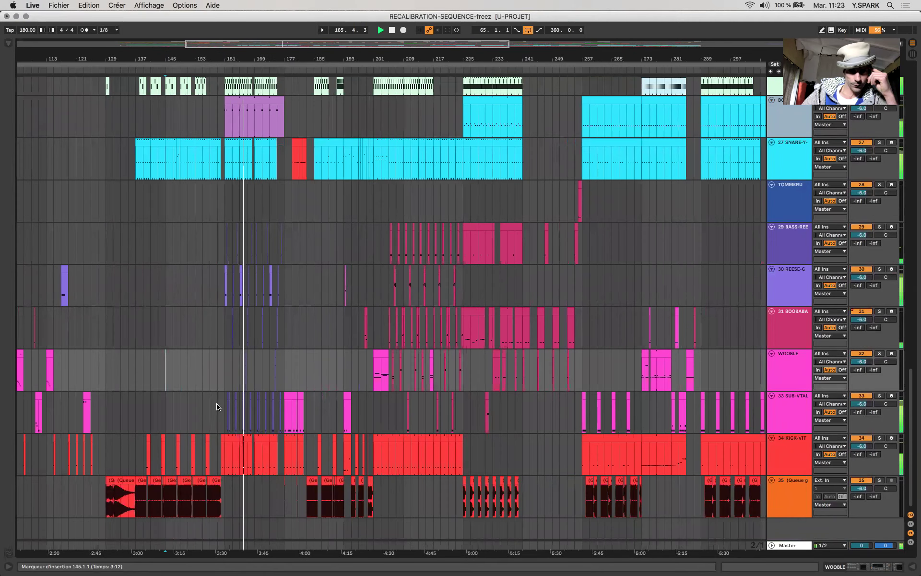
key(minus)
key(minus)
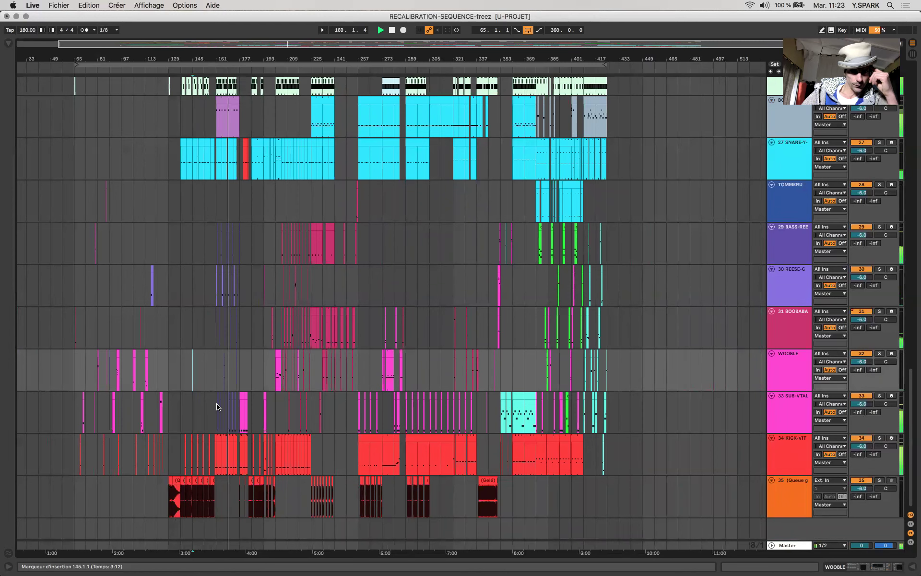
key(plus)
key(plus)
key(plus)
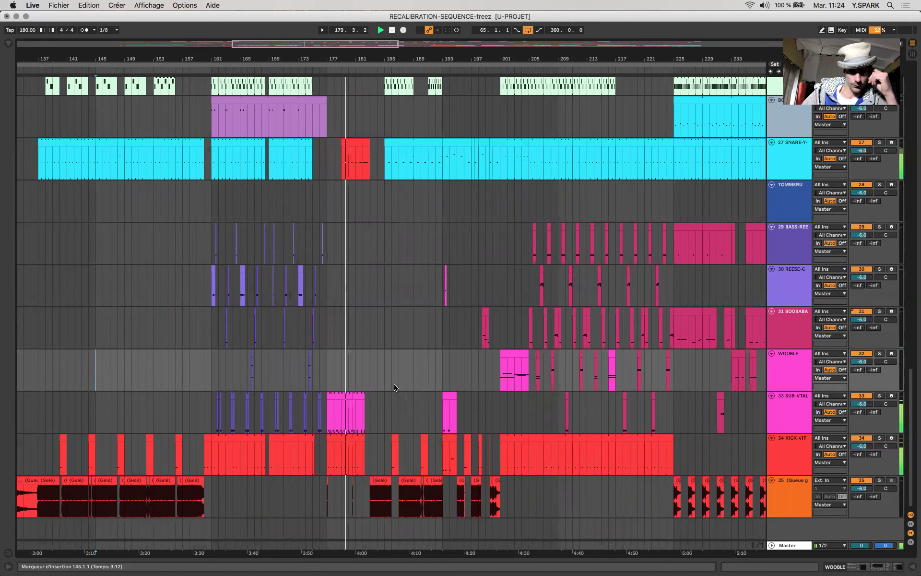
key(minus)
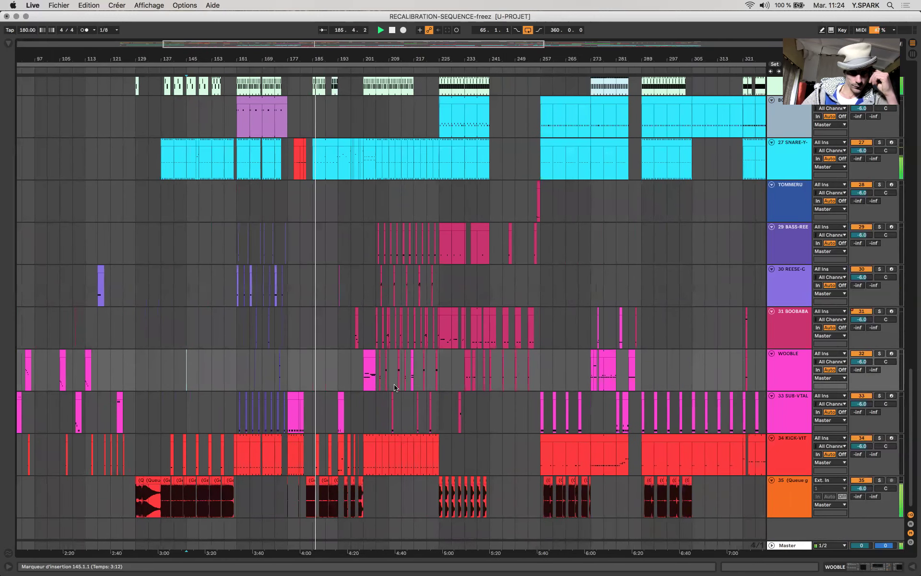
- Check the effect, recording and drum tracks while the mix plays on, and stop playback at bar 202
scroll(394, 388, up, 3)
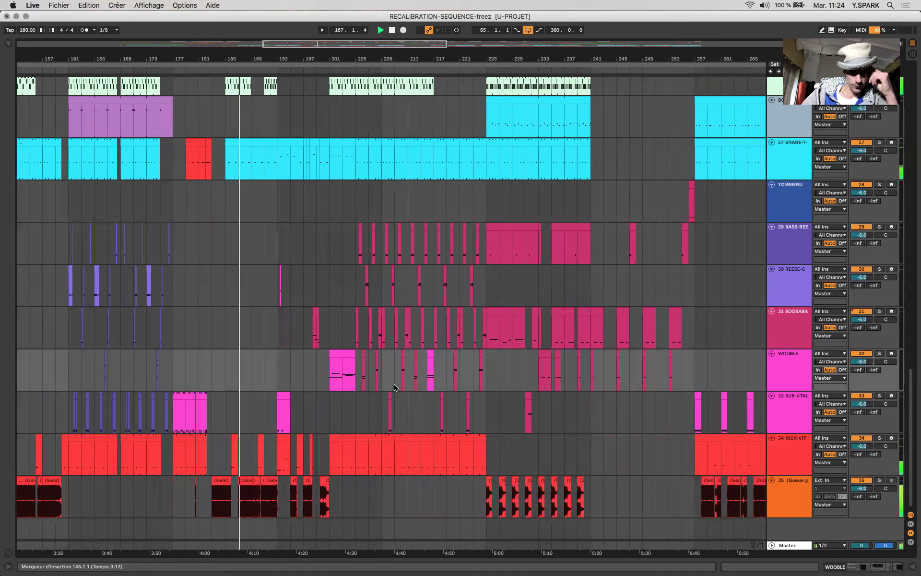
scroll(395, 387, up, 6)
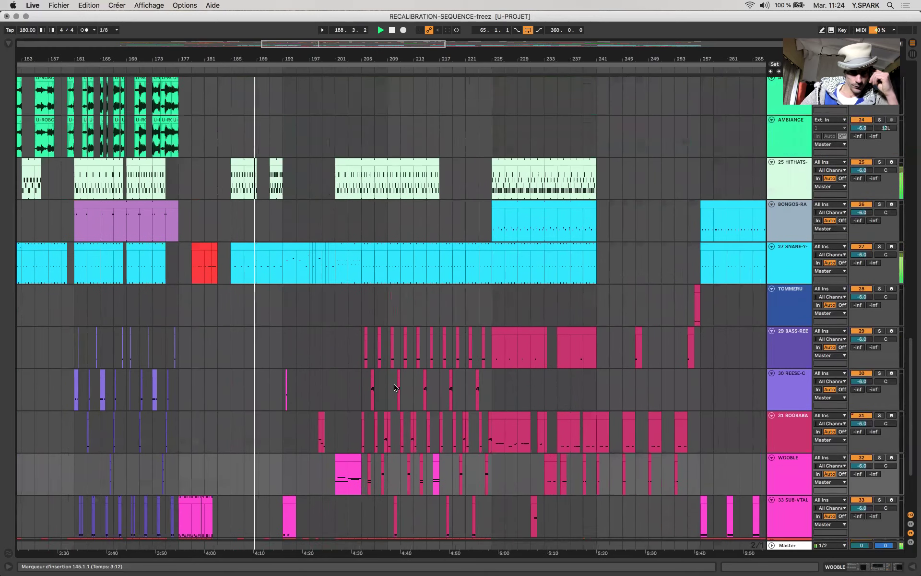
scroll(394, 388, up, 20)
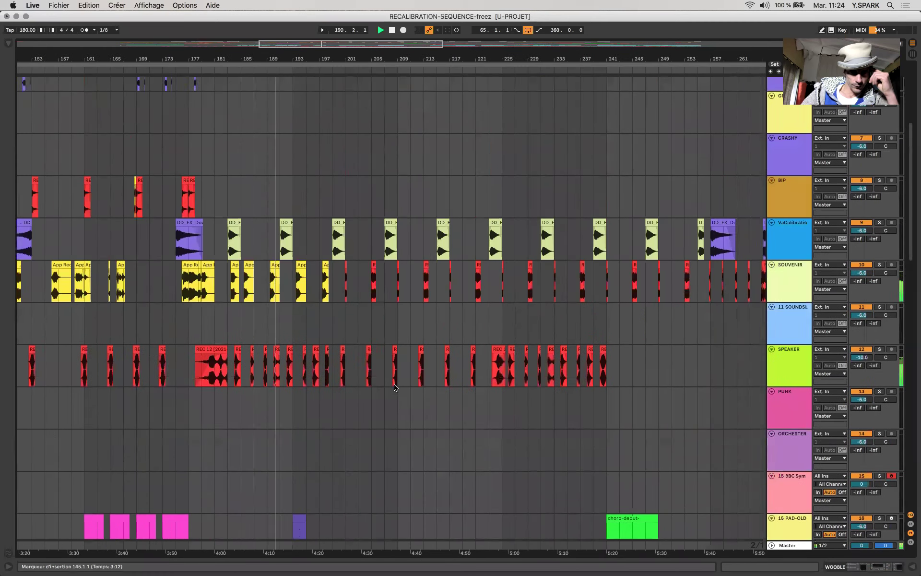
scroll(394, 388, down, 6)
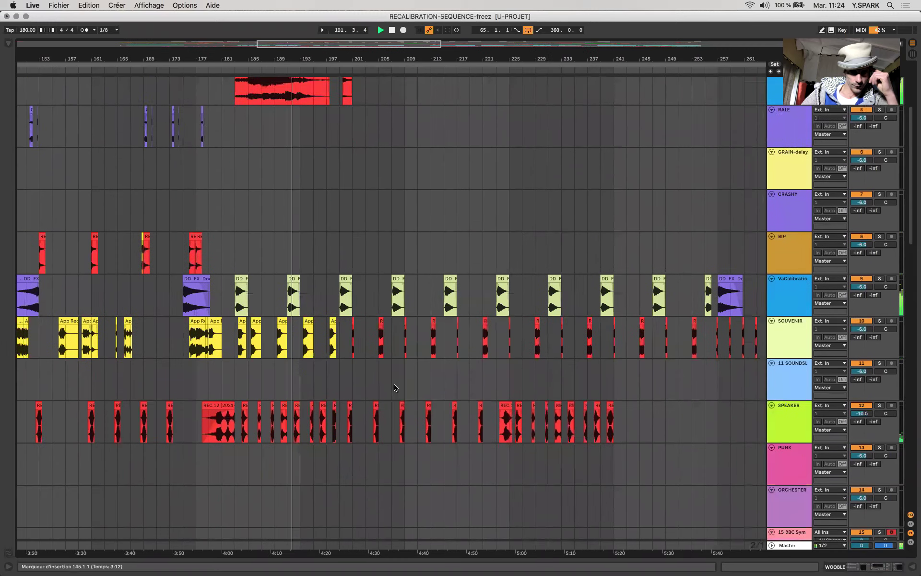
scroll(395, 387, down, 18)
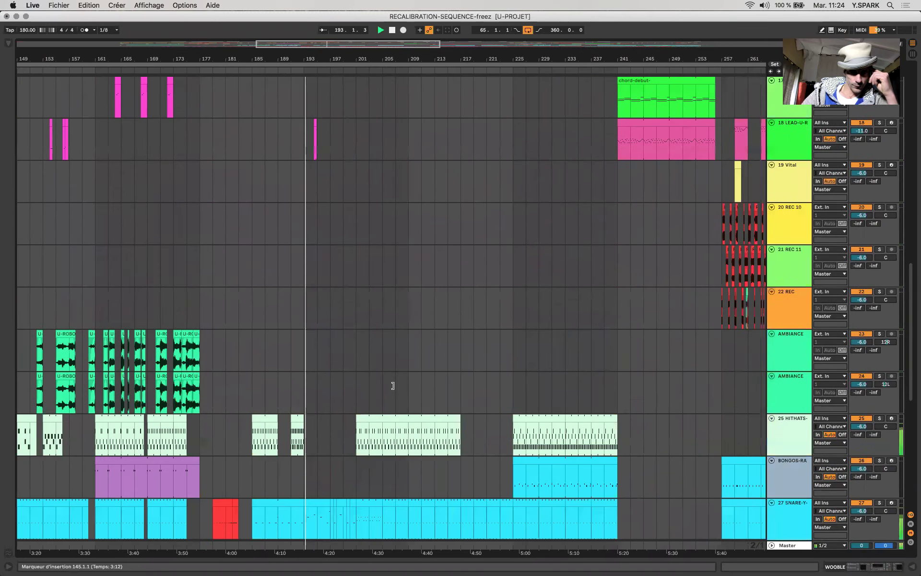
scroll(394, 388, down, 6)
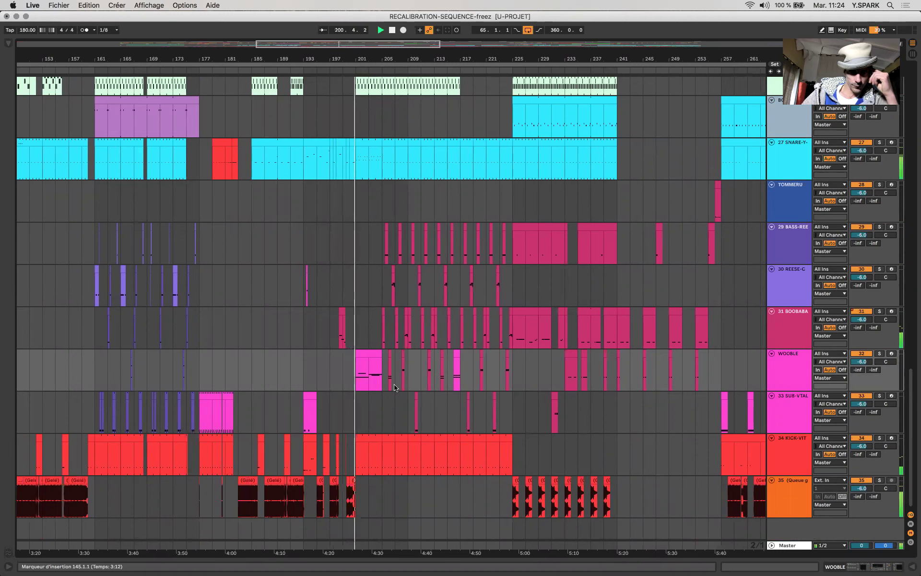
key(minus)
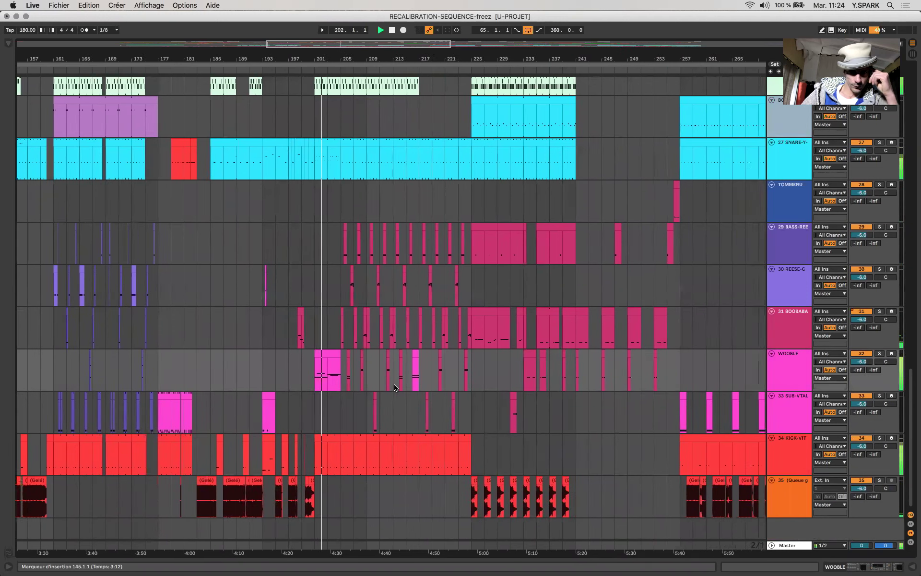
click(375, 350)
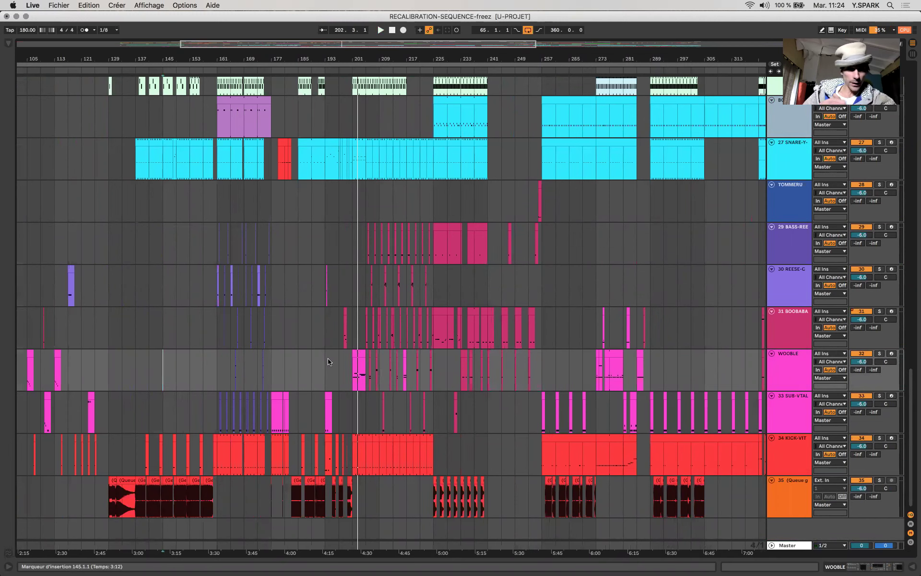
- Examine the frozen-tail clips on track 35 by selecting bars 193 to 201, and clear the selection
key(plus)
key(plus)
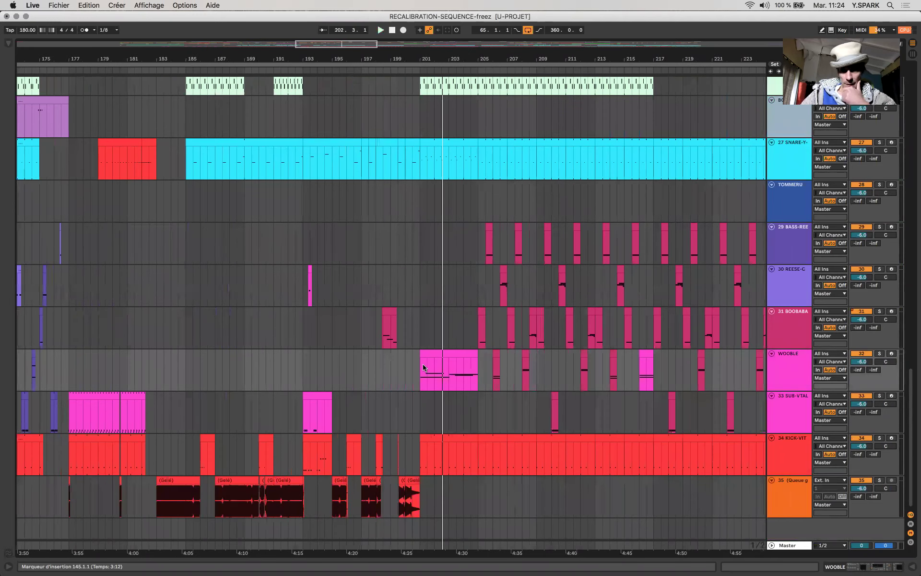
drag(305, 499, 421, 490)
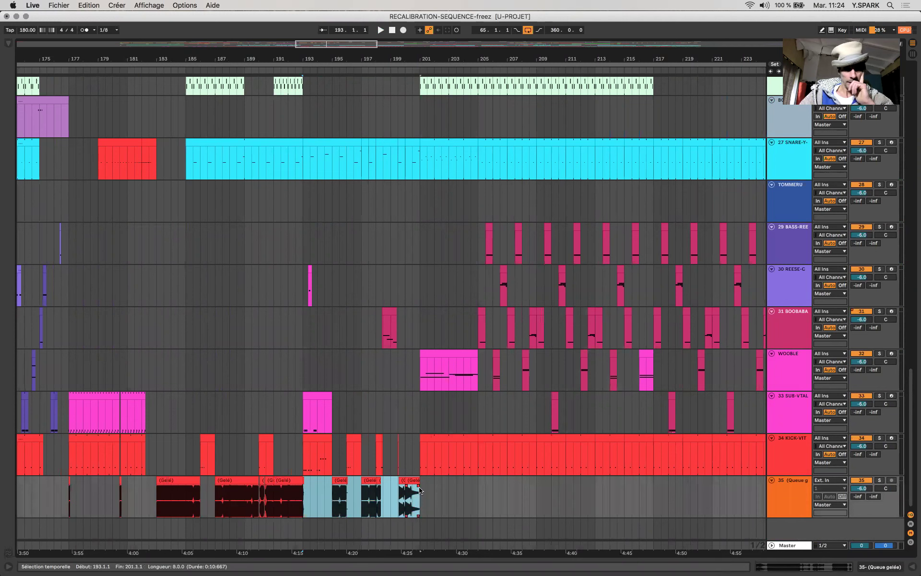
right_click(421, 490)
key(Escape)
key(minus)
key(minus)
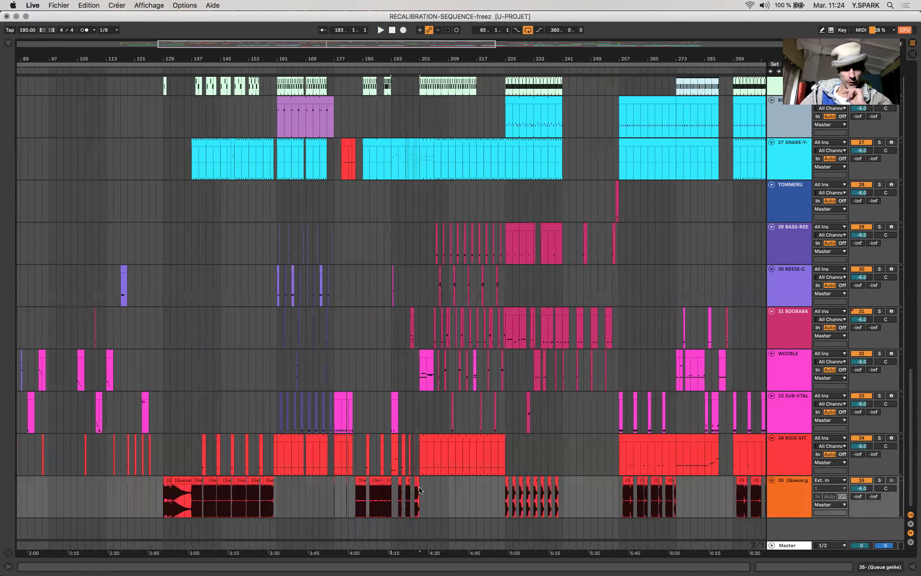
- Select bars 181 to 206 across all tracks from WOOBLE down to Master
click(354, 417)
drag(349, 379, 431, 381)
drag(430, 467, 437, 558)
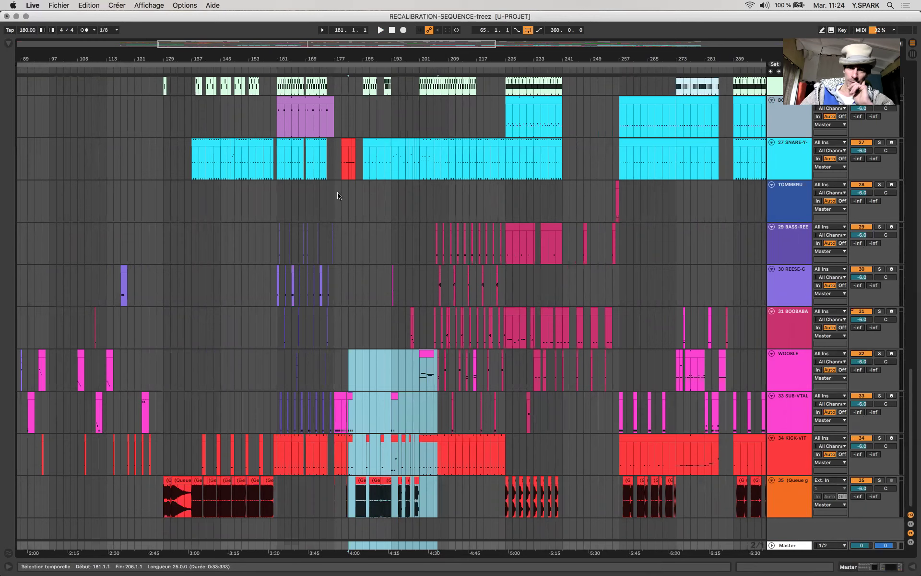
- Look over the upper effect tracks and select bars 177 to 201 on the CRASHY track
scroll(340, 200, up, 10)
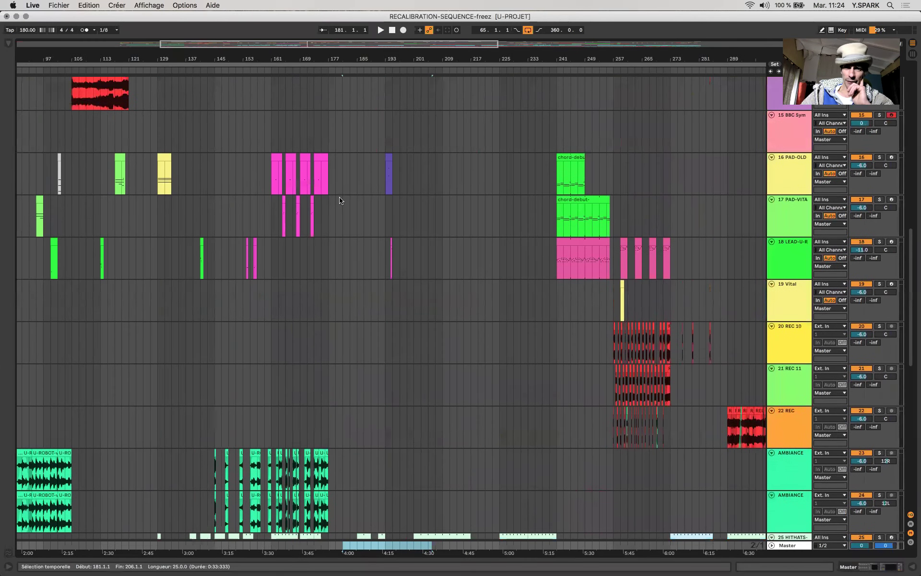
scroll(341, 269, down, 10)
scroll(340, 286, up, 15)
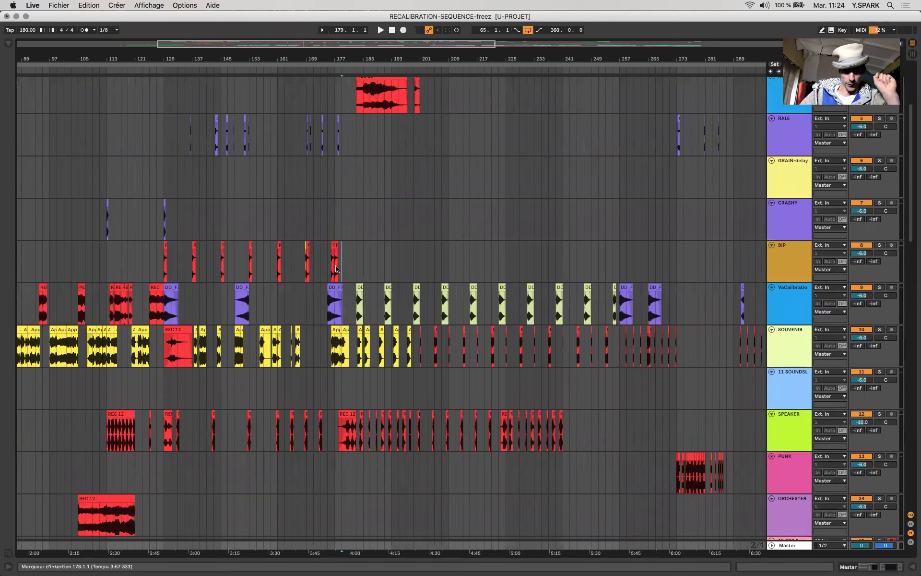
click(340, 263)
click(334, 220)
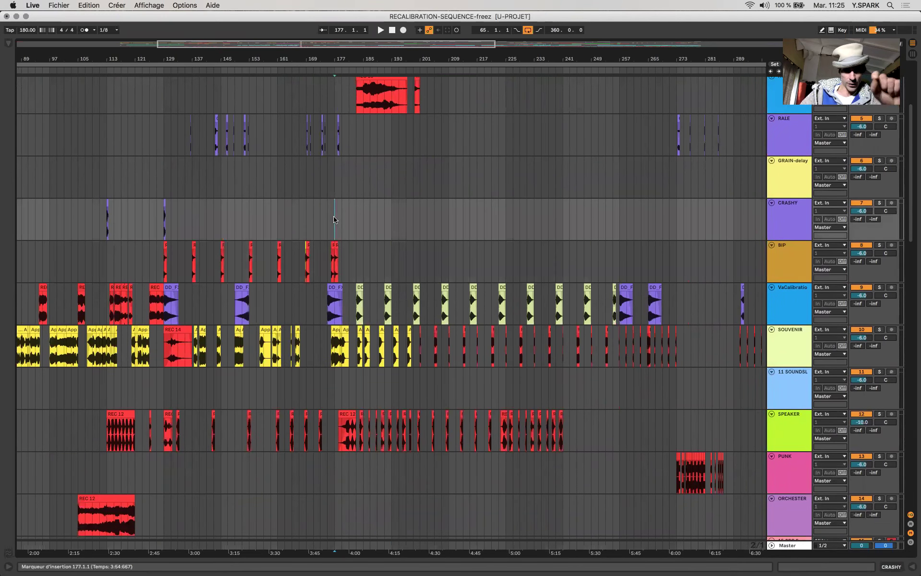
drag(336, 220, 417, 211)
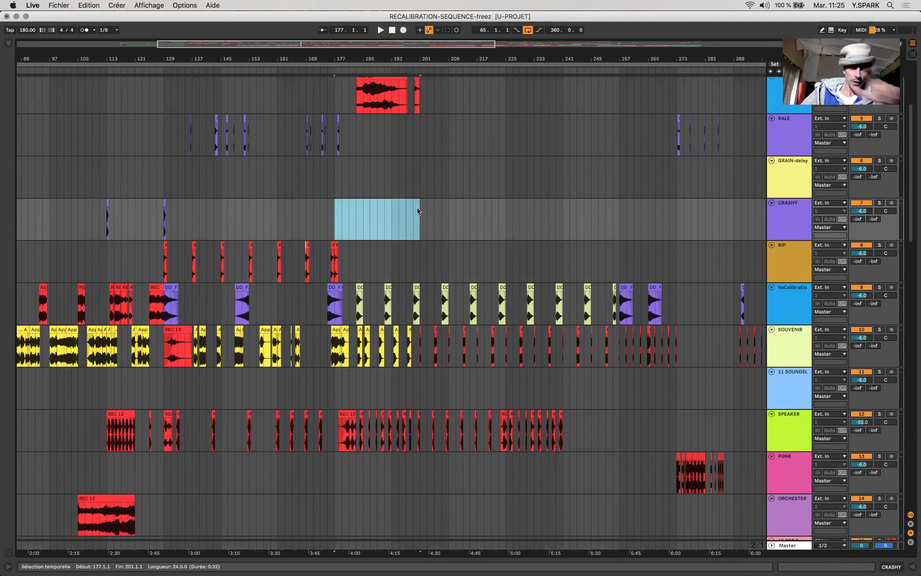
- Go back to the lower tracks and play the full mix from bar 129, stopping around bar 145
scroll(417, 211, down, 15)
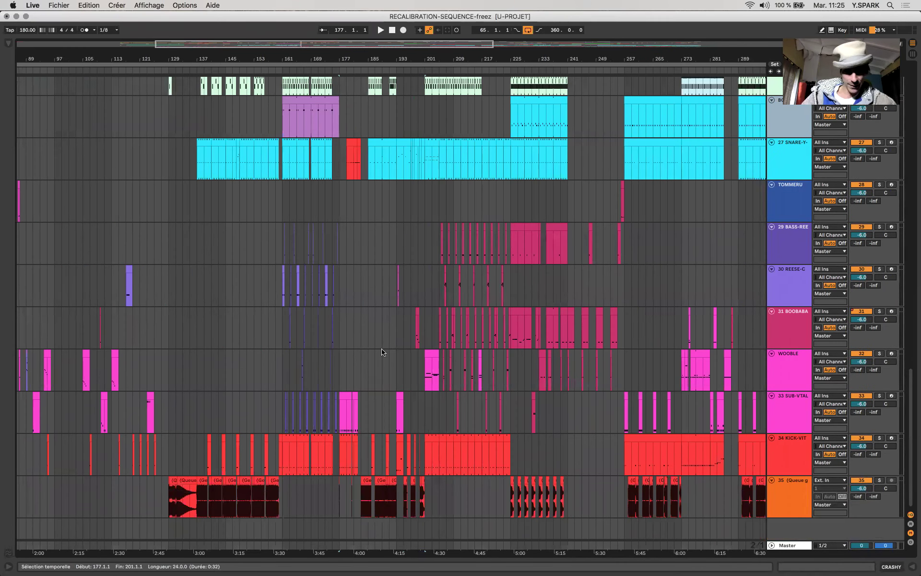
click(171, 375)
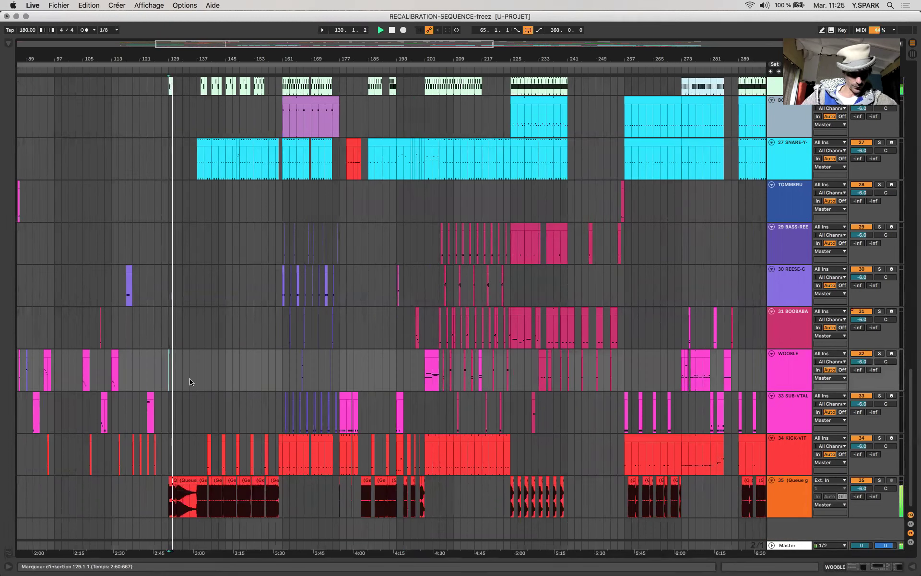
key(space)
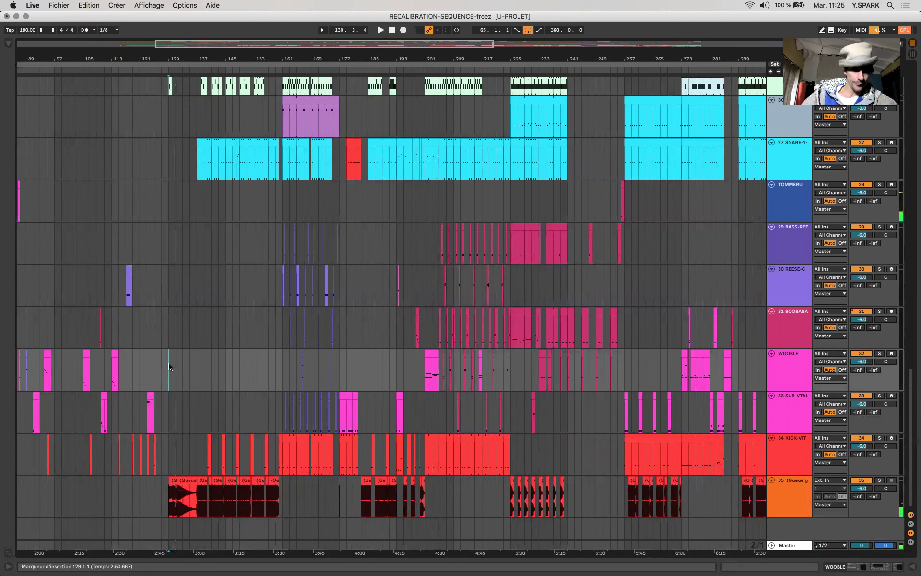
key(space)
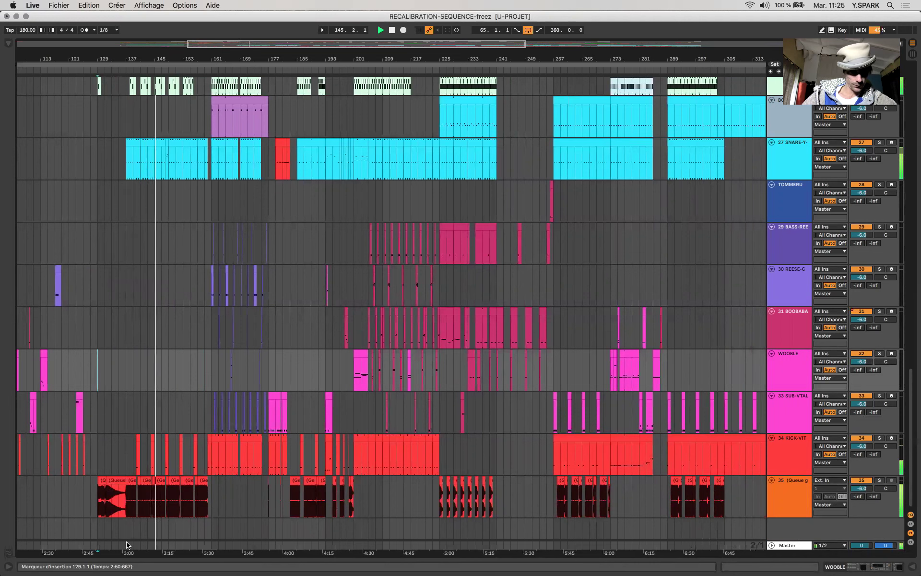
key(space)
- Mark out the successive sections across the tracks by selecting bars 137 to 160, 161 to 177, and 177 to 201
drag(125, 499, 208, 30)
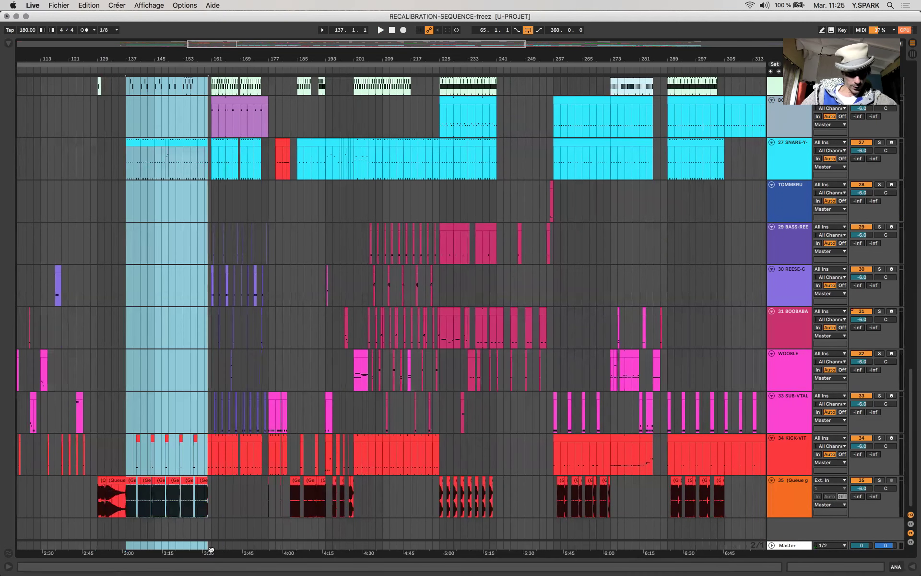
mouse_move(211, 547)
mouse_down()
mouse_move(257, 110)
mouse_move(271, 107)
mouse_up()
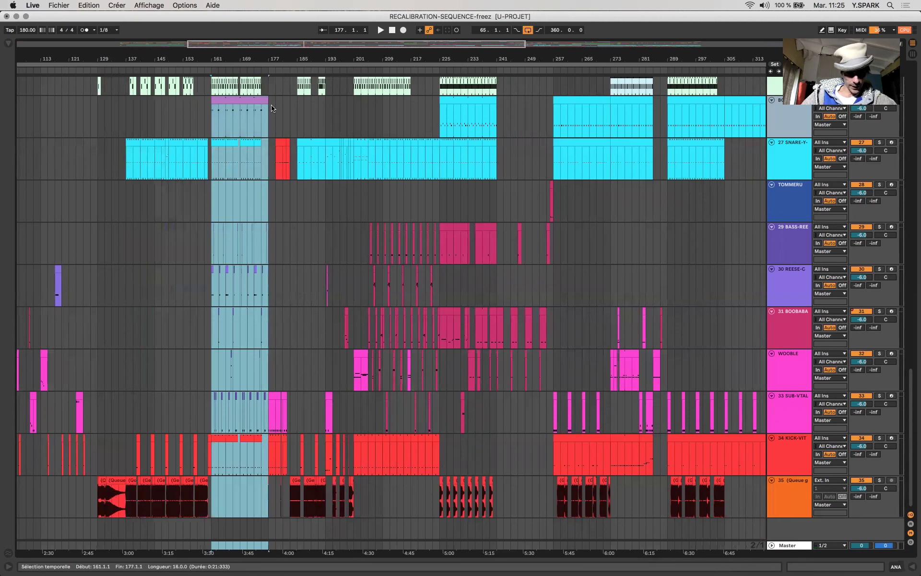
drag(269, 499, 354, 345)
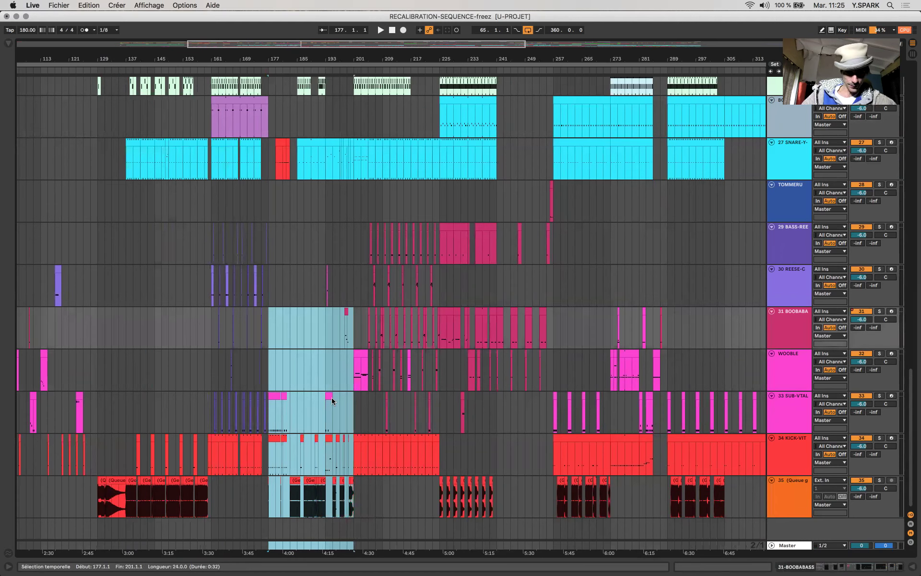
- Examine the clips starting at bar 193 on the KICK-VIT and SUB-VTAL tracks, ending with the insertion marker at bar 194
scroll(332, 397, up, 5)
click(282, 457)
click(314, 440)
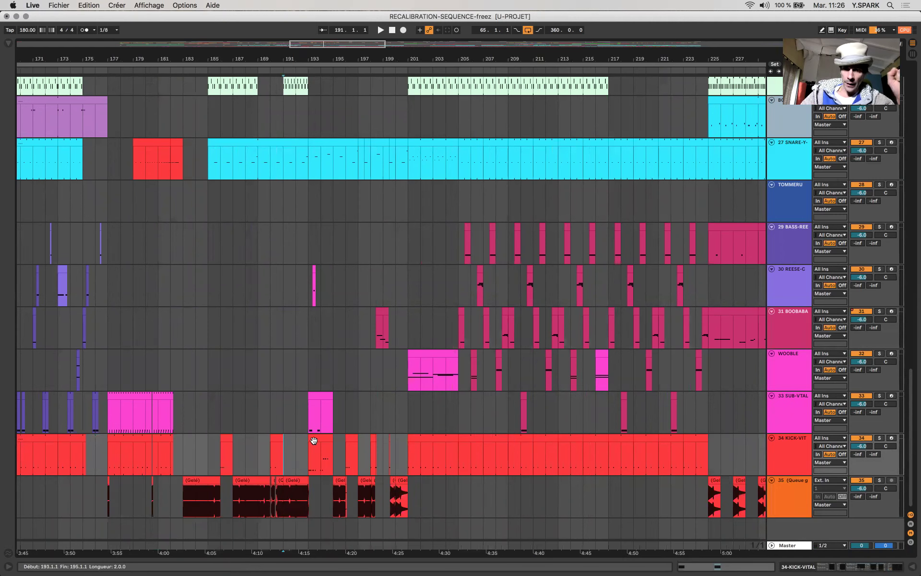
right_click(315, 420)
click(314, 421)
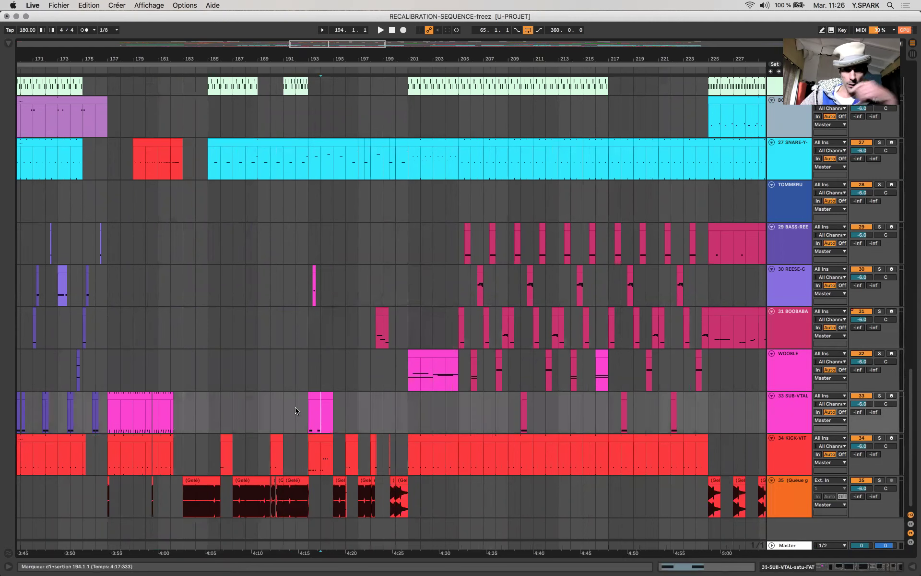
scroll(296, 410, down, 4)
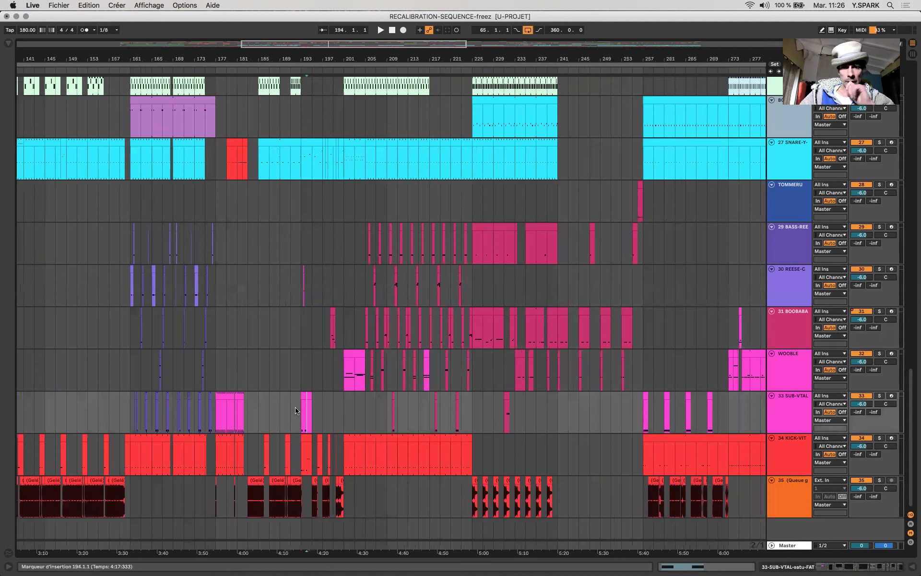
- Select bars 177 to 197 on the WOOBLE track, and clear the selection by placing the insertion marker at bar 177 on track 35
drag(215, 364, 325, 385)
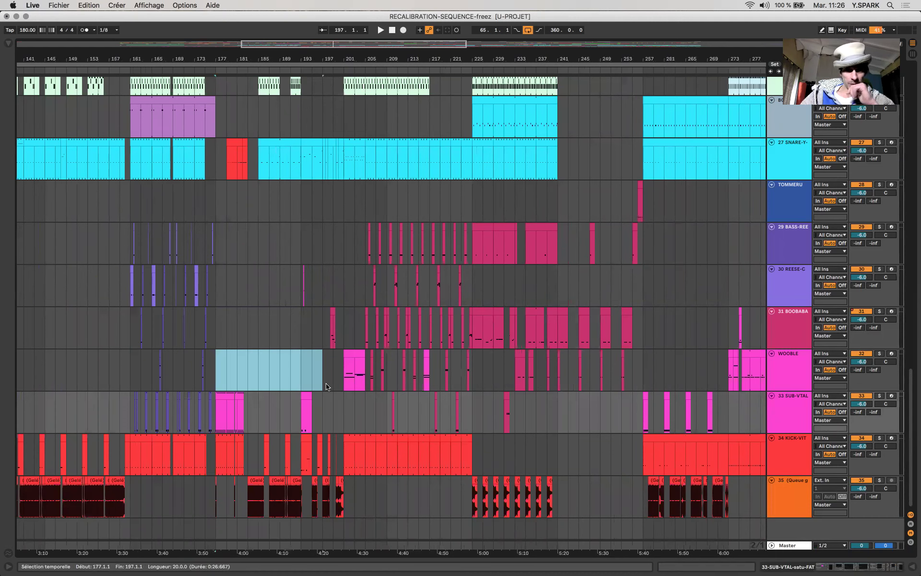
key(minus)
key(minus)
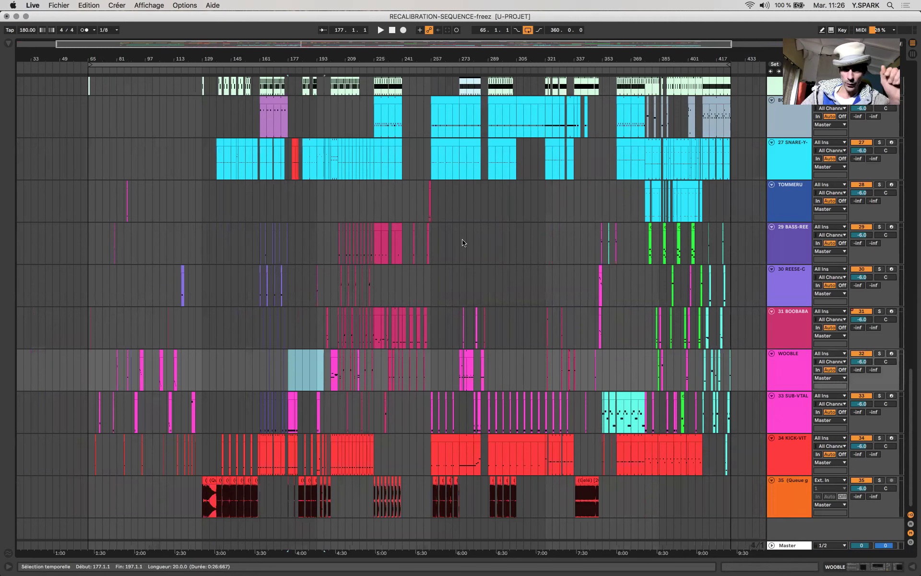
click(288, 508)
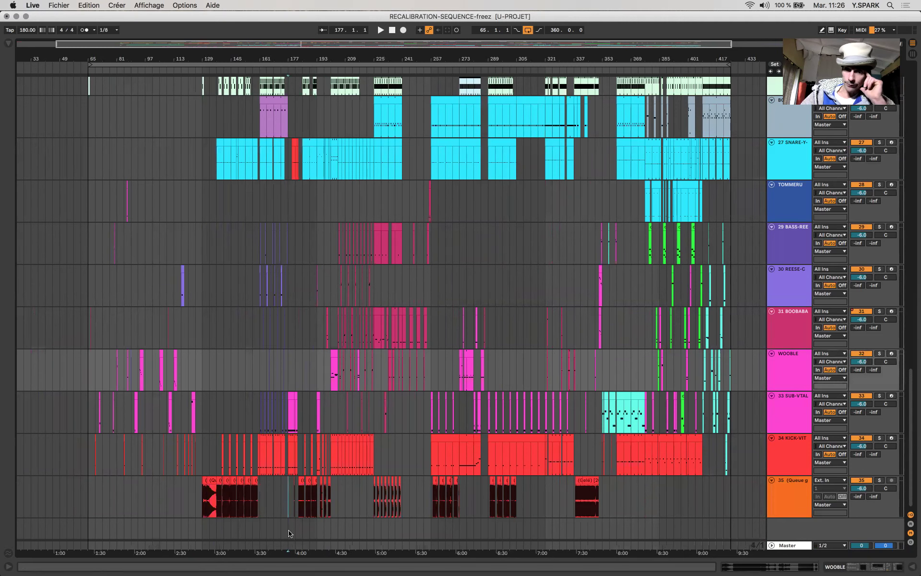
- Examine the passage after bar 177 up close and place the insertion marker at bar 193 on the WOOBLE track
key(plus)
scroll(363, 443, left, 1)
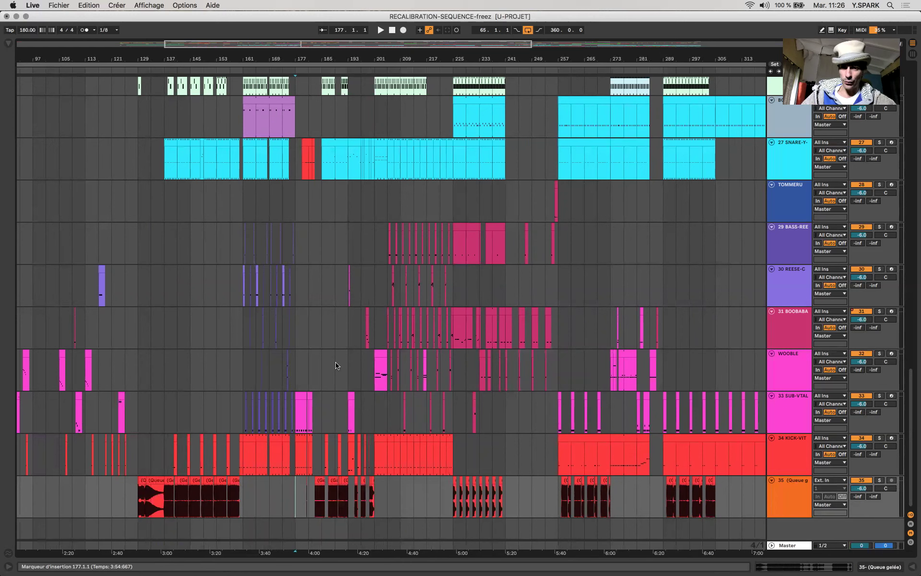
key(plus)
key(plus)
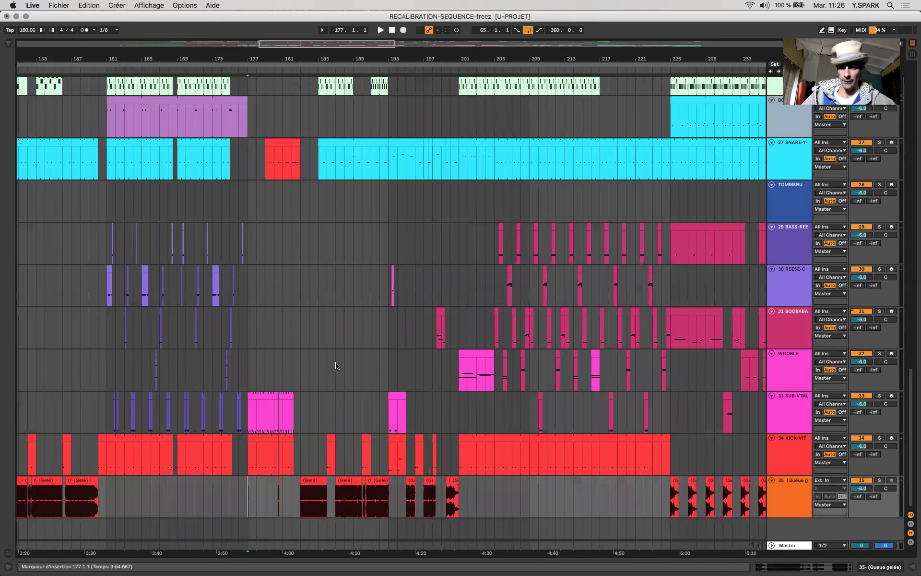
click(383, 362)
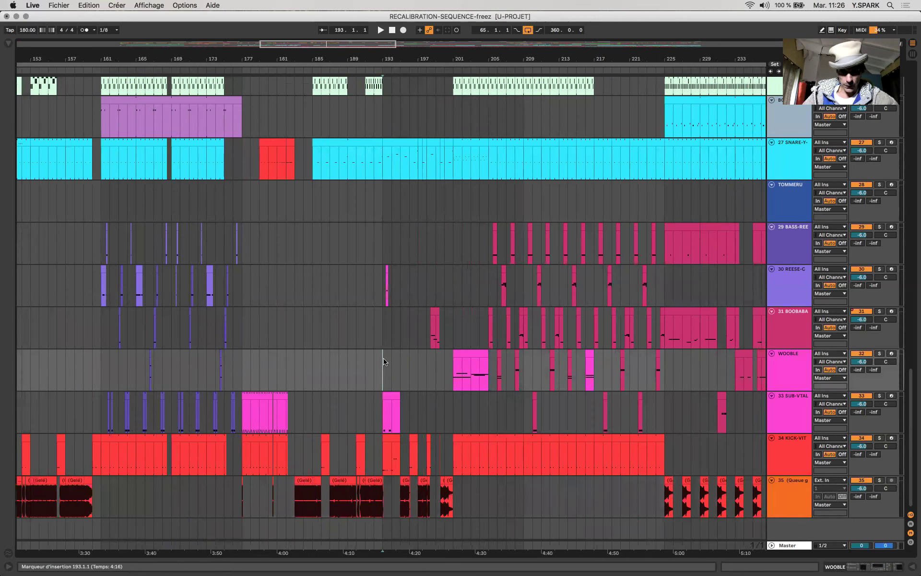
- Move on to the following section and place the insertion marker at bar 205 on the SUB-VTAL track
key(minus)
key(minus)
key(minus)
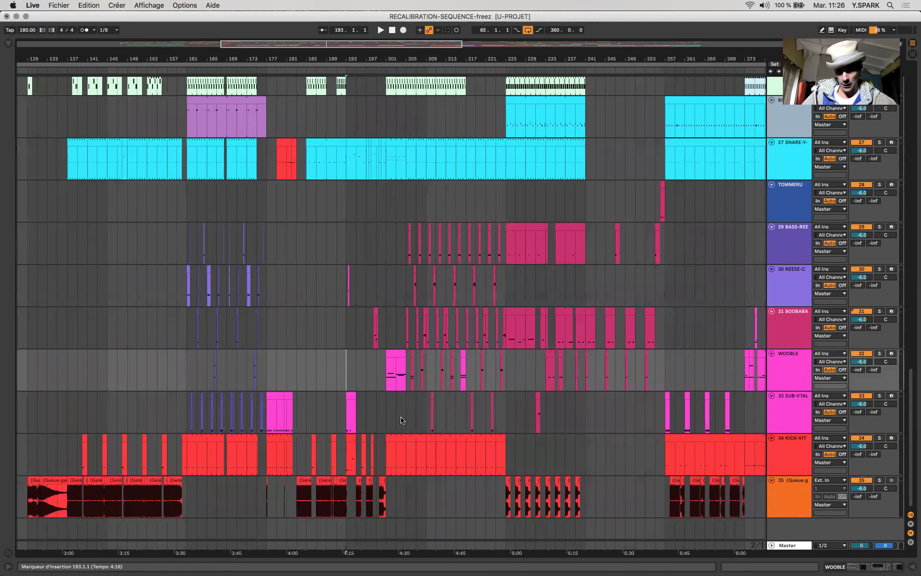
click(393, 414)
scroll(393, 415, right, 1)
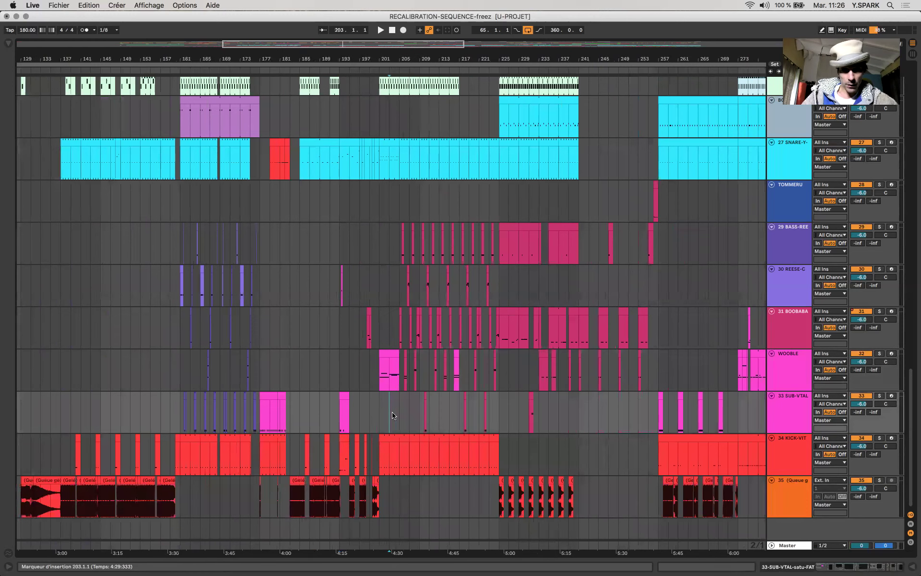
key(Right)
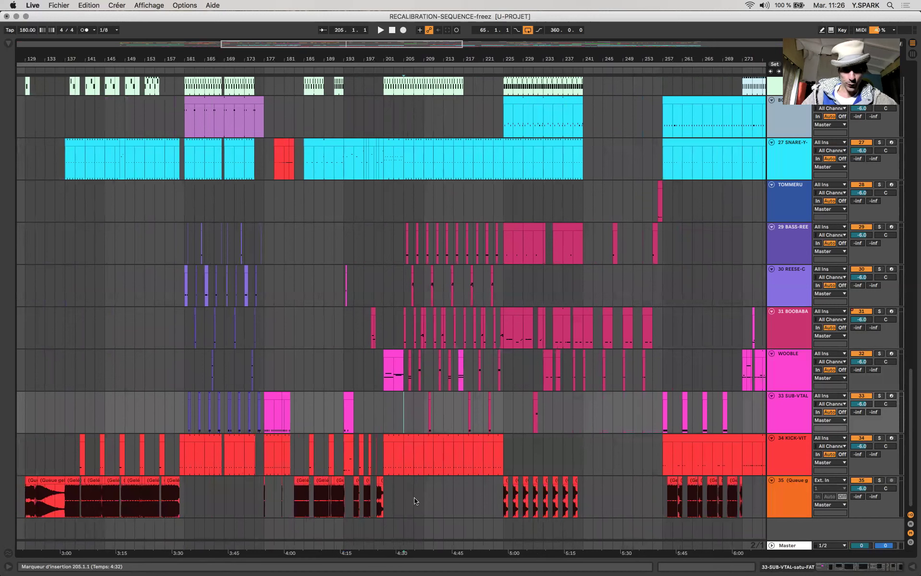
- Select bars 205 to 225 from track 35 down to Master, play the section, and stop around bar 222
shift+drag(541, 499, 502, 480)
key(space)
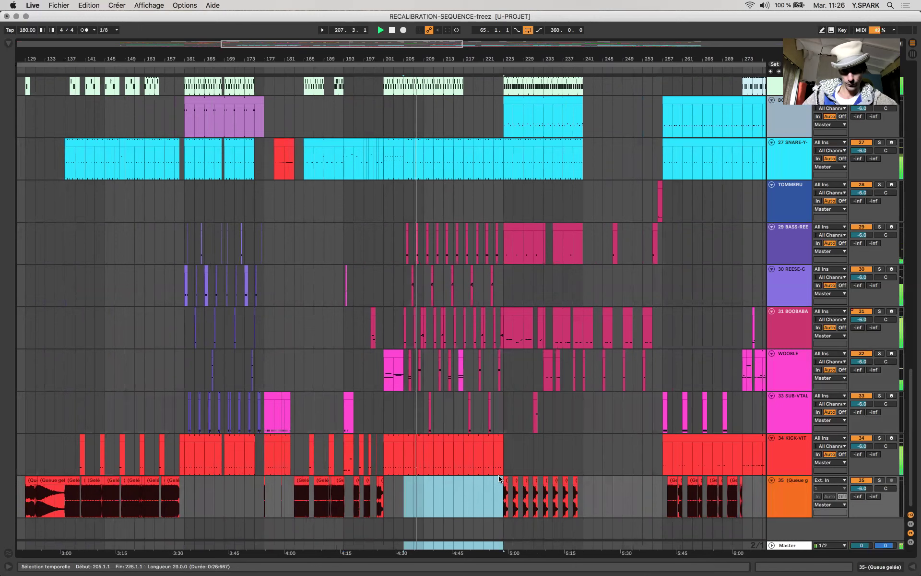
scroll(499, 477, up, 4)
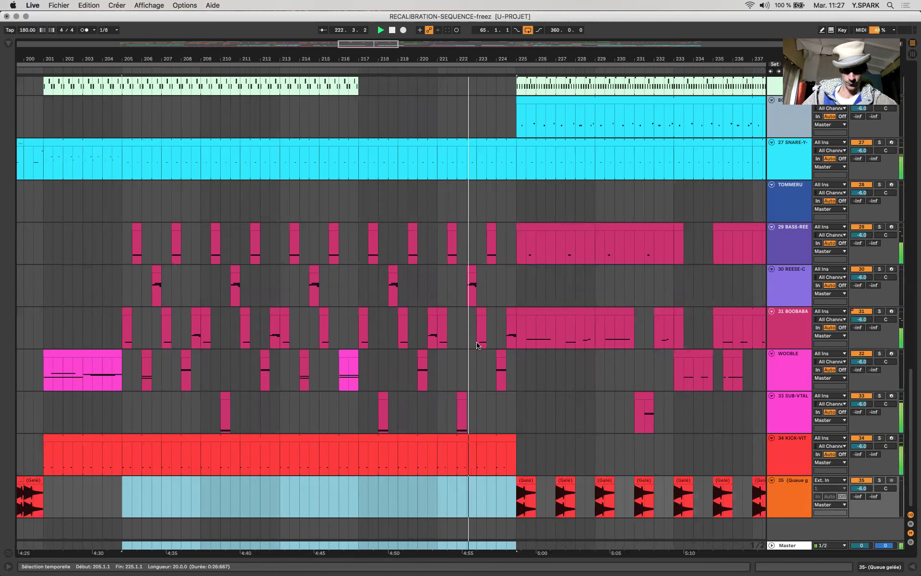
key(space)
click(437, 335)
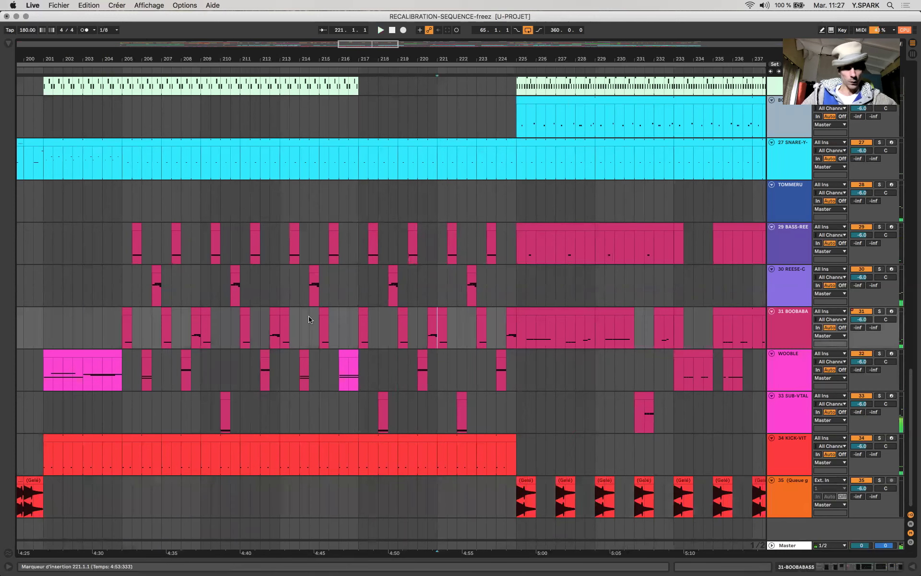
- Select bars 205 to 224.3 across the bass tracks from 29 BASS-REE to 33 SUB-VTAL
scroll(276, 274, down, 3)
drag(247, 231, 374, 395)
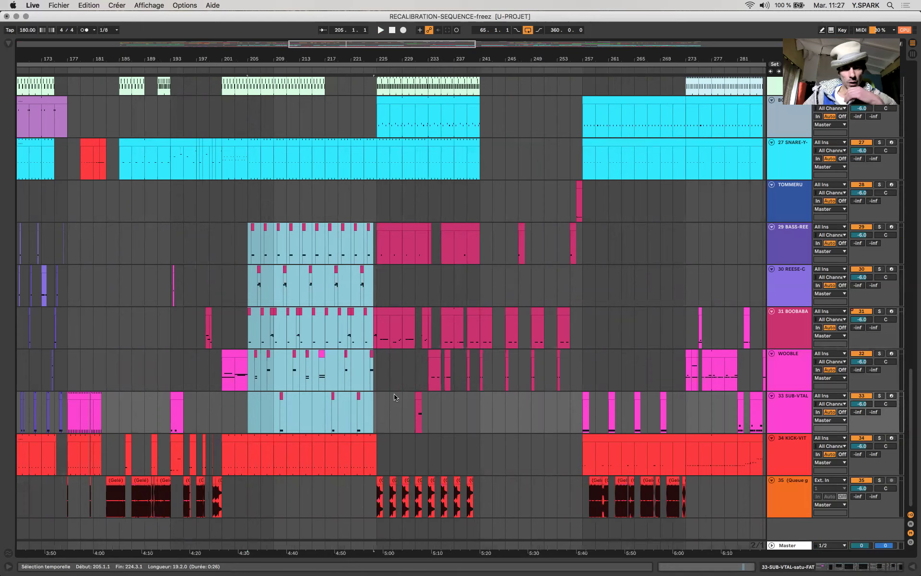
scroll(401, 398, up, 3)
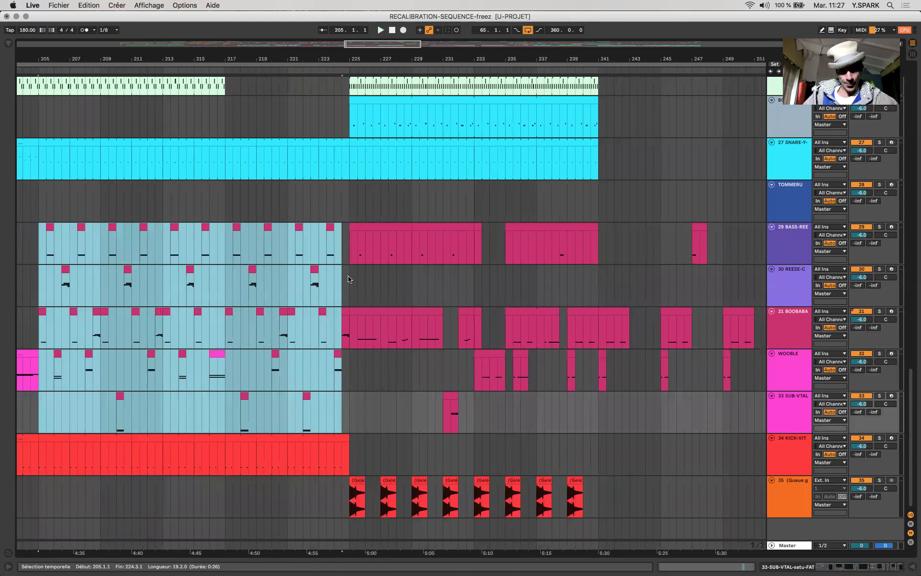
- Play the full mix from bar 225, stop around bar 235, and return the insertion marker to bar 225 on the KICK-VIT track
click(349, 281)
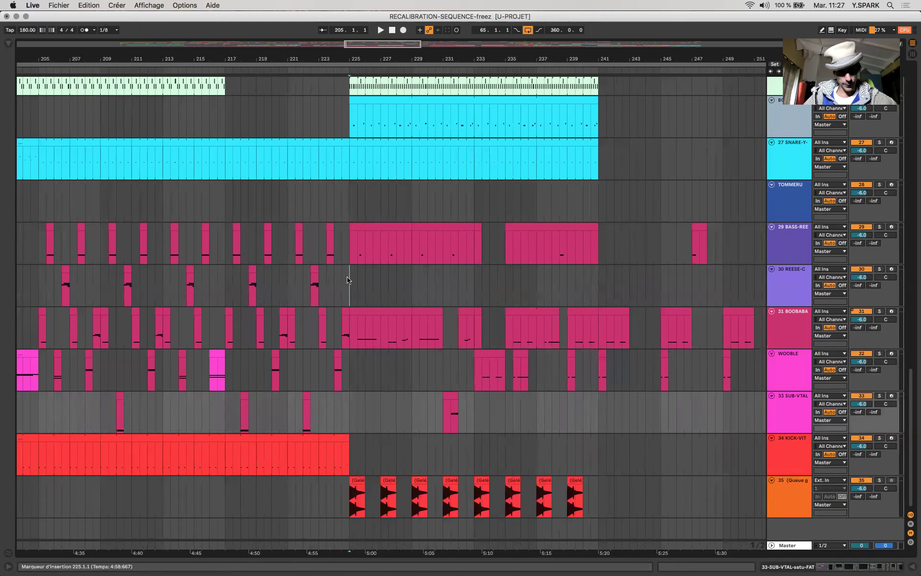
key(space)
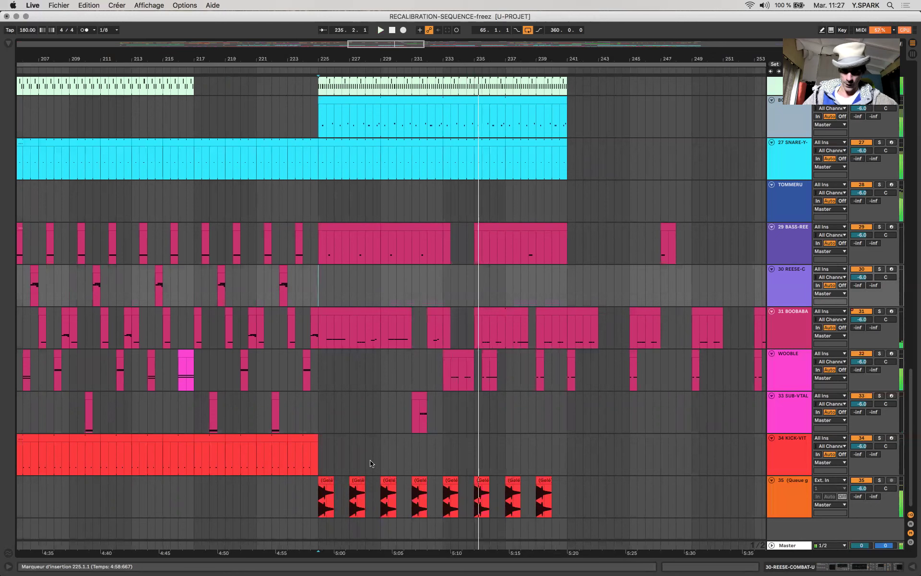
click(321, 445)
key(space)
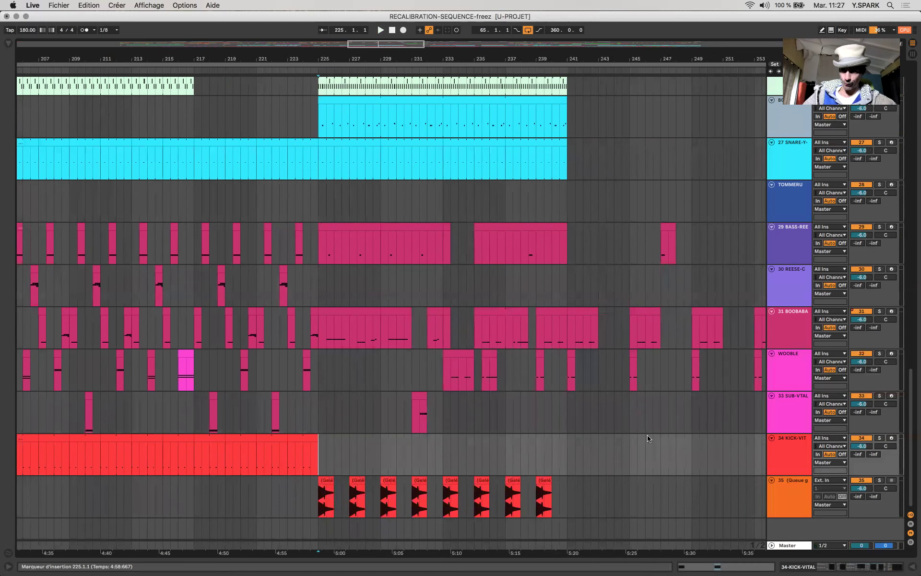
- Solo track 35, audition its frozen kick clip at bar 225 up close, and turn the solo back off
click(879, 480)
click(312, 494)
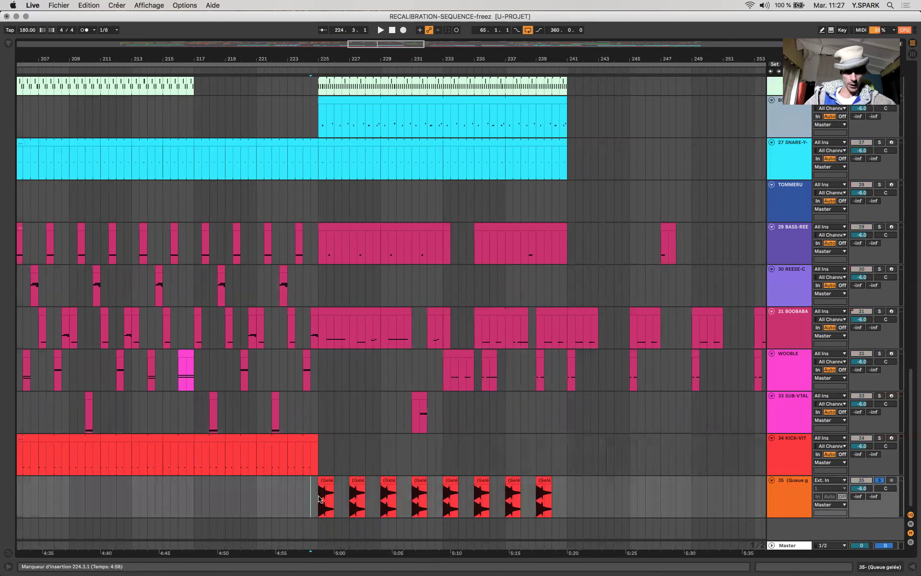
click(329, 483)
key(z)
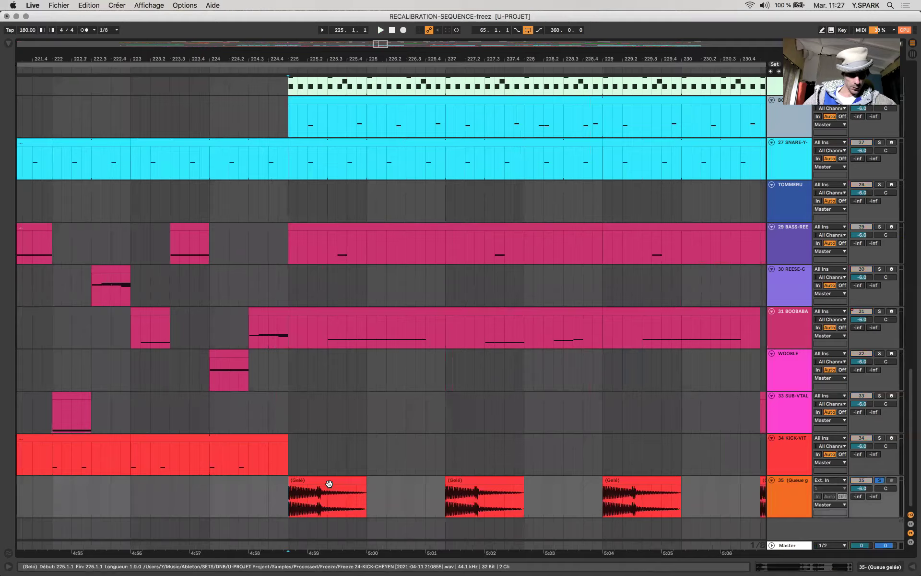
key(space)
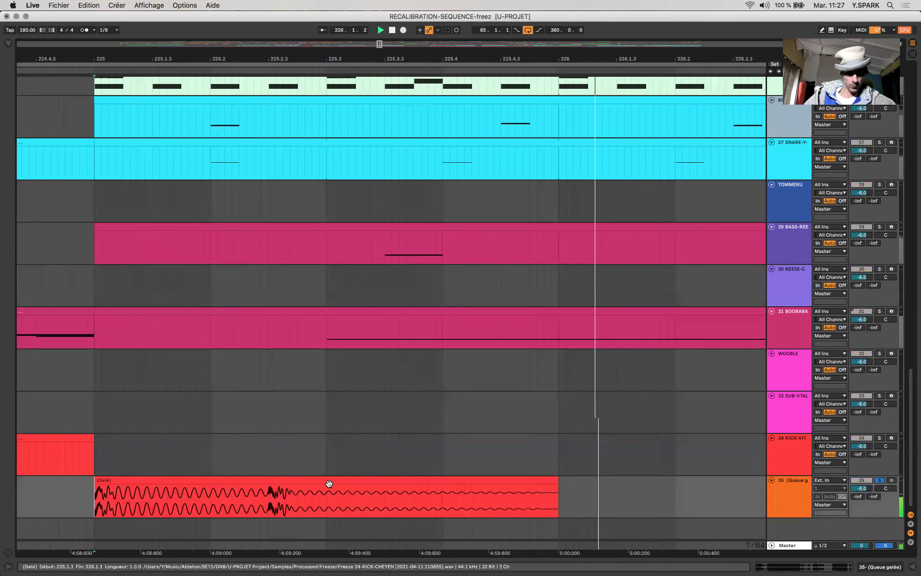
key(x)
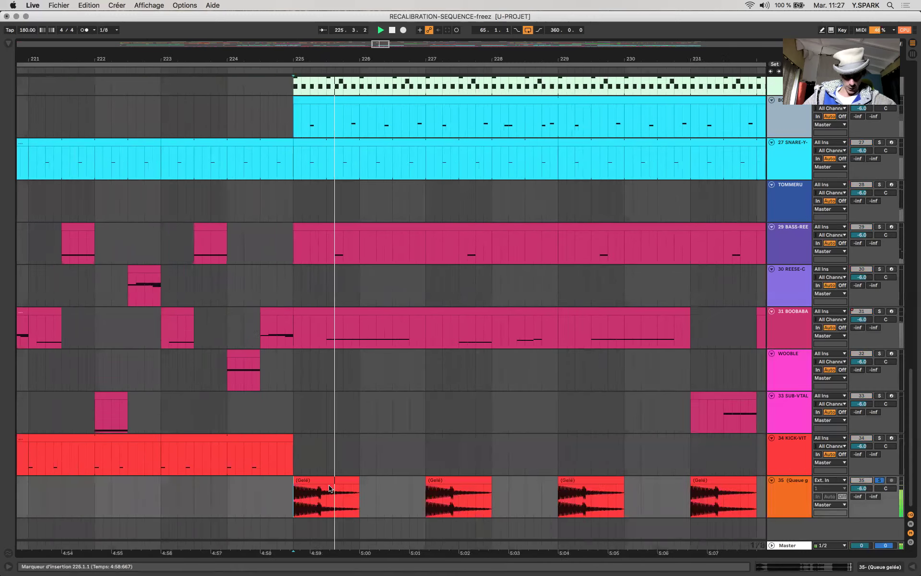
key(minus)
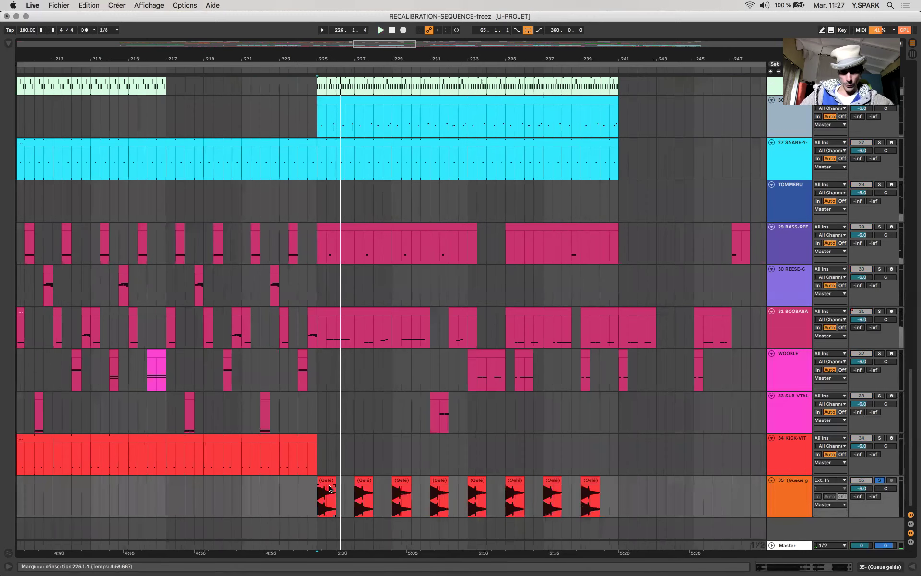
key(minus)
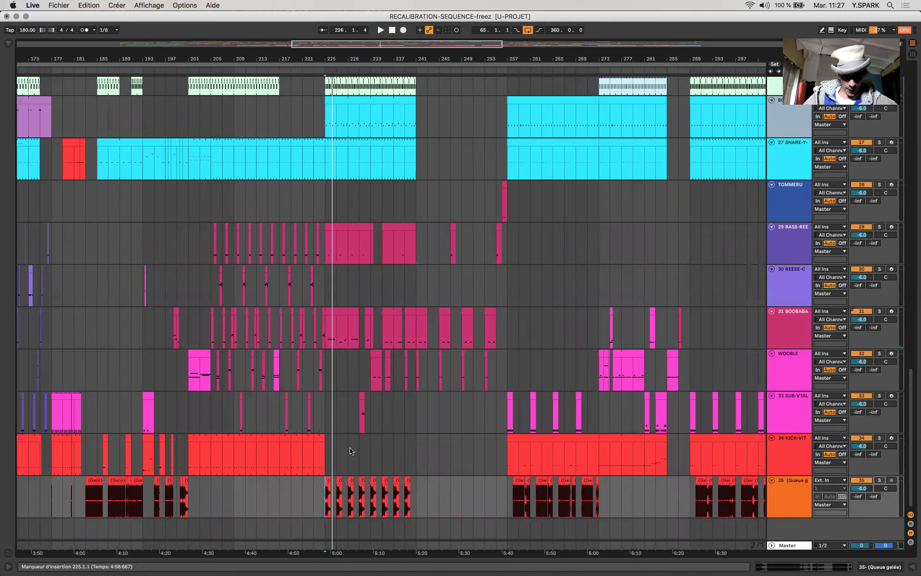
- Examine the section following bar 225 and place the insertion marker at bar 241 on the KICK-VIT track
key(plus)
key(minus)
key(minus)
key(minus)
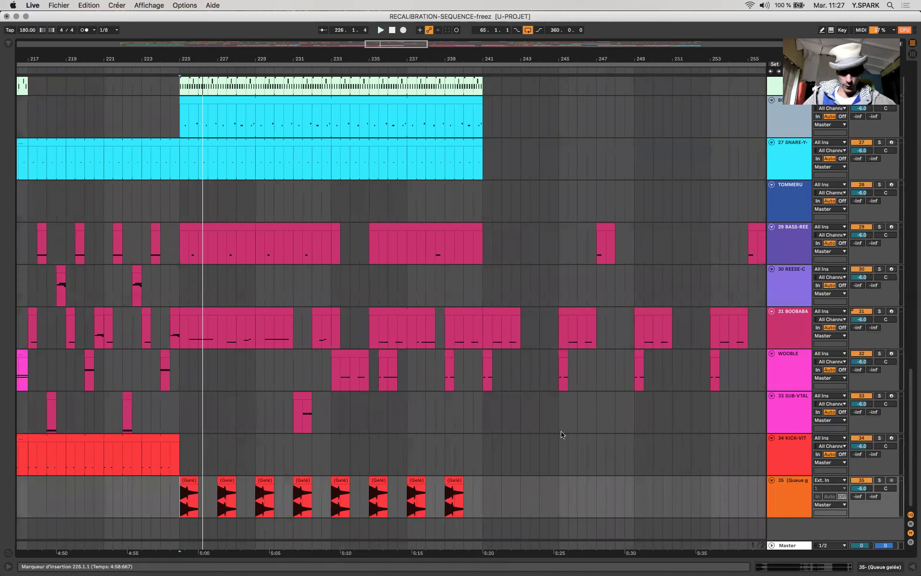
click(543, 450)
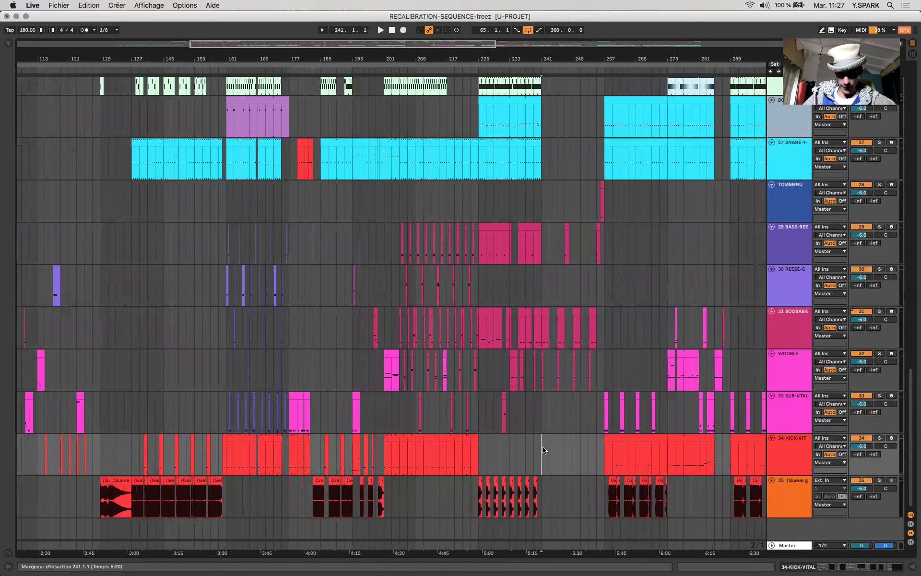
- Play the full mix from bar 241 and follow the arrangement on past bar 257
scroll(499, 441, right, 3)
key(space)
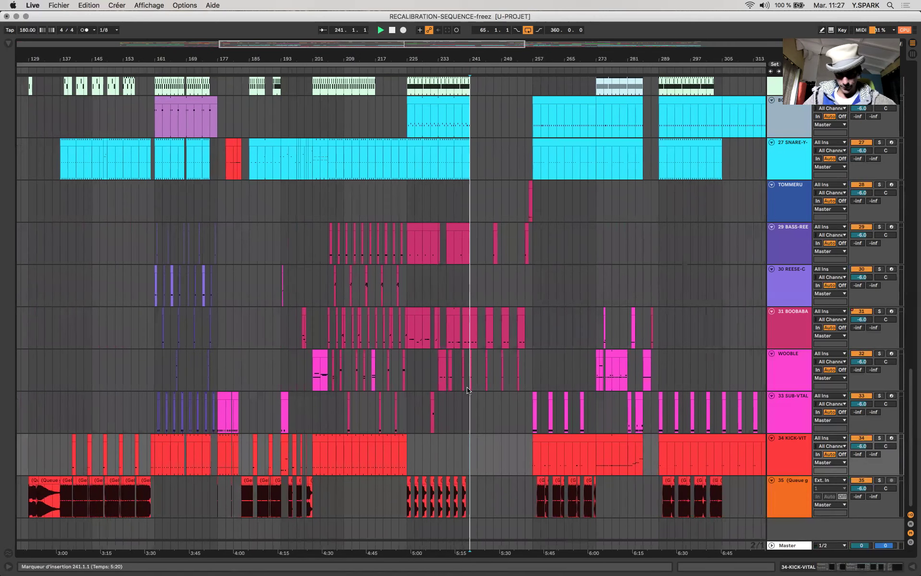
scroll(468, 389, right, 5)
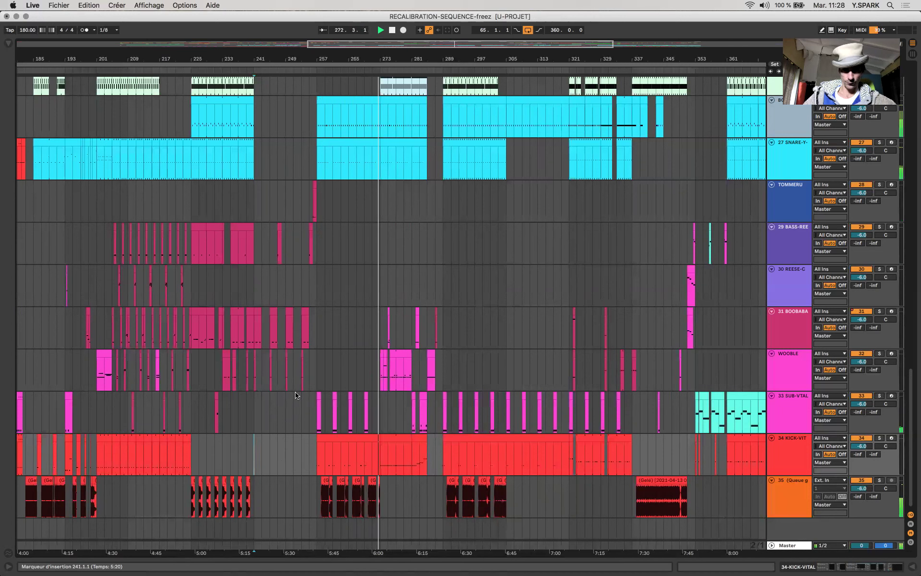
- Stop playback and select bars 257 to 273 from the WOOBLE track down to the Master track
click(309, 377)
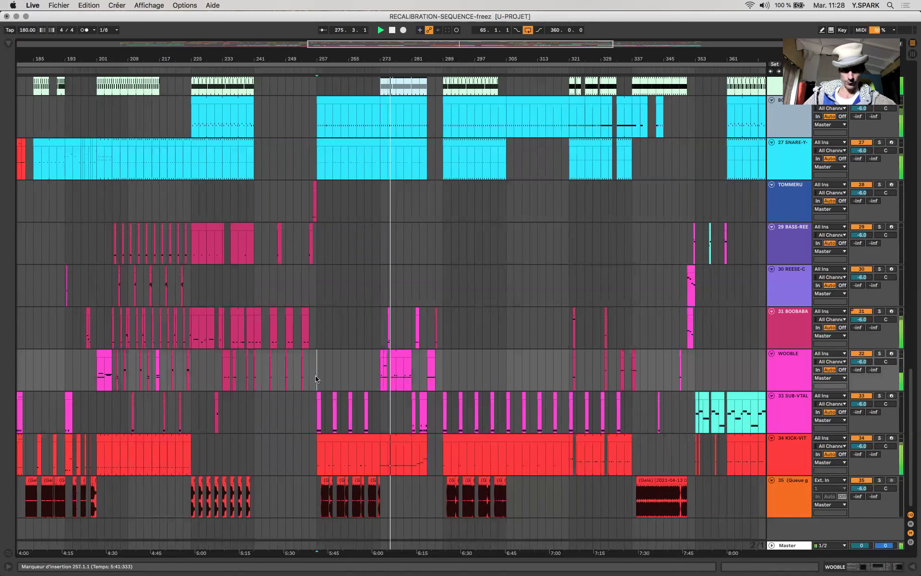
key(space)
shift+click(380, 379)
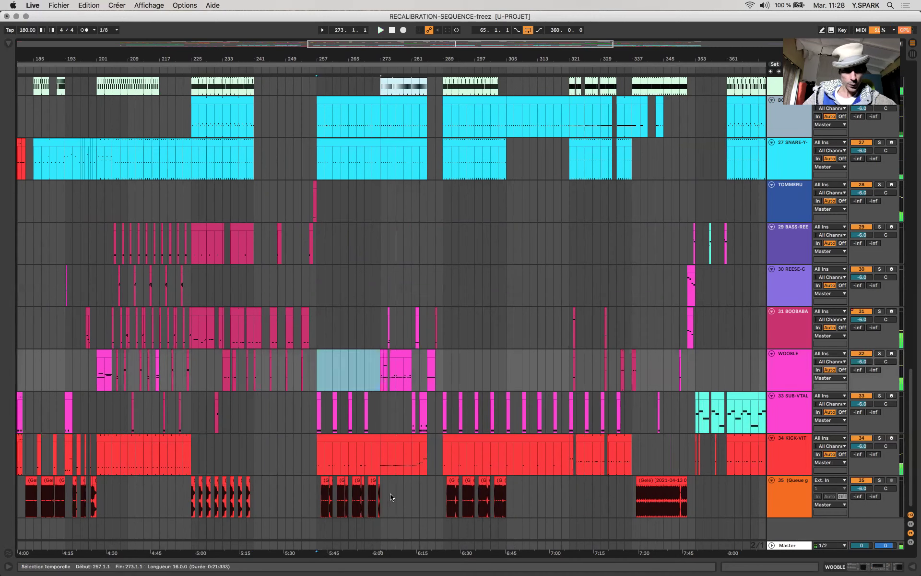
shift+click(390, 498)
shift+click(380, 546)
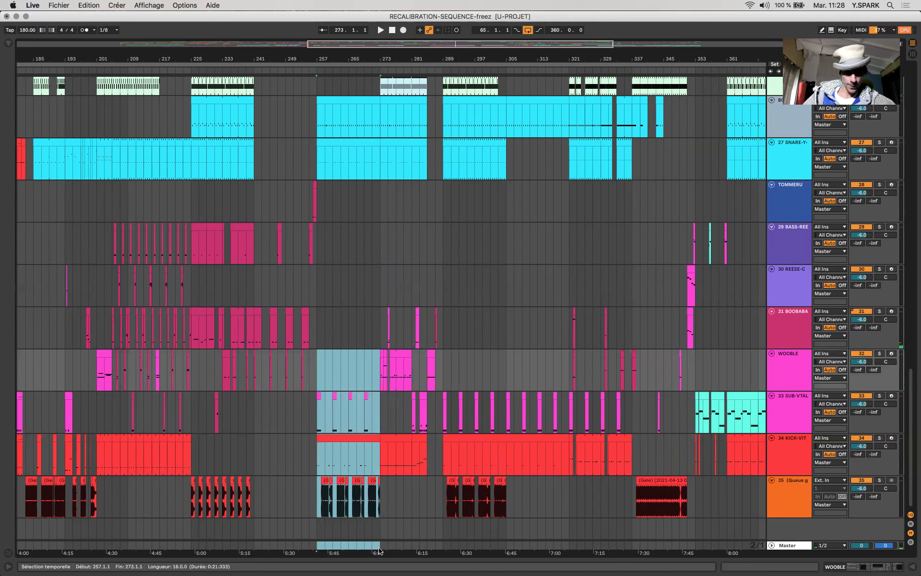
shift+click(379, 549)
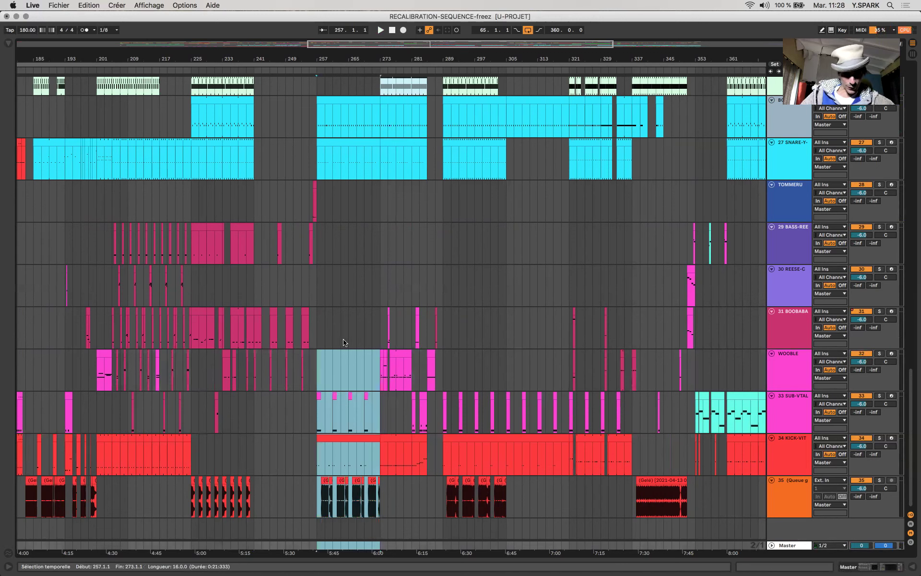
- Select bars 257 to 273 from WOOBLE to track 35, followed by bars 273 to 289 from 30 REESE-C to track 35
drag(316, 366, 384, 501)
drag(382, 284, 442, 536)
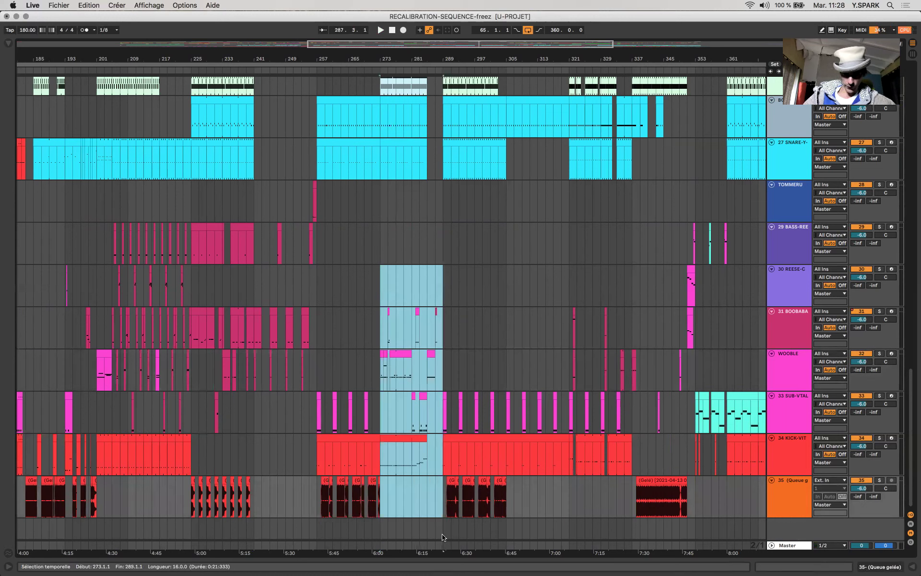
key(plus)
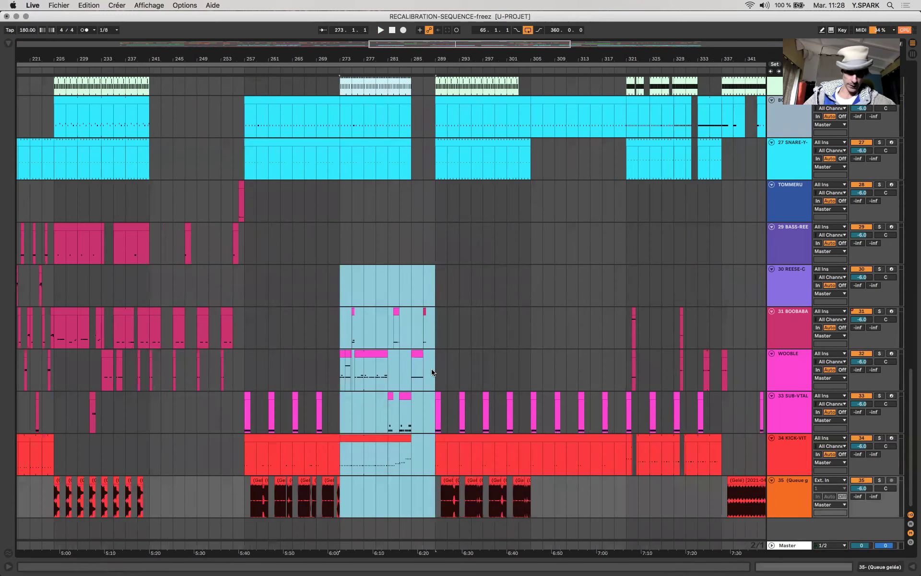
- Place the insertion marker at bar 289 on the WOOBLE track and play the mix until about bar 293
click(432, 372)
scroll(408, 364, right, 5)
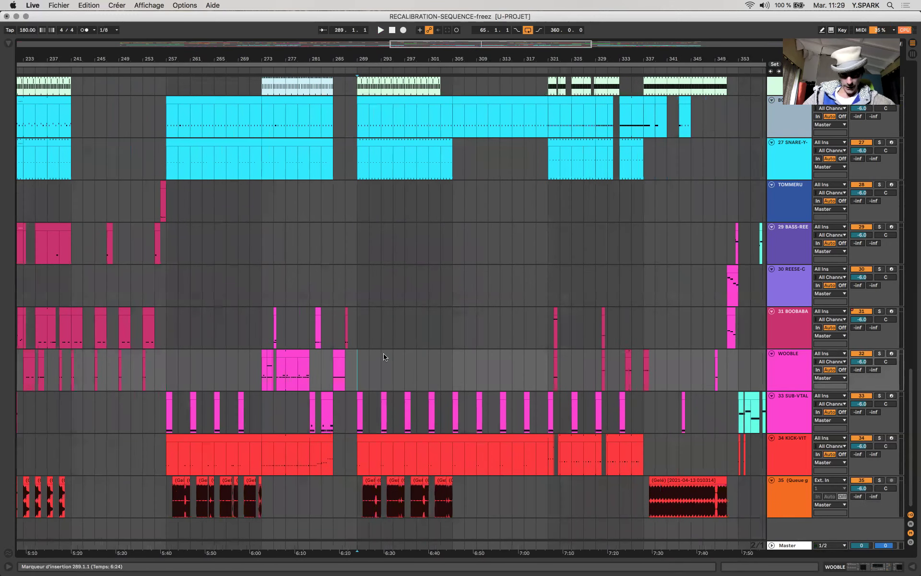
key(space)
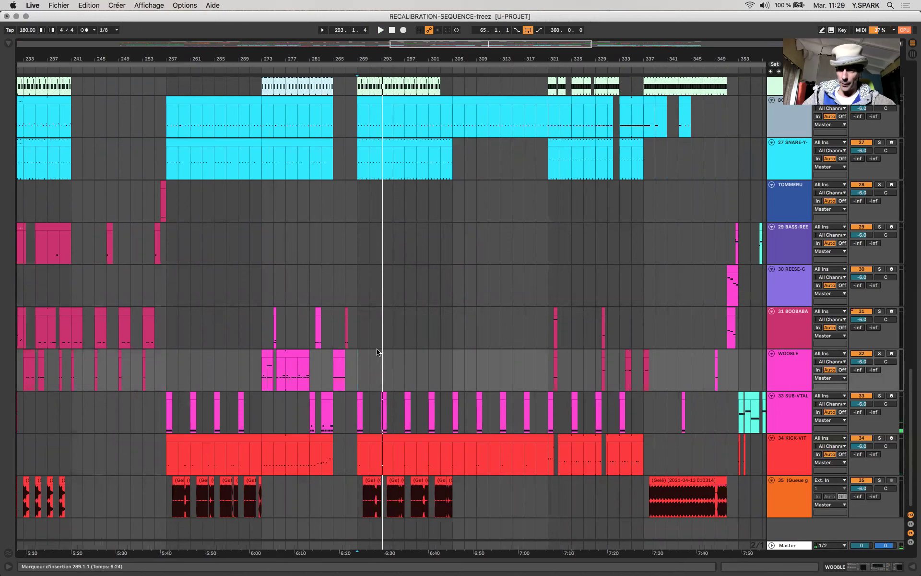
- Select bars 289 to 304 on the 22 REC track, followed by bars 257 to 273 on the 21 REC 11 track
scroll(378, 352, up, 10)
drag(362, 407, 451, 407)
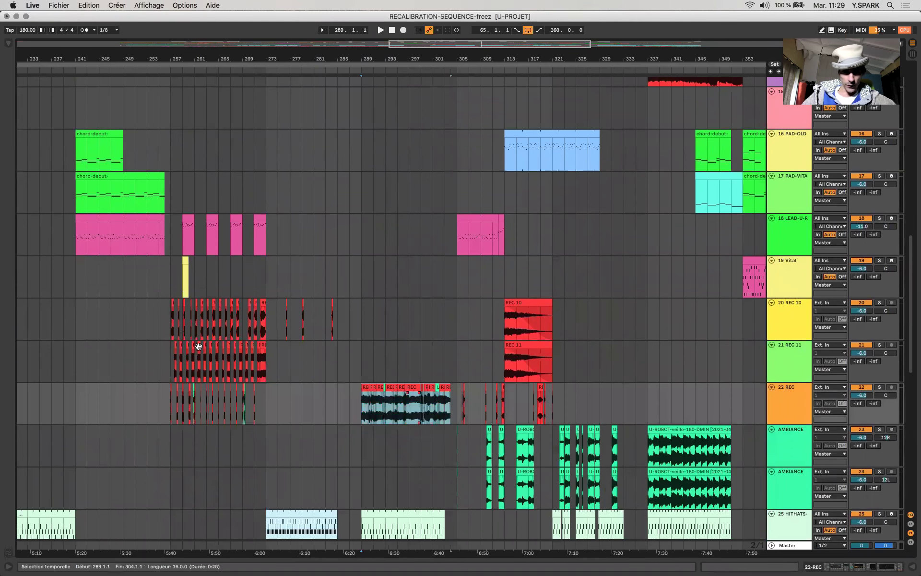
drag(171, 366, 266, 367)
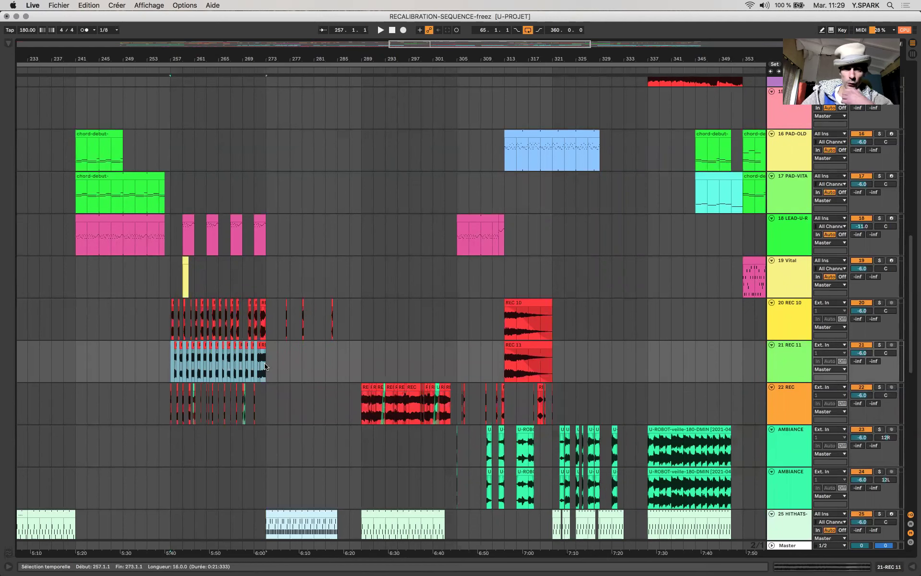
- Open the first REC 11 clip at bar 257, try turning its transient looping off, restore back-and-forth looping, and hide the clip view
double_click(174, 344)
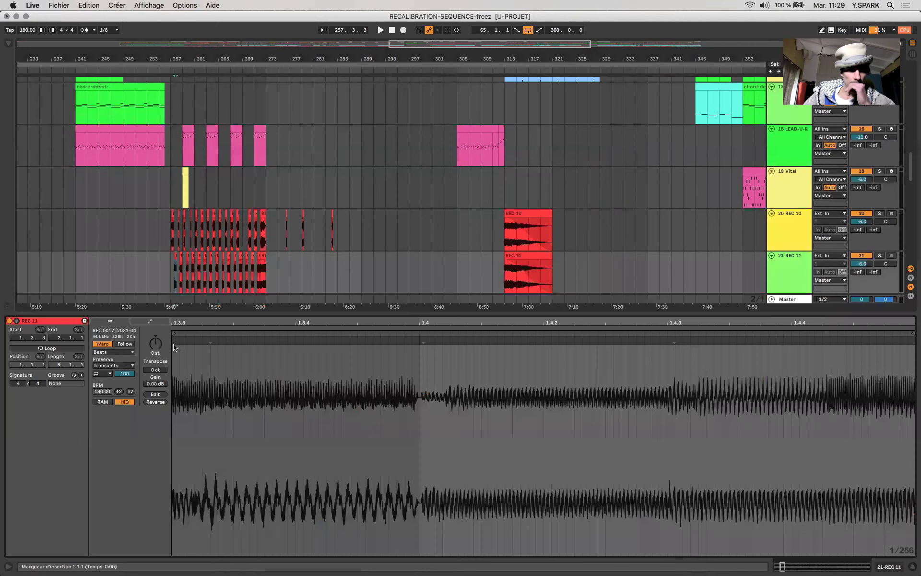
click(107, 375)
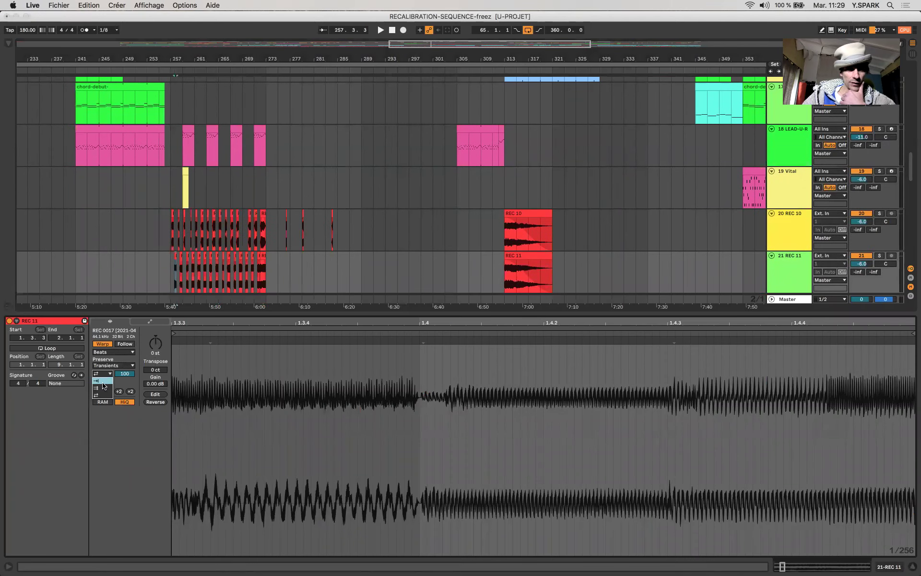
click(102, 381)
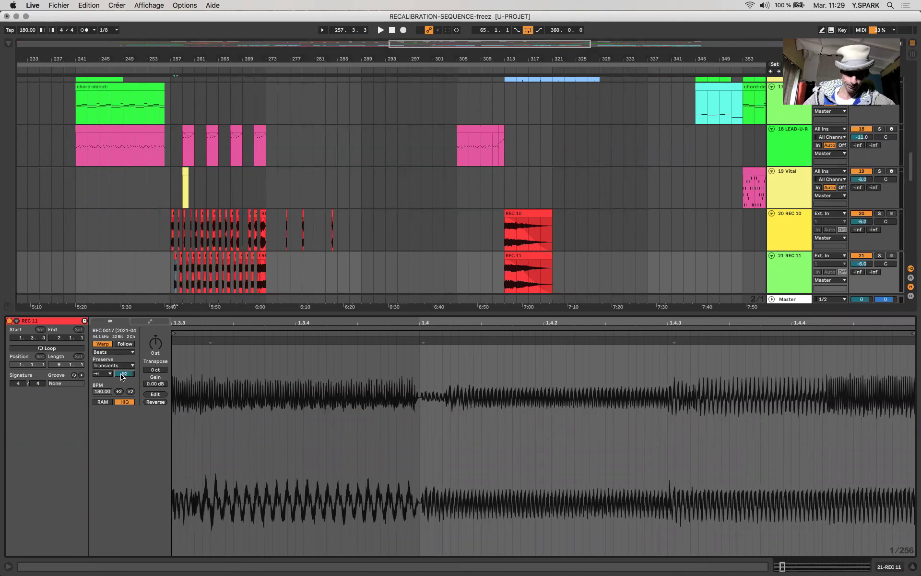
click(98, 374)
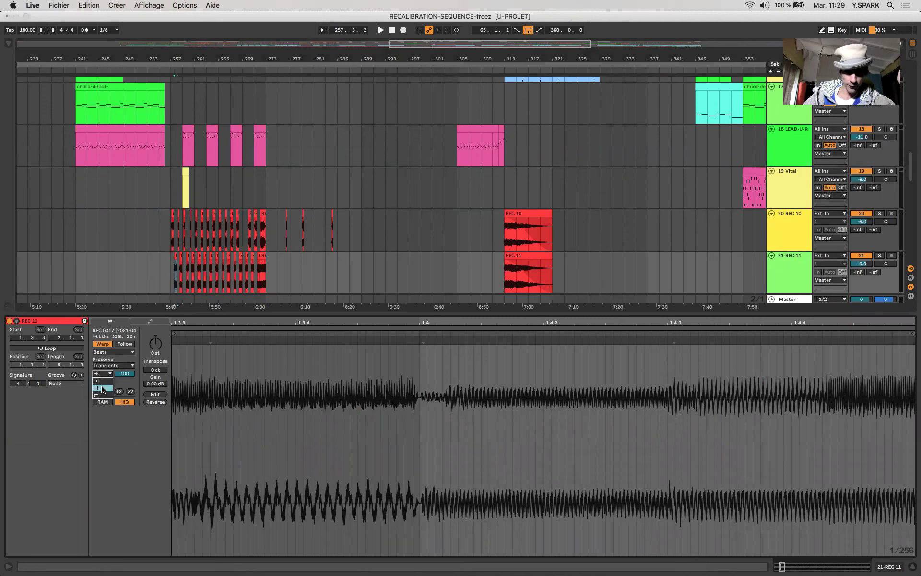
click(103, 393)
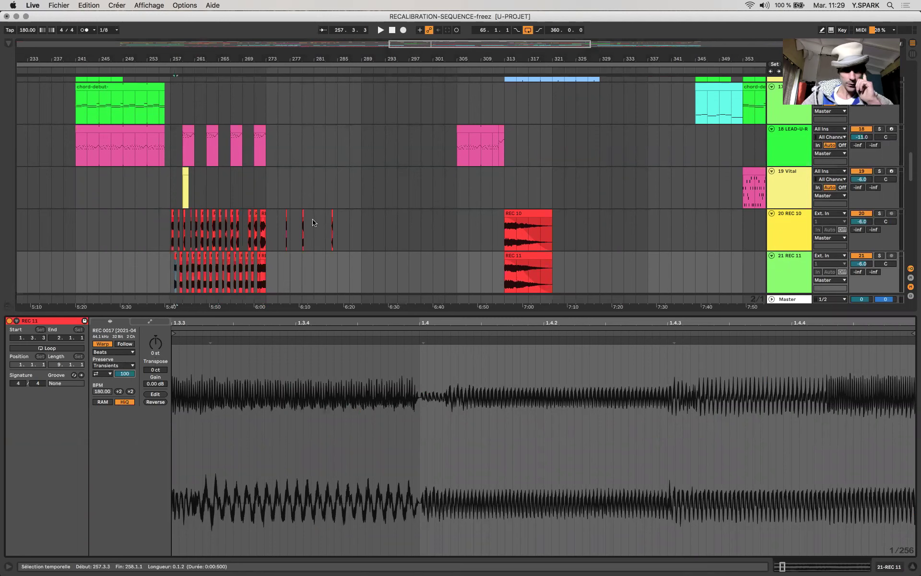
key(super+alt+l)
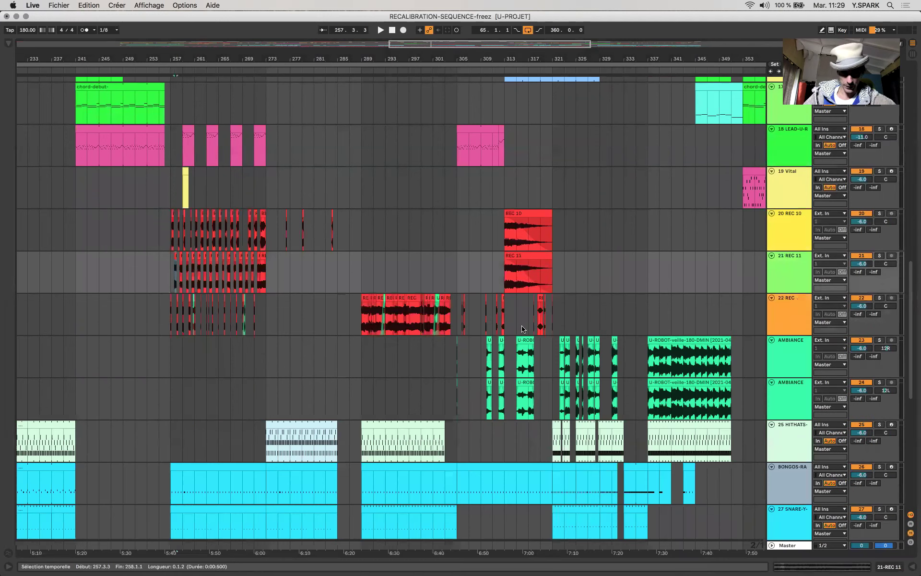
- Examine the section following bar 289 across the REC, AMBIANCE and drum tracks and place the insertion marker at bar 297 on 21 REC 11
scroll(523, 329, down, 2)
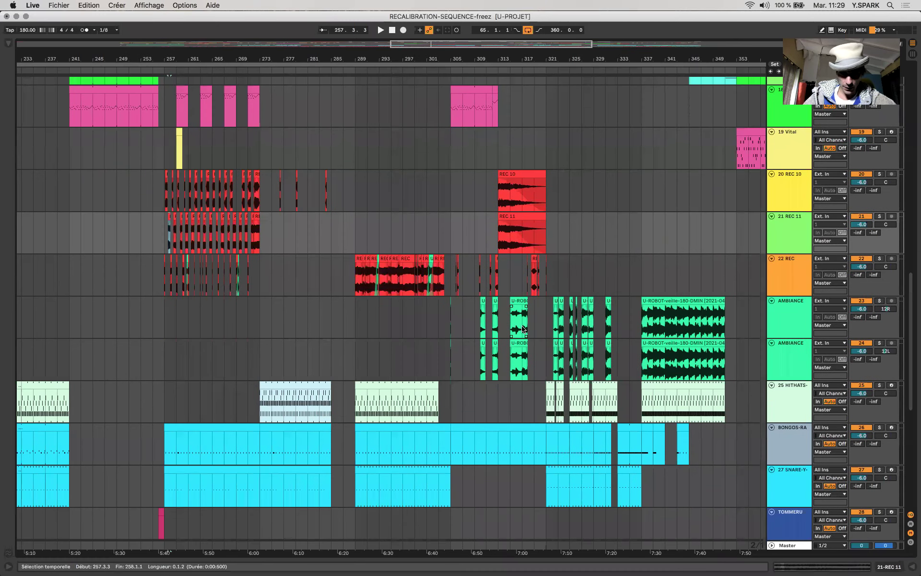
scroll(463, 263, down, 5)
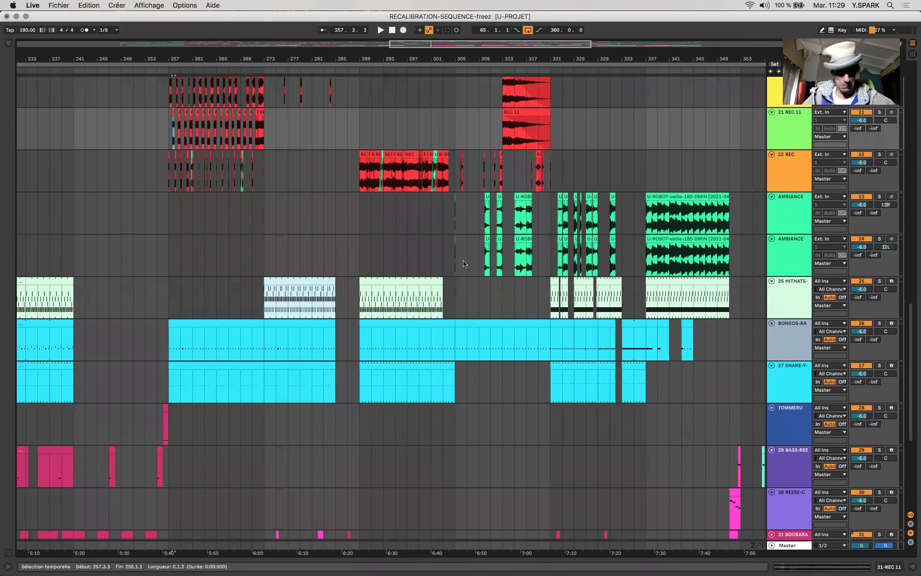
scroll(463, 263, up, 3)
scroll(464, 263, up, 3)
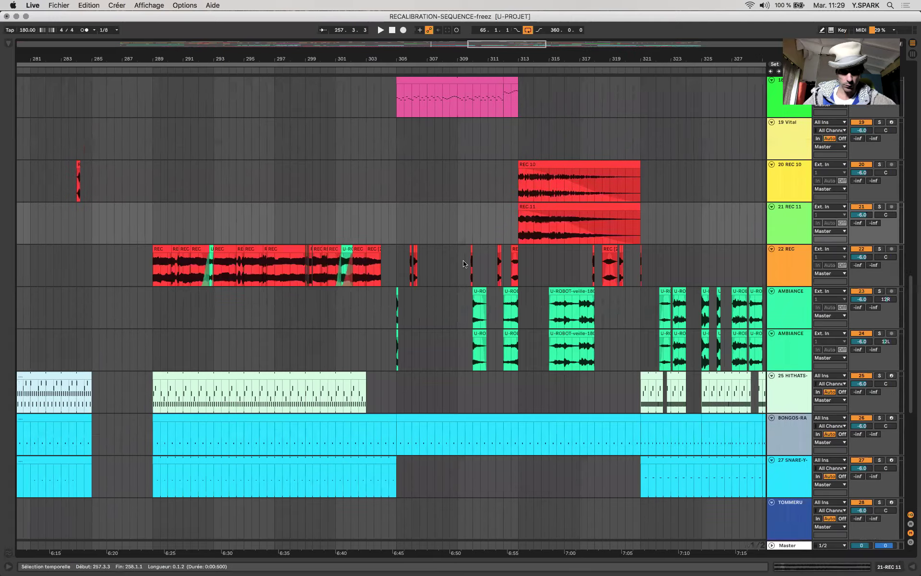
scroll(460, 269, down, 2)
click(319, 230)
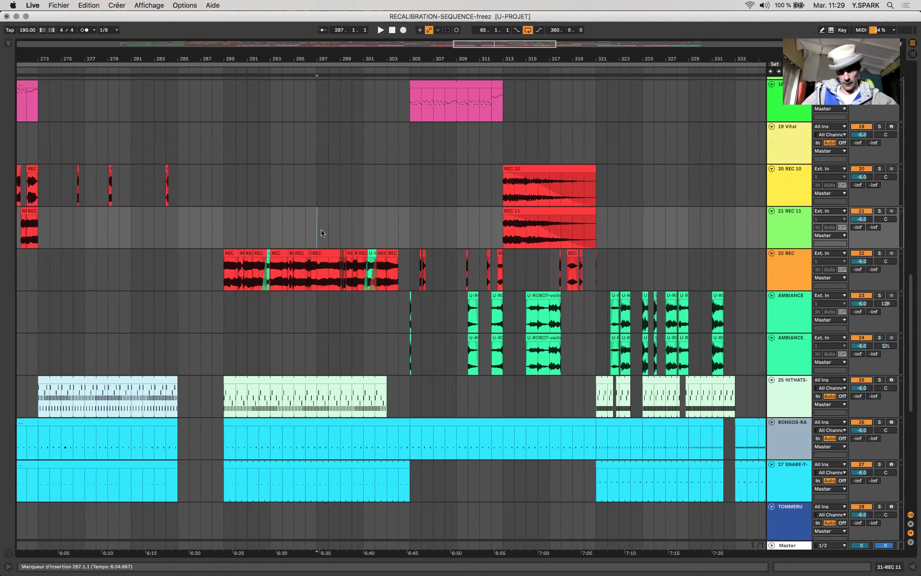
- Select bars 305 to 329 on the 21 REC 11 track and return the insertion marker to bar 297
scroll(401, 210, down, 3)
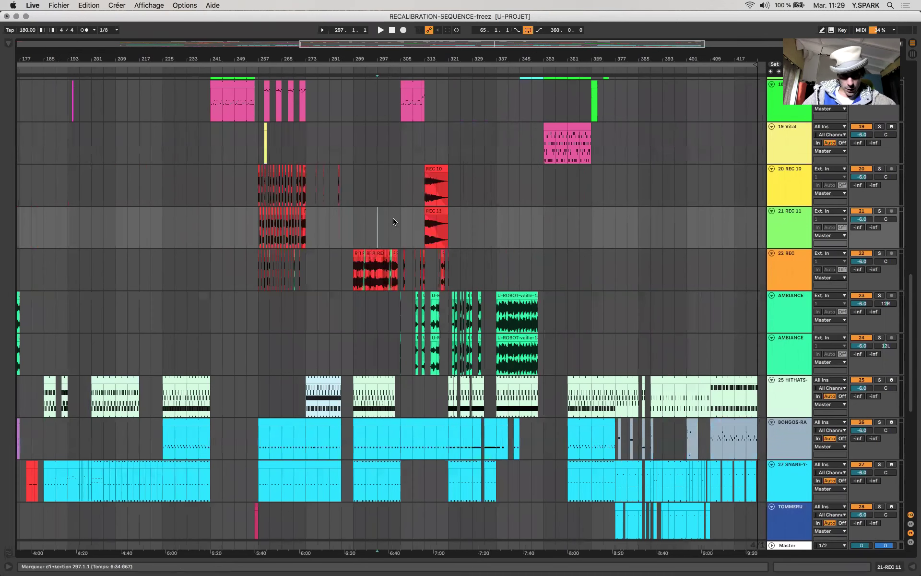
drag(411, 222, 473, 234)
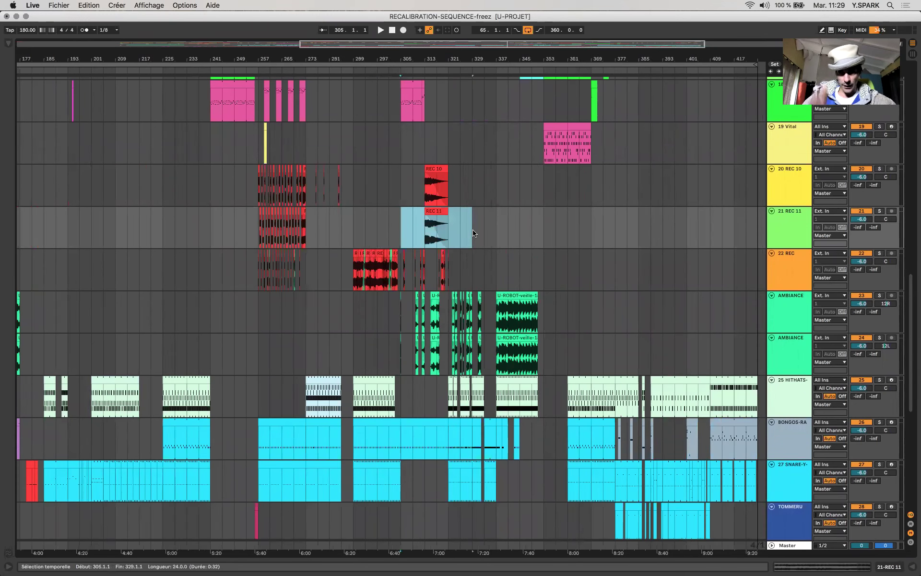
click(377, 227)
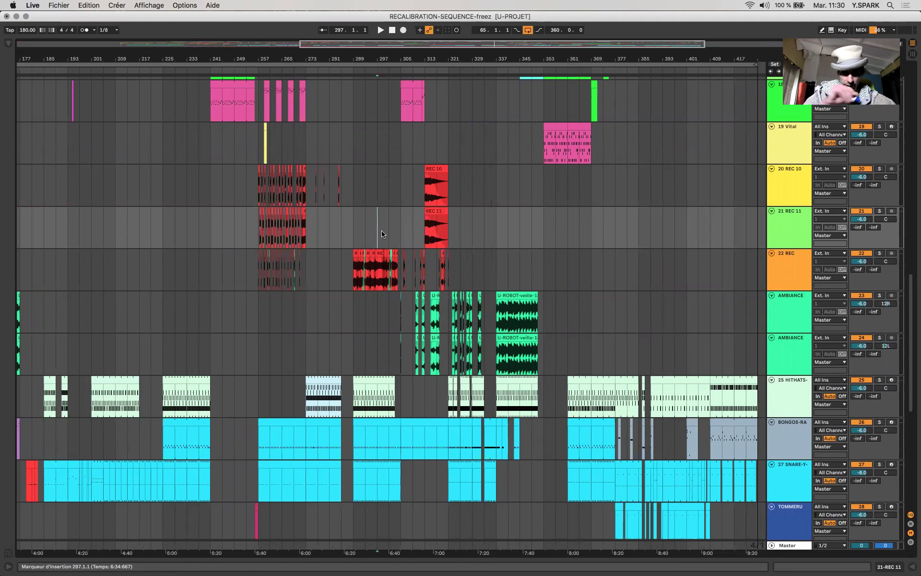
- Play the full mix from bar 297 and examine the clips on the 22 REC track up close
key(space)
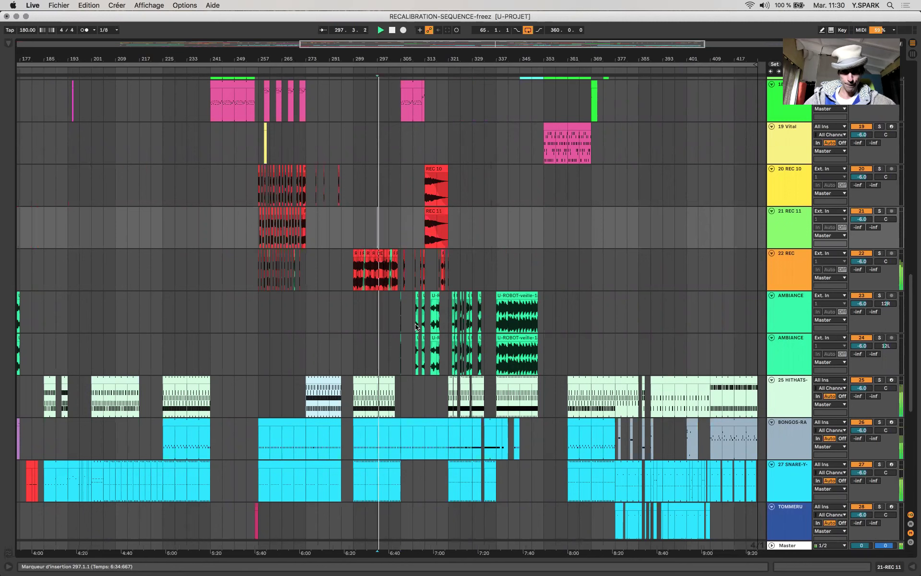
scroll(391, 338, right, 5)
scroll(391, 338, down, 1)
scroll(391, 338, right, 2)
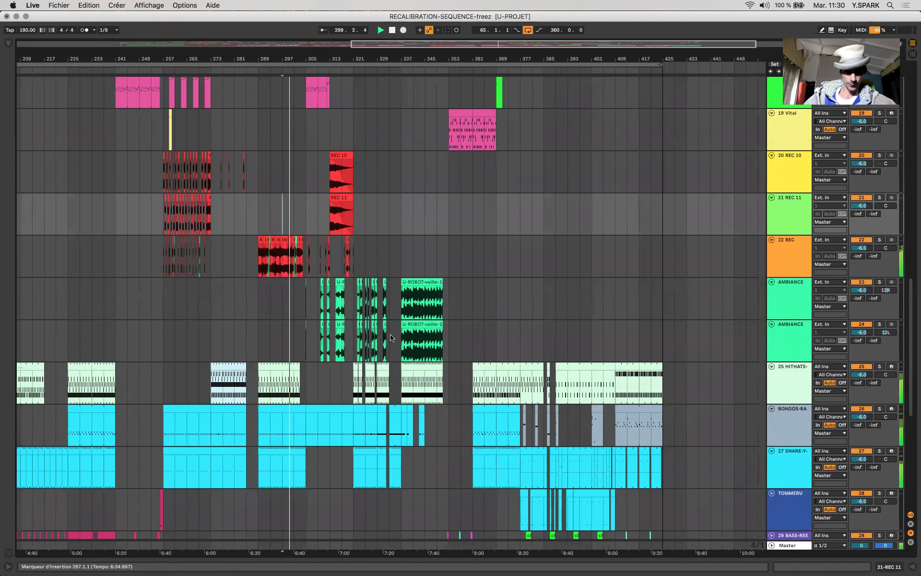
scroll(297, 298, up, 3)
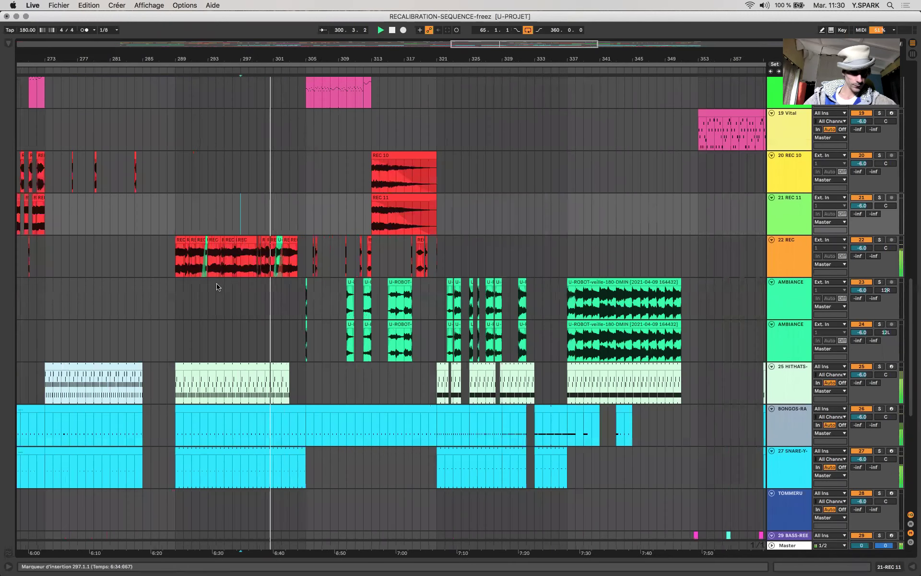
scroll(201, 278, up, 3)
- On the 22 REC track, place the insertion marker at bar 299 and select the short clip at bar 300, then the U-ROBOT clip at bar 301
click(189, 268)
scroll(190, 269, up, 5)
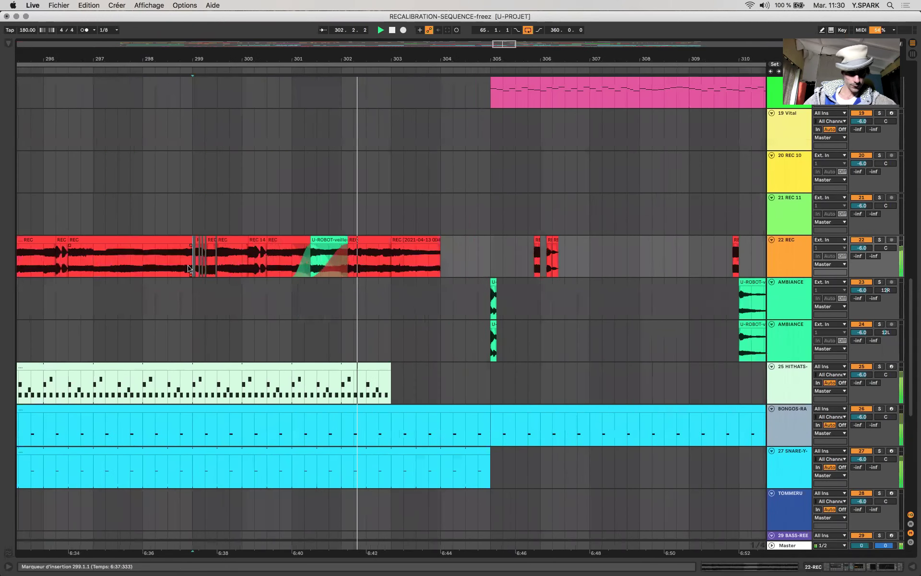
drag(190, 268, 458, 269)
drag(515, 269, 622, 267)
scroll(292, 262, down, 8)
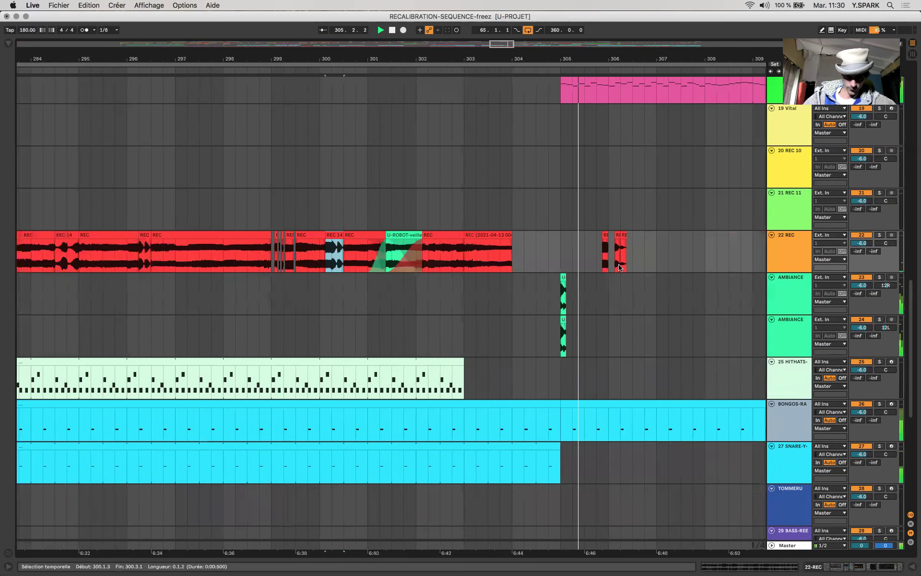
click(233, 234)
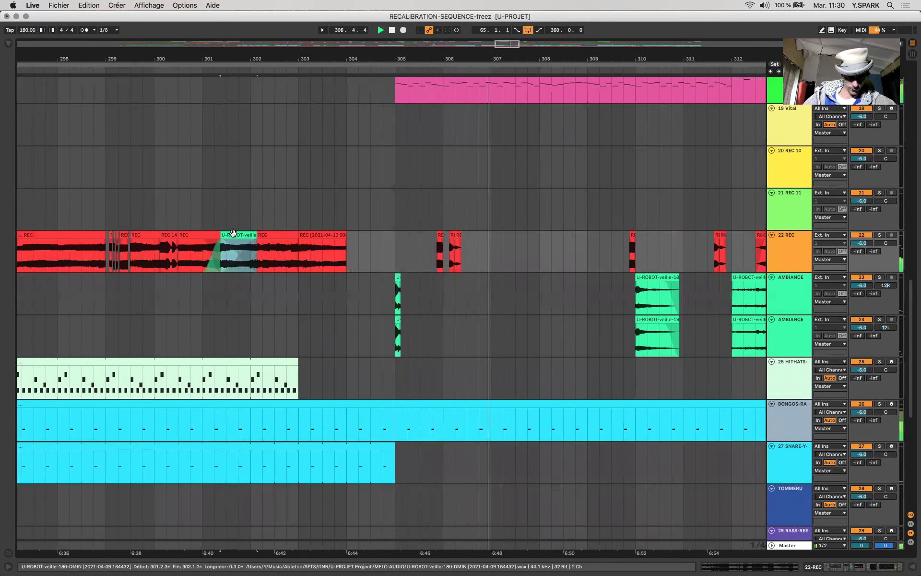
- Examine the hi-hat clip starting at bar 289 and the bass and kick tracks below while the mix keeps playing
scroll(233, 233, down, 10)
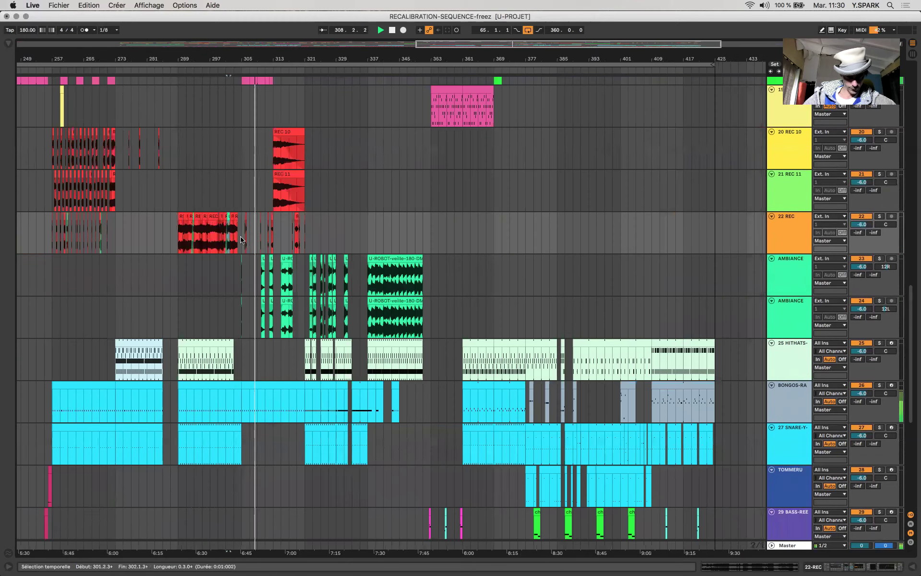
click(213, 341)
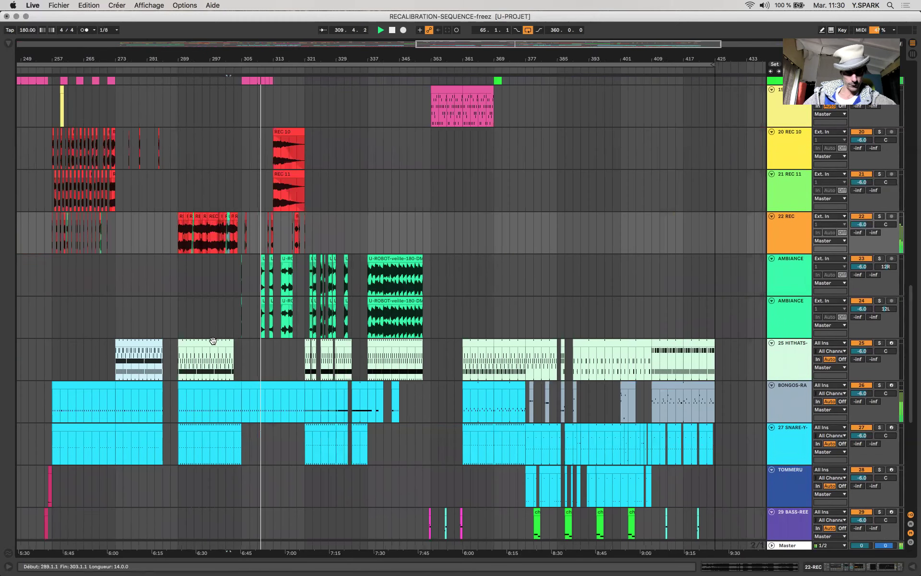
drag(227, 341, 231, 341)
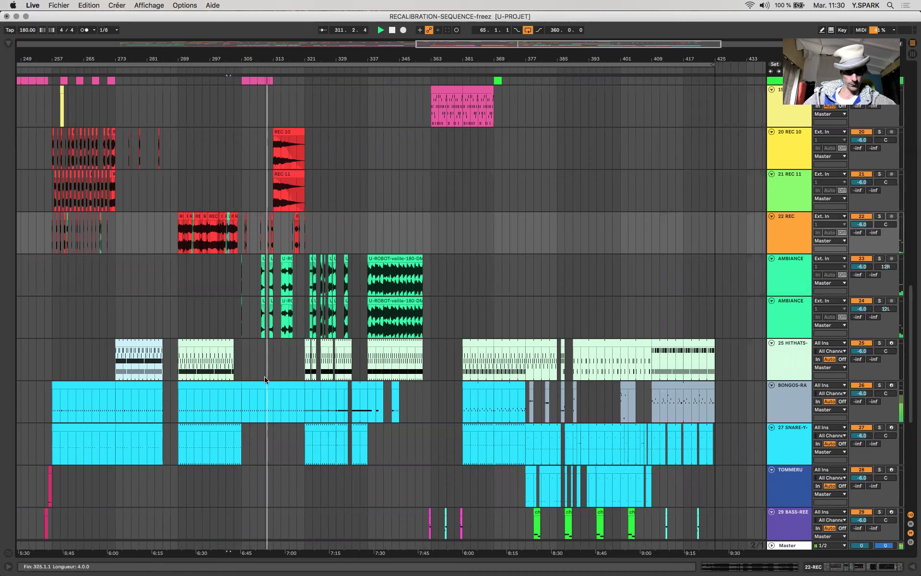
scroll(265, 379, down, 10)
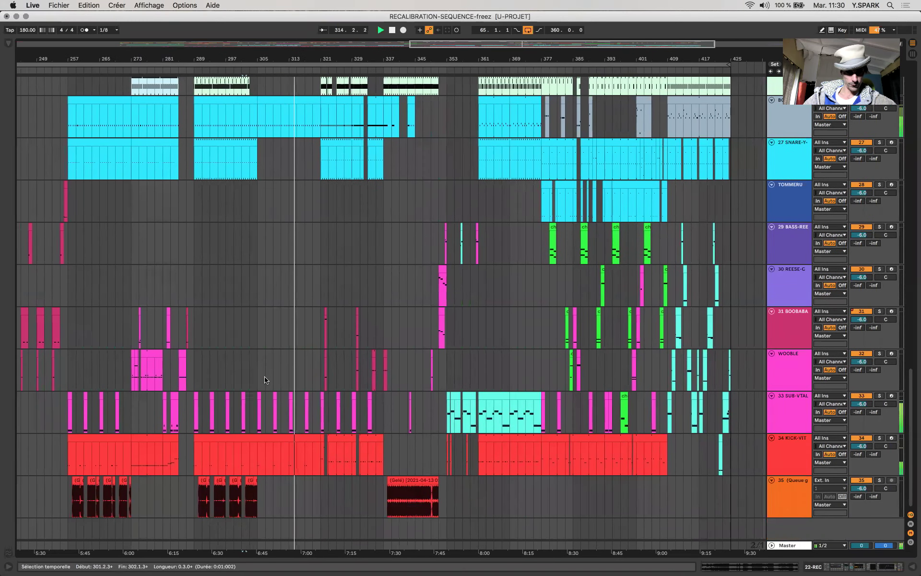
- Examine the arrangement from the bass and kick tracks up to the RISER track while the mix plays on through bar 339
scroll(266, 380, up, 3)
scroll(266, 380, up, 10)
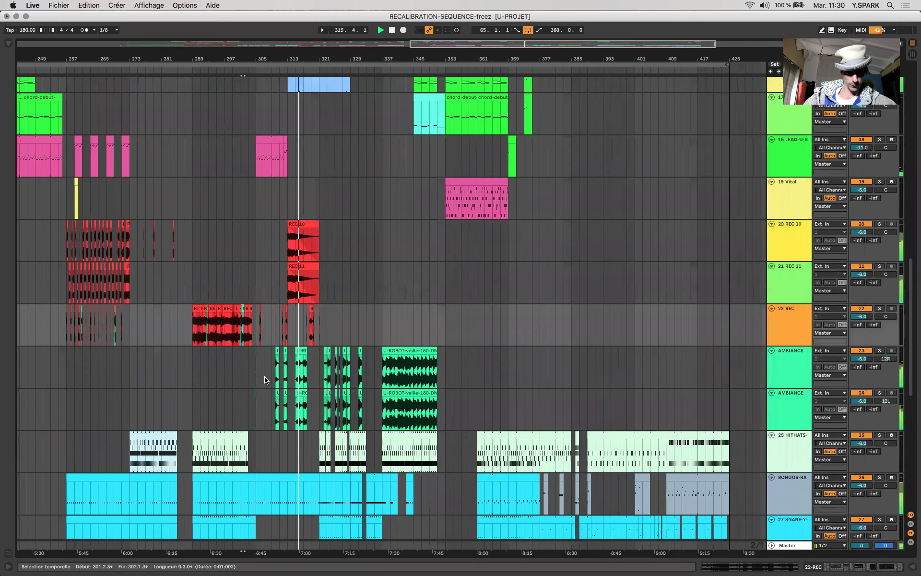
scroll(265, 380, up, 8)
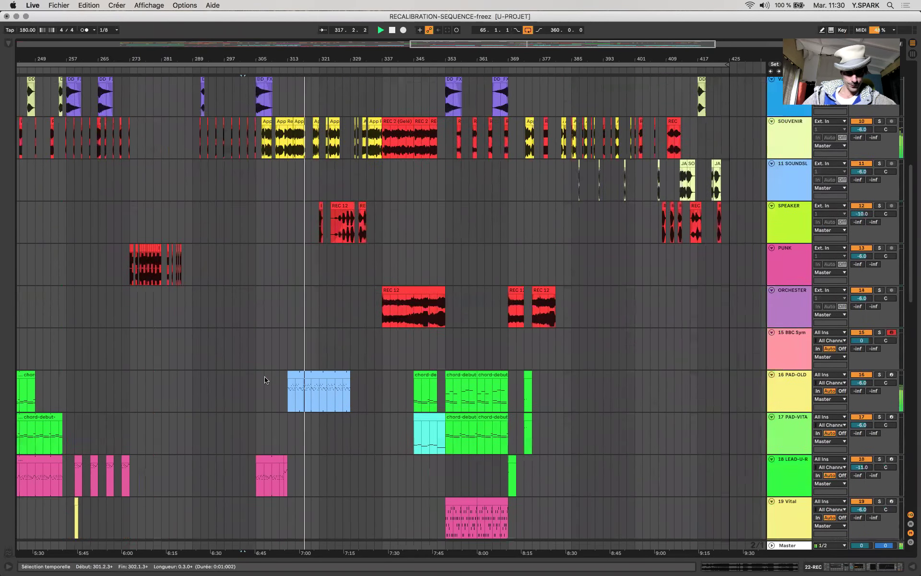
scroll(266, 380, up, 1)
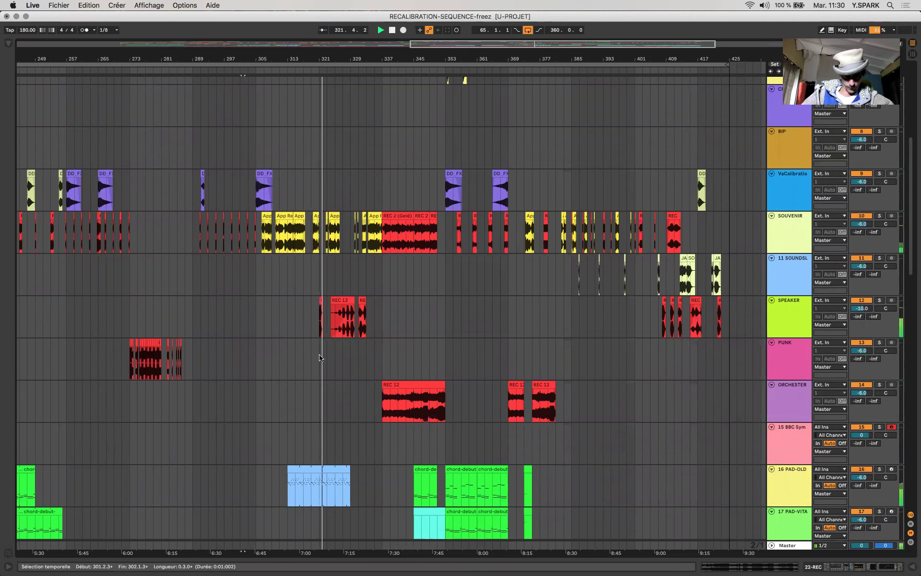
scroll(320, 358, down, 15)
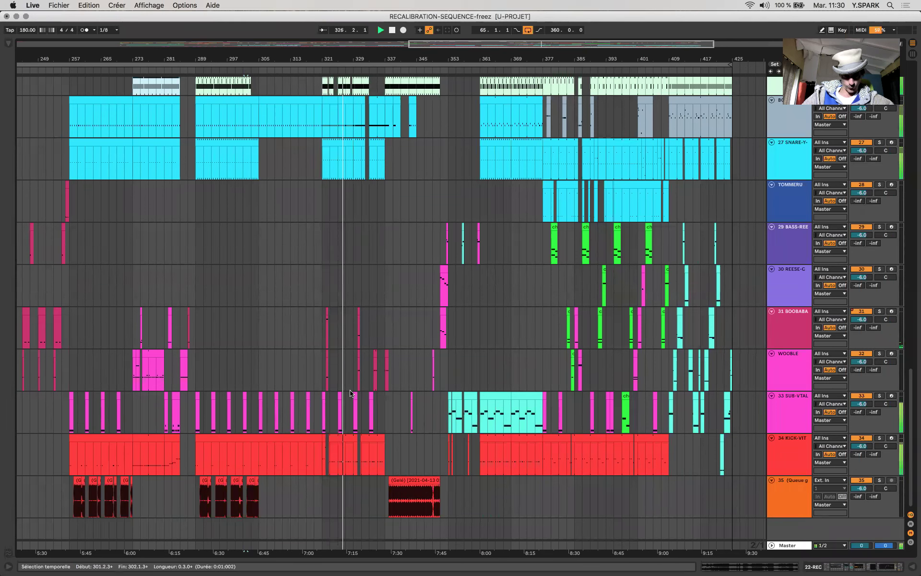
scroll(351, 393, up, 8)
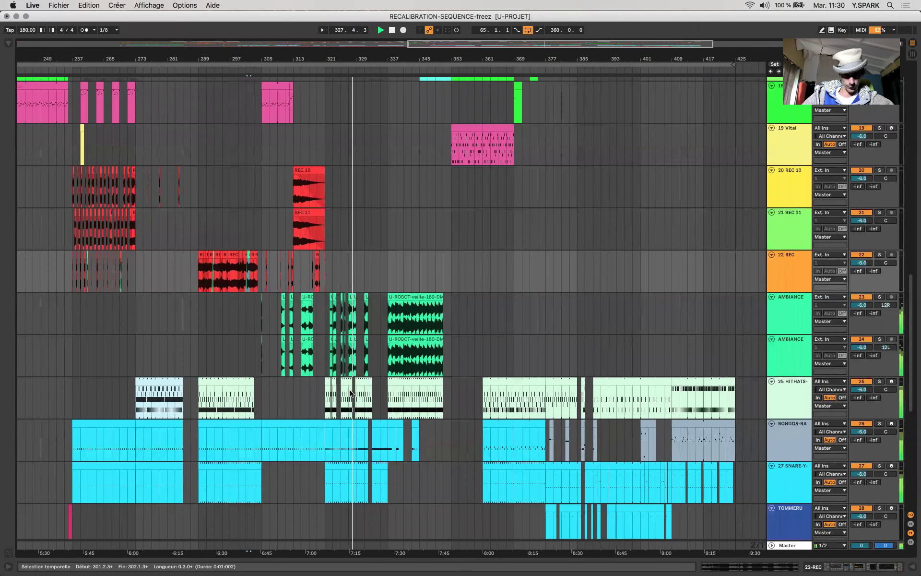
scroll(350, 393, up, 12)
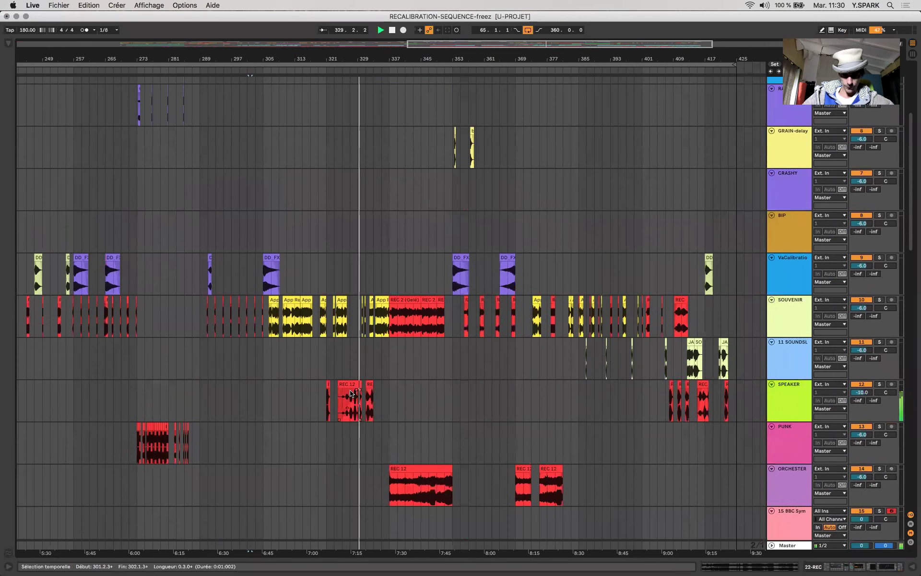
scroll(350, 393, up, 5)
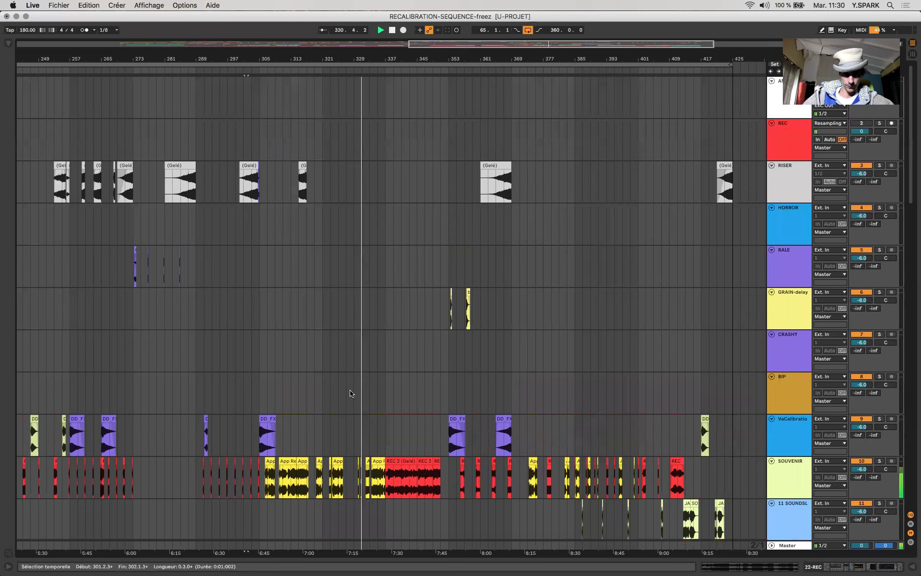
scroll(350, 393, down, 20)
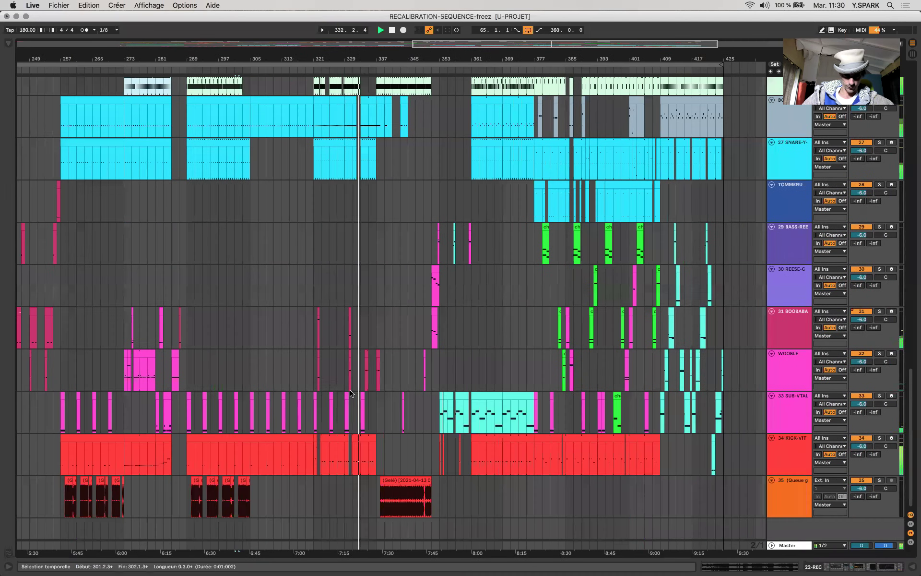
scroll(350, 394, left, 2)
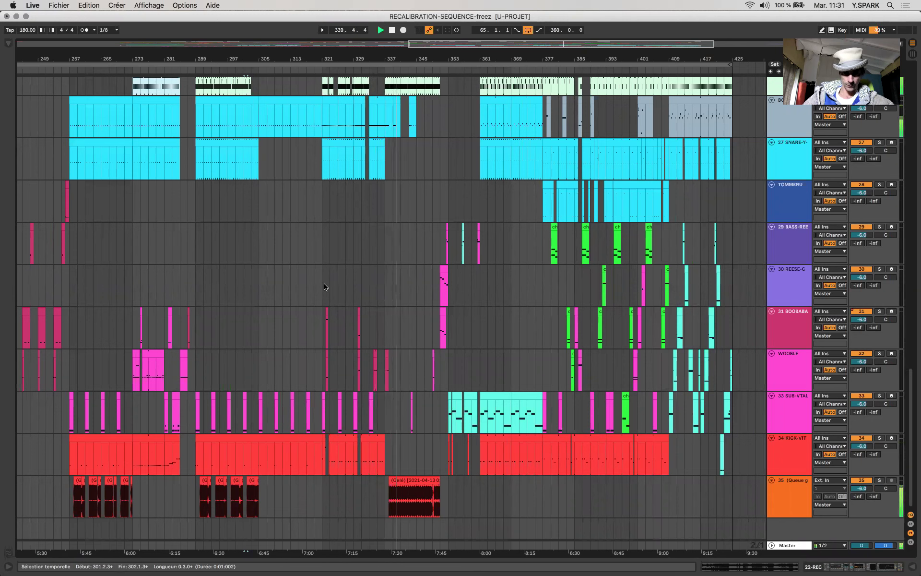
- Stop playback, select bars 321 to 337 on 30 REESE-C and 321 to 332 on BONGOS, and set the insertion marker at bar 321 on 25 HITHATS
key(space)
drag(323, 287, 384, 292)
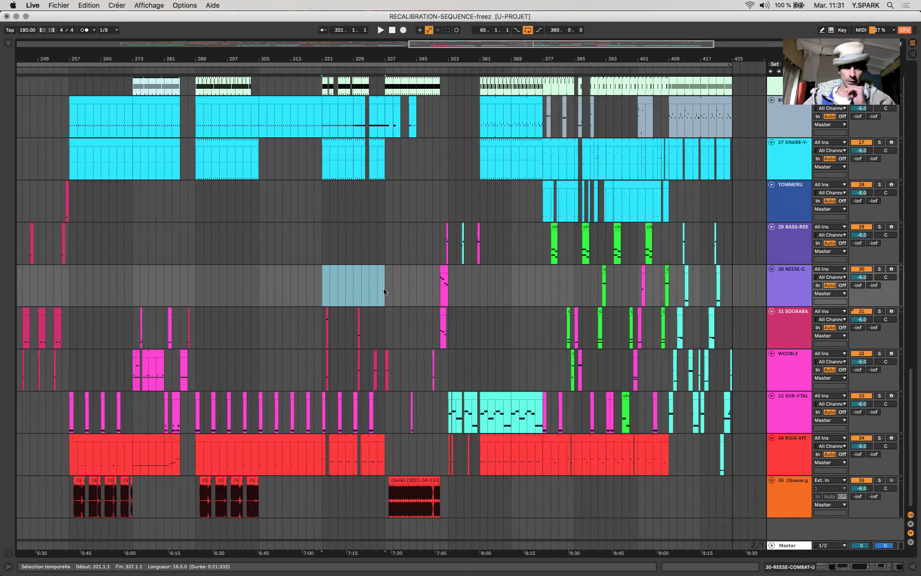
scroll(370, 383, up, 5)
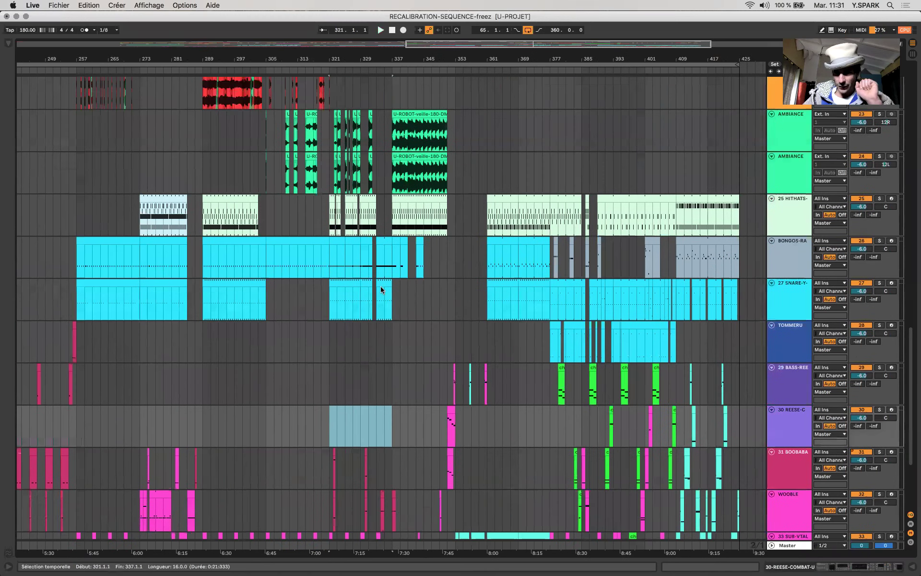
drag(329, 261, 370, 259)
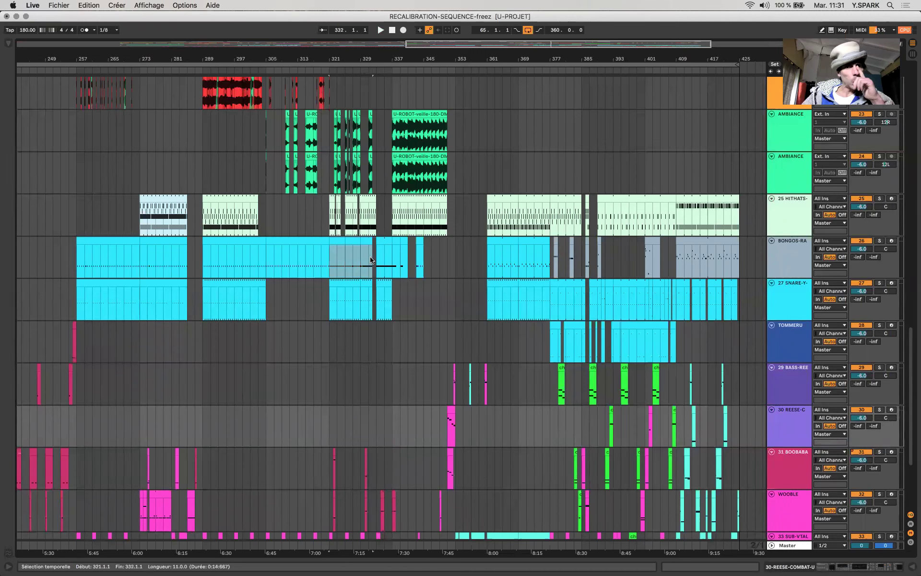
click(329, 219)
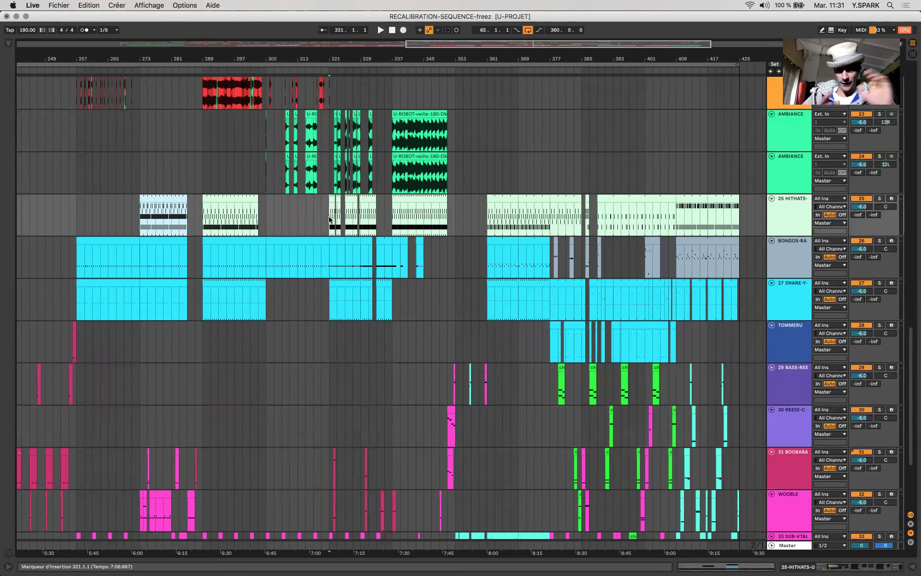
- Place the insertion marker at bar 337 on the 30 REESE-C track and play the mix from there
scroll(346, 275, up, 5)
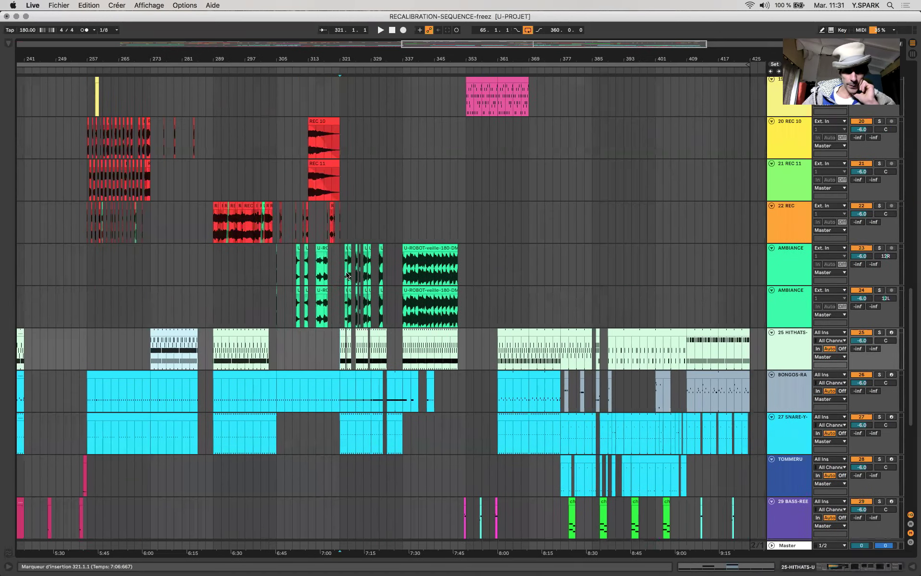
scroll(347, 275, down, 10)
key(plus)
key(plus)
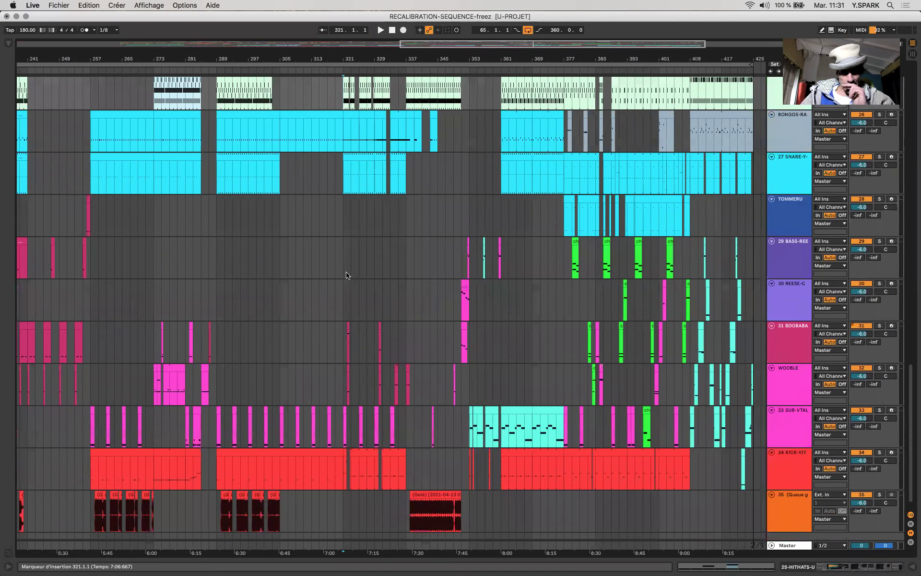
click(537, 297)
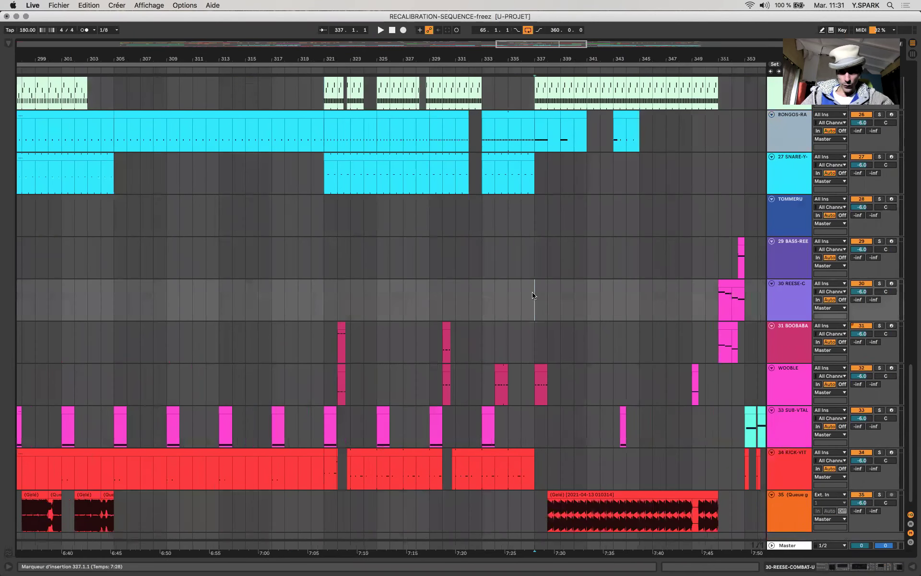
key(minus)
key(minus)
key(minus)
scroll(532, 295, right, 5)
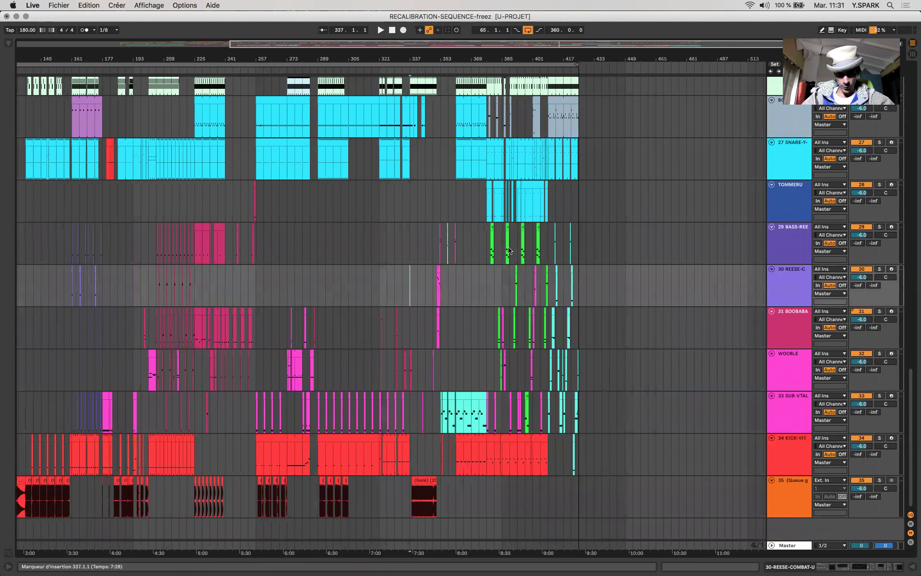
scroll(509, 251, right, 2)
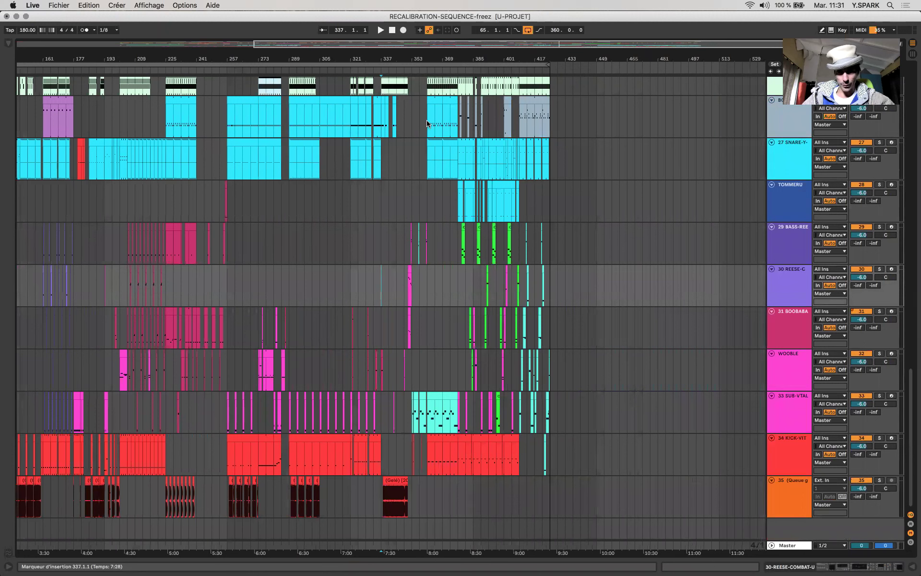
key(space)
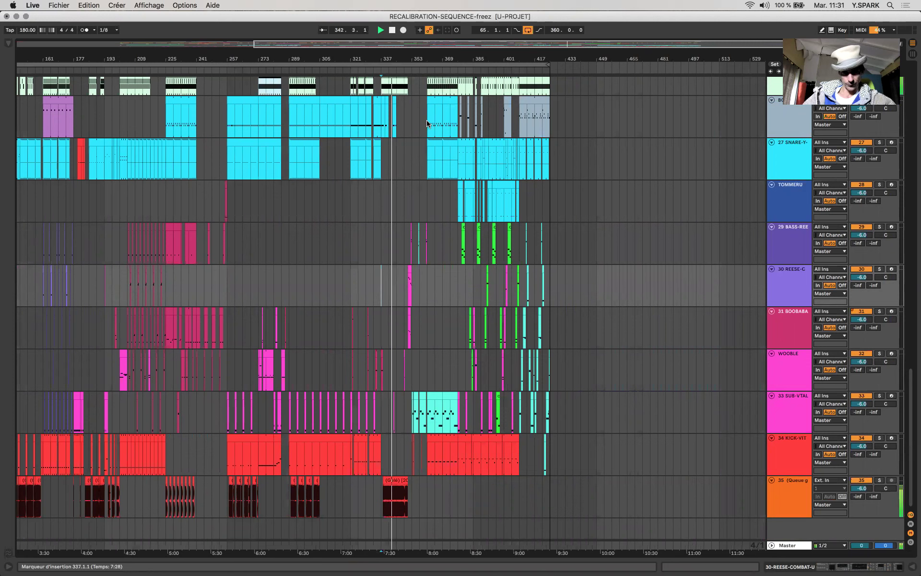
- Open the frozen clip at bar 338 on track 35, display its Transposition envelope, and close the clip view
double_click(392, 481)
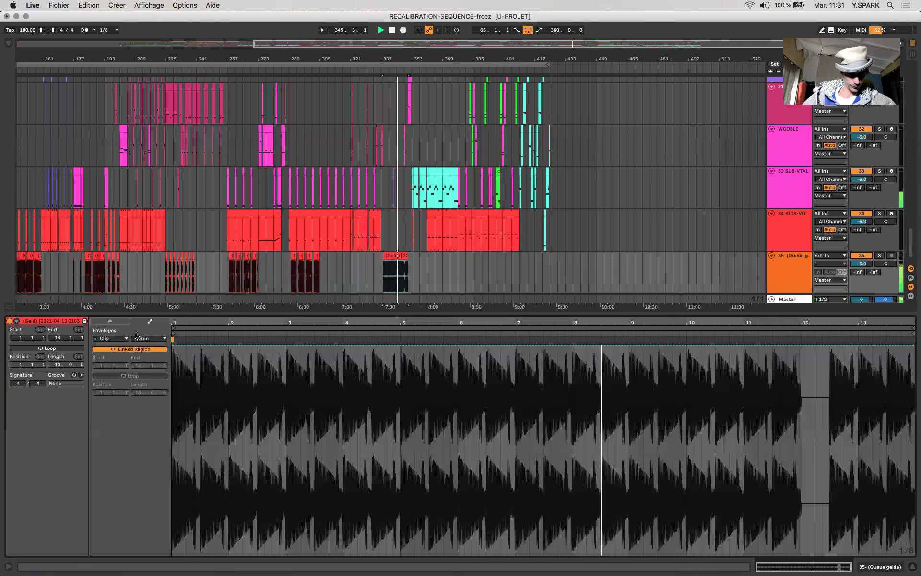
click(148, 338)
click(160, 354)
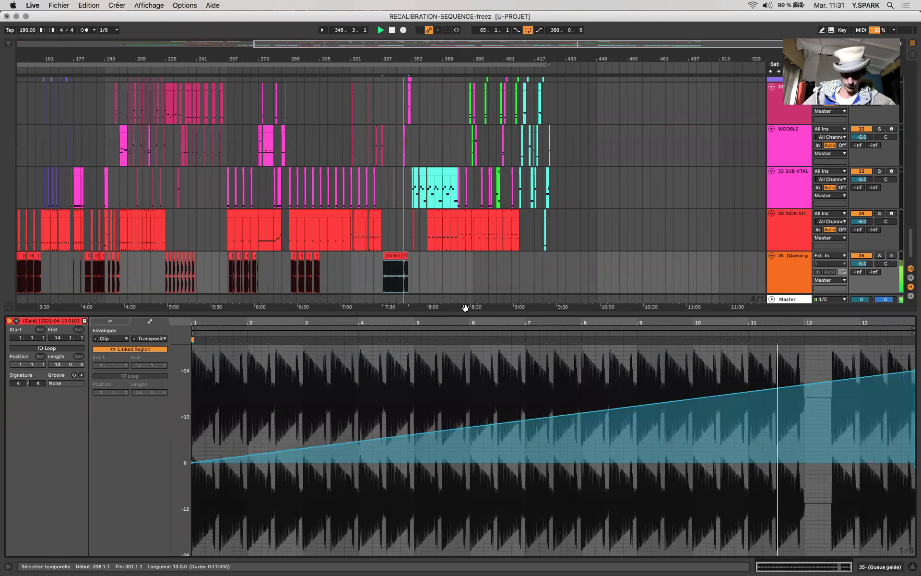
key(super+alt+l)
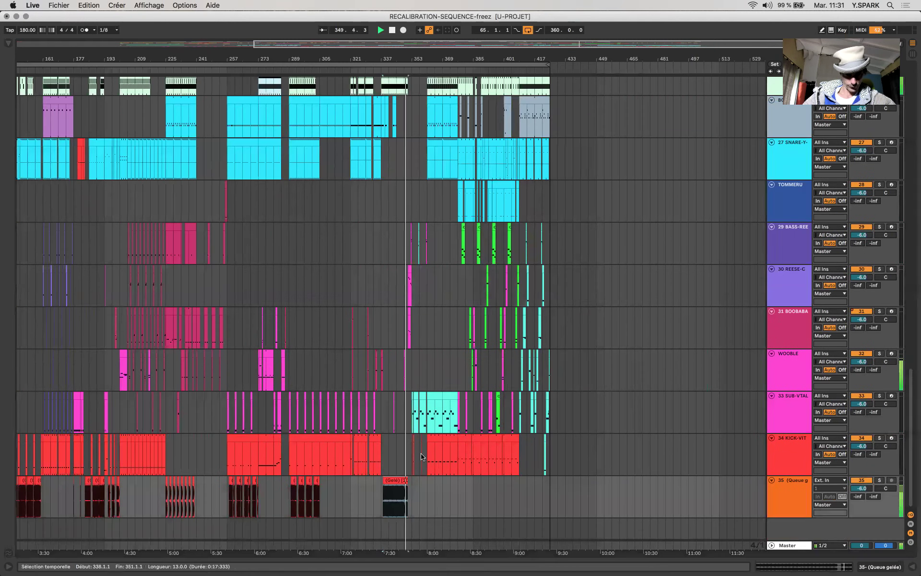
- Select the short green clip at bar 369 on the 18 LEAD track and the one at bar 373 on the 17 PAD-VITA track
scroll(422, 456, up, 5)
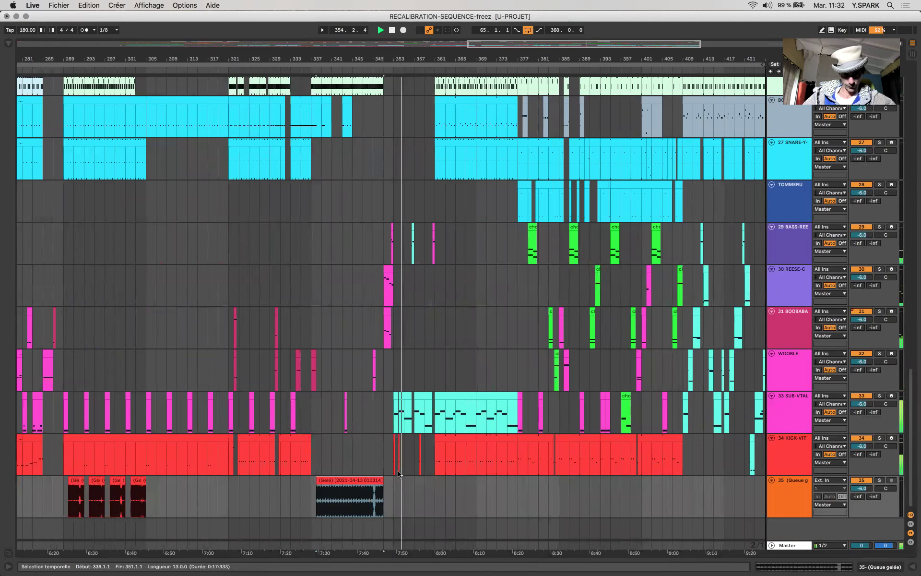
scroll(366, 439, down, 5)
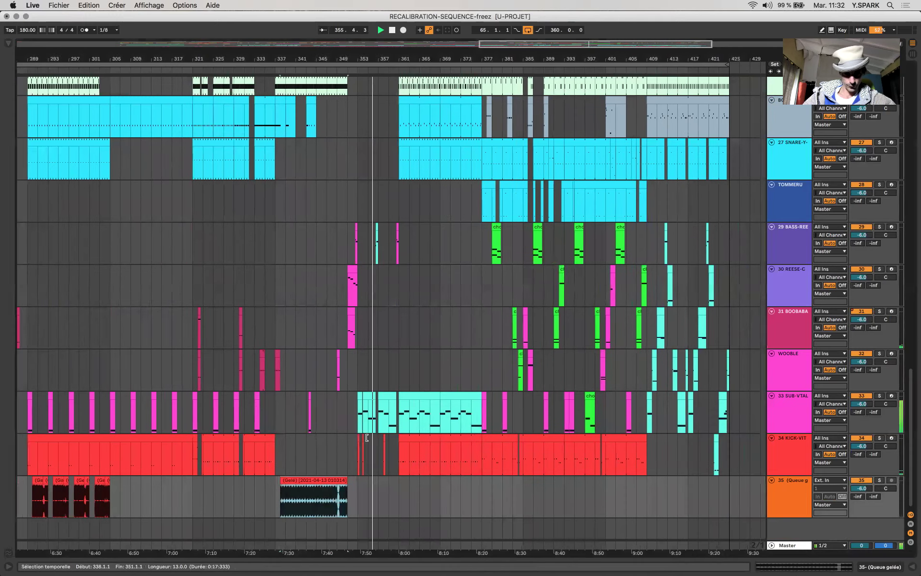
scroll(552, 350, up, 5)
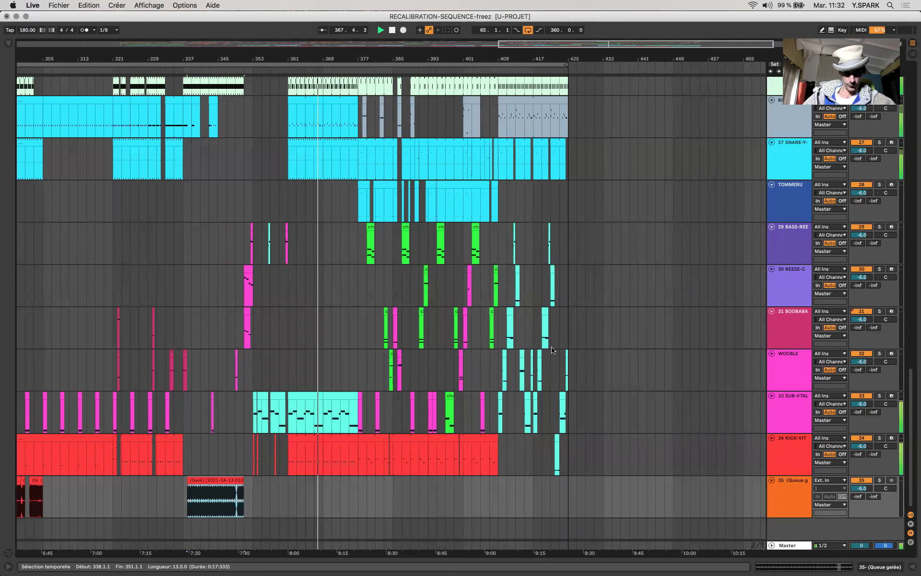
scroll(552, 350, up, 10)
scroll(552, 350, up, 15)
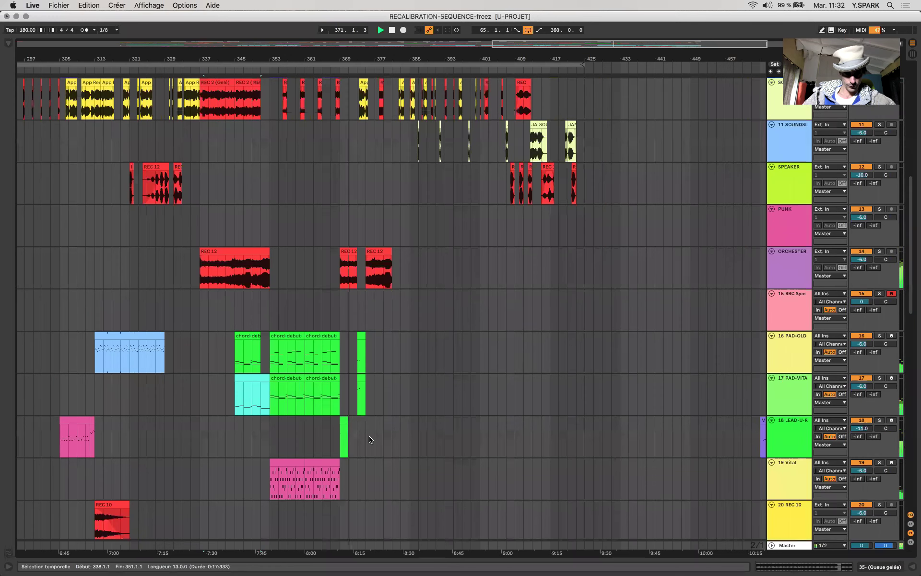
click(342, 419)
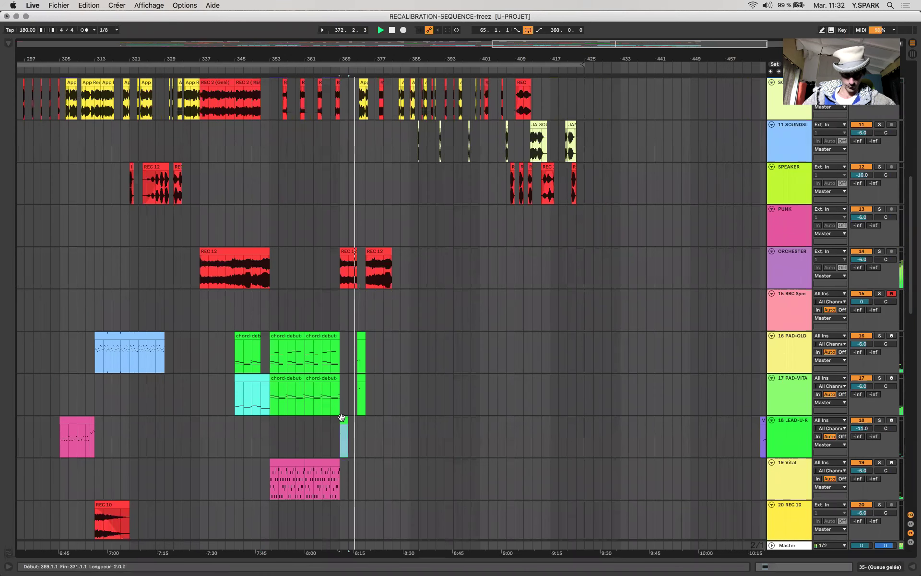
key(plus)
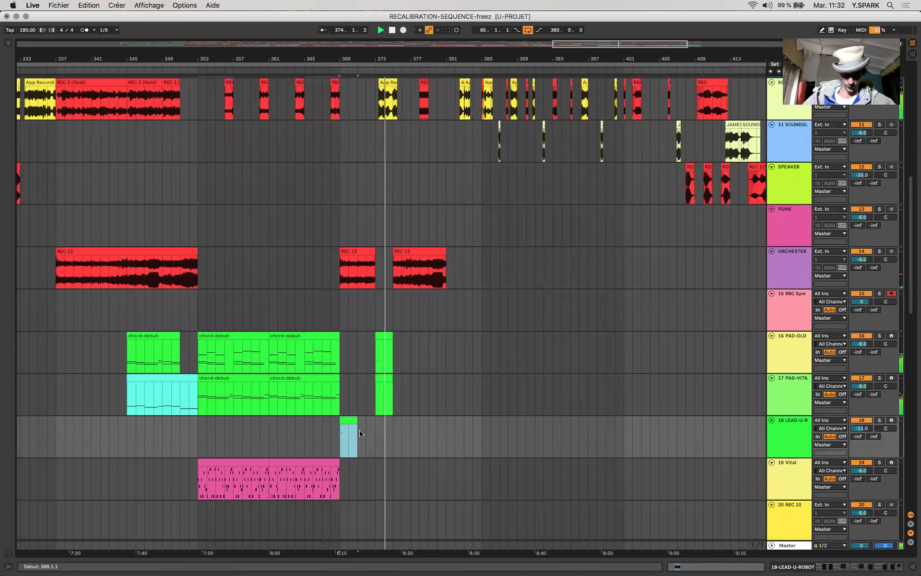
click(379, 378)
scroll(416, 320, up, 3)
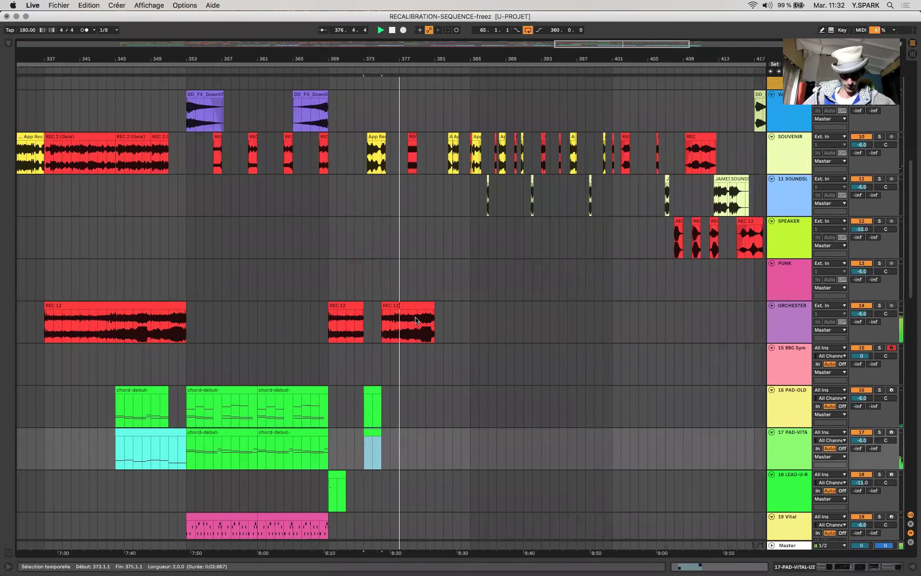
- Select the REC 12 clip at bar 375 on the ORCHESTER track and the ORCHESTER track itself
click(408, 305)
click(786, 308)
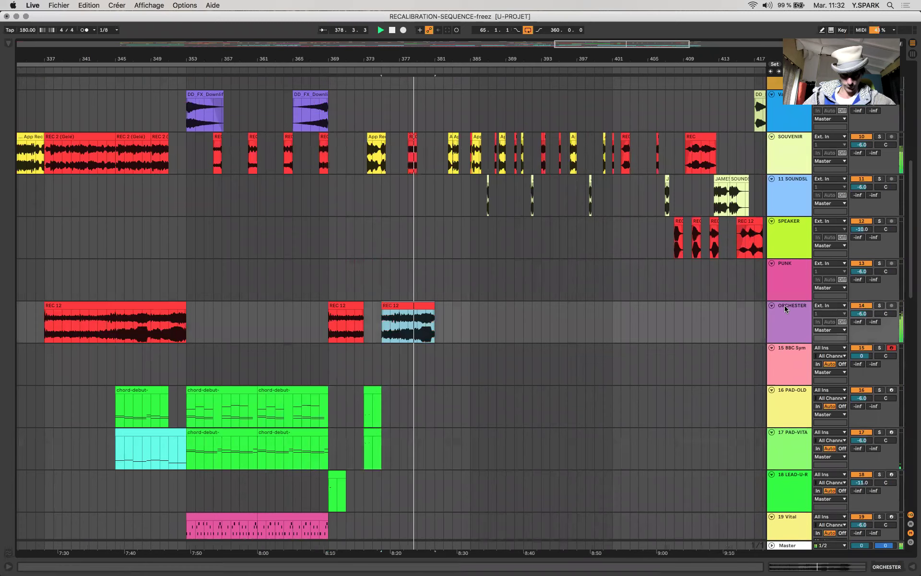
scroll(582, 323, down, 2)
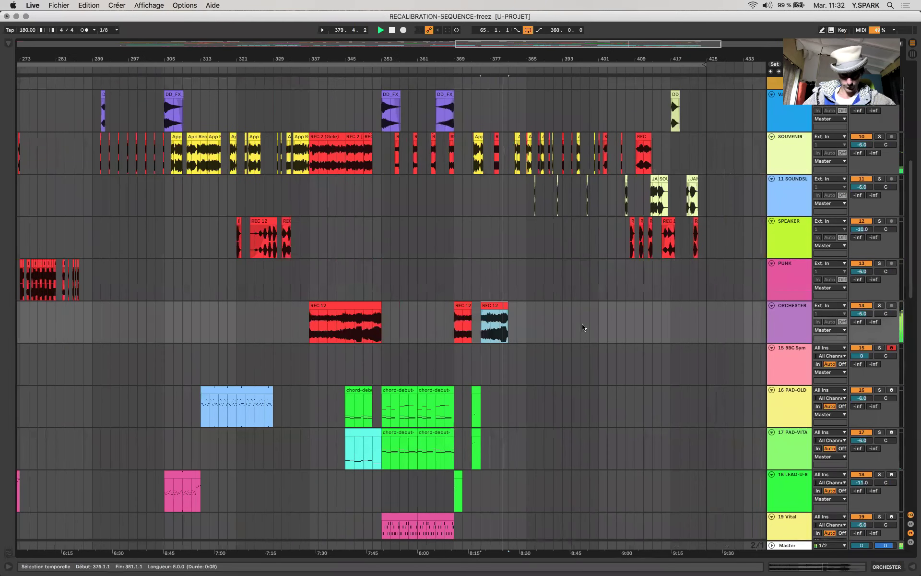
- Select the short green clip at bar 399 on the 31 BOOBABA track and stop playback
scroll(583, 328, up, 3)
scroll(583, 327, up, 5)
scroll(582, 326, down, 15)
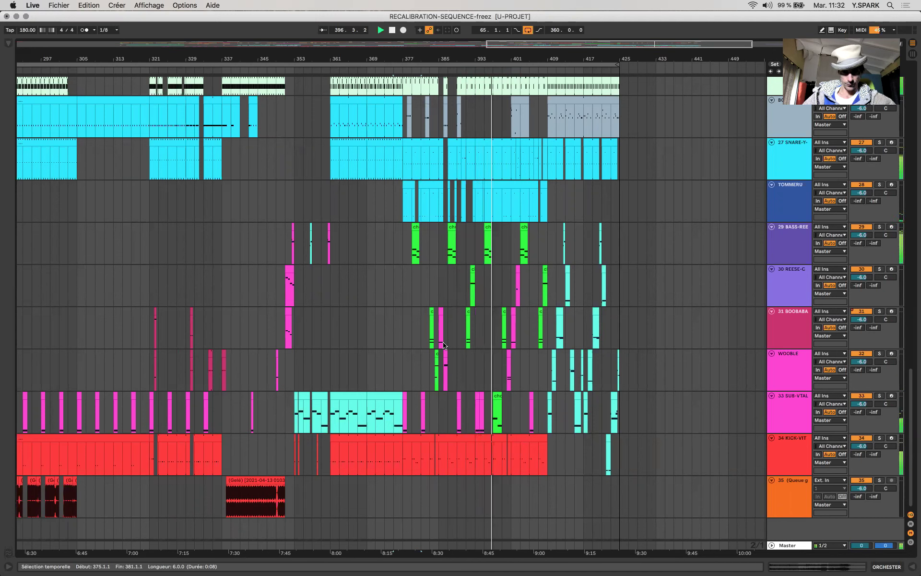
click(504, 314)
click(501, 317)
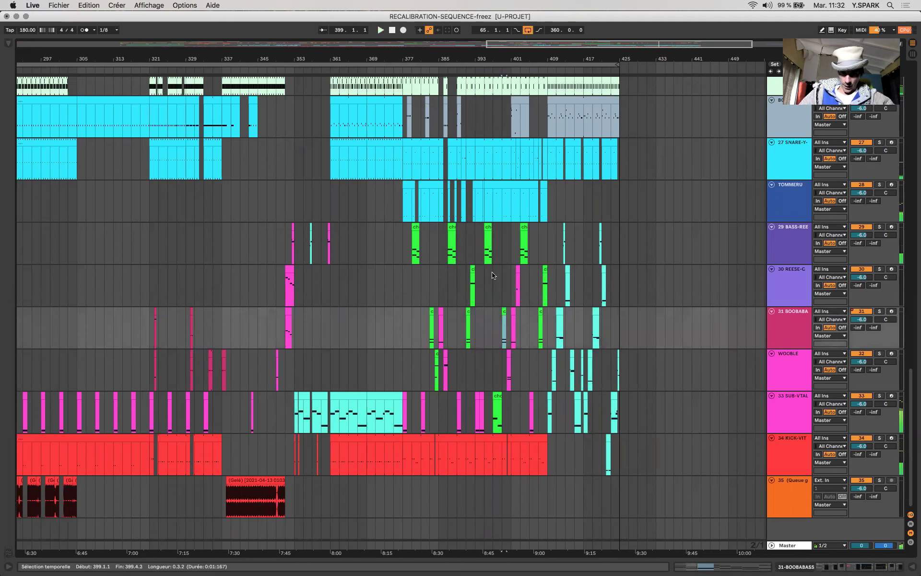
- Place the insertion marker at bar 397 on the 30 REESE-C track and select bars 353 to 365 on the 31 BOOBABA track
click(494, 283)
key(minus)
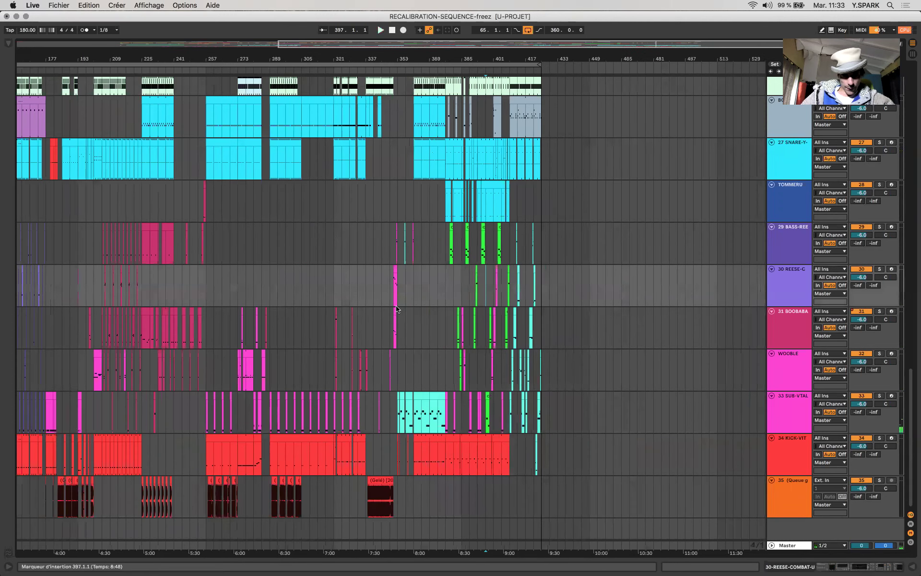
drag(373, 337, 421, 334)
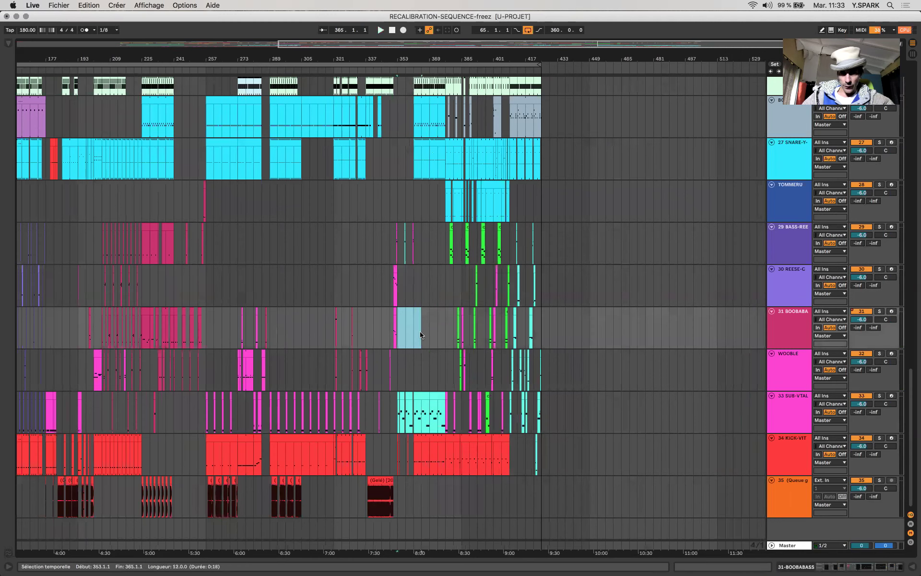
- Delete the stray clip at bars 361 to 365 on the 31 BOOBABA track and select bars 365 to 381 there
double_click(420, 335)
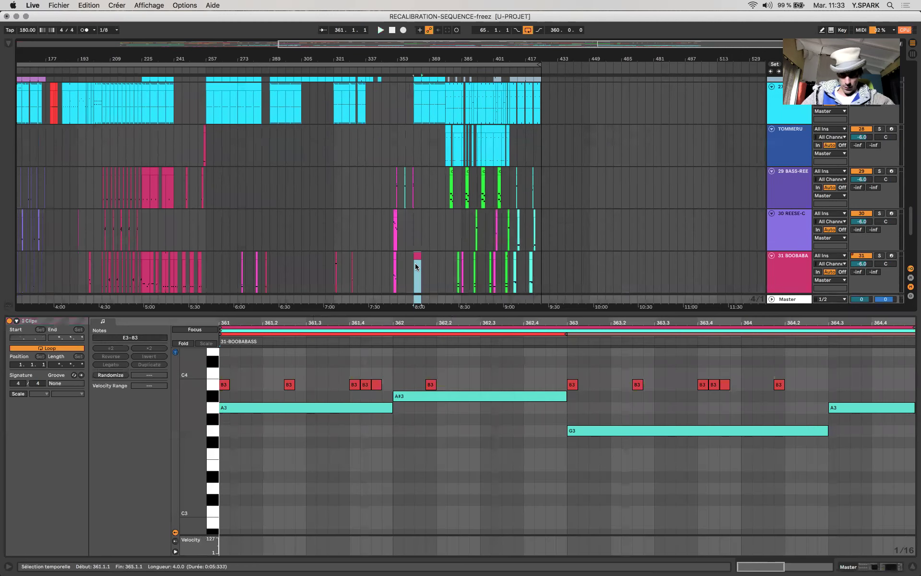
key(Delete)
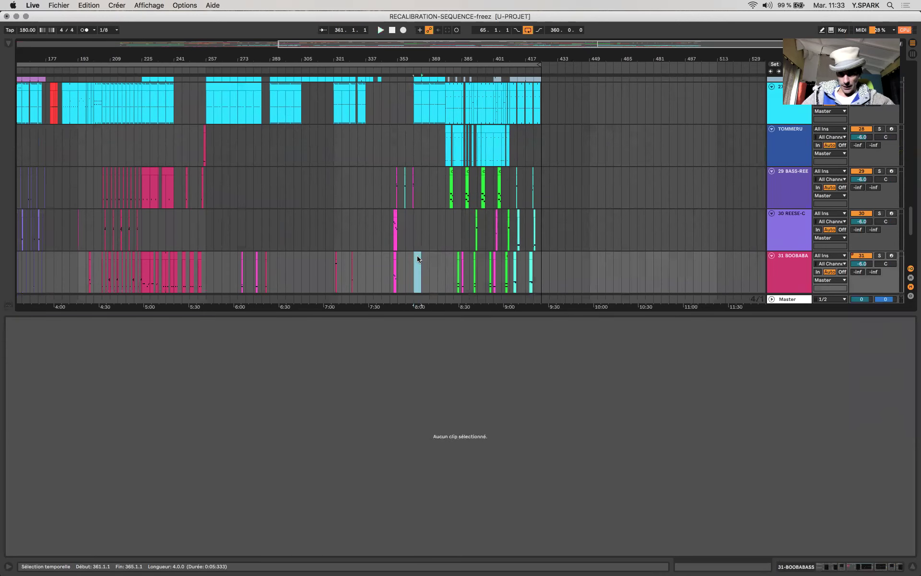
drag(422, 262, 454, 263)
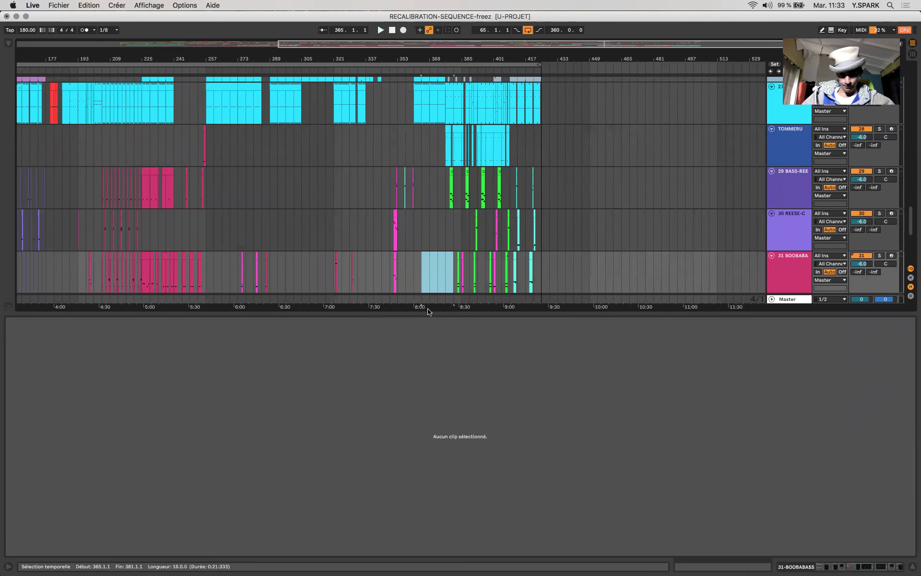
key(super+alt+l)
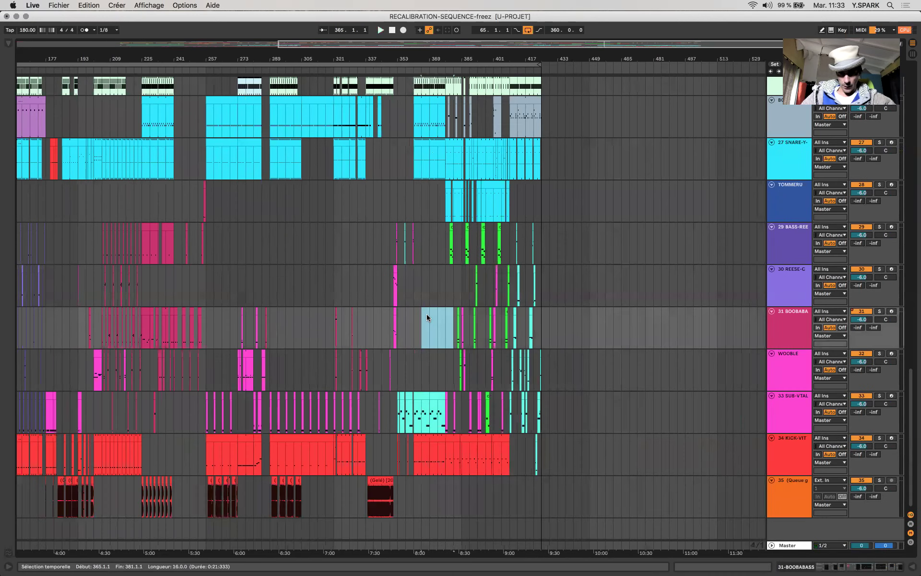
- Select bars 381 to 409 across tracks 29 to 35, and bars 407 to 424 from the WOOBLE track down to track 35
drag(454, 515, 511, 244)
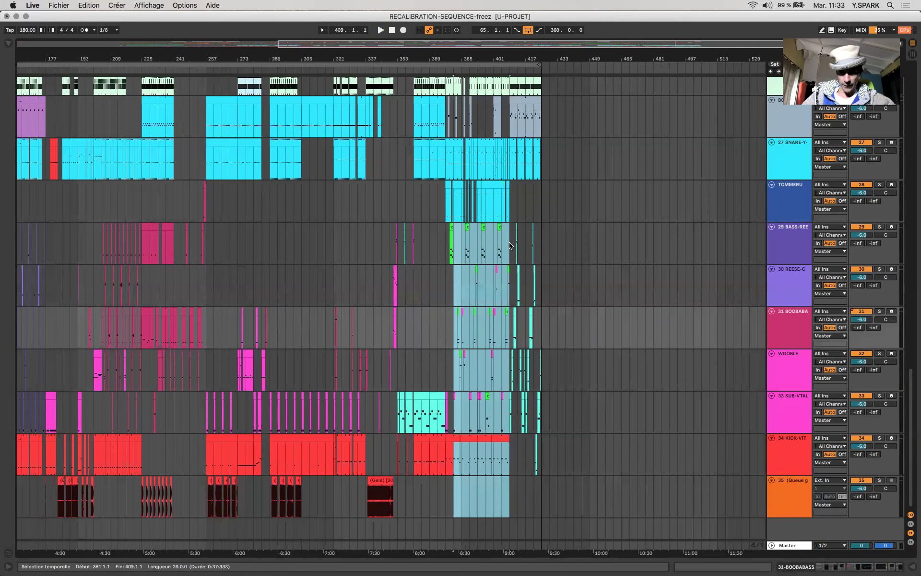
scroll(471, 391, up, 5)
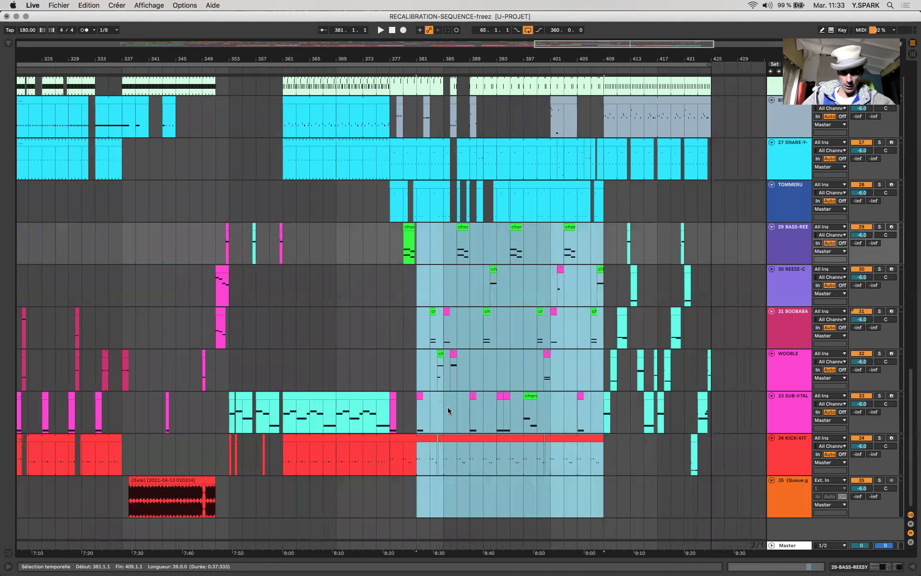
click(447, 464)
scroll(427, 438, right, 5)
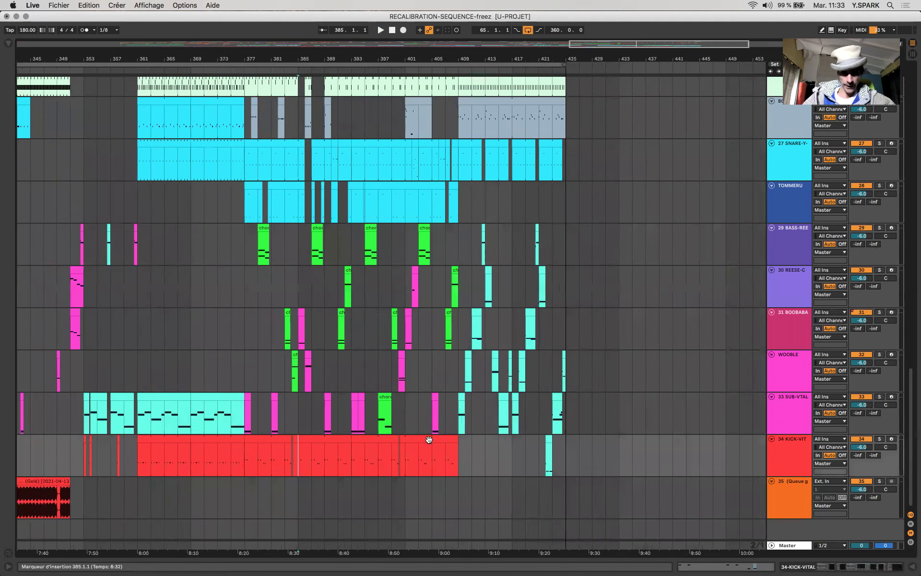
drag(446, 367, 562, 493)
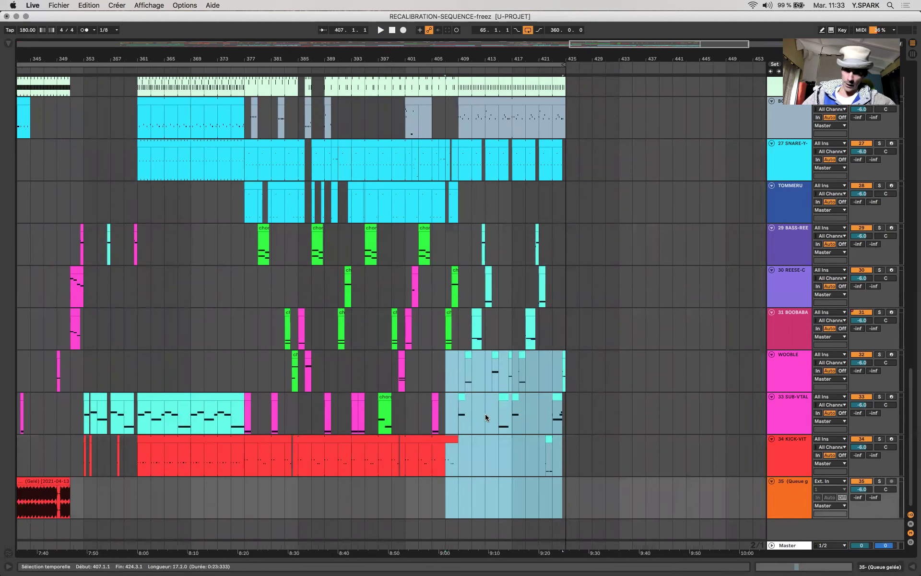
- Select the short red clip at bar 408 on the SPEAKER track and place the insertion marker at bar 403 there
scroll(465, 381, up, 20)
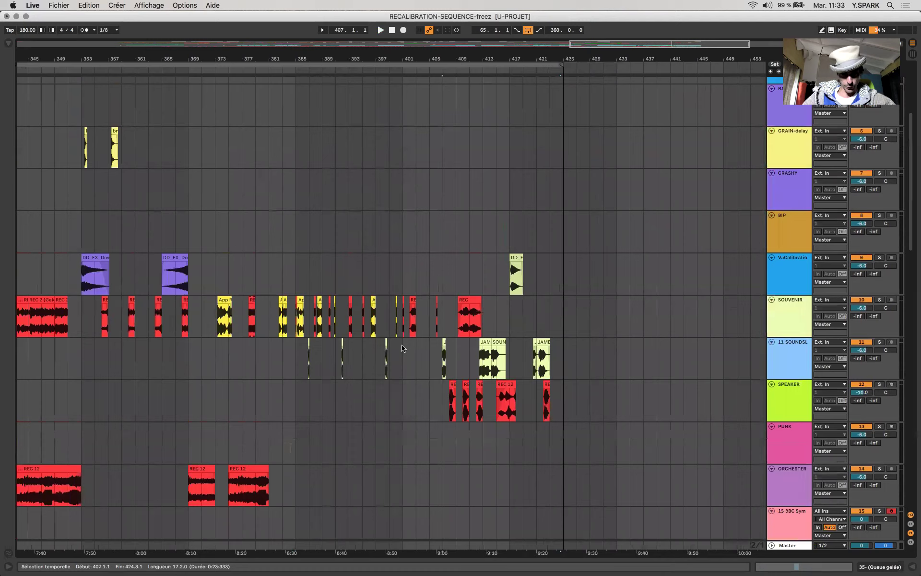
scroll(402, 350, up, 3)
scroll(401, 350, down, 10)
scroll(401, 350, up, 6)
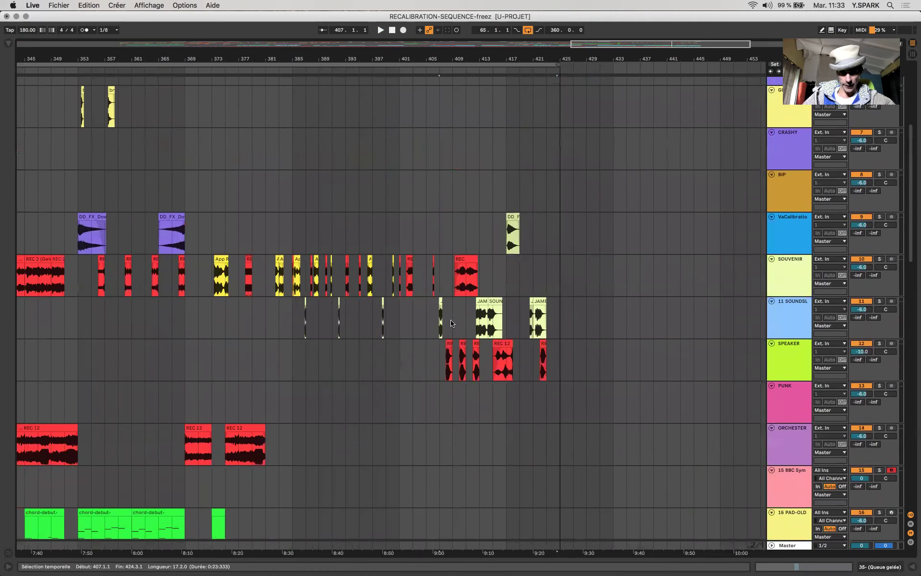
click(448, 364)
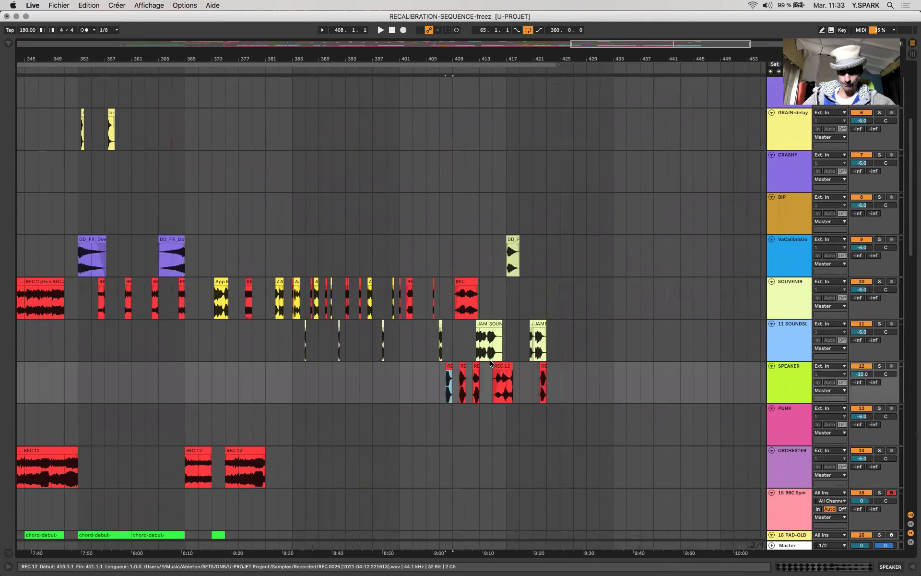
click(414, 392)
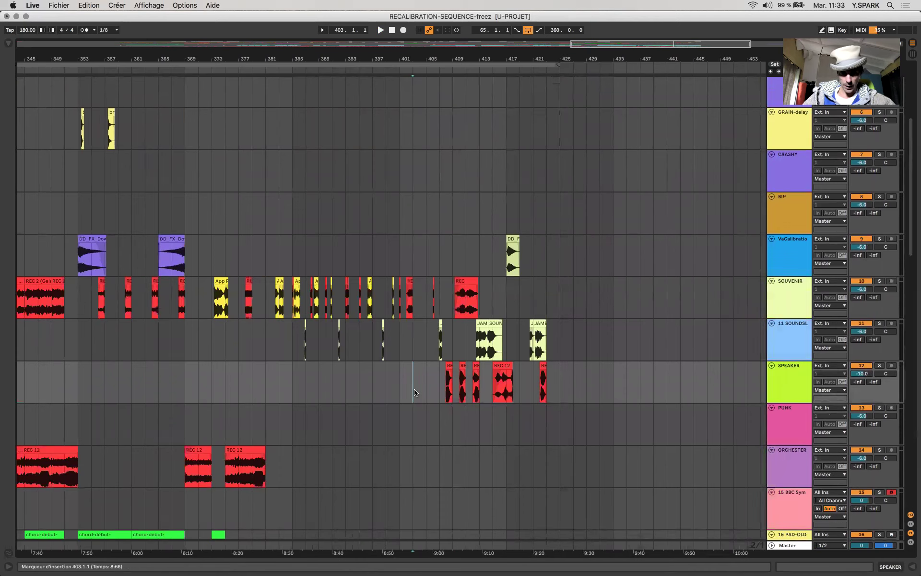
- Select bars 405 to 411 on the 31 BOOBABA track and audition the arrangement from bar 405 to its end
scroll(414, 393, down, 20)
drag(420, 346, 455, 341)
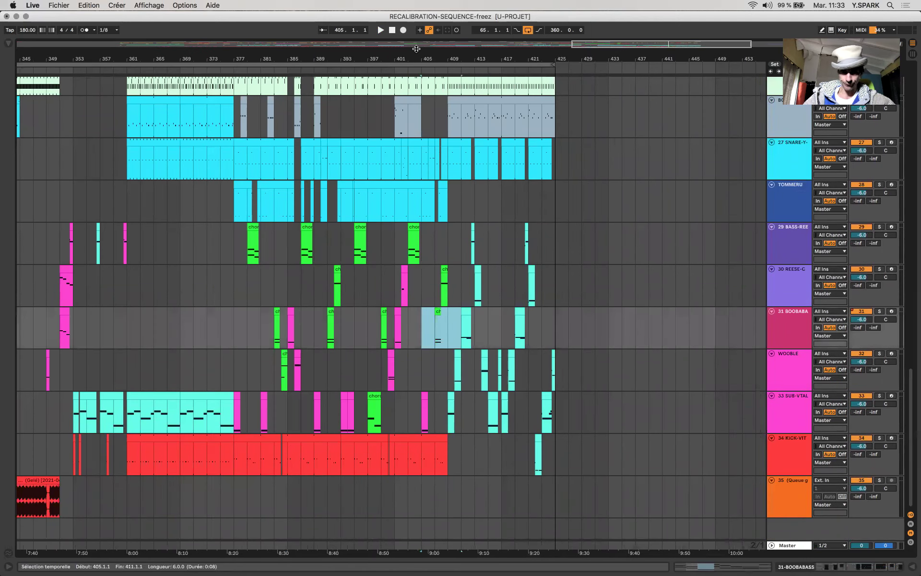
key(space)
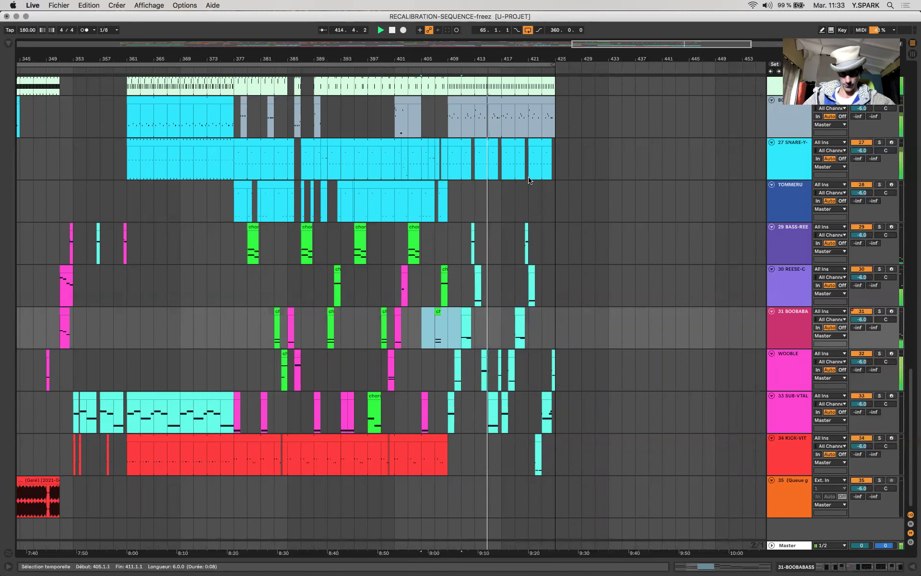
scroll(512, 205, up, 3)
scroll(511, 204, up, 20)
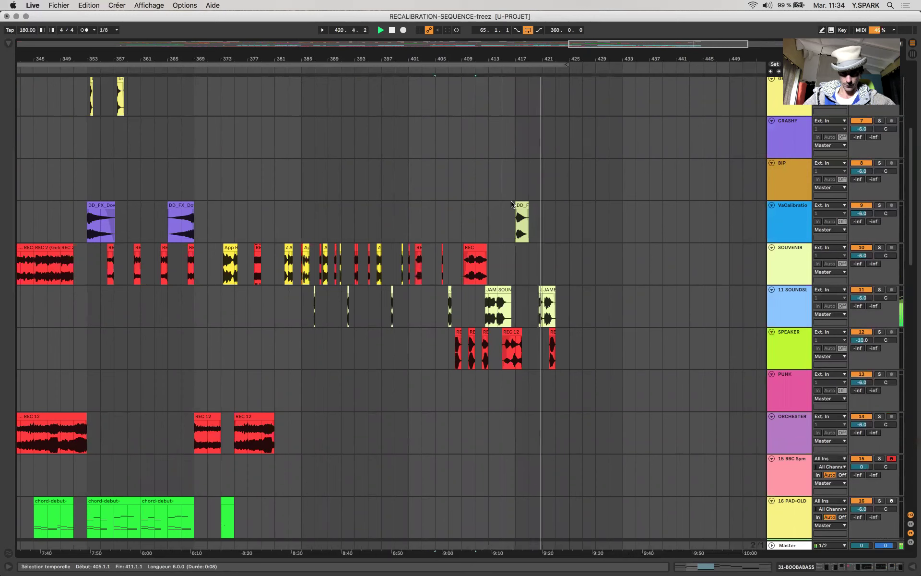
click(465, 463)
key(minus)
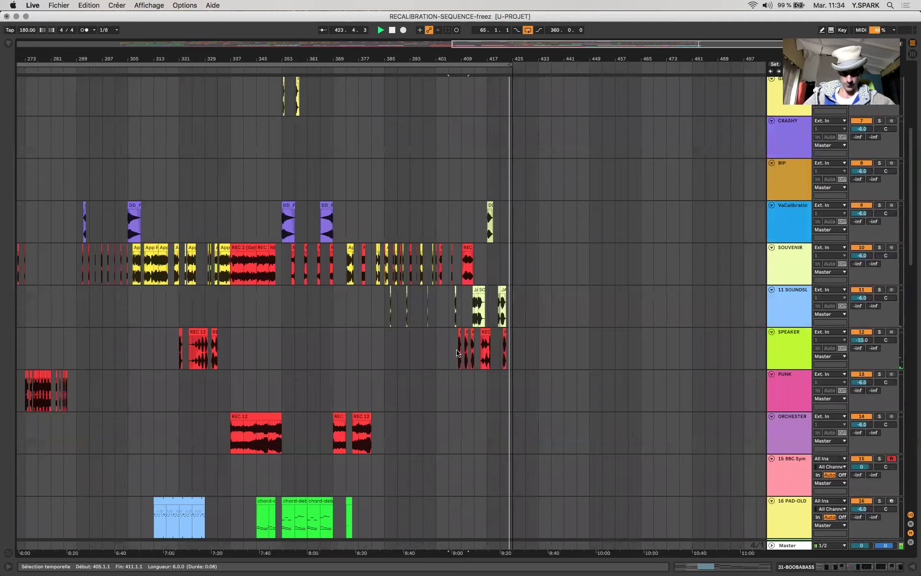
scroll(457, 353, down, 15)
key(space)
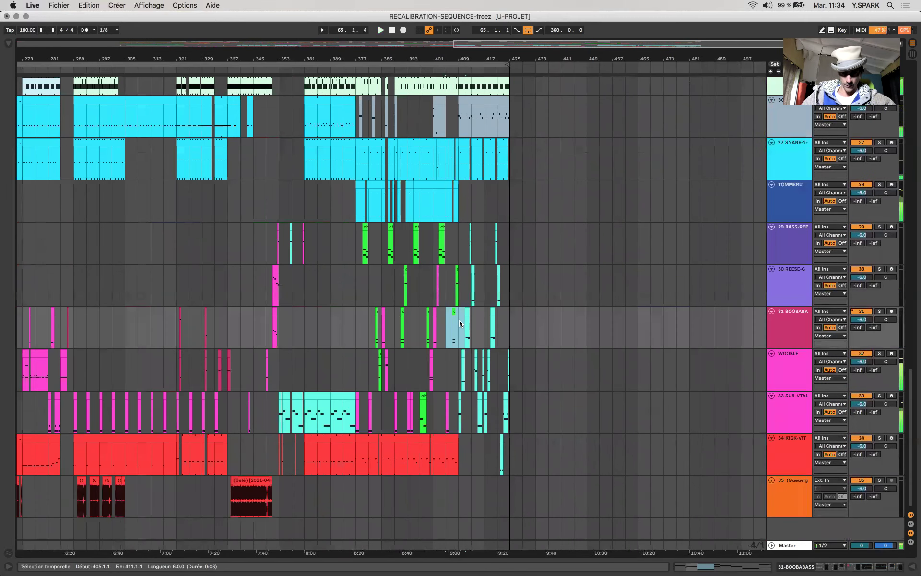
- Select bars 425 to 449 on the 31 BOOBABA track and look over all tracks of the full arrangement
click(452, 320)
drag(515, 323, 594, 325)
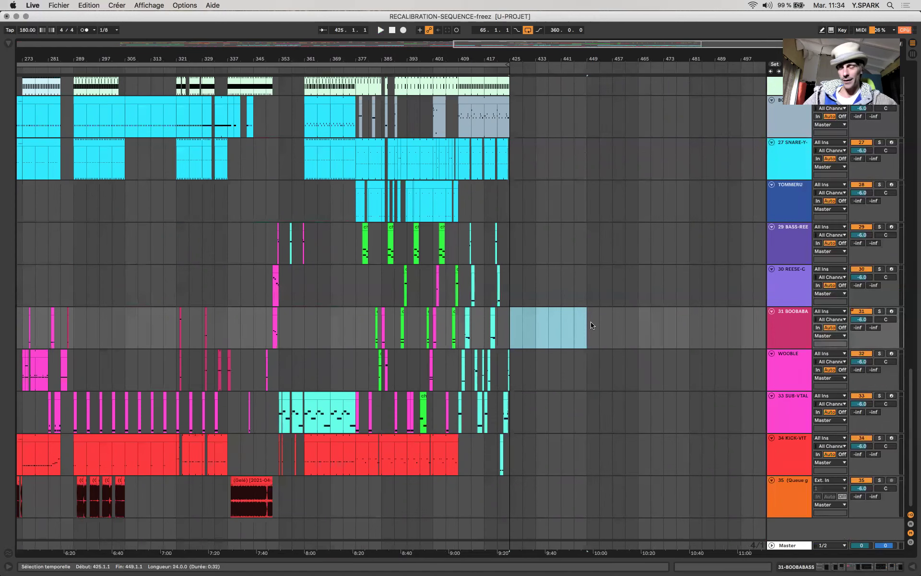
key(minus)
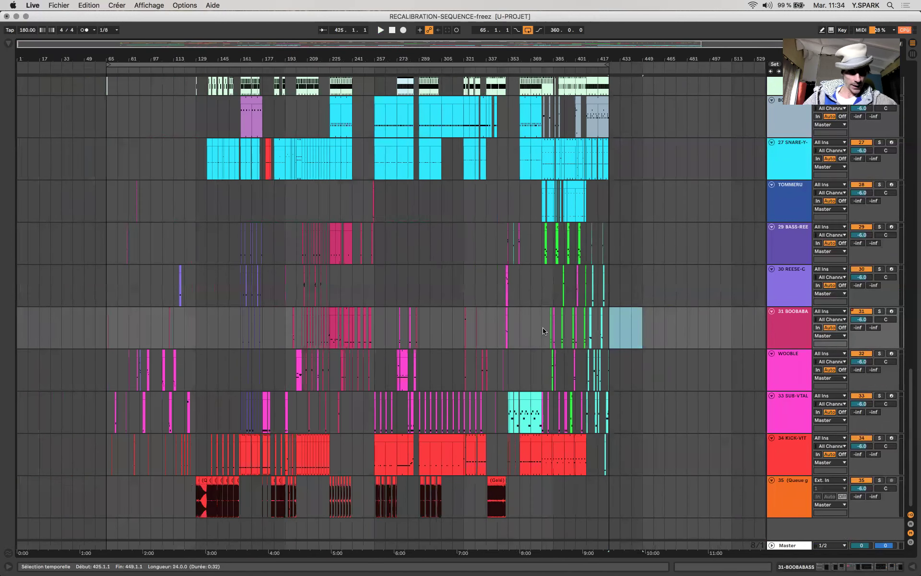
scroll(361, 349, up, 15)
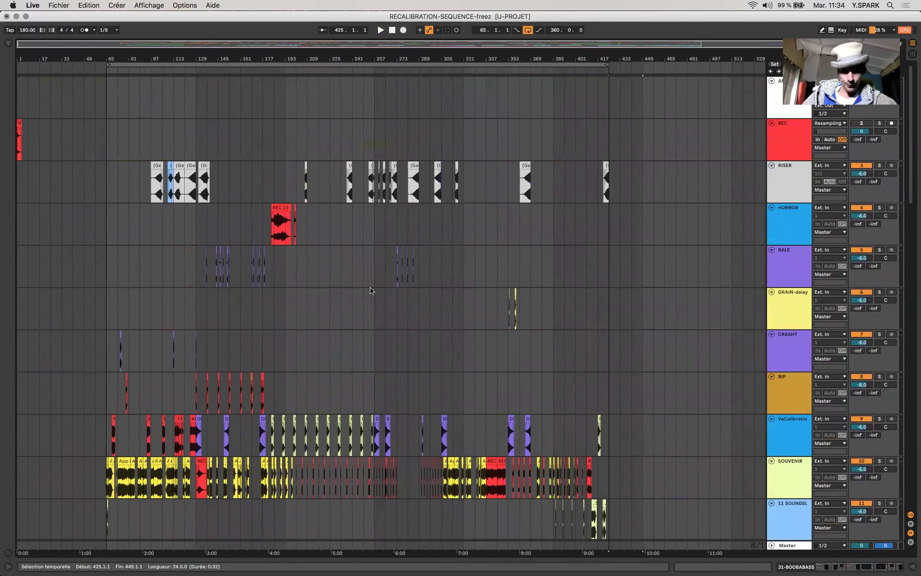
scroll(370, 290, down, 15)
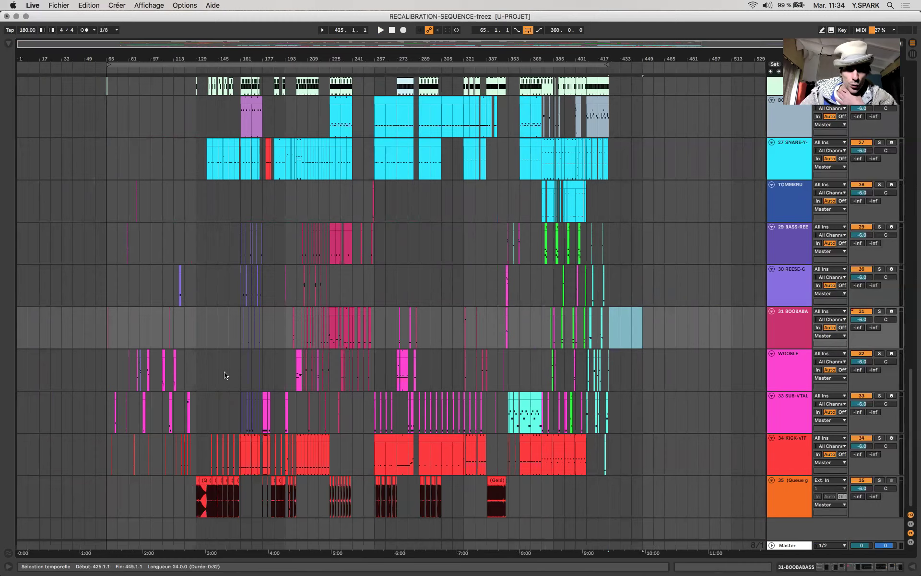
- Select the pink clip spanning bars 201 to 205 on the WOOBLE track
scroll(225, 375, up, 5)
scroll(225, 374, up, 5)
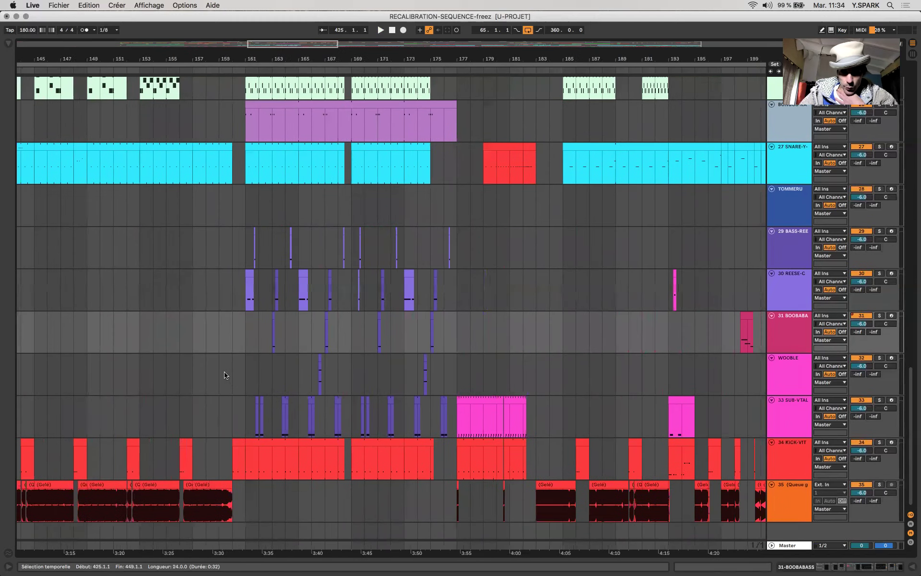
scroll(383, 367, right, 5)
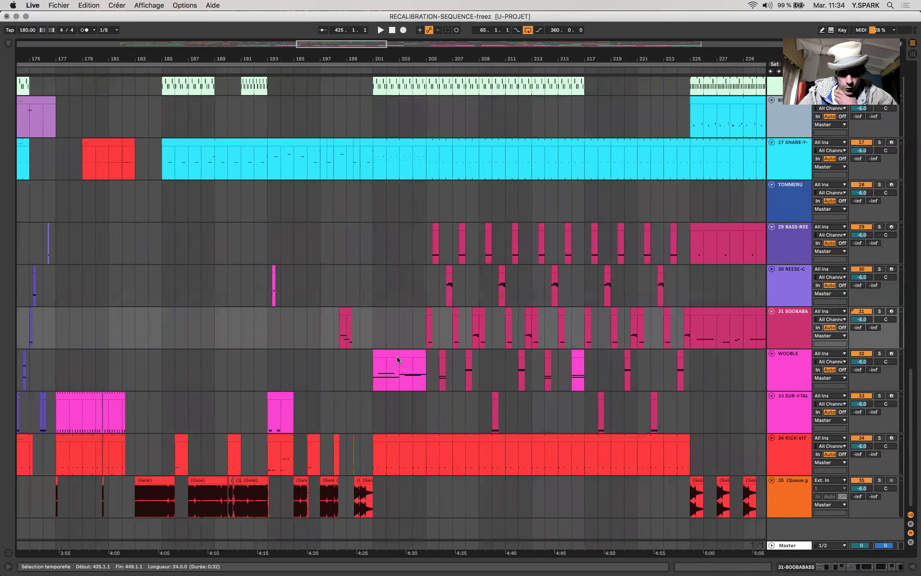
click(397, 360)
scroll(397, 360, up, 3)
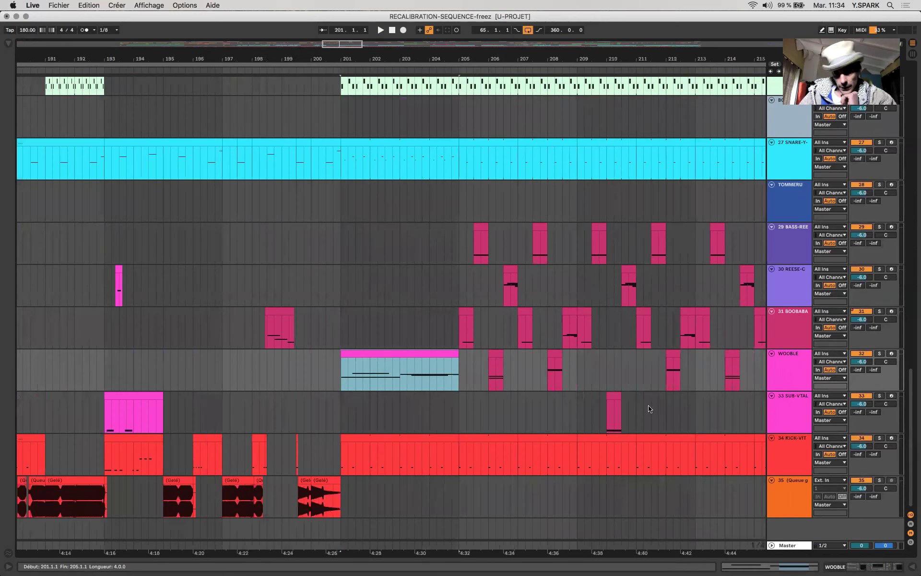
click(787, 368)
click(429, 354)
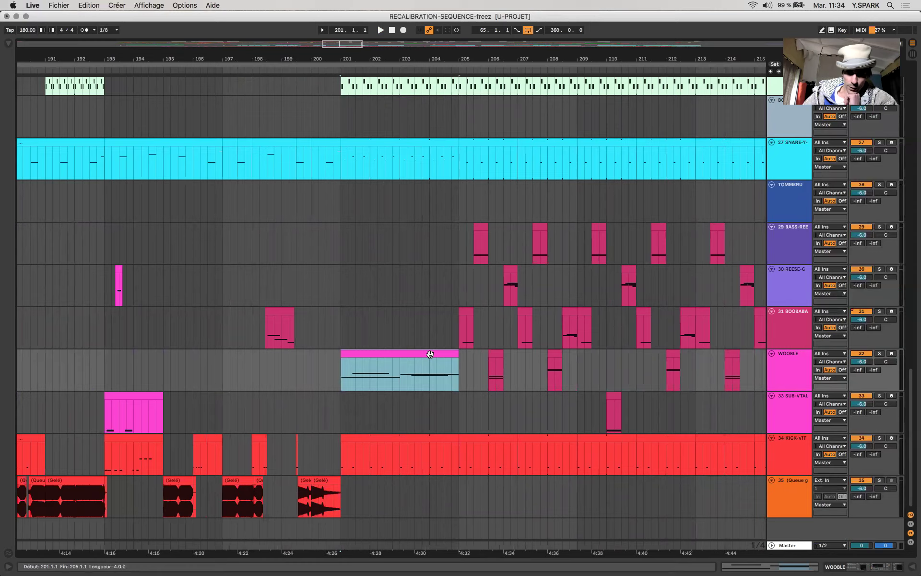
scroll(430, 354, up, 4)
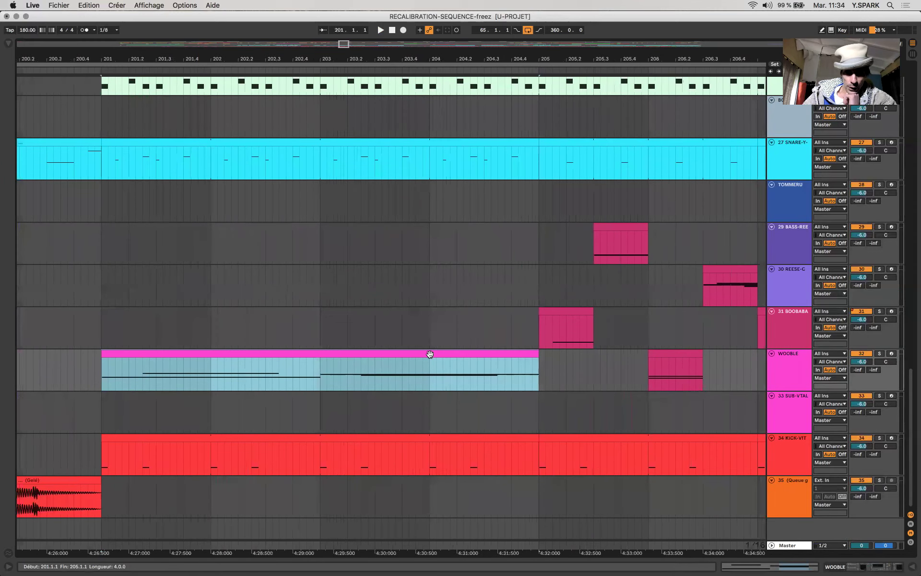
- Solo the WOOBLE track and audition it from bar 201 past bar 207, placing the insertion marker at bar 207
click(879, 353)
key(space)
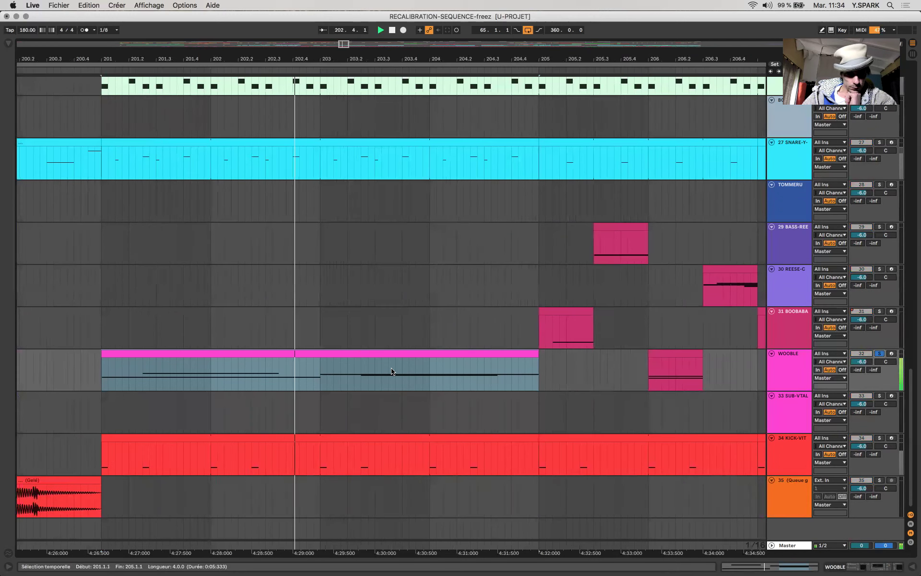
key(minus)
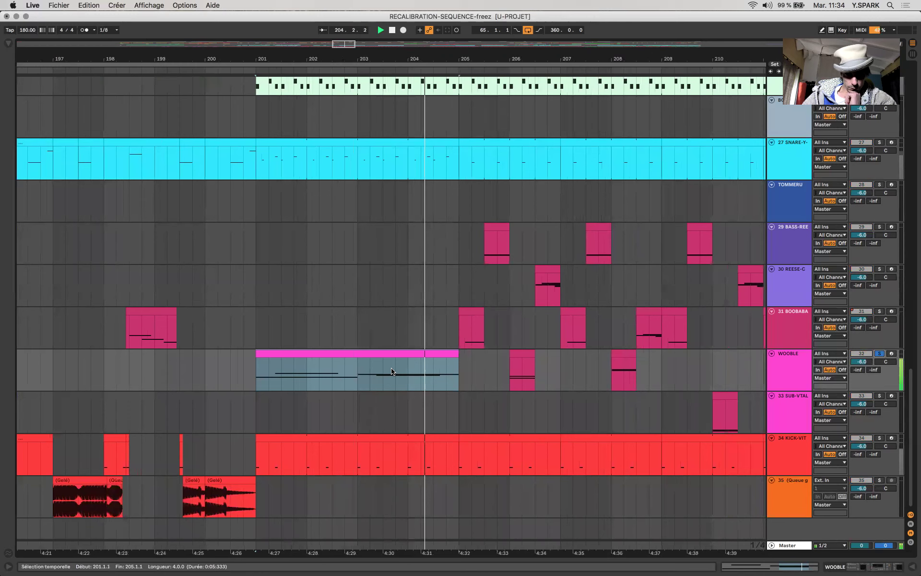
click(560, 370)
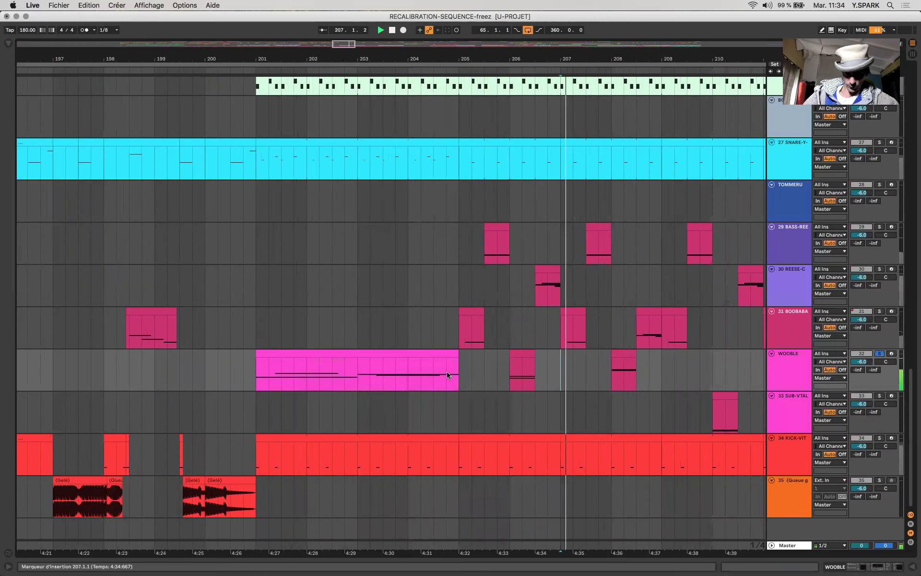
key(minus)
key(minus)
key(minus)
key(minus)
key(minus)
key(minus)
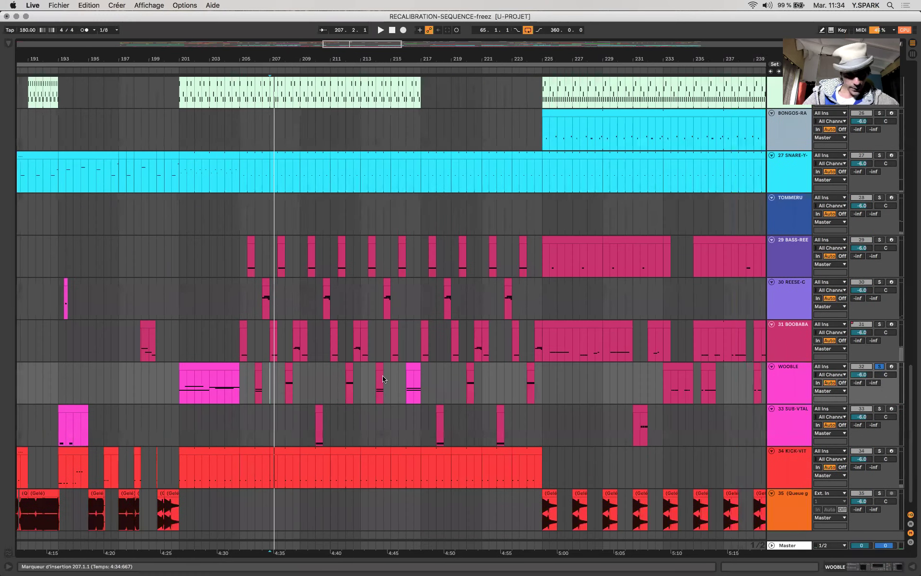
- Place the insertion marker at bar 167 on the WOOBLE track and turn off the track's solo
click(183, 384)
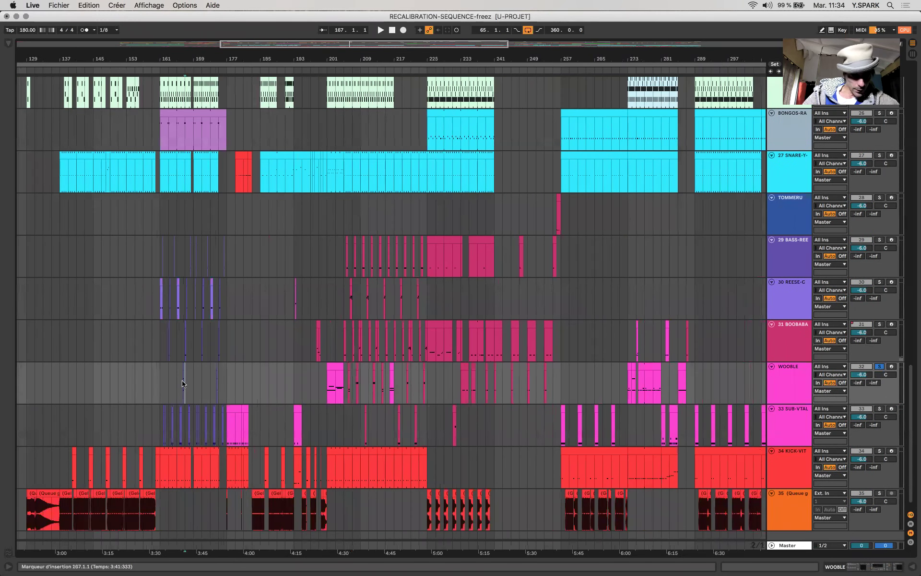
key(plus)
key(plus)
key(plus)
click(879, 366)
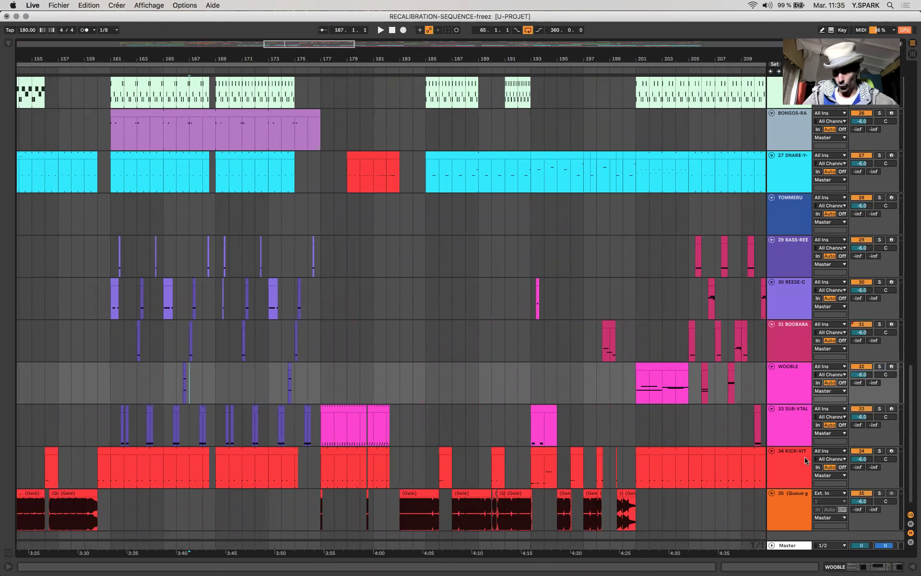
- Show the device chain of the 33 SUB-VTAL track and look over the whole arrangement
key(Down)
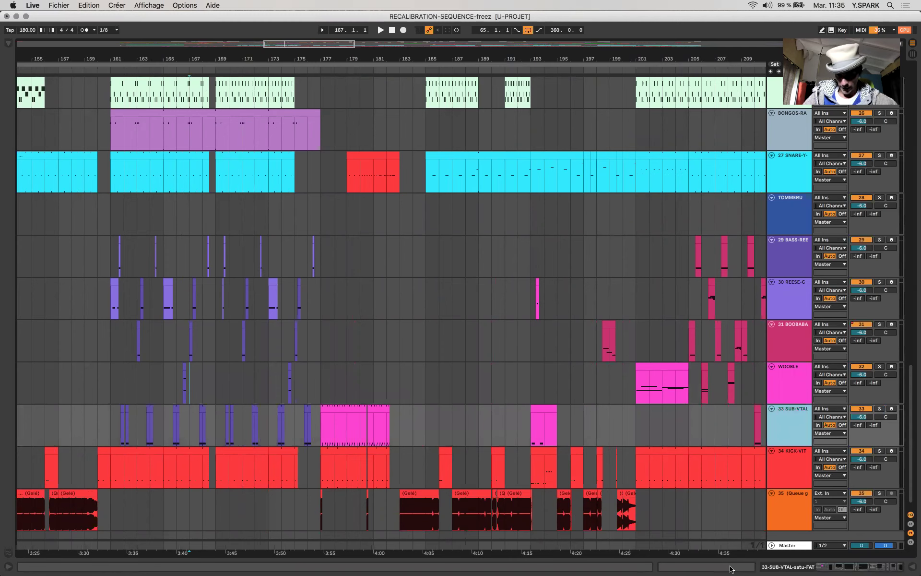
key(super+alt+l)
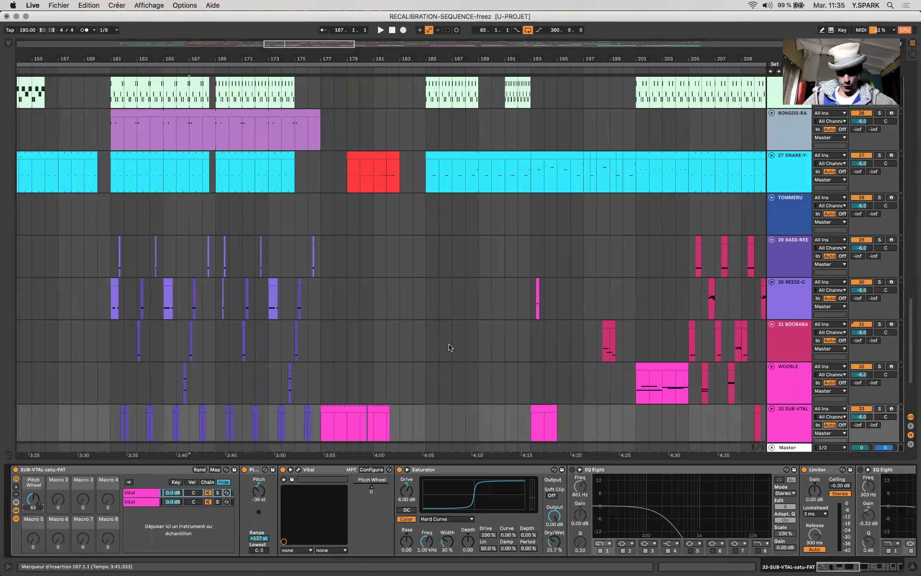
scroll(288, 267, down, 2)
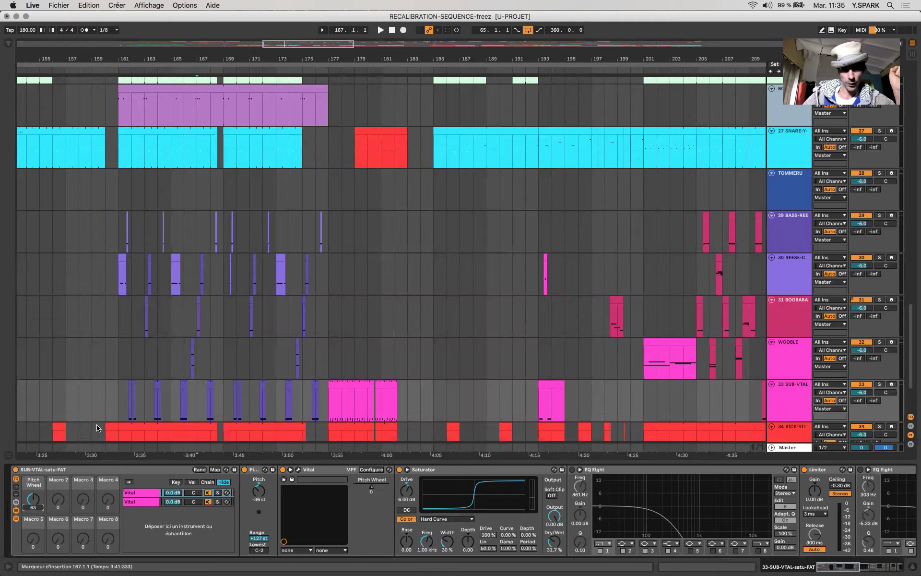
scroll(97, 428, down, 4)
scroll(98, 427, down, 4)
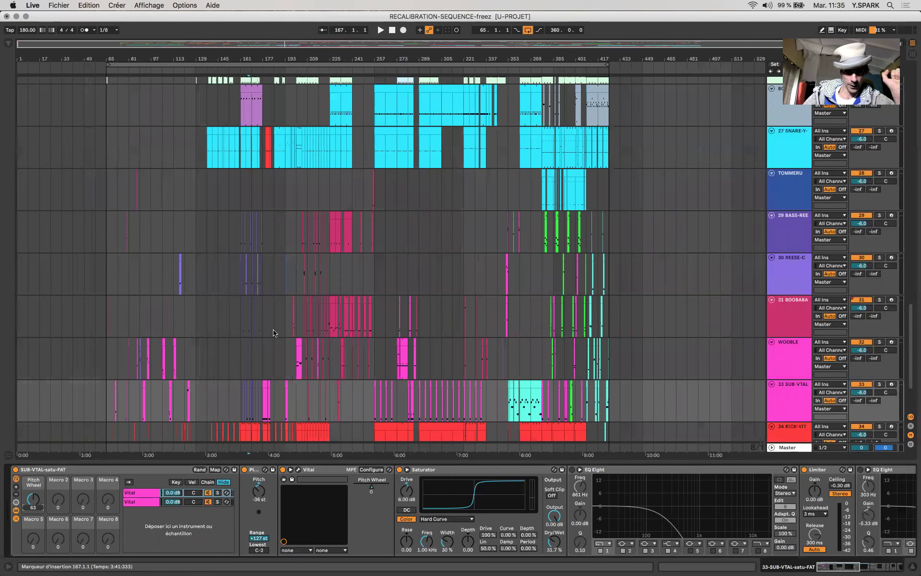
scroll(275, 333, down, 2)
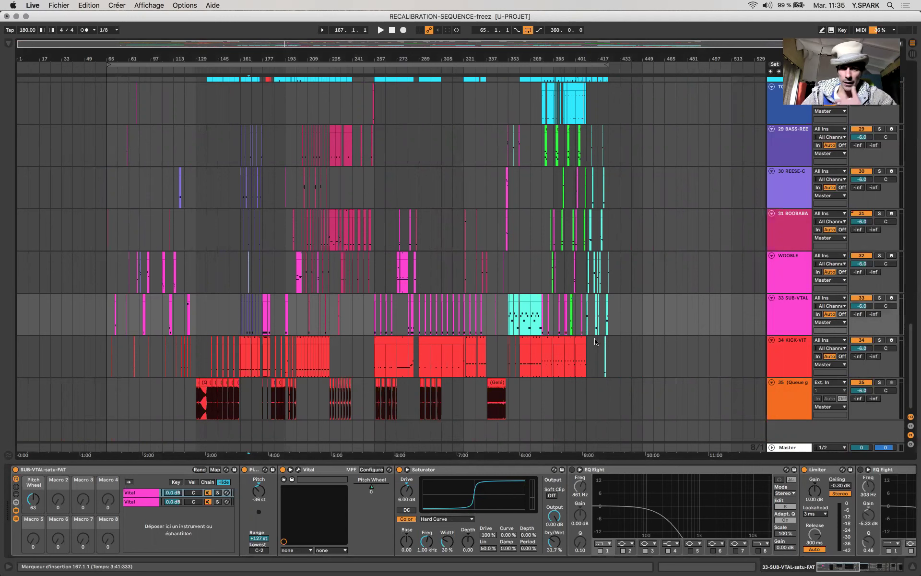
scroll(595, 341, up, 5)
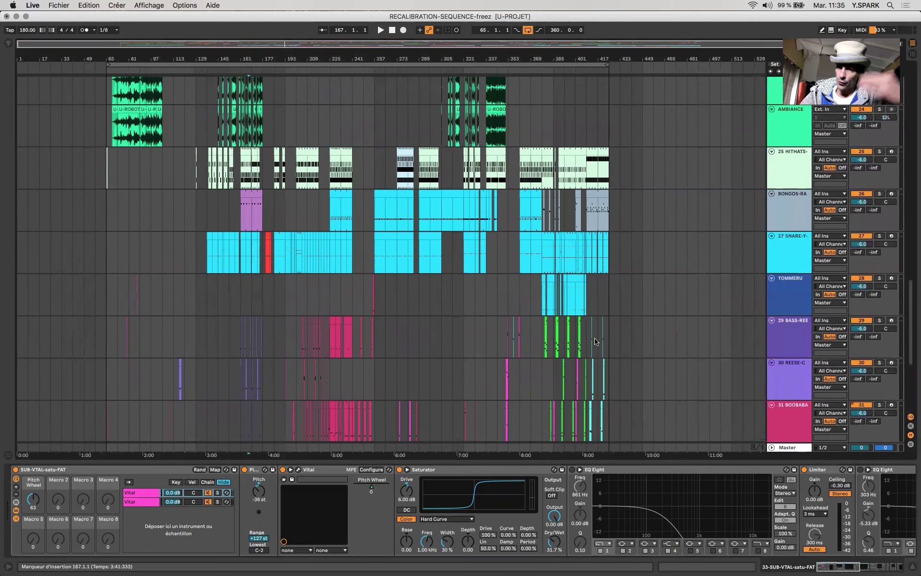
- Stop sharing the screen in the video meeting
click(739, 5)
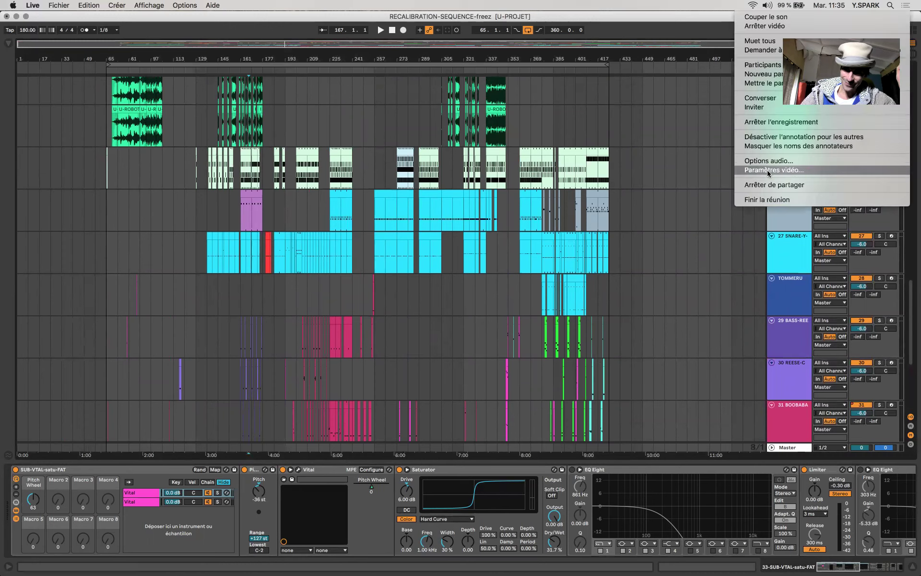
click(770, 185)
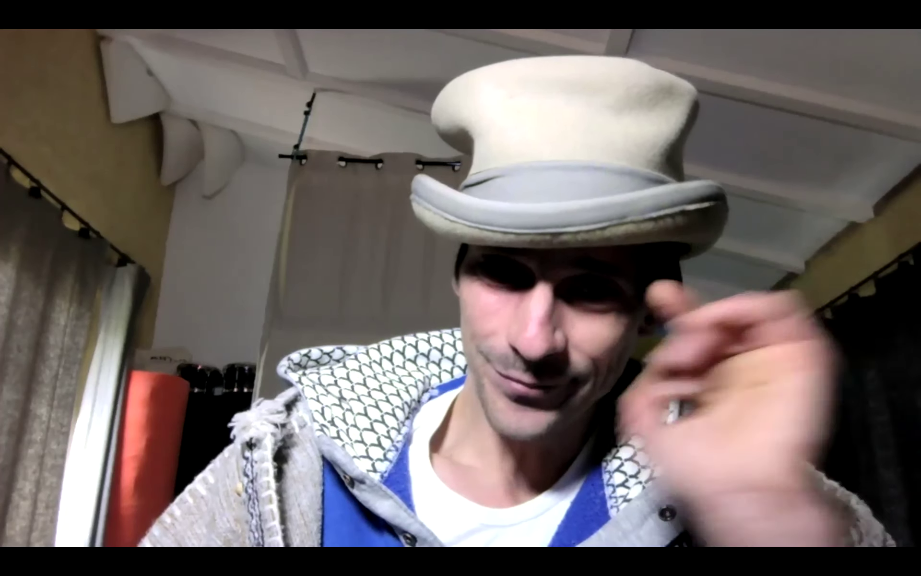